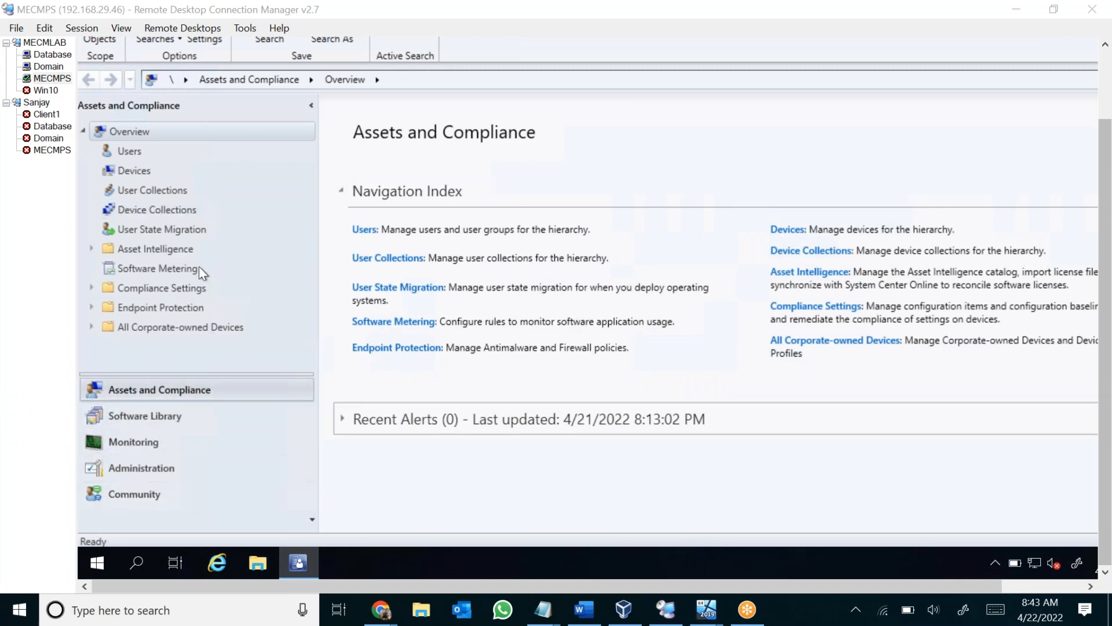
Check the Site Status of all site system roles under System Status in the Monitoring workspace.
click(164, 443)
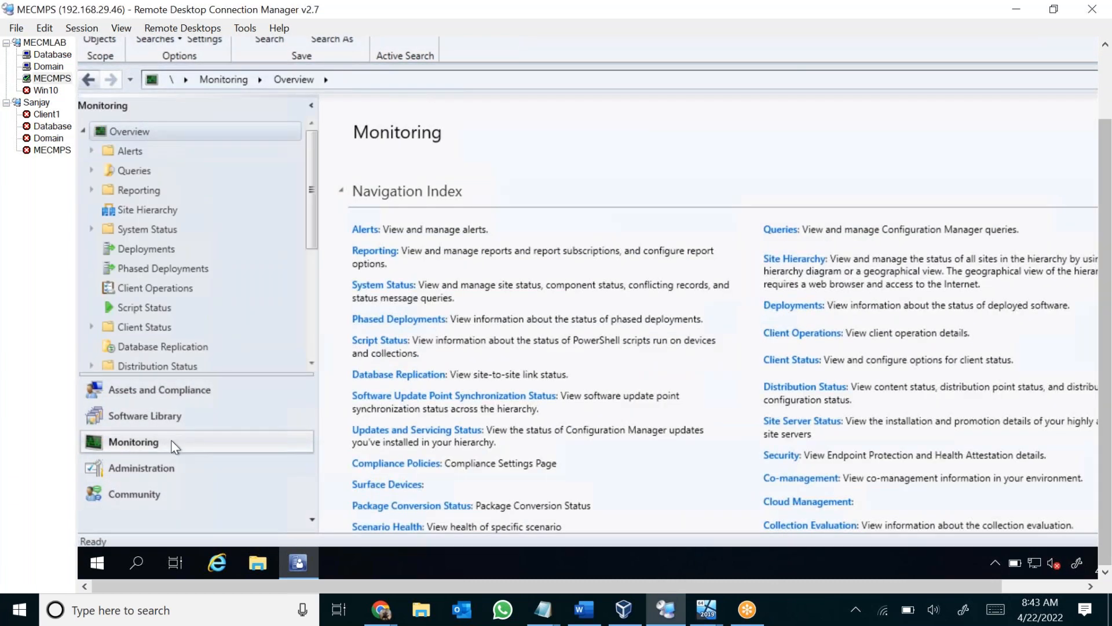
click(92, 229)
click(149, 251)
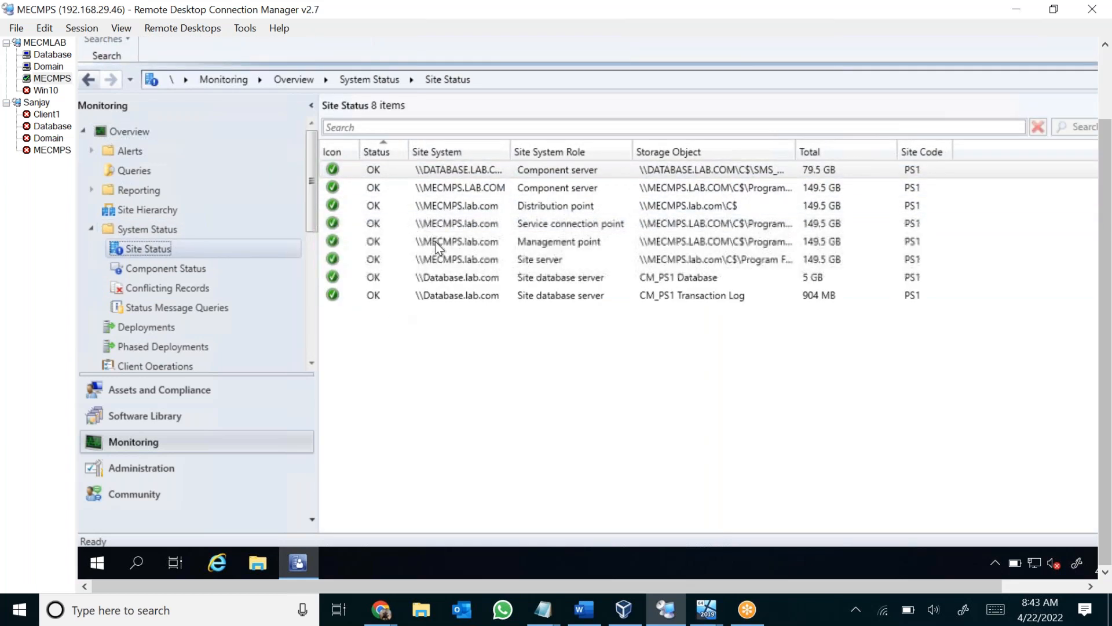
click(382, 172)
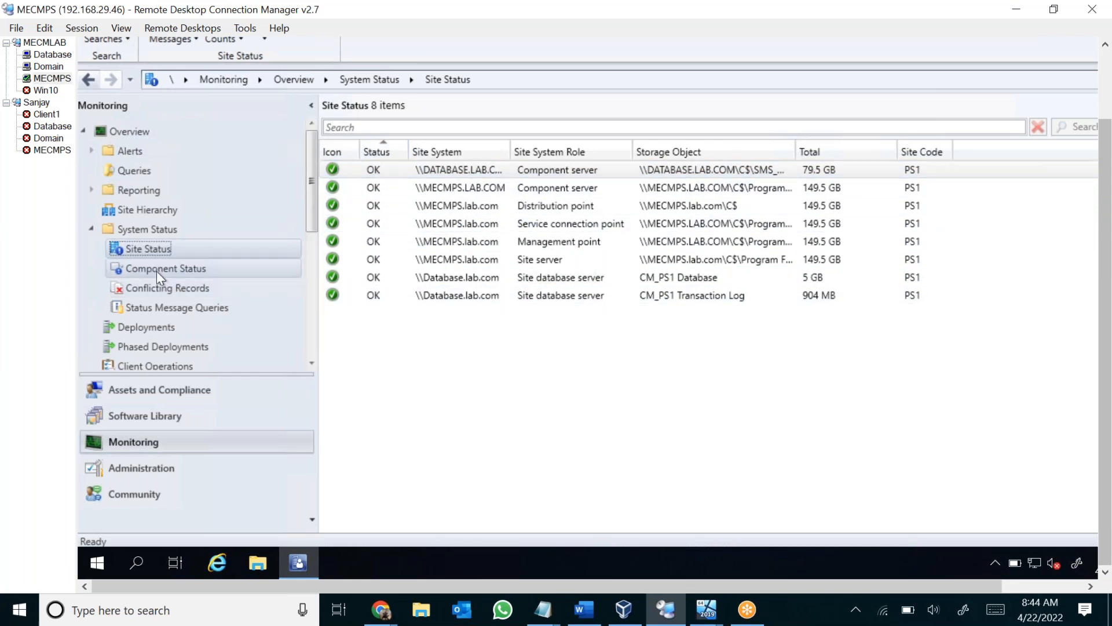
Look through the Component Status list to review the state of the site's SMS components.
click(197, 269)
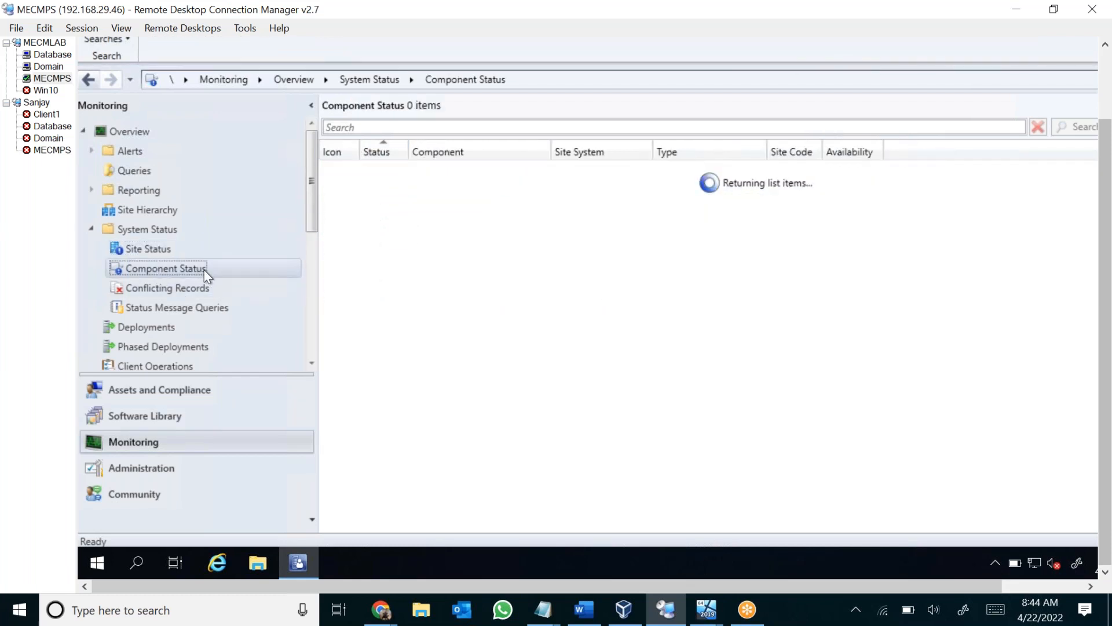
scroll(901, 265, down, 15)
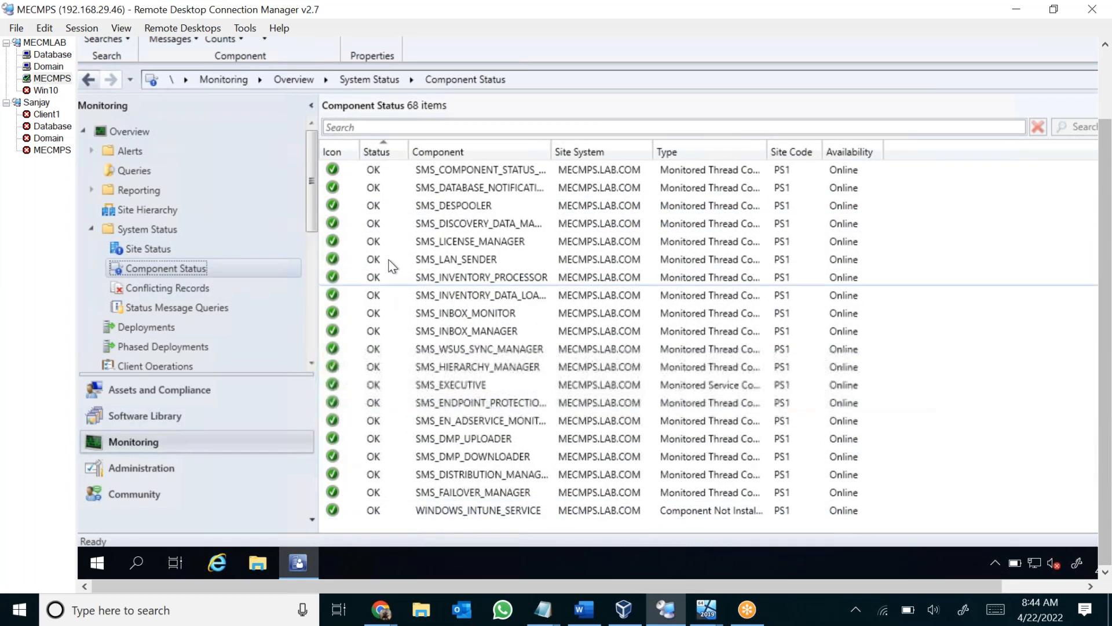
scroll(390, 229, up, 5)
scroll(392, 226, down, 5)
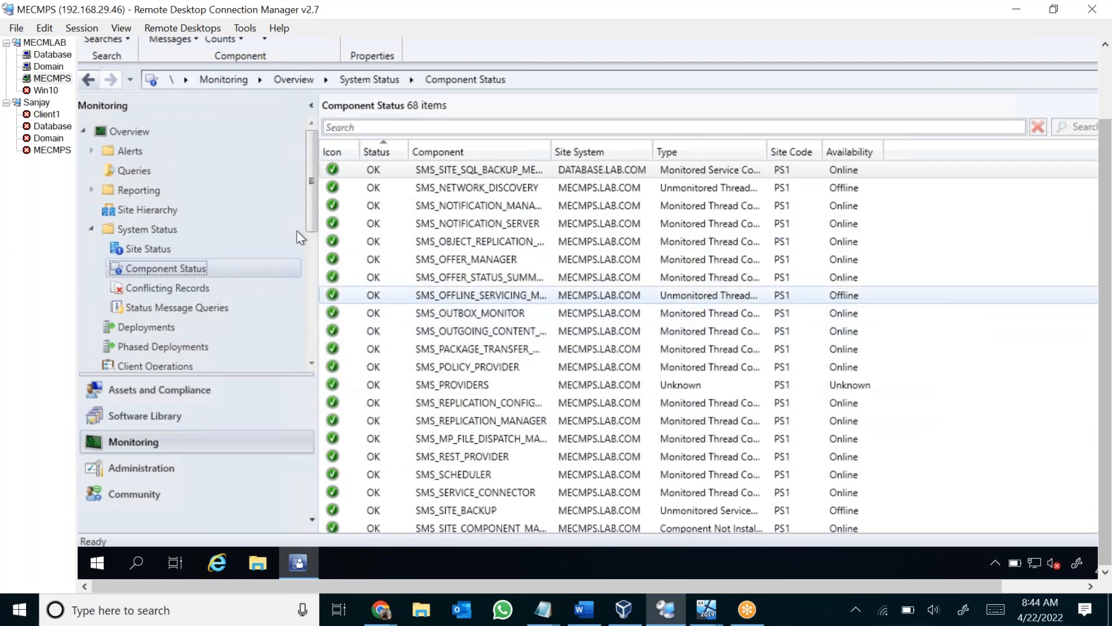
Expand the recent alerts on the Alerts overview and check the Conflicting Records under System Status.
click(130, 146)
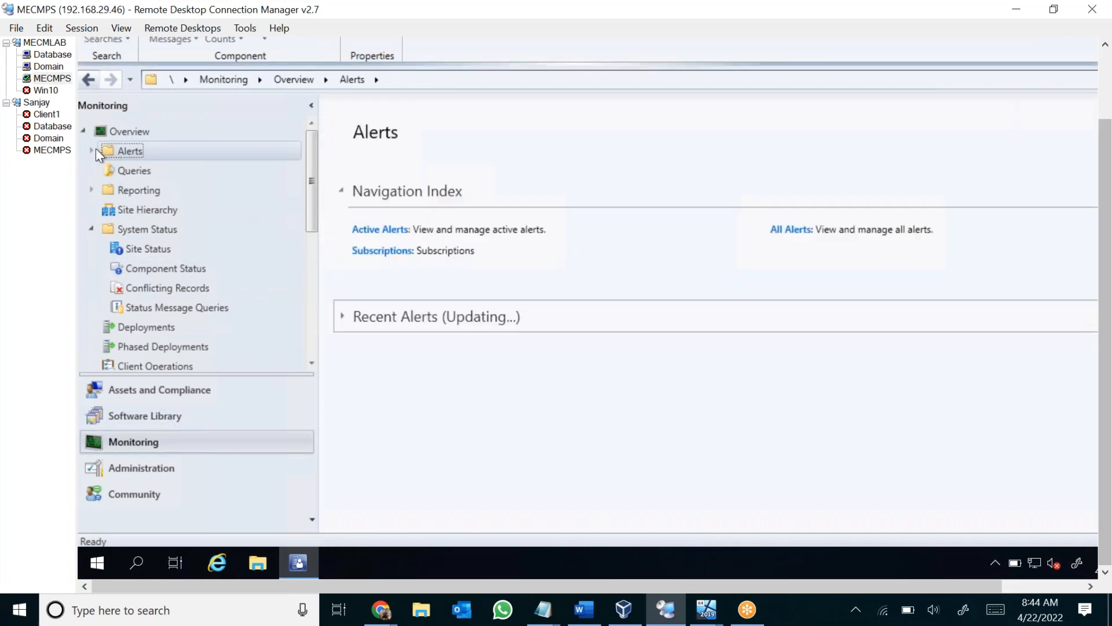
click(342, 316)
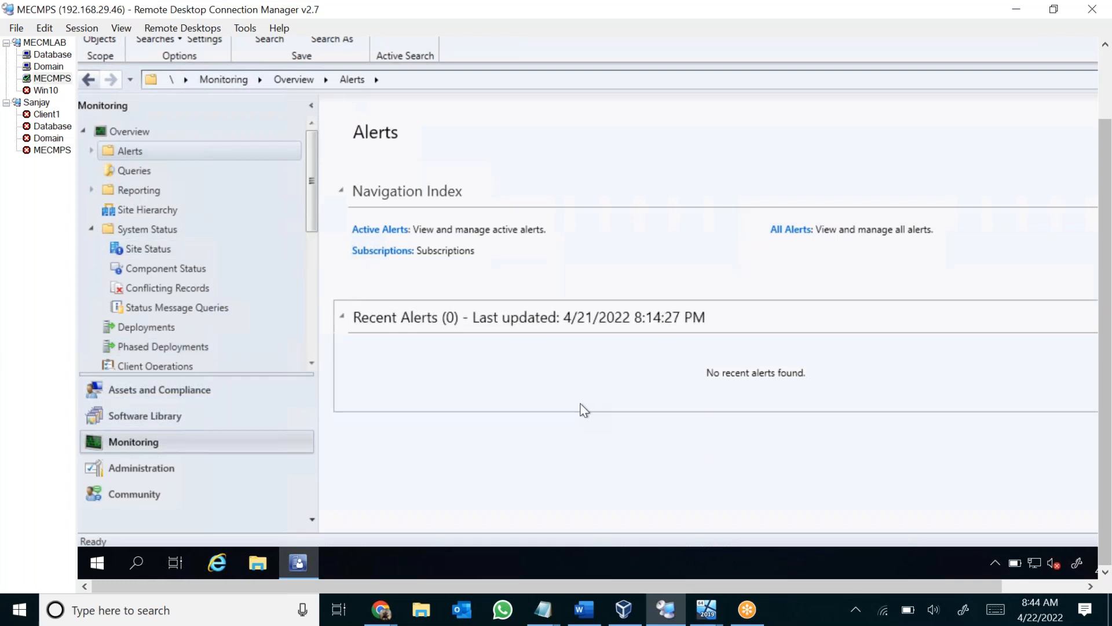
click(153, 292)
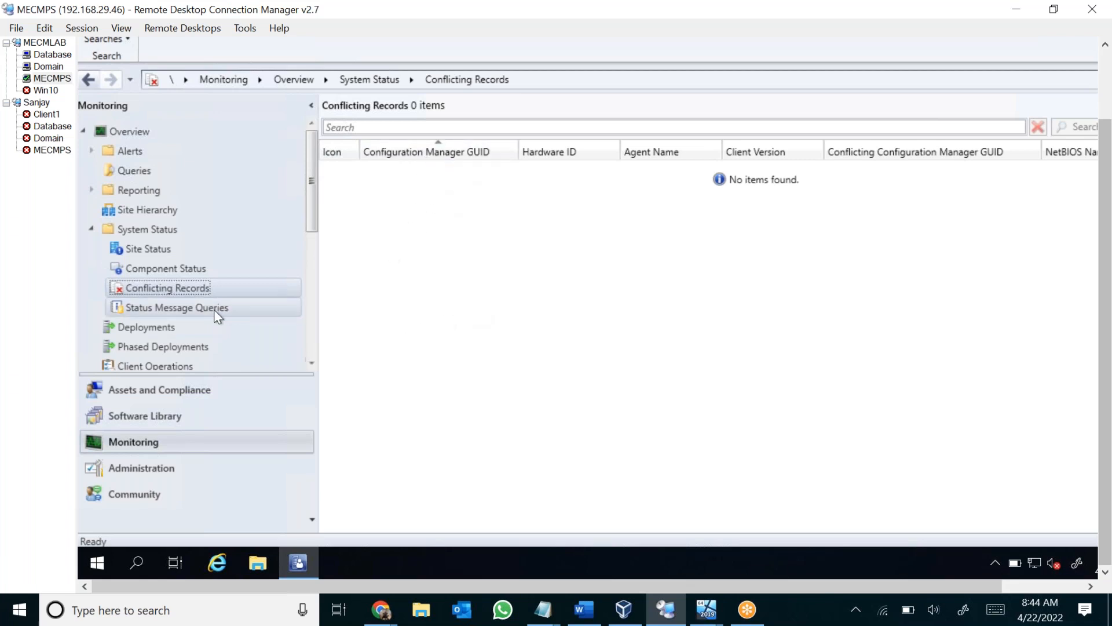
Browse the Status Message Queries, including those for deployments and collections created, modified, or deleted.
click(173, 310)
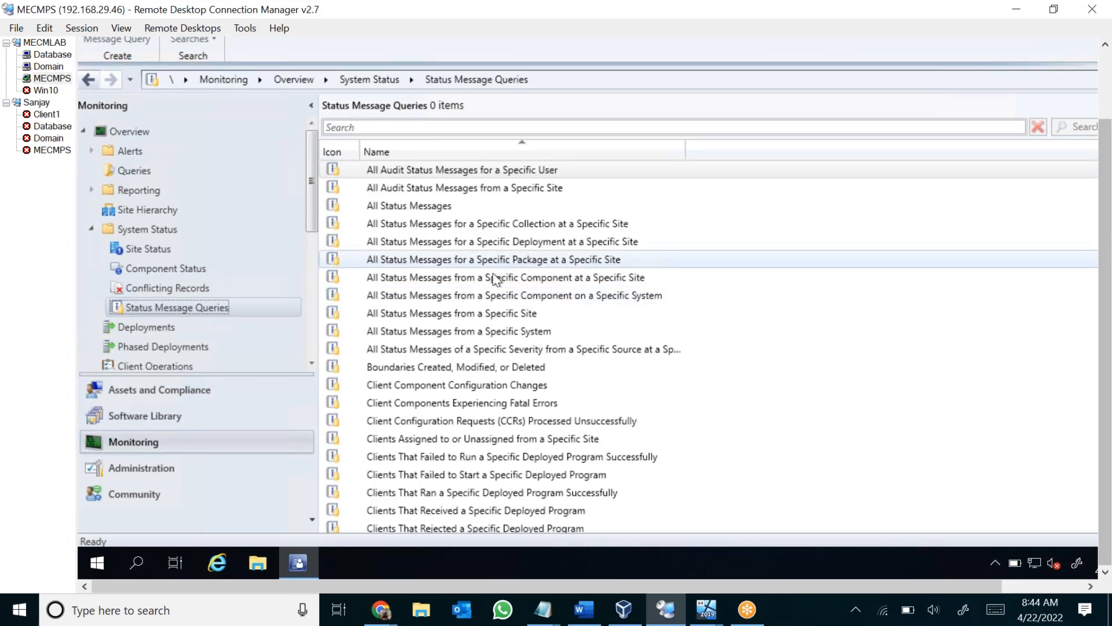
scroll(467, 445, down, 7)
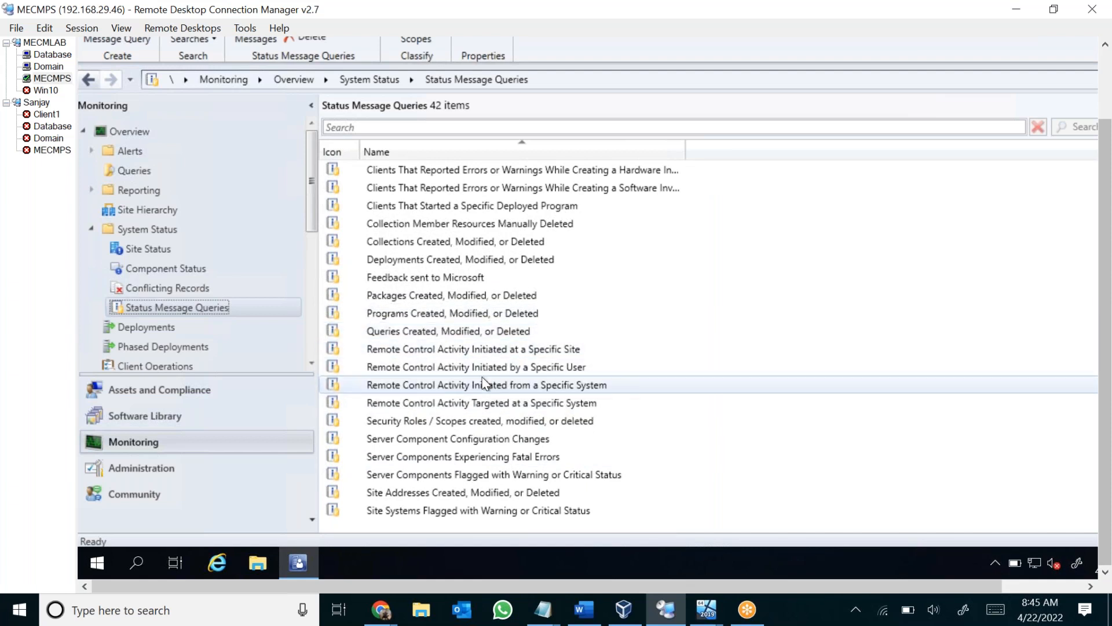
click(530, 259)
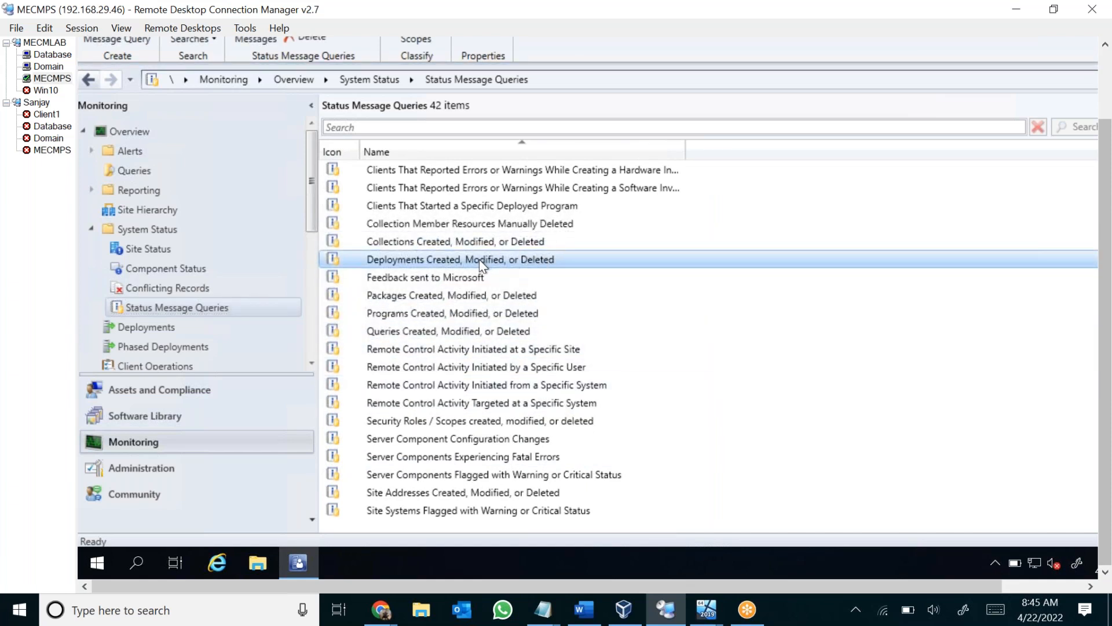
click(428, 244)
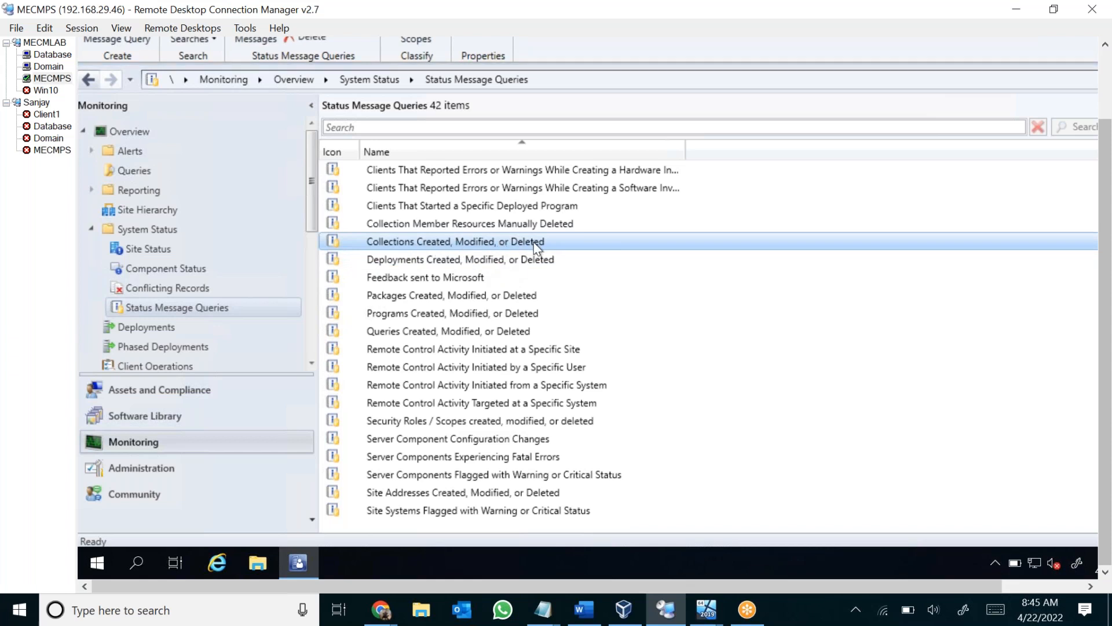
scroll(528, 296, up, 7)
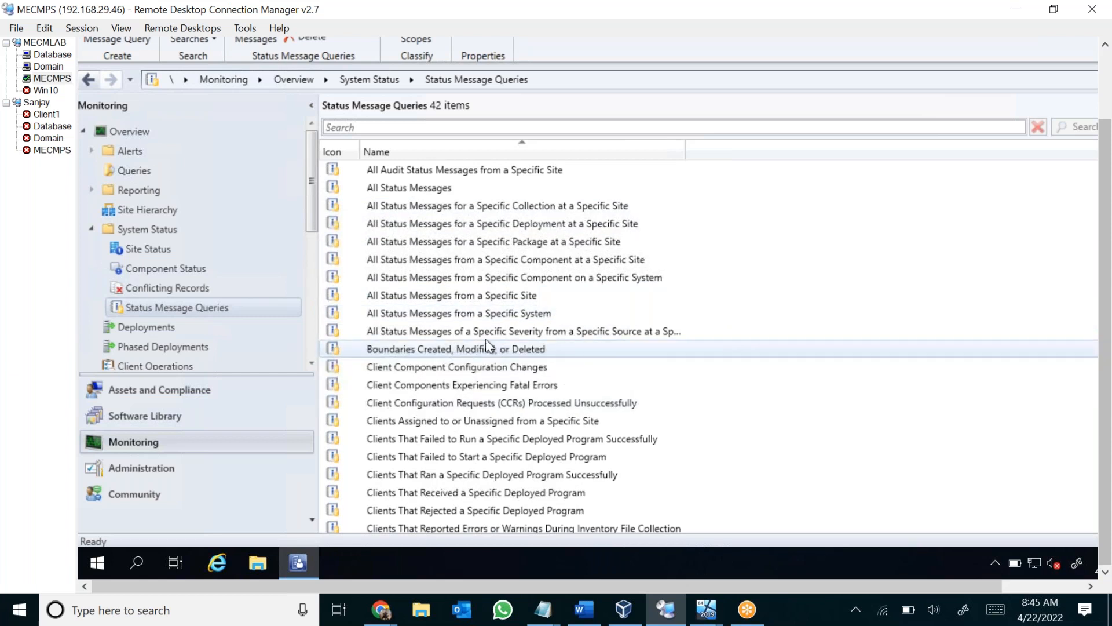
scroll(487, 348, up, 1)
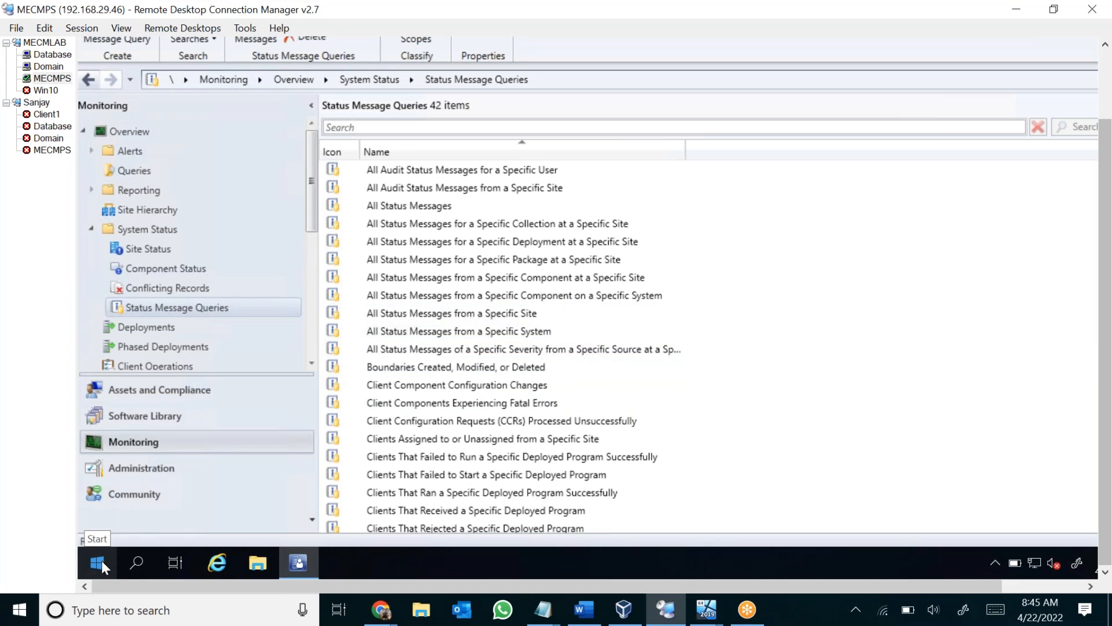
Open the Services console on the remote server and locate the services starting with SMS.
click(137, 560)
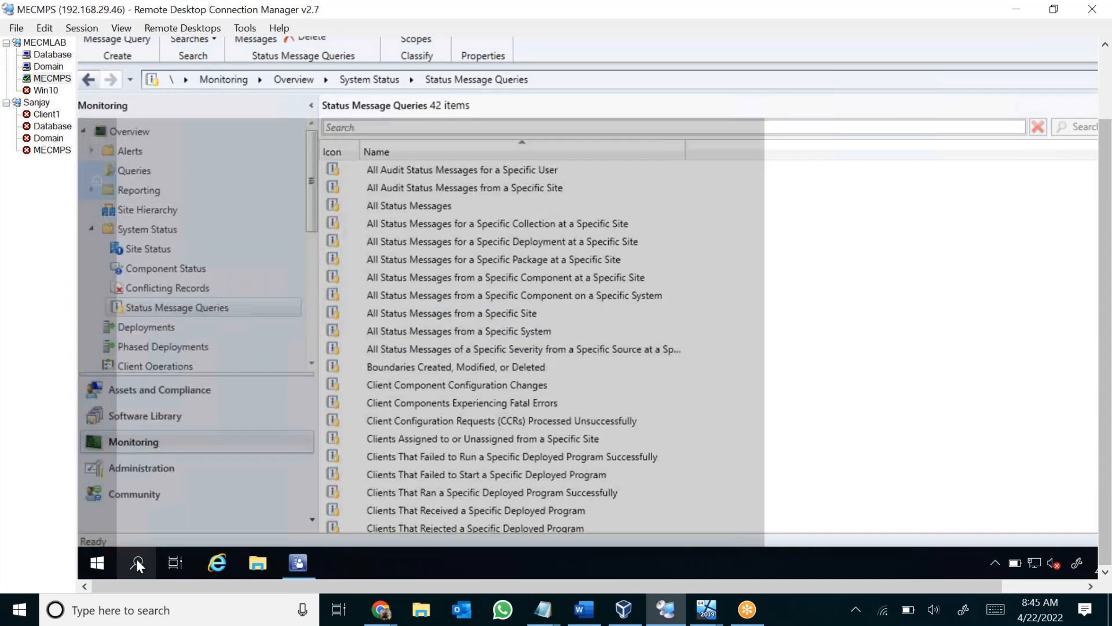
text(ser)
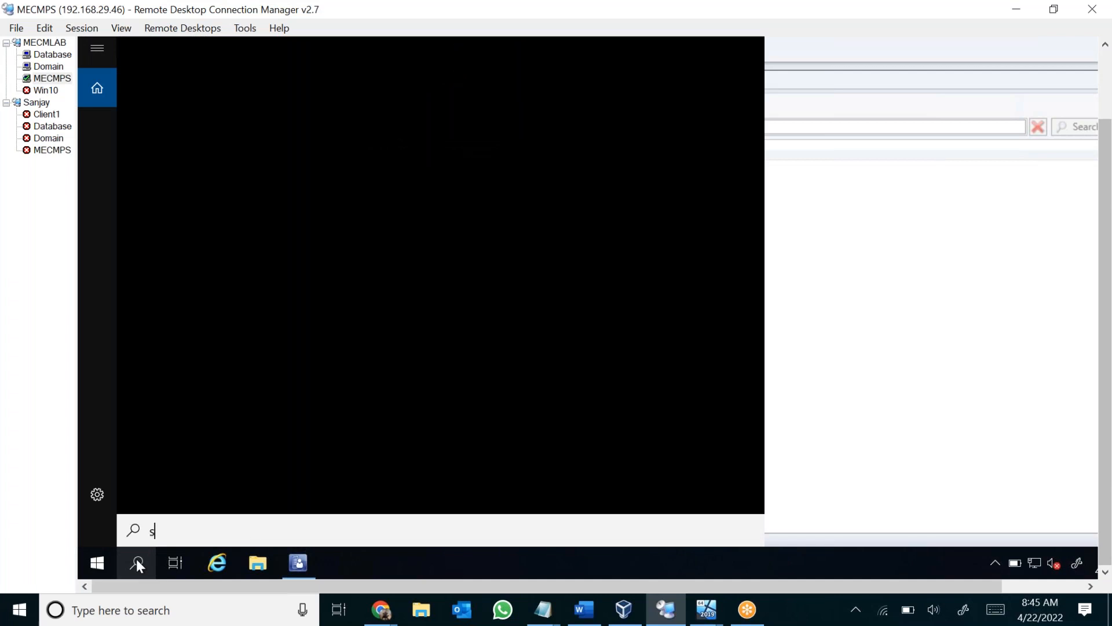
text(vices)
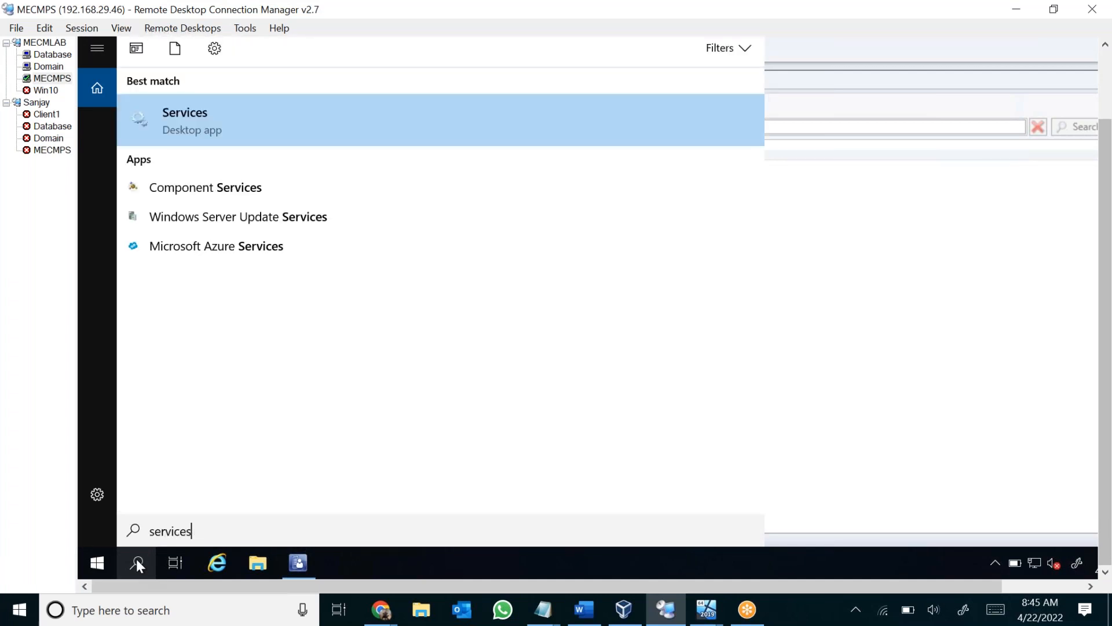
click(314, 116)
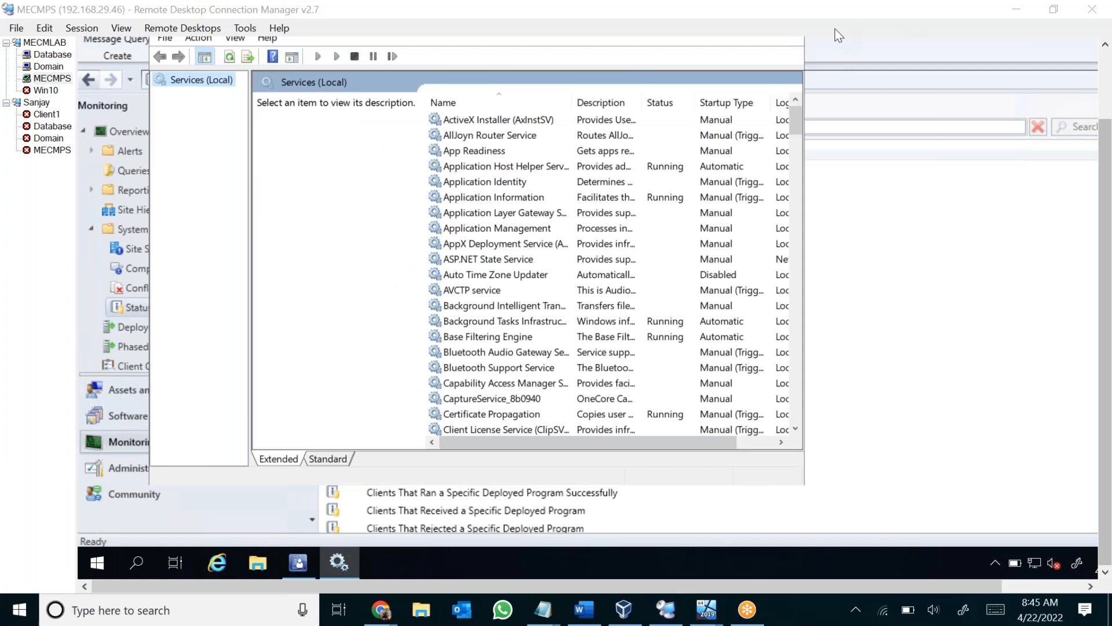
click(513, 279)
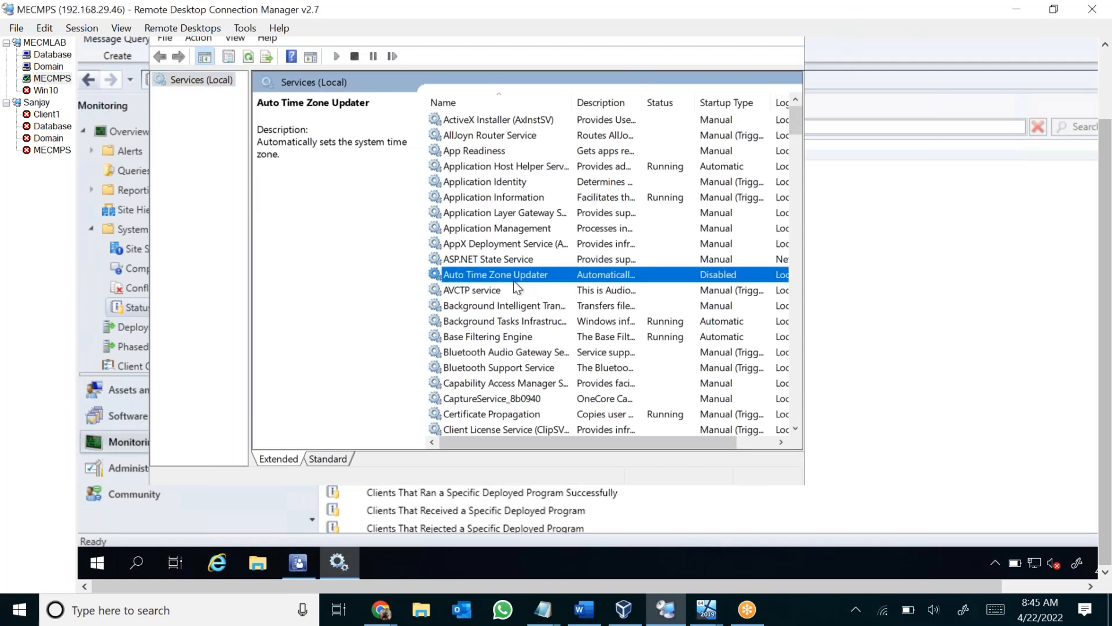
text(sms)
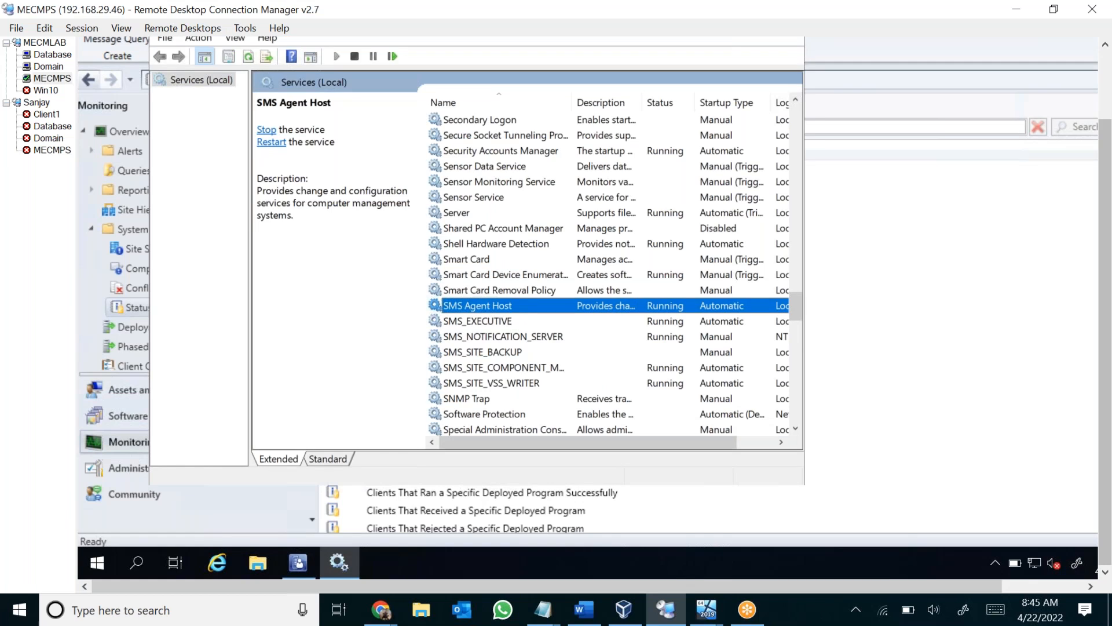
Review the services SMS_EXECUTIVE, SMS_NOTIFICATION_SERVER, SMS_SITE_BACKUP, SMS_SITE_COMPONENT_MANAGER and SMS_SITE_VSS_WRITER one by one.
click(474, 322)
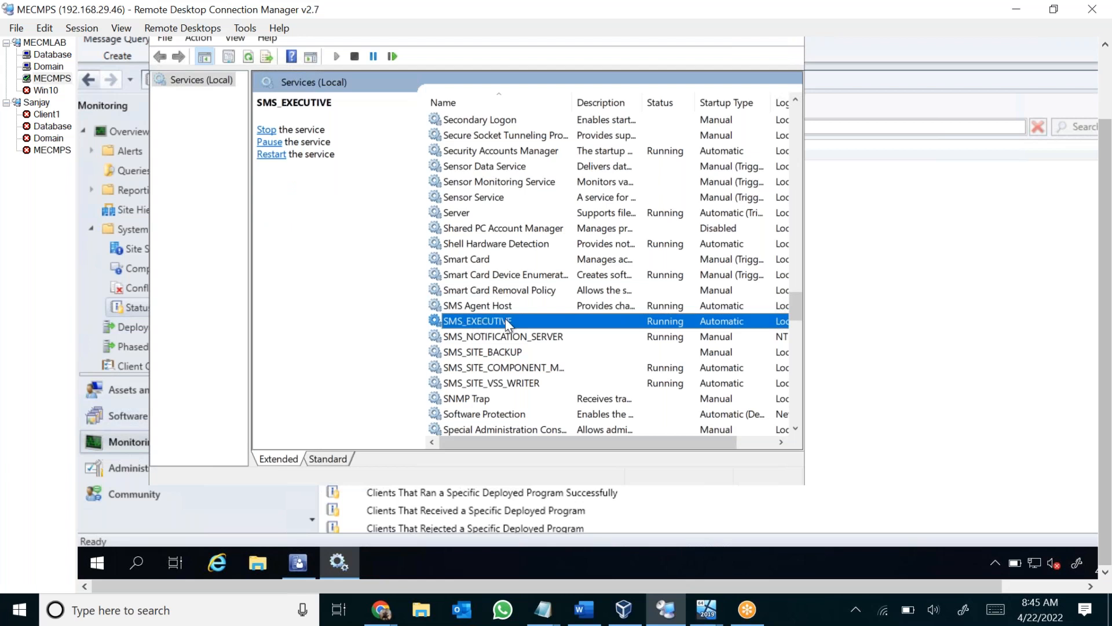
click(550, 338)
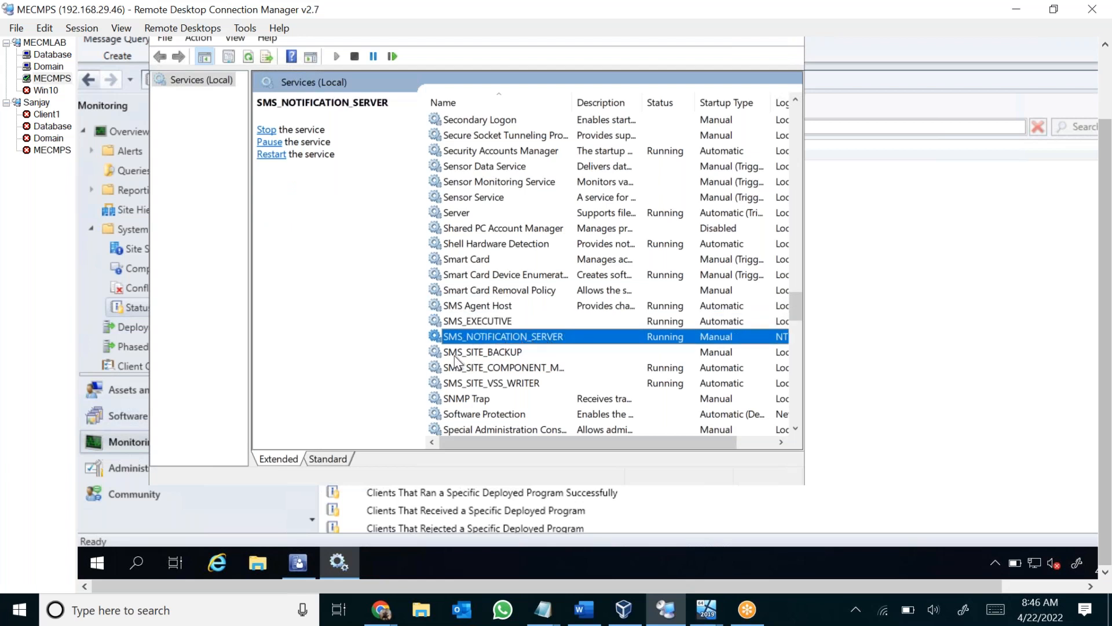
click(512, 351)
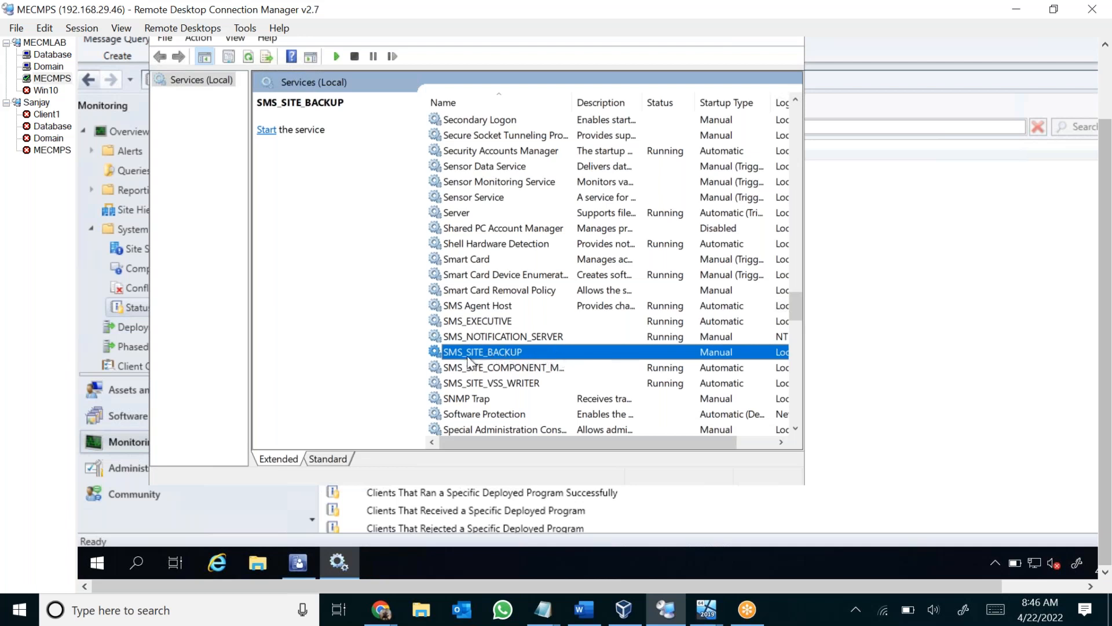
click(548, 368)
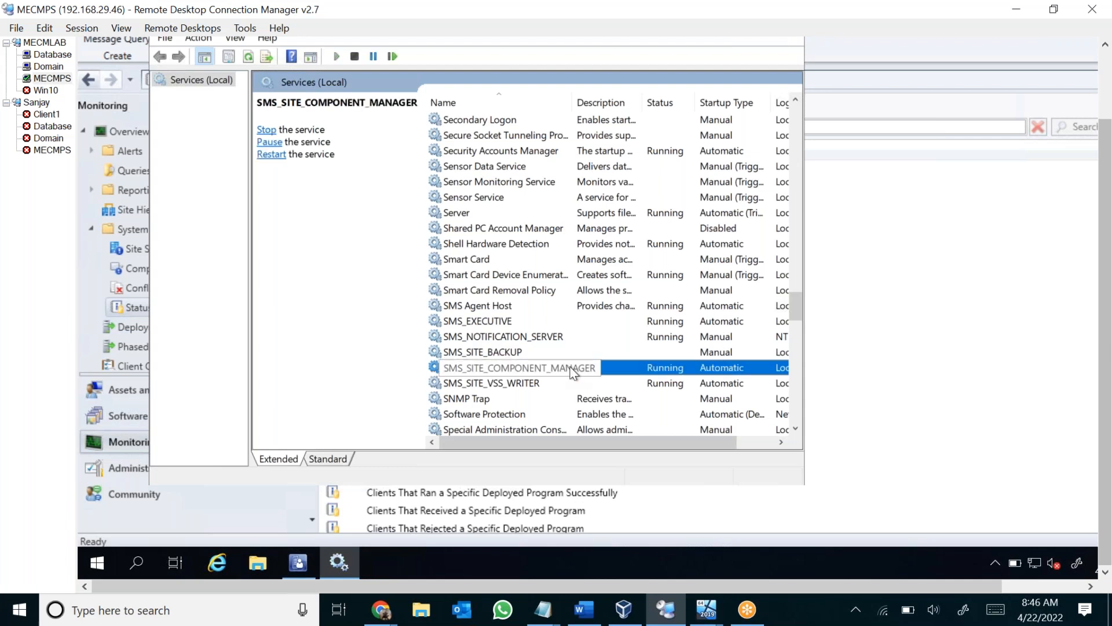
click(480, 398)
click(534, 385)
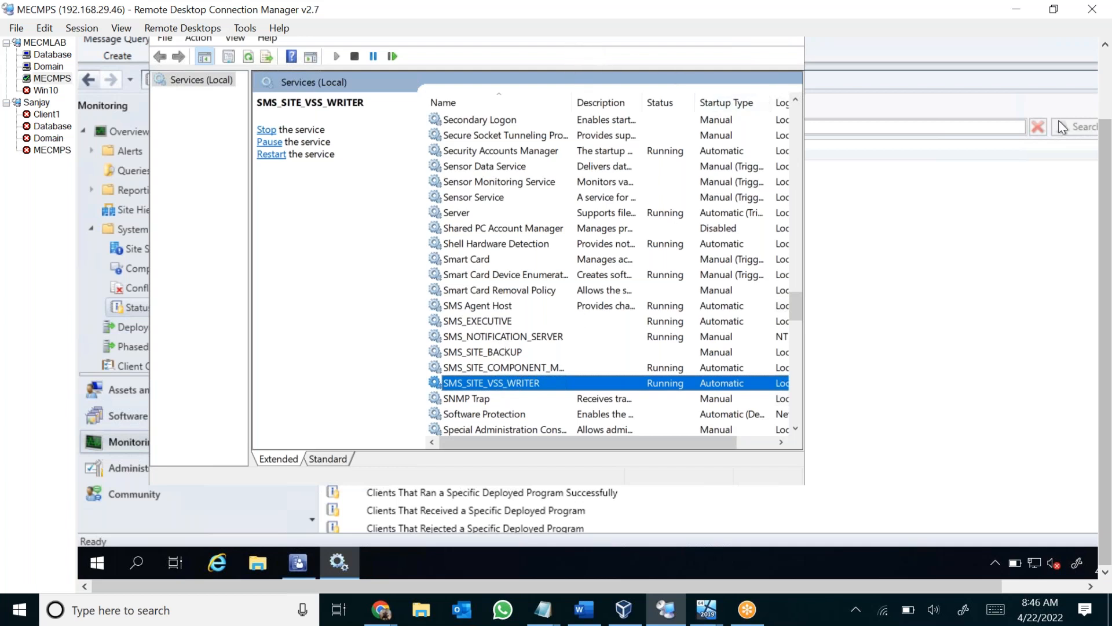
Reposition the Services window so it is fully in view and widen the Name column to show complete service names.
drag(1104, 133, 1104, 86)
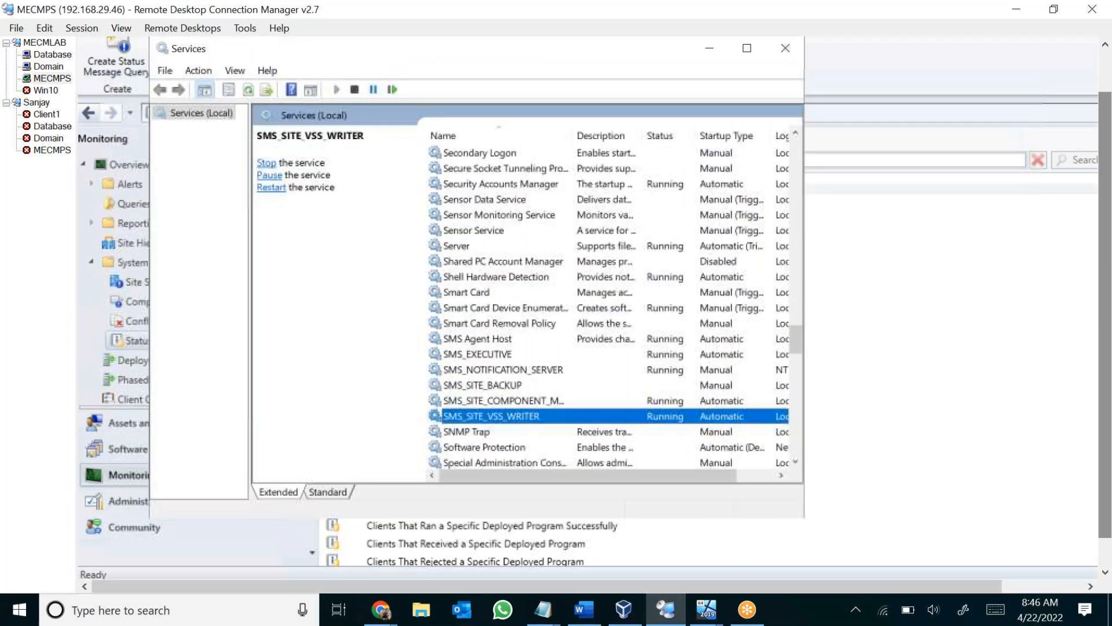
drag(661, 53, 666, 210)
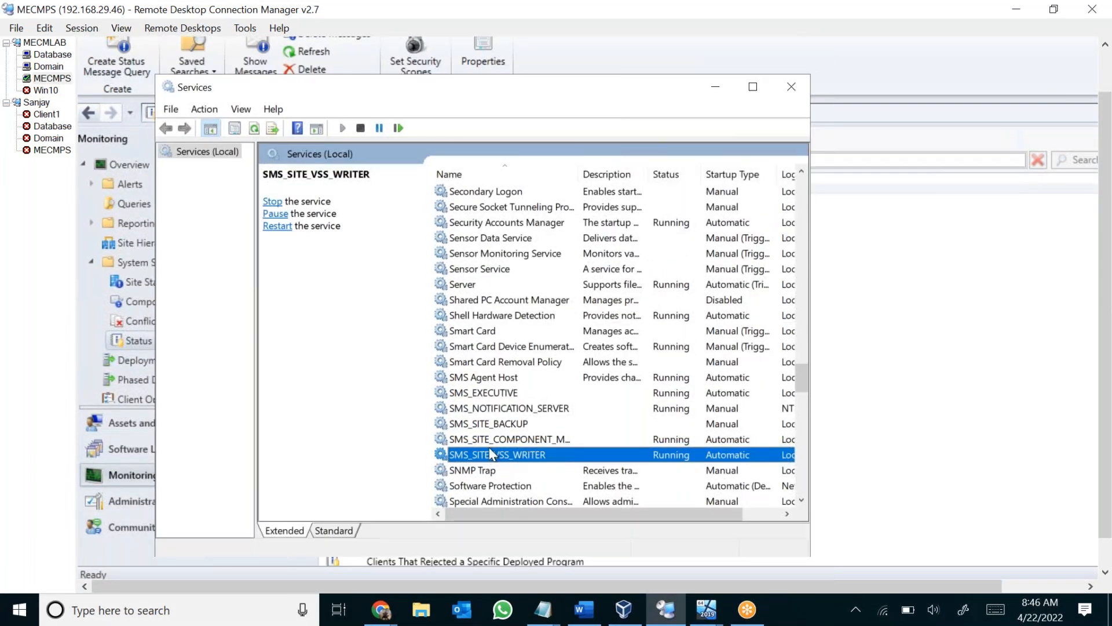
click(507, 444)
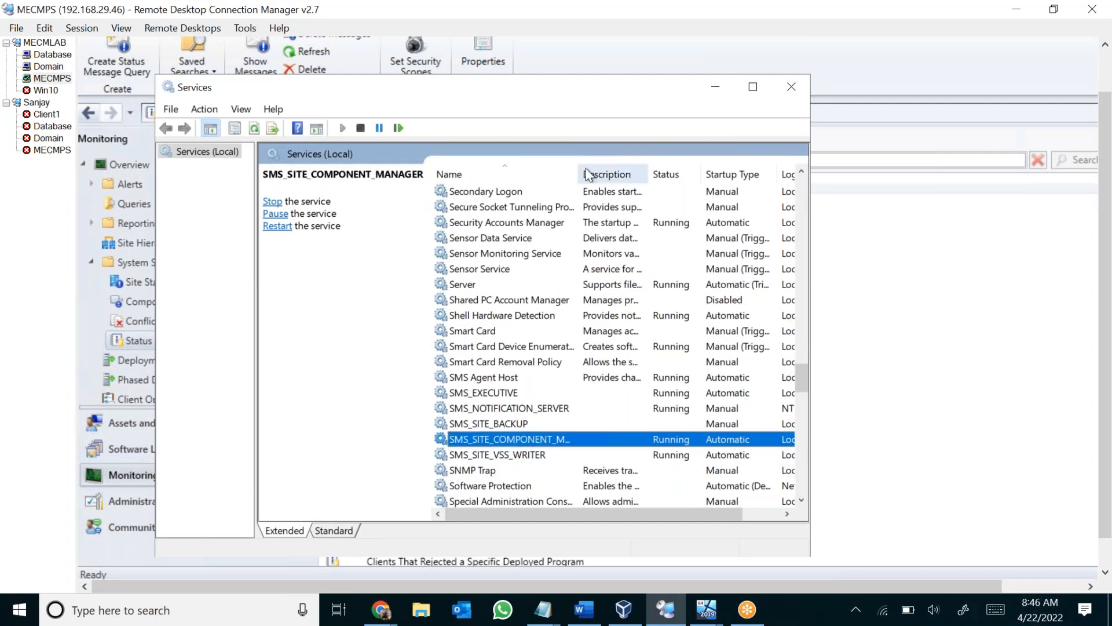
drag(580, 173, 628, 183)
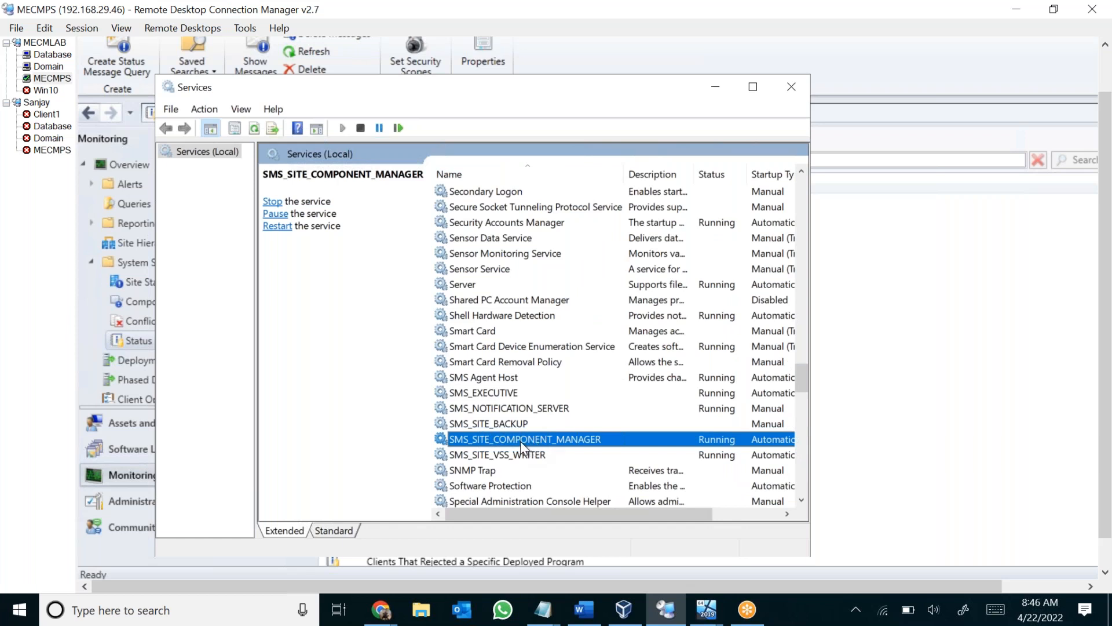
View the available service actions for SMS_SITE_COMPONENT_MANAGER and SMS_EXECUTIVE without applying any, and close Services.
right_click(515, 445)
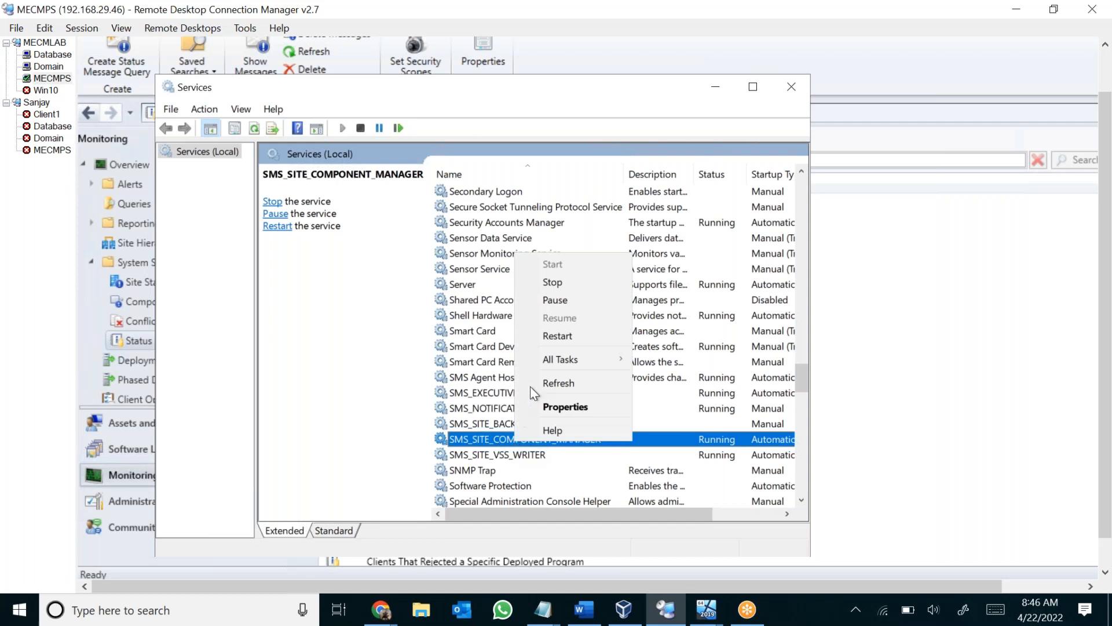
click(478, 394)
click(481, 393)
right_click(528, 392)
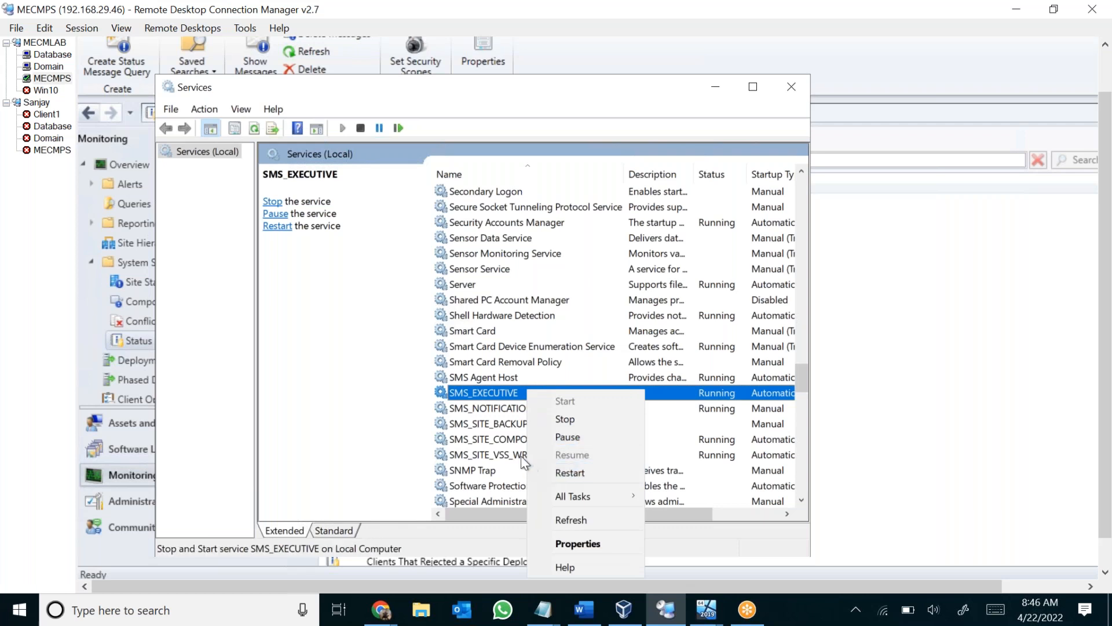
click(522, 440)
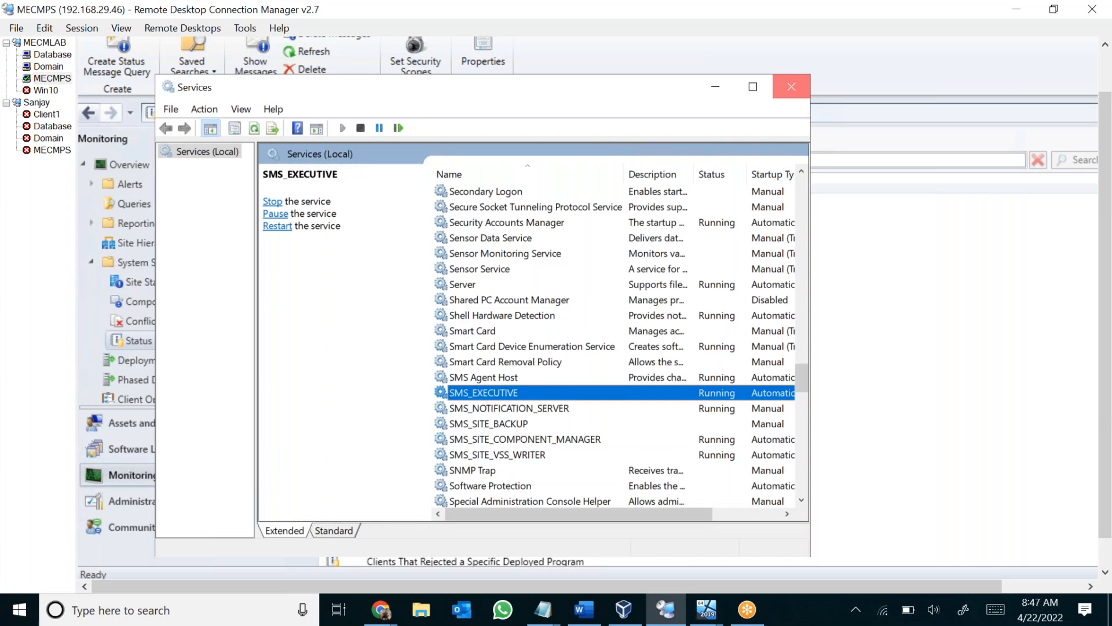
click(791, 87)
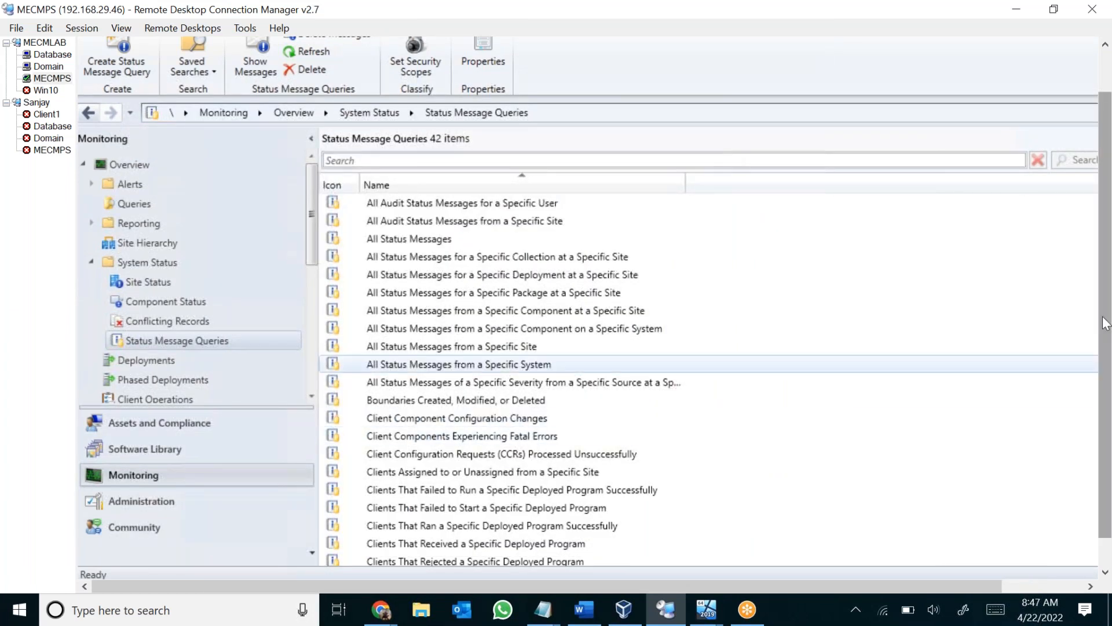
scroll(1102, 366, down, 1)
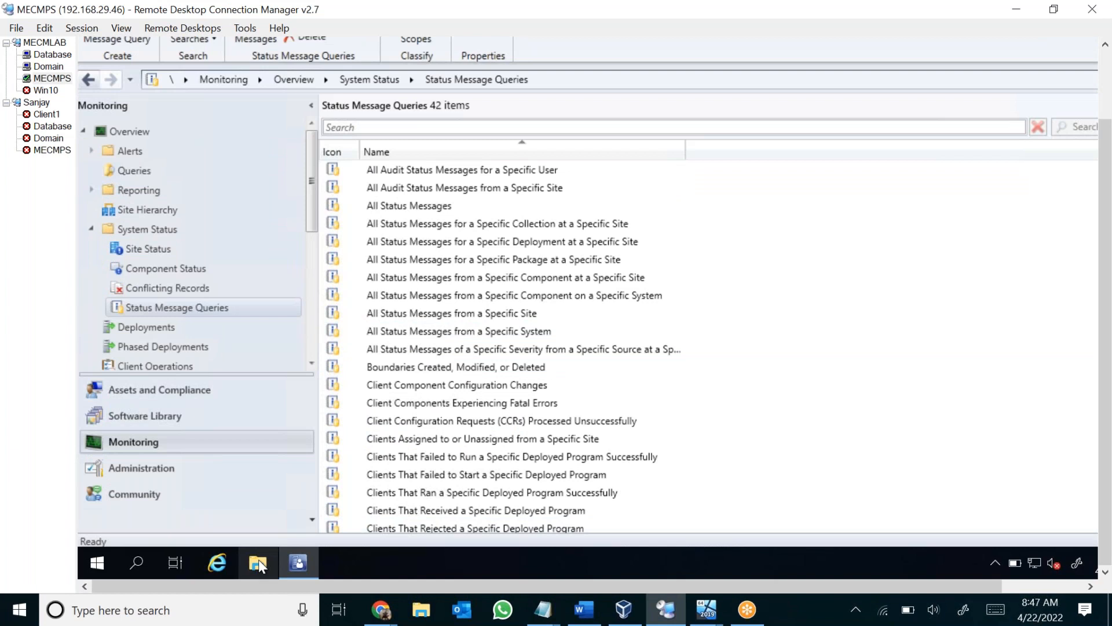
Check the free space on Local Disk (C:) of the remote server in File Explorer and close the window.
click(258, 558)
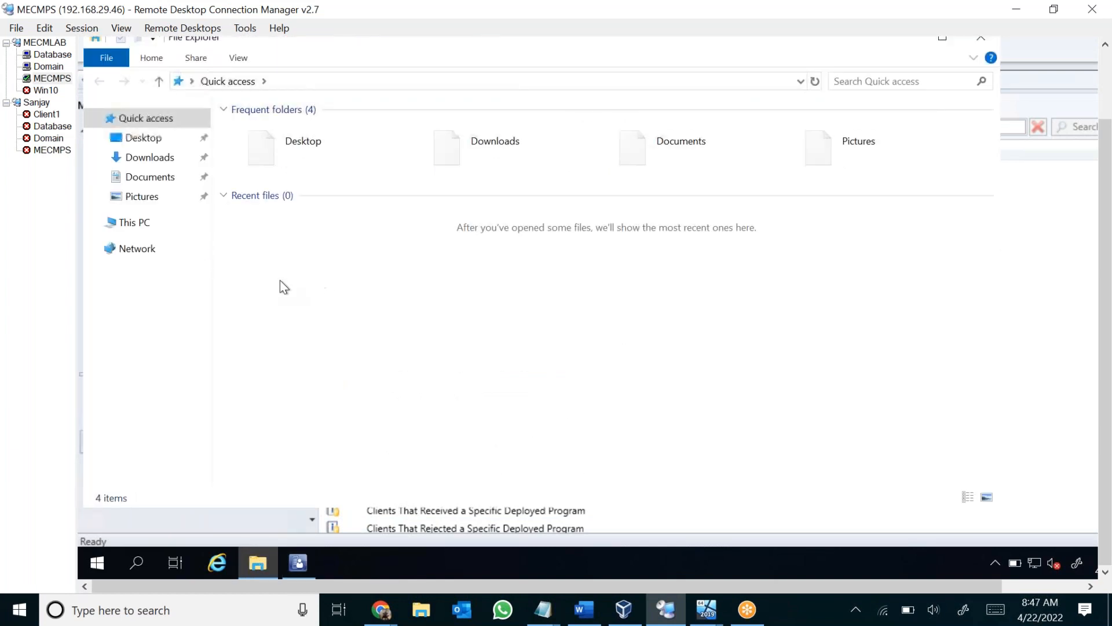
click(139, 223)
click(310, 299)
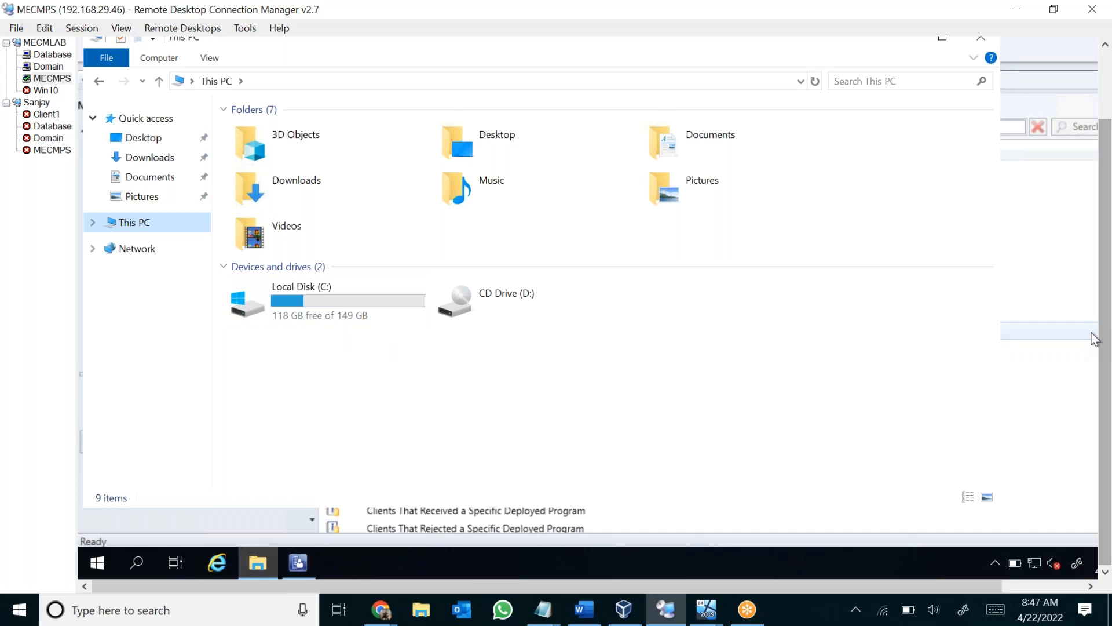
scroll(1105, 298, up, 2)
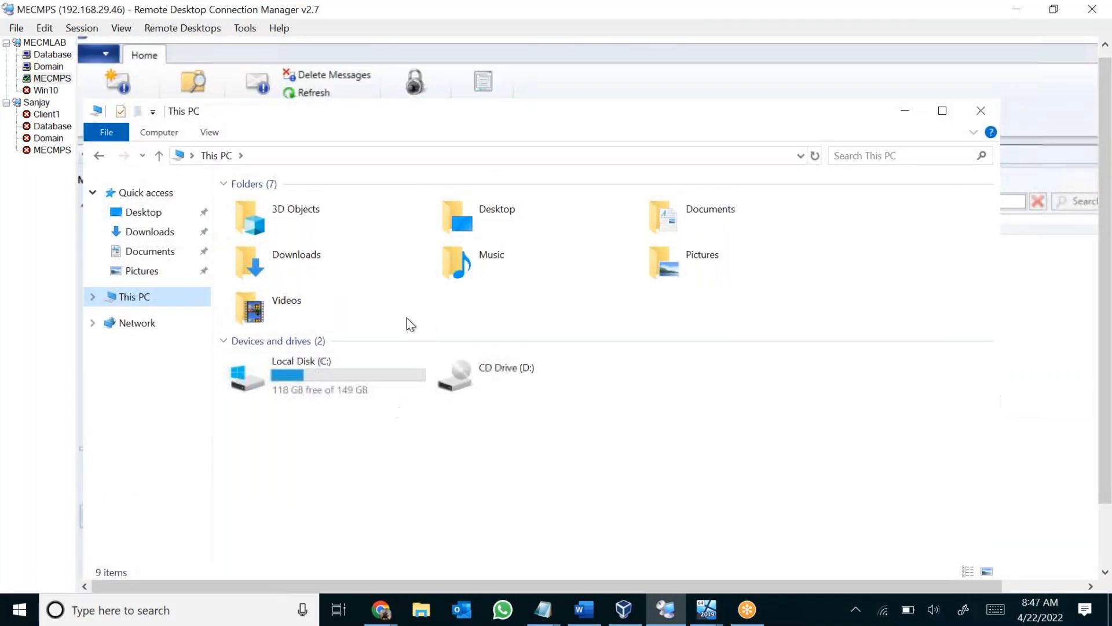
click(979, 111)
scroll(1107, 227, down, 2)
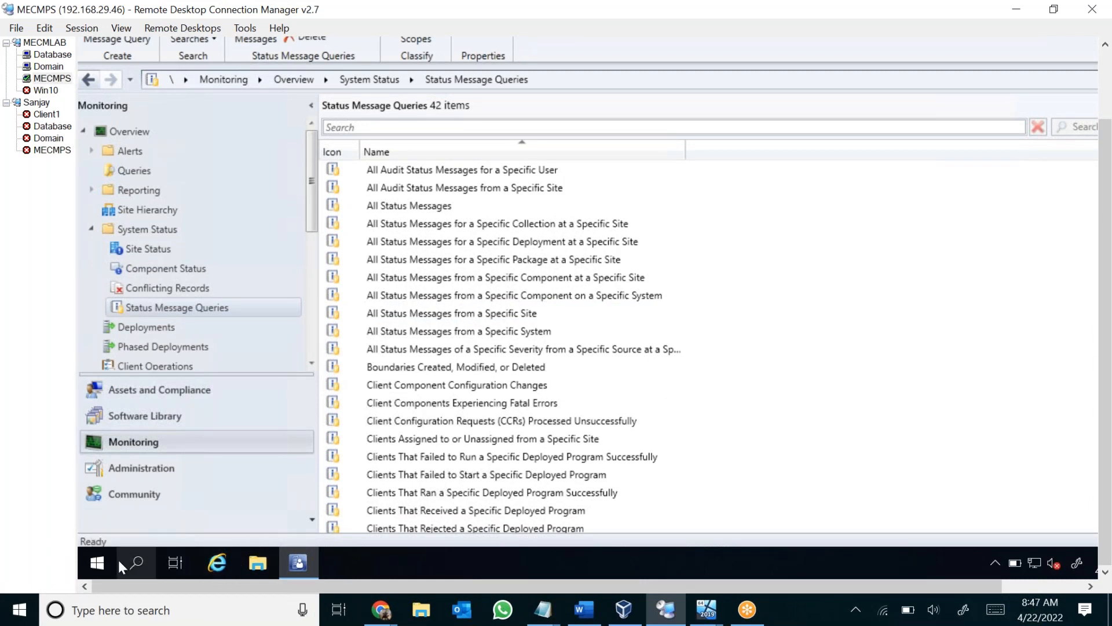
Open Internet Information Services (IIS) Manager on the remote server and display the application pools of MECMPS.
click(144, 561)
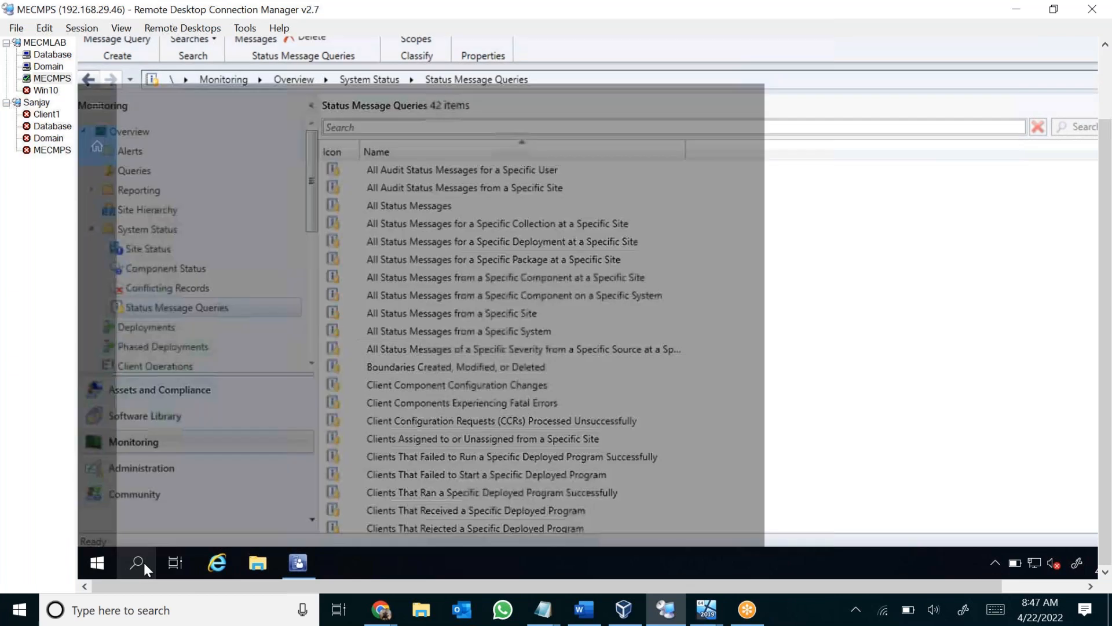
text(iis)
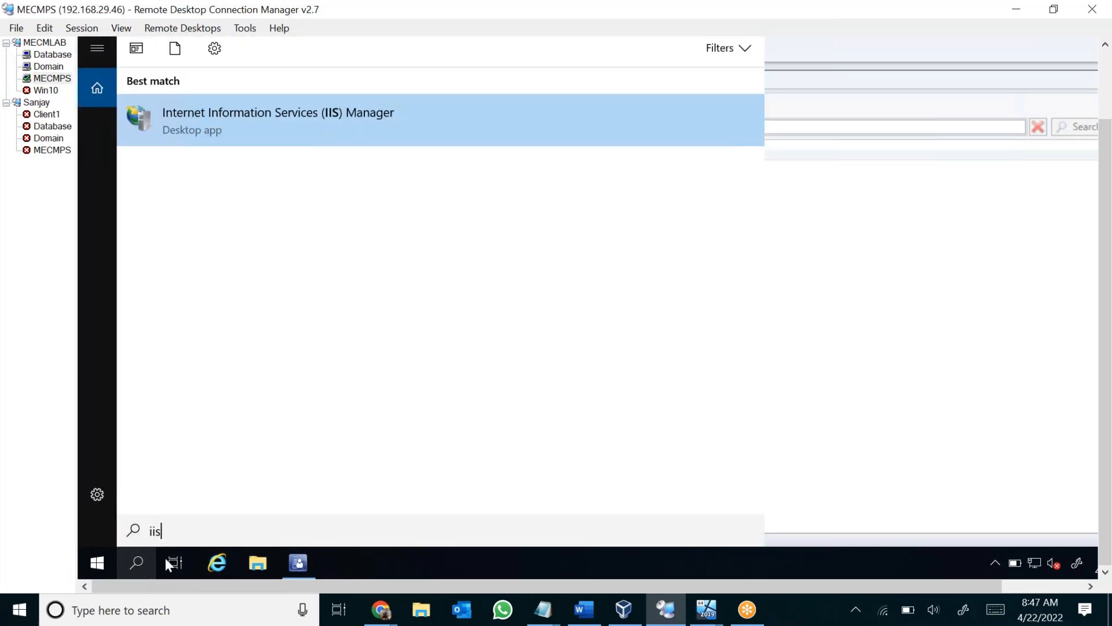
click(407, 120)
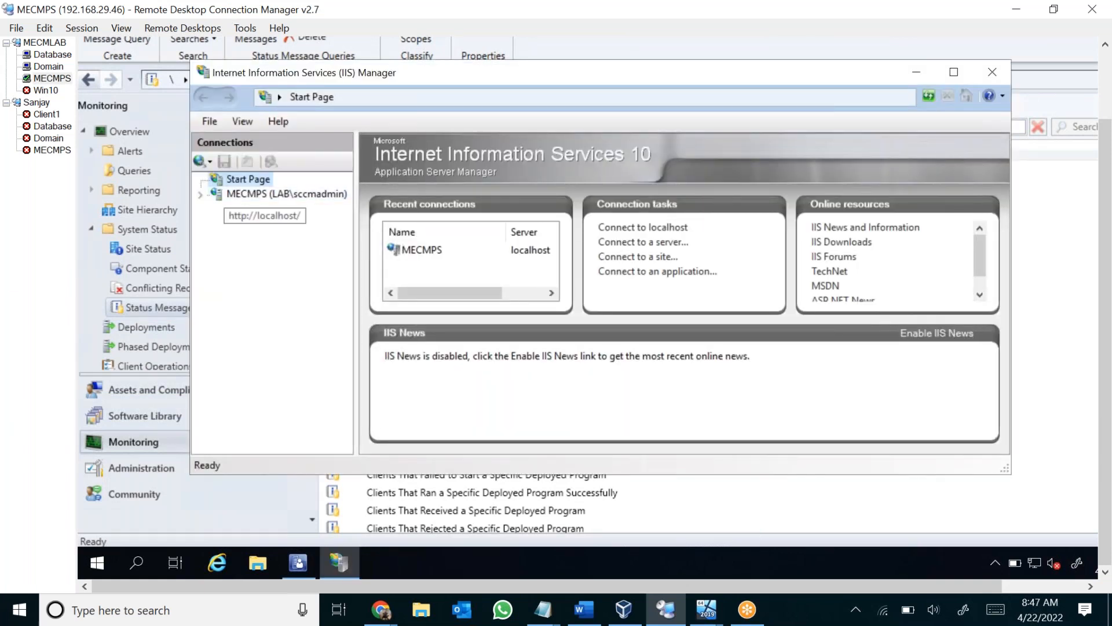
click(278, 194)
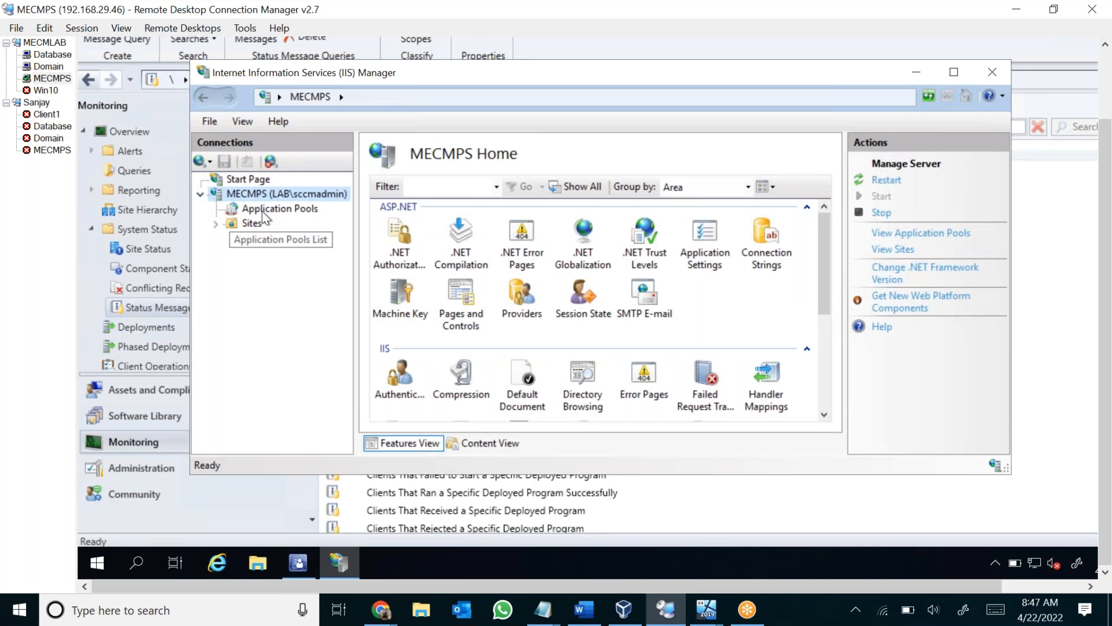
click(264, 211)
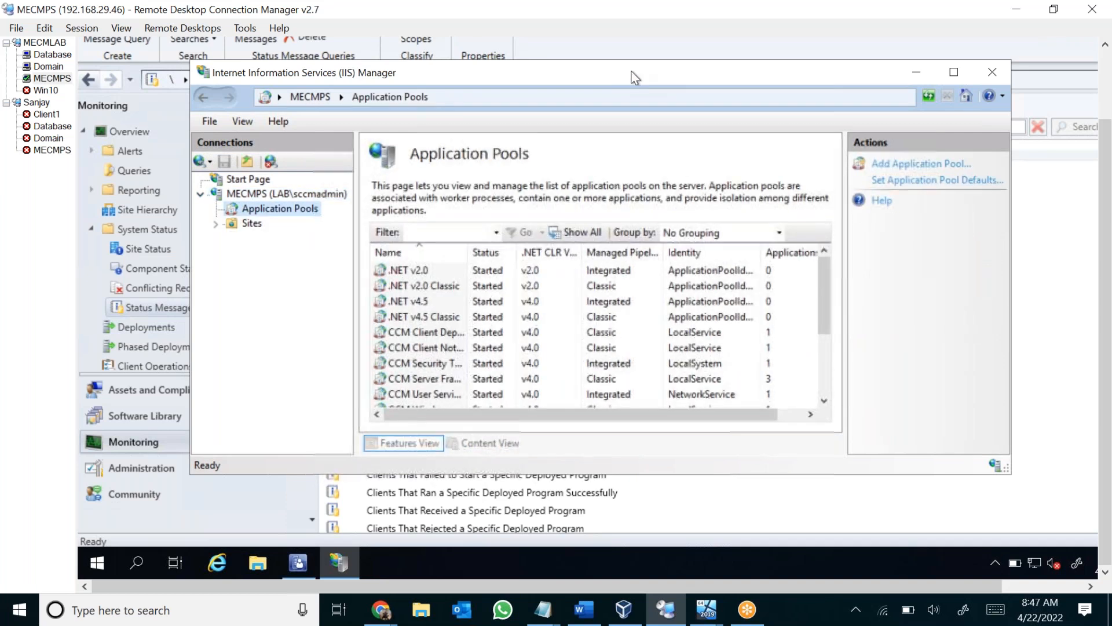
Maximize IIS Manager, widen the Name column, and check the SMS Management Point Pool and SMS Distribution Points Pool without changing them.
double_click(636, 77)
drag(353, 128, 440, 129)
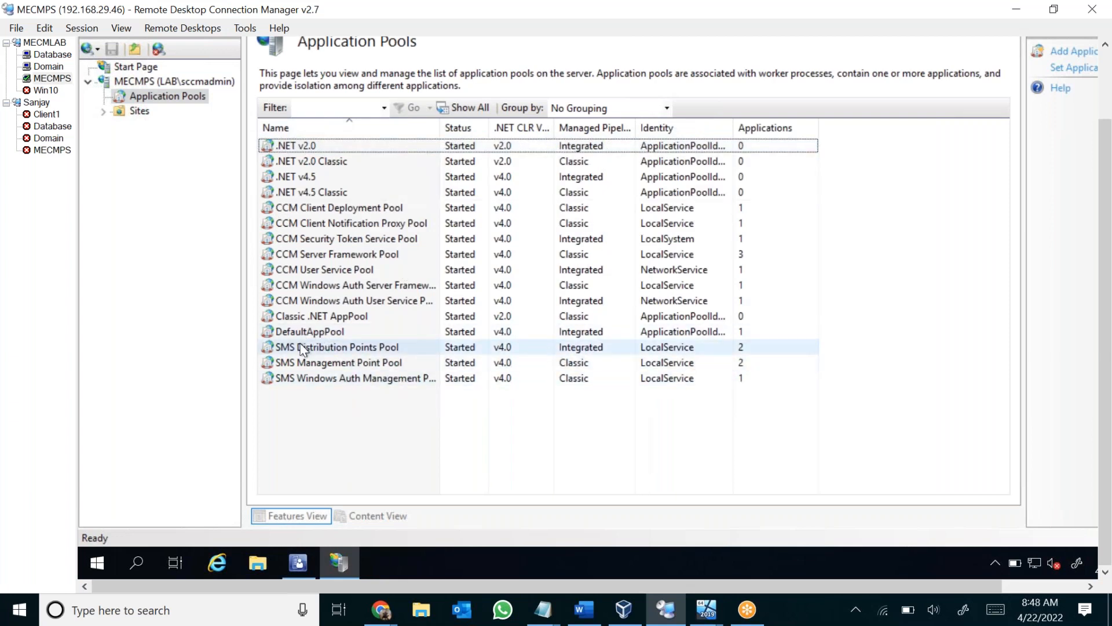
click(329, 363)
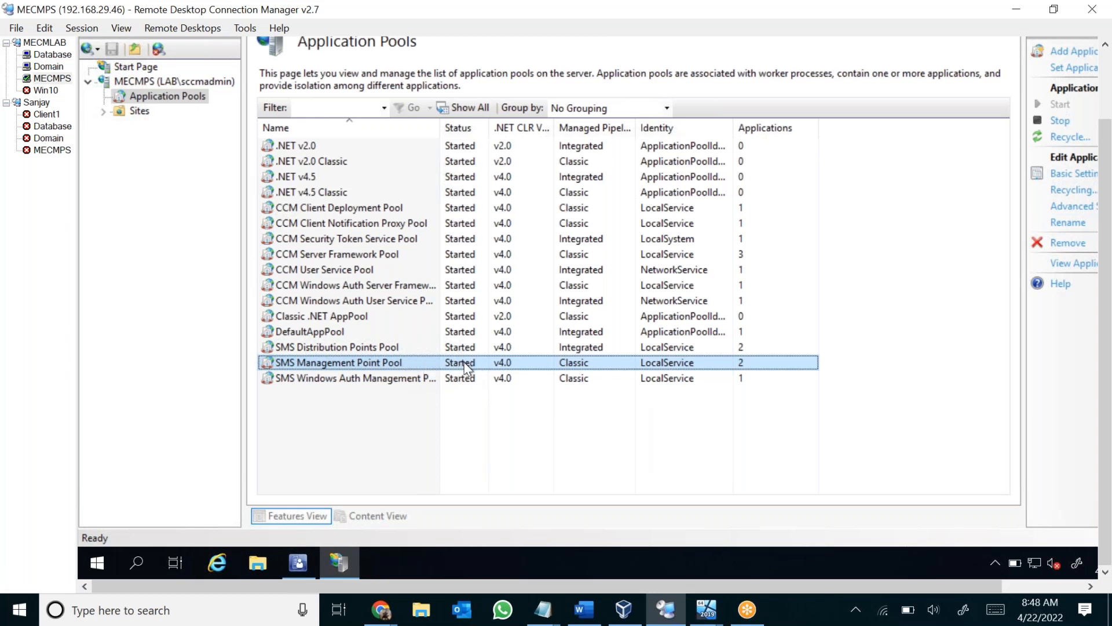
click(360, 349)
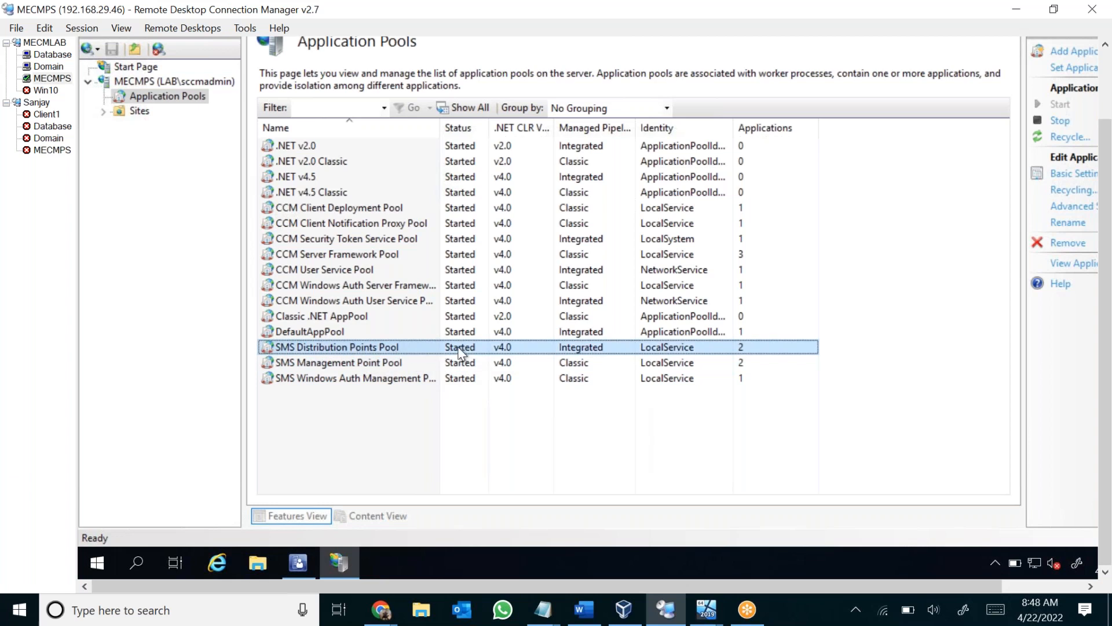
right_click(460, 350)
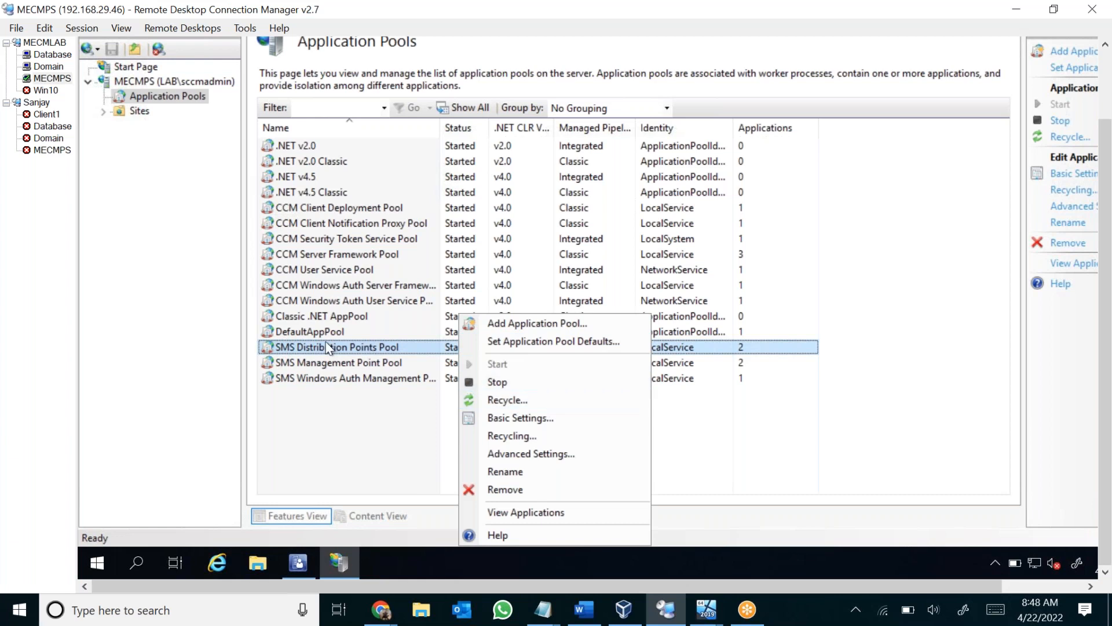
click(505, 471)
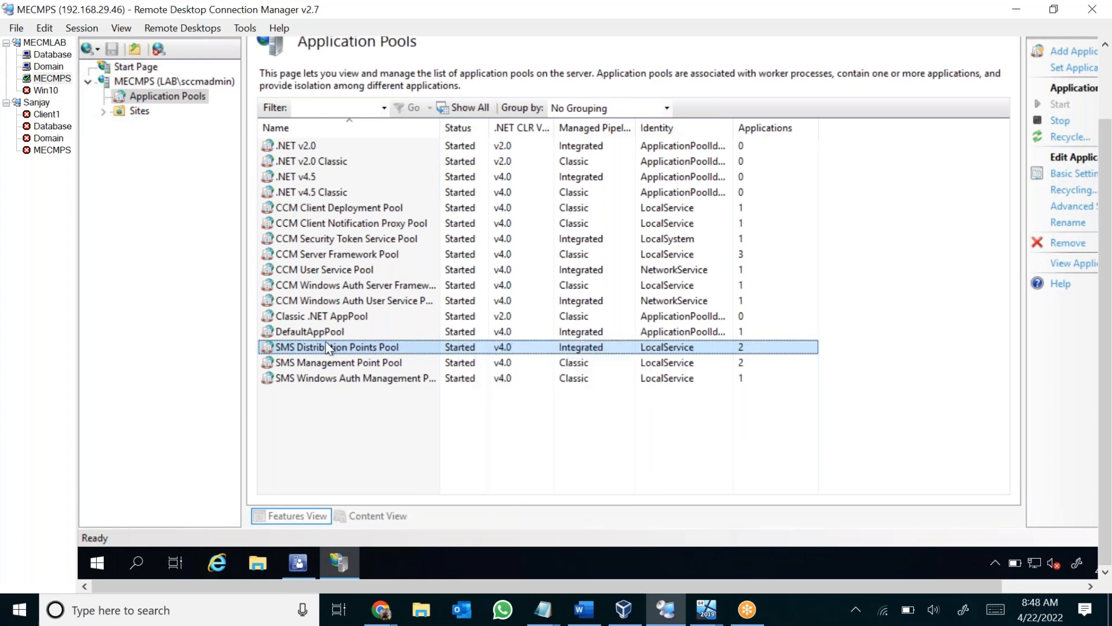
Expand Sites and Default Web Site to review the site's applications and virtual directories, and close IIS Manager.
click(131, 114)
click(103, 111)
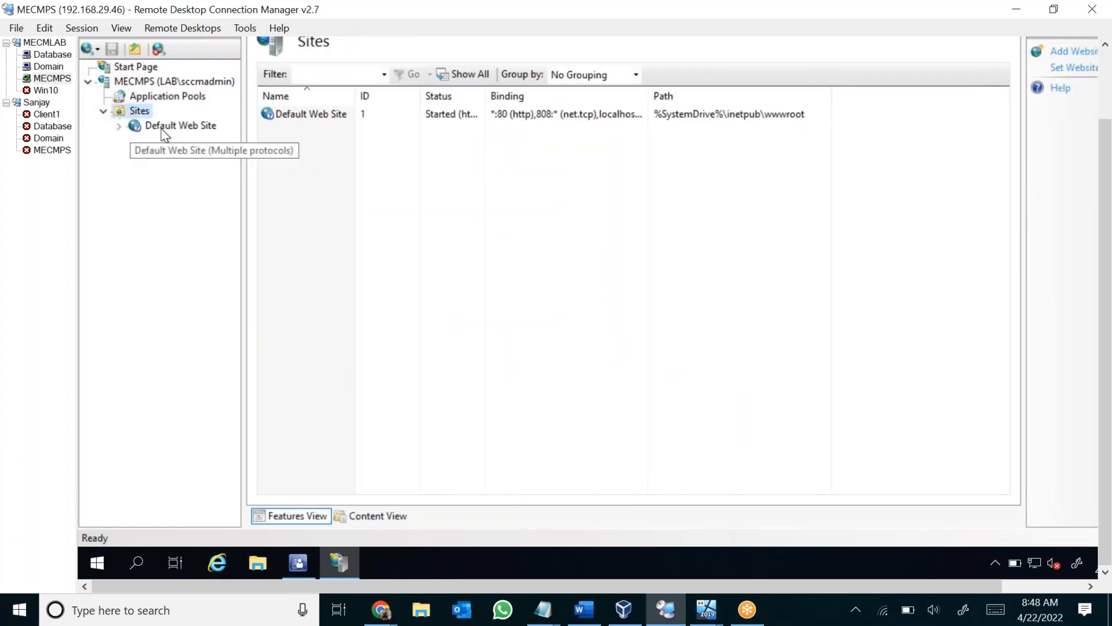
click(163, 126)
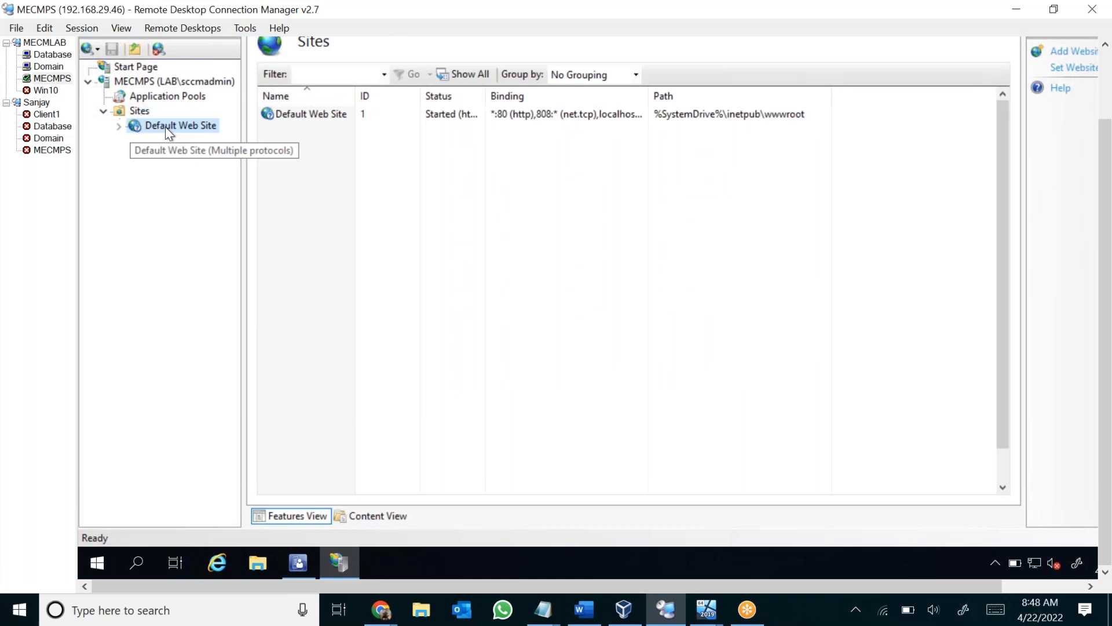
click(119, 126)
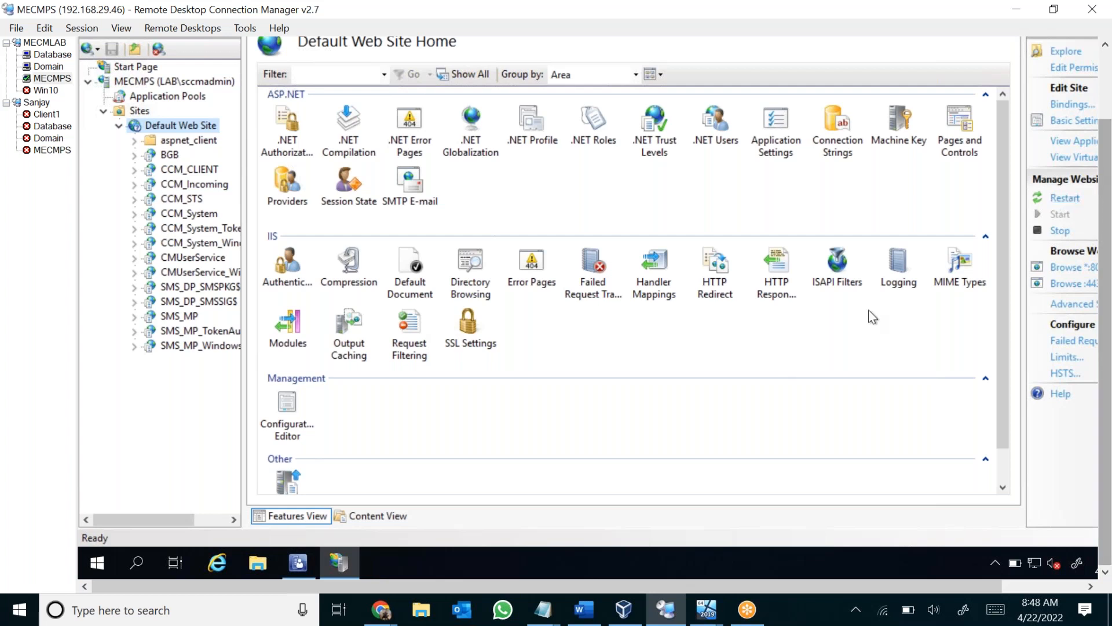
right_click(344, 566)
click(336, 527)
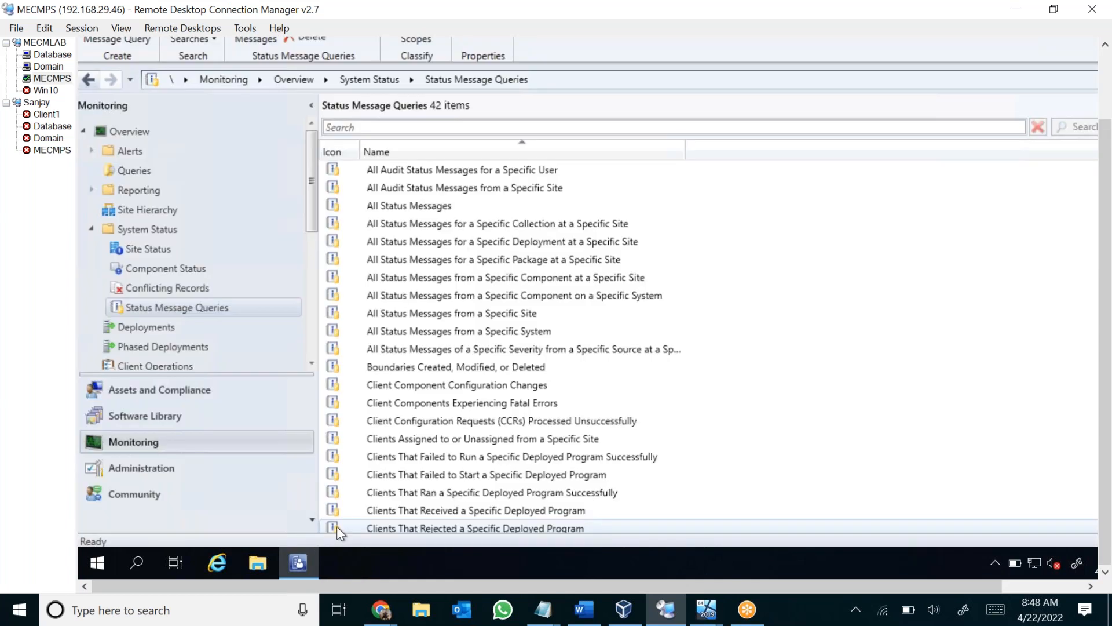
Search the MECMPS server for the Services console and open it.
click(149, 551)
text(sr)
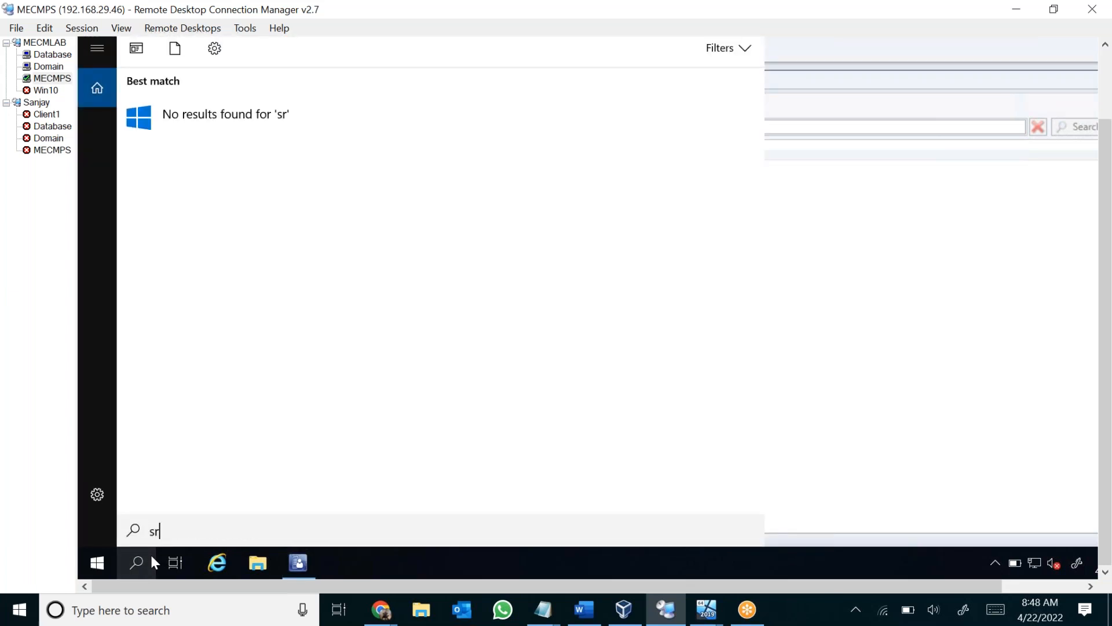
key(BackSpace)
text(erv)
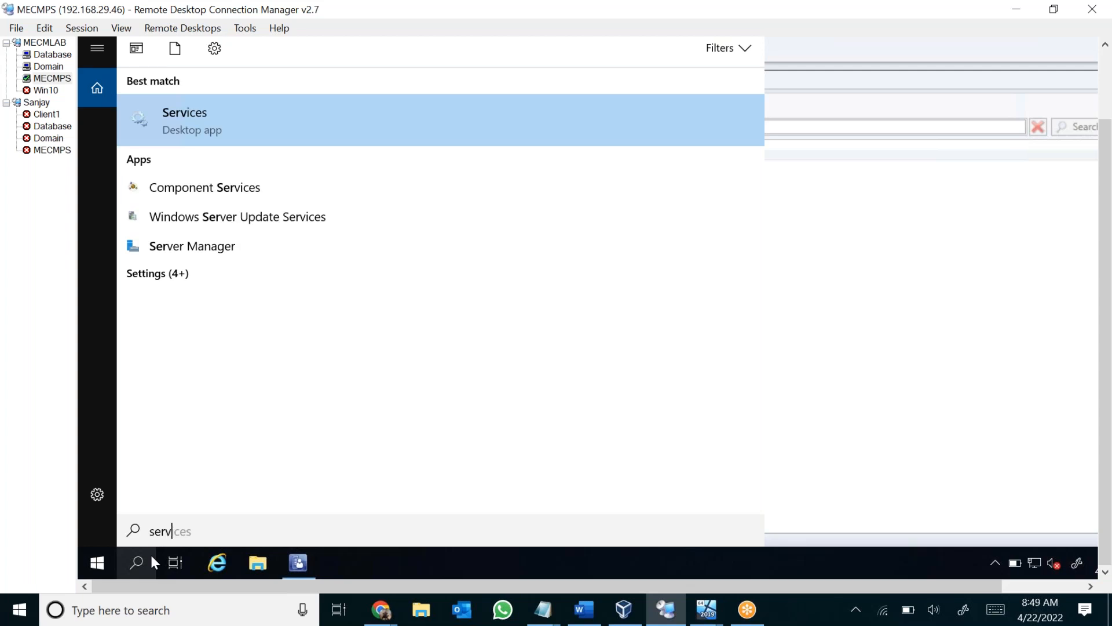
click(280, 124)
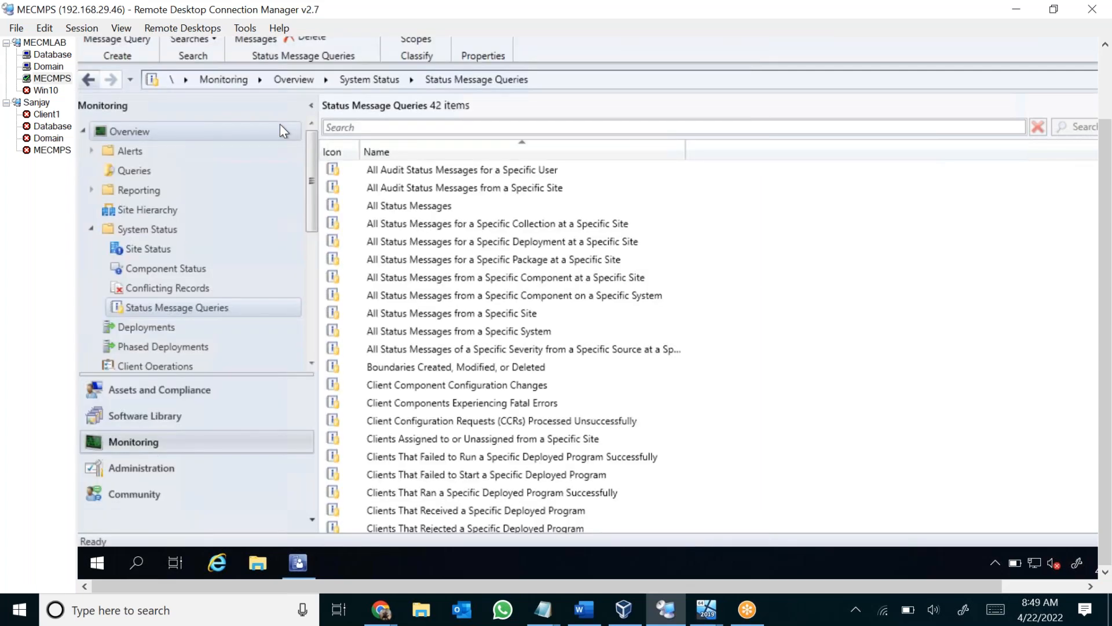
Check the IIS Admin Service and close Services, and view Site Status and Component Status in the Configuration Manager console.
click(494, 235)
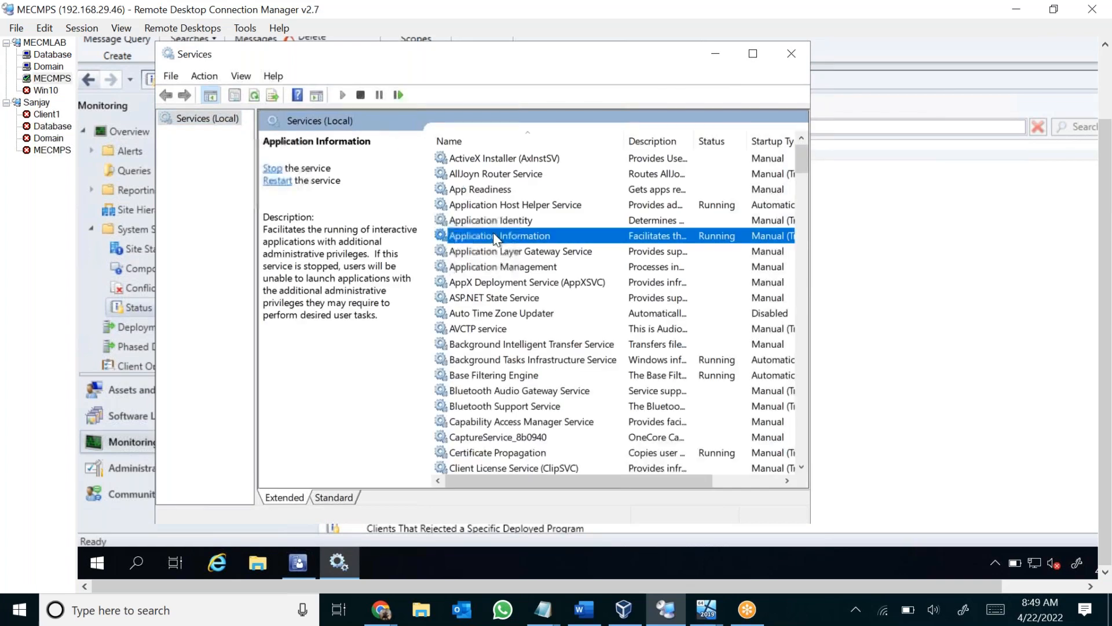
key(i)
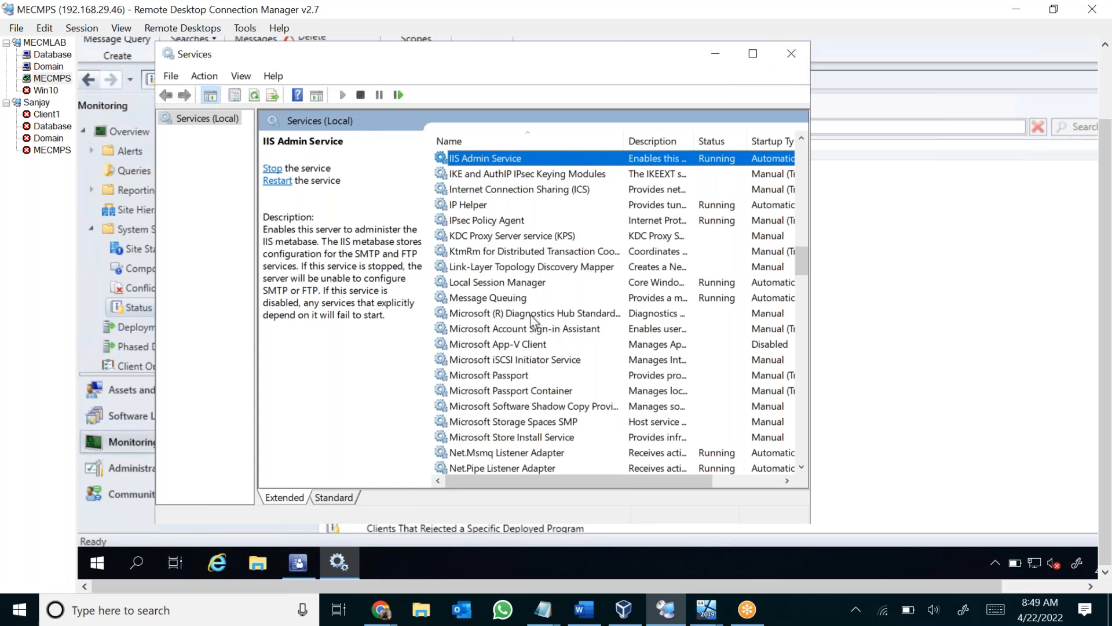
click(802, 61)
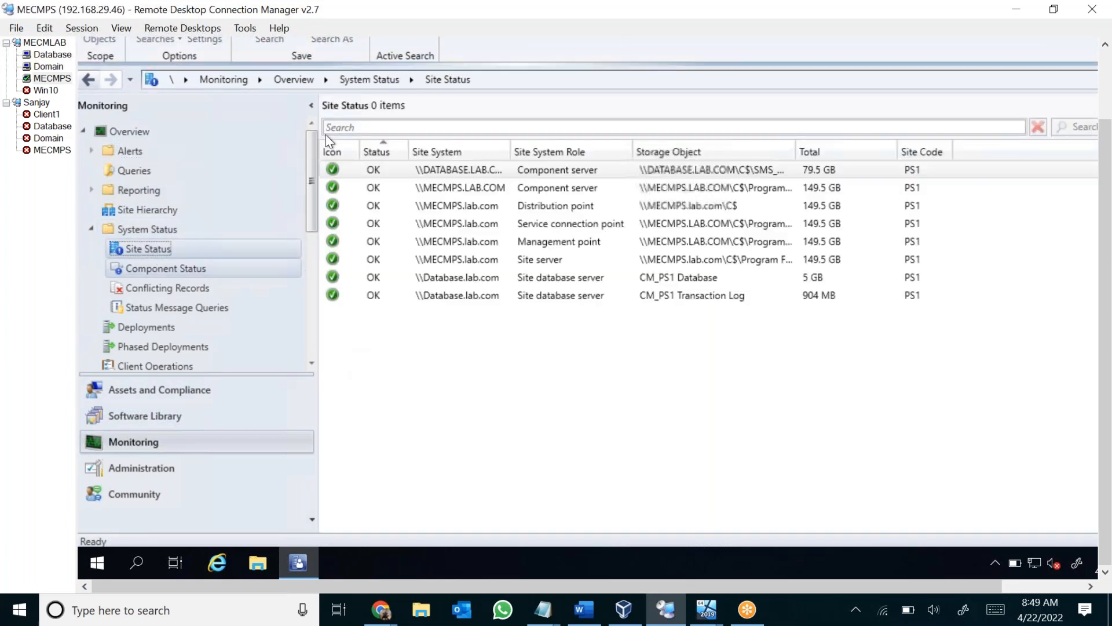
click(137, 269)
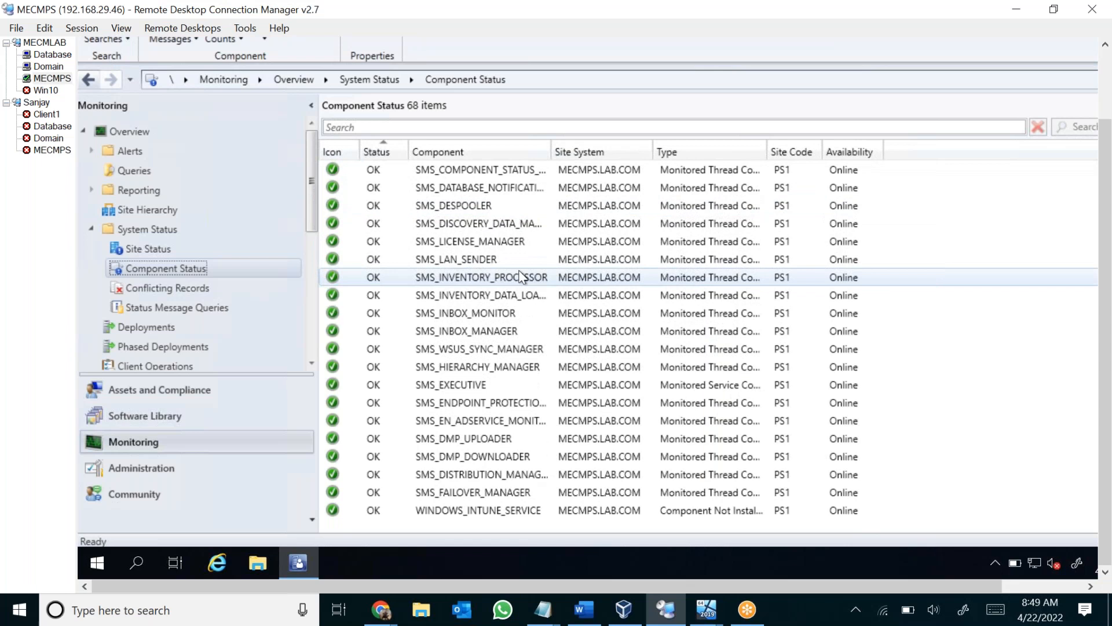
Switch to the Database server session in the MECMLAB group and dismiss Server Manager and the Shutdown Event Tracker.
click(64, 55)
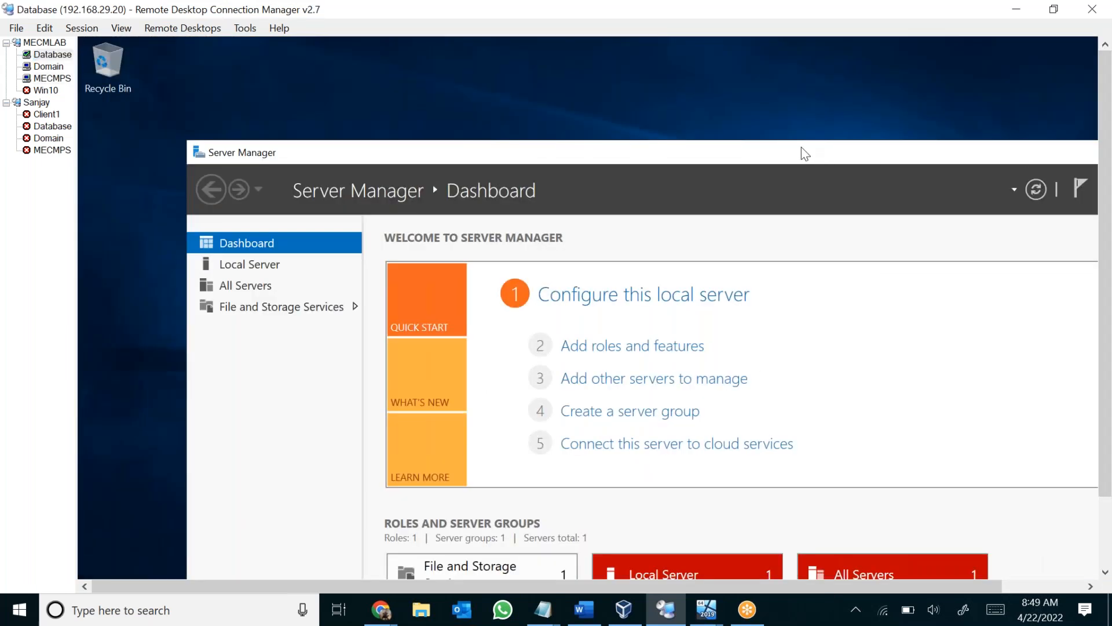
drag(978, 161, 679, 136)
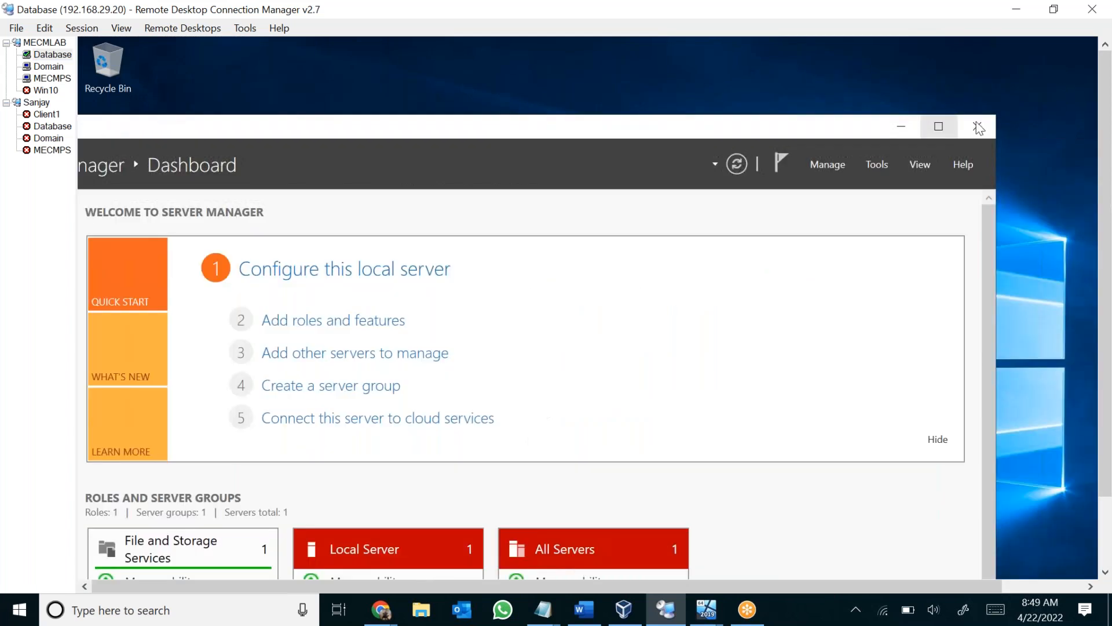
click(977, 126)
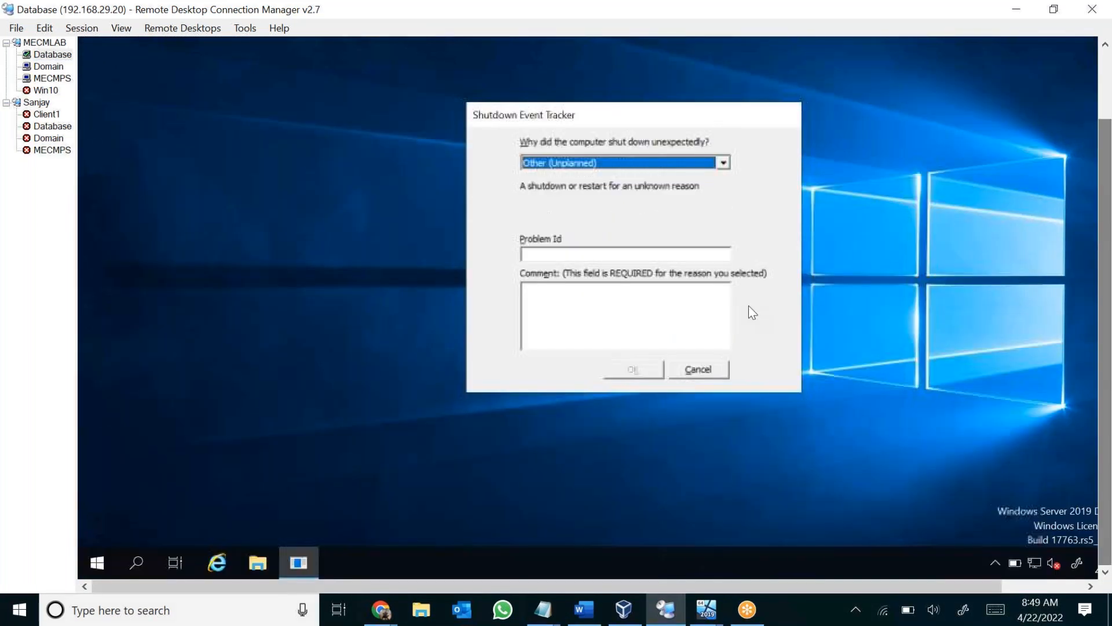
click(711, 371)
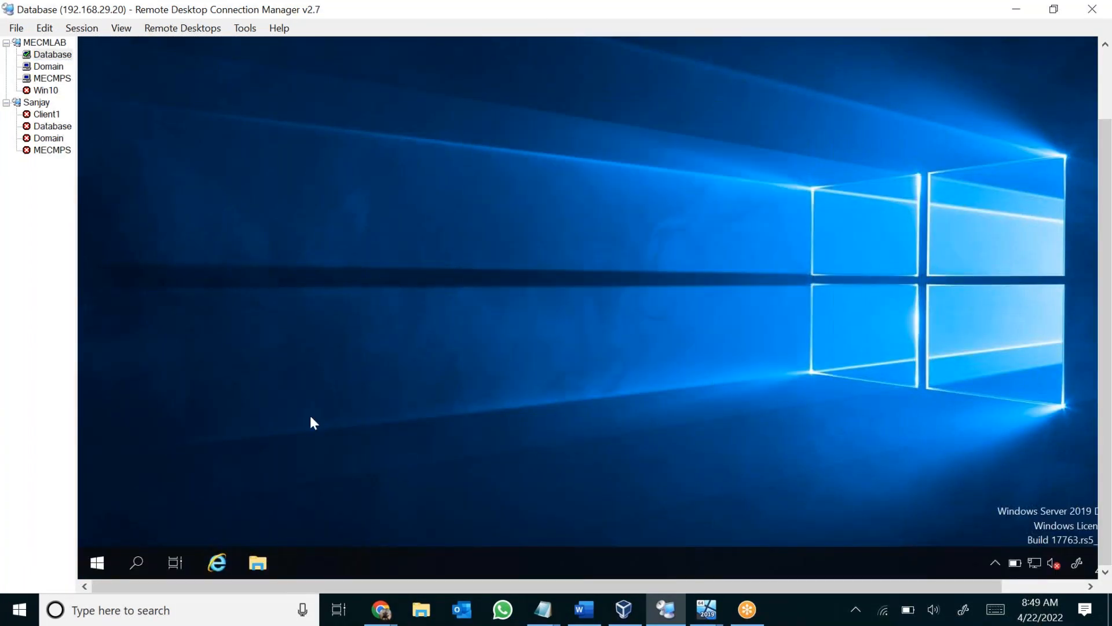
Open the Services console on the Database server and locate the SMS and SQL Server services to check their status.
click(138, 564)
text(serv)
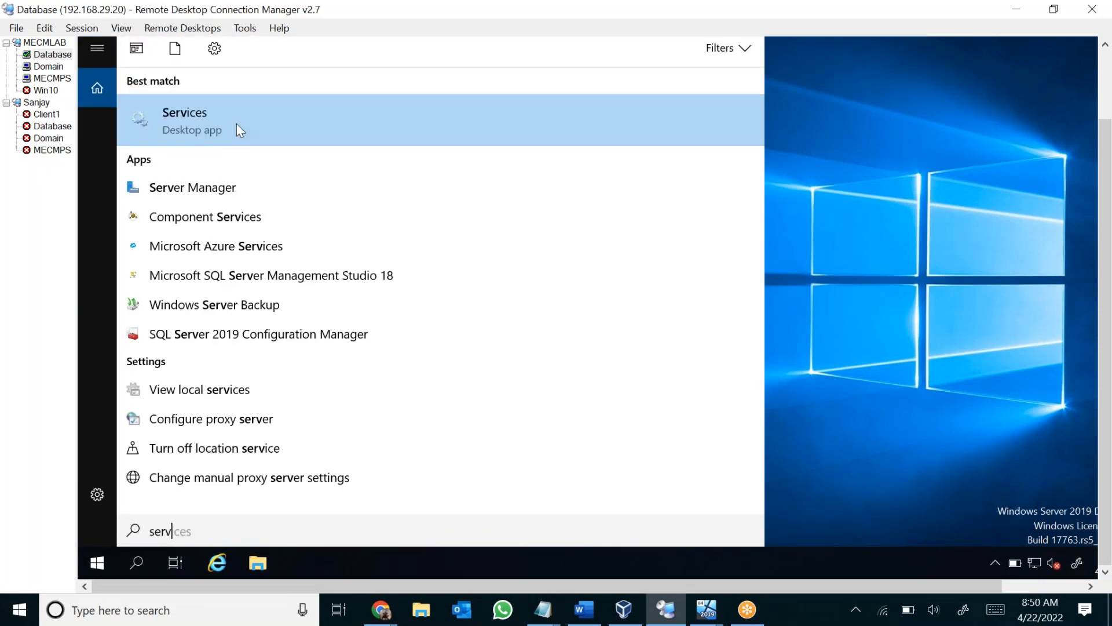
click(266, 130)
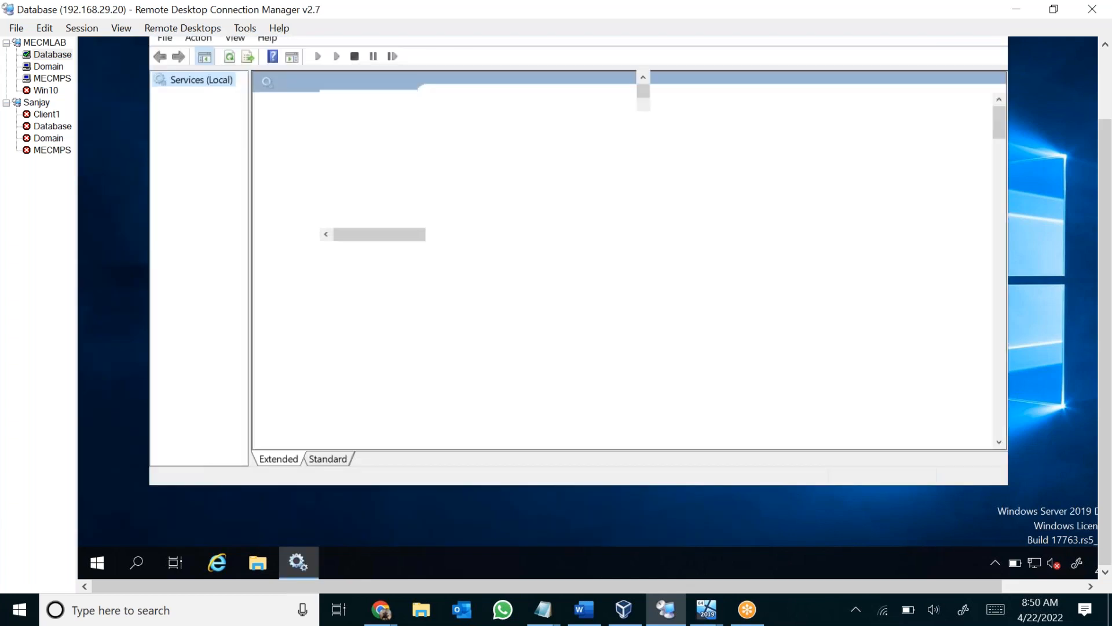
click(470, 198)
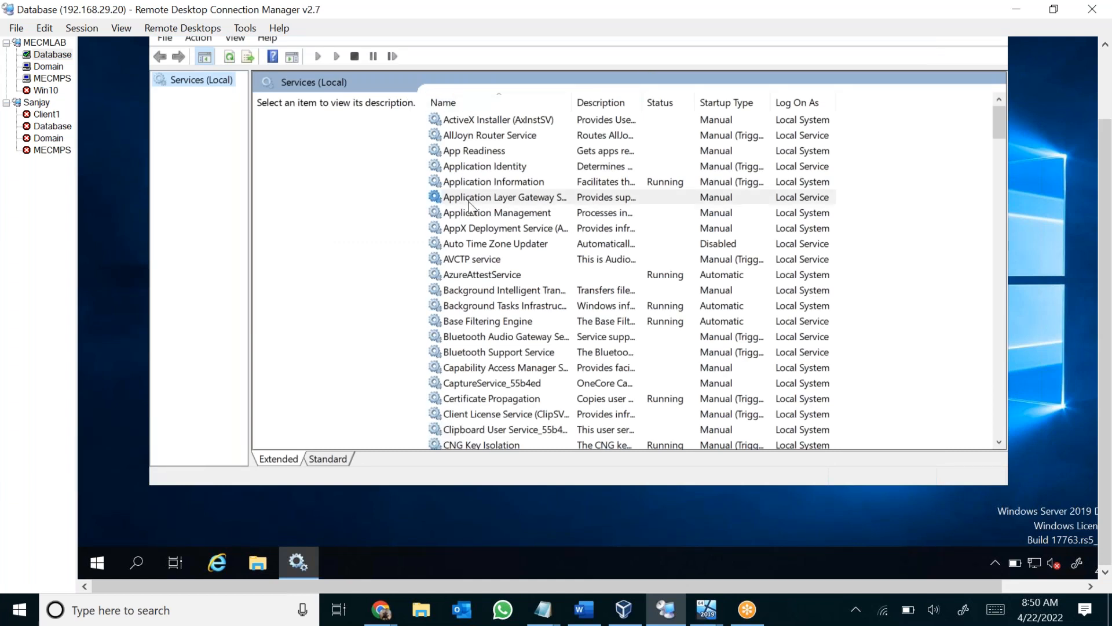
text(sm)
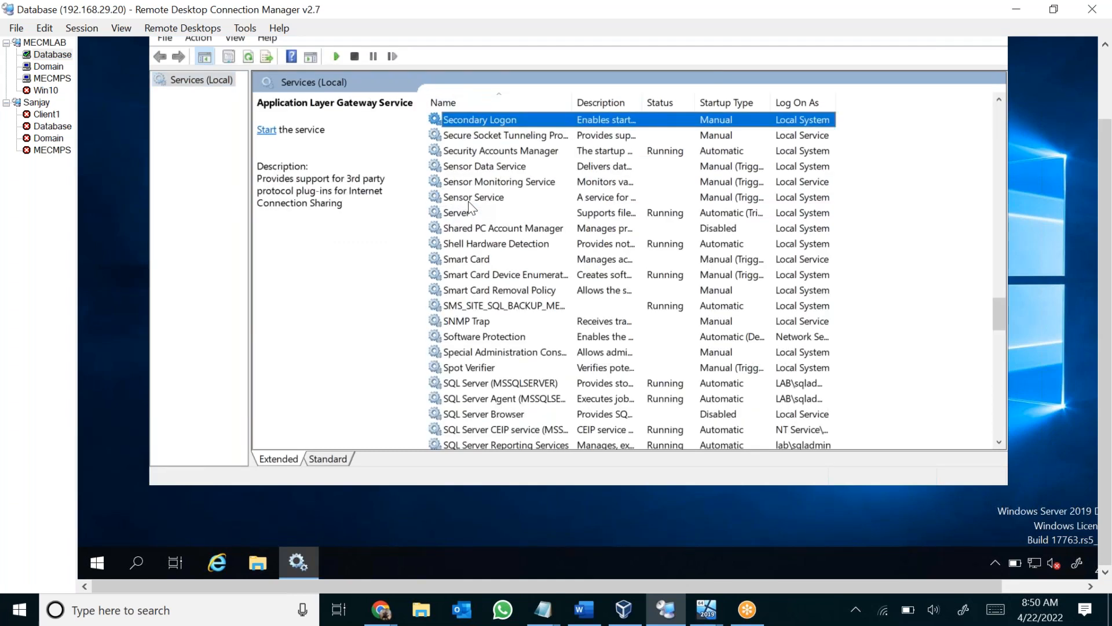
text(sq)
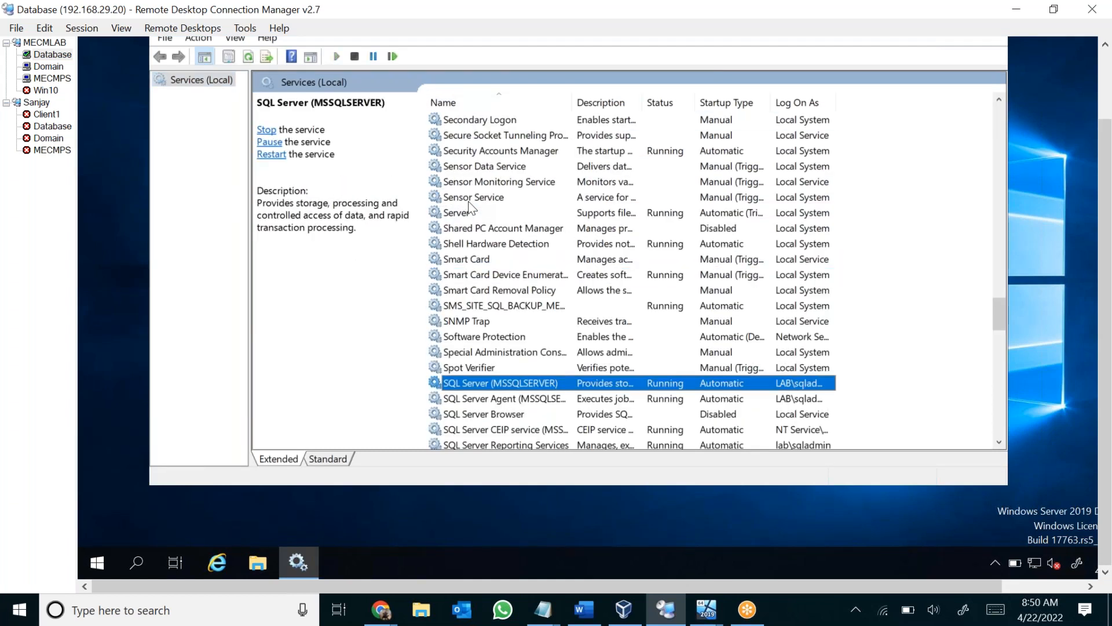
scroll(513, 339, down, 2)
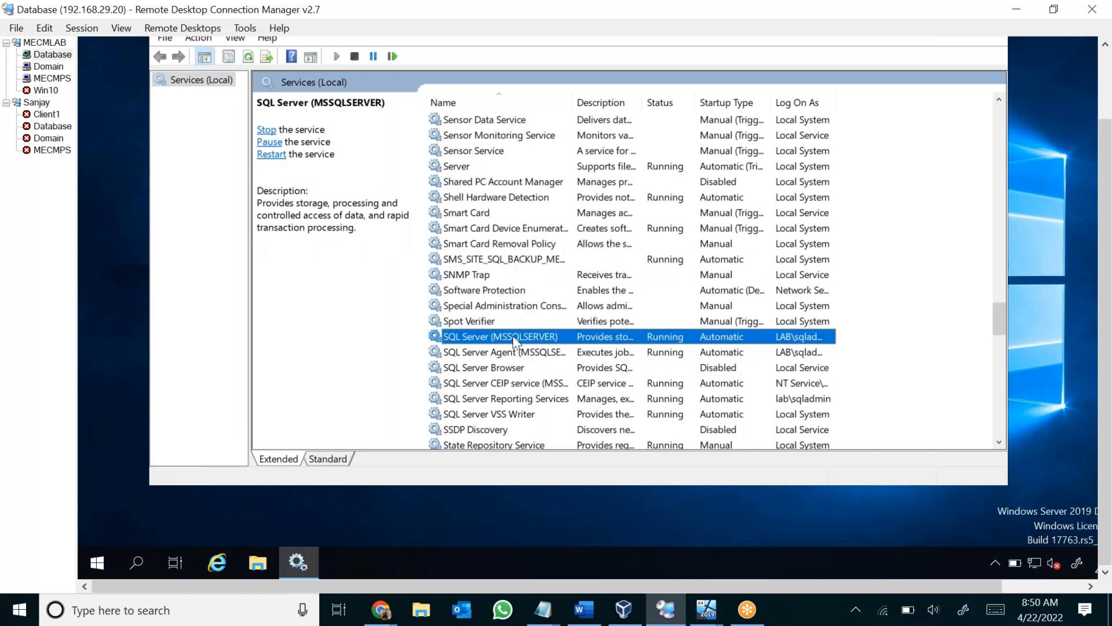
Widen the service Name column and check the SQL Server Agent, CEIP, Reporting Services, VSS Writer and Browser services.
drag(622, 104, 623, 104)
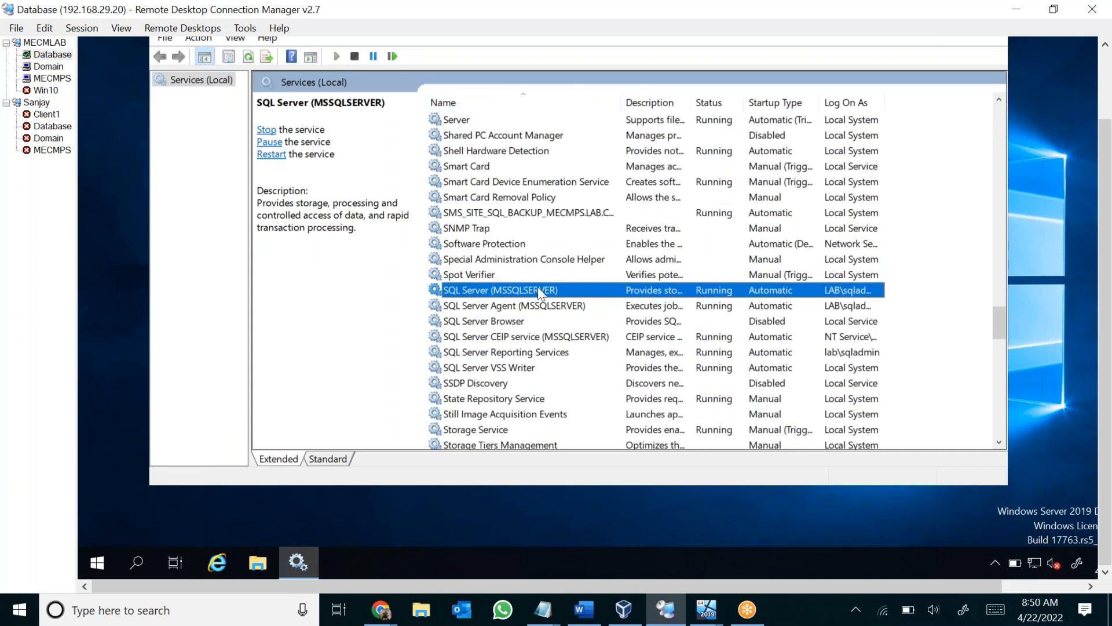
click(533, 308)
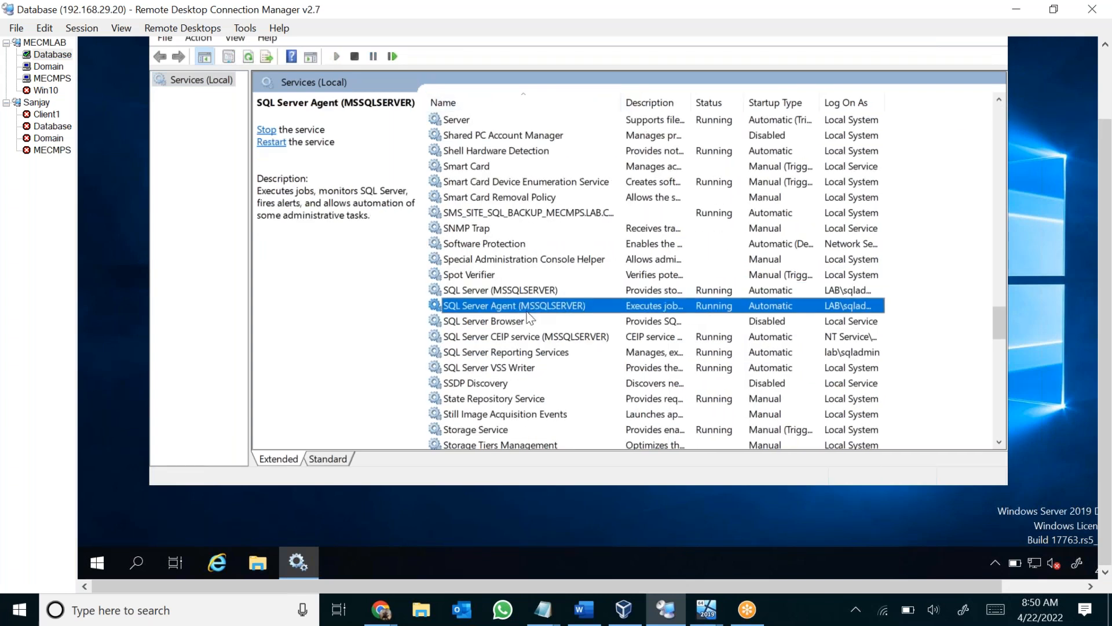
click(502, 338)
click(547, 352)
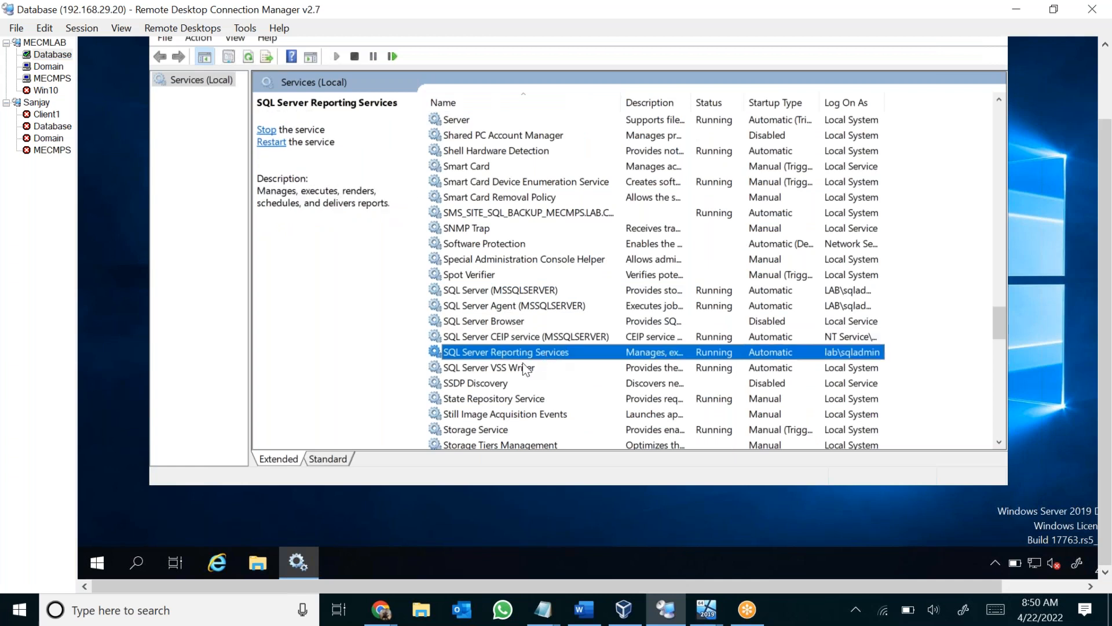
click(524, 367)
click(485, 324)
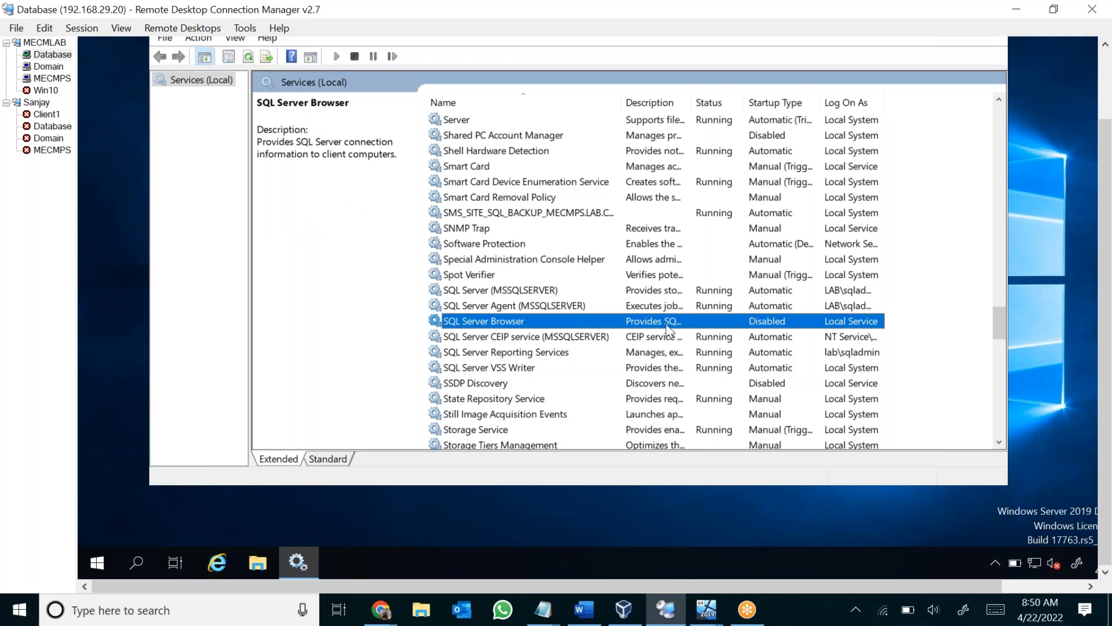
Check the SMS_SITE_SQL_BACKUP and SQL Server (MSSQLSERVER) services on the Database server and close the Services console.
click(468, 213)
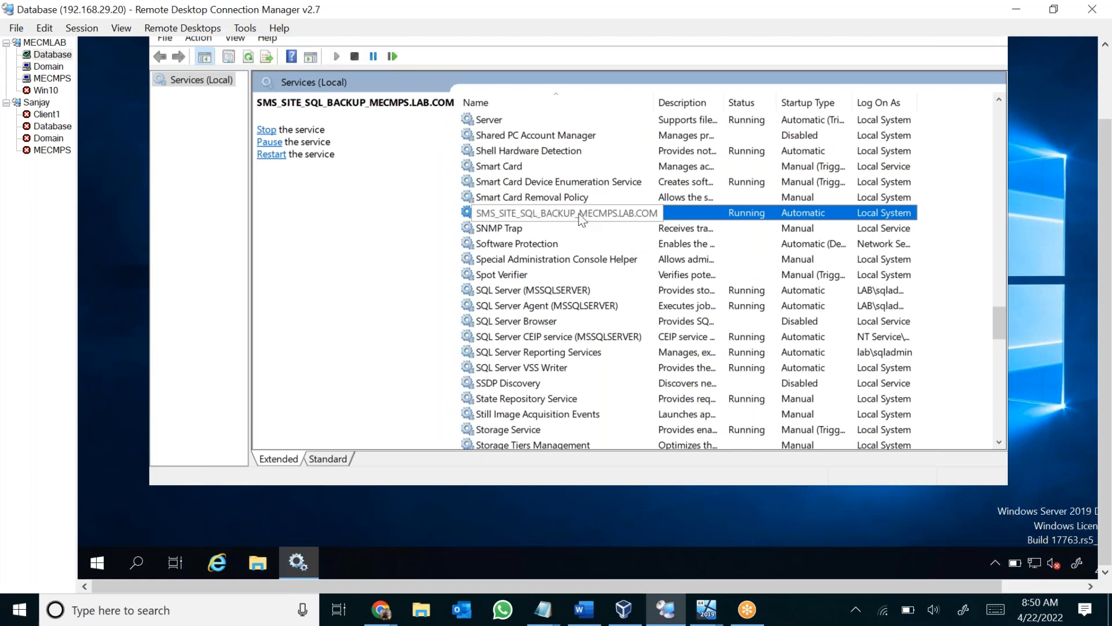
click(540, 291)
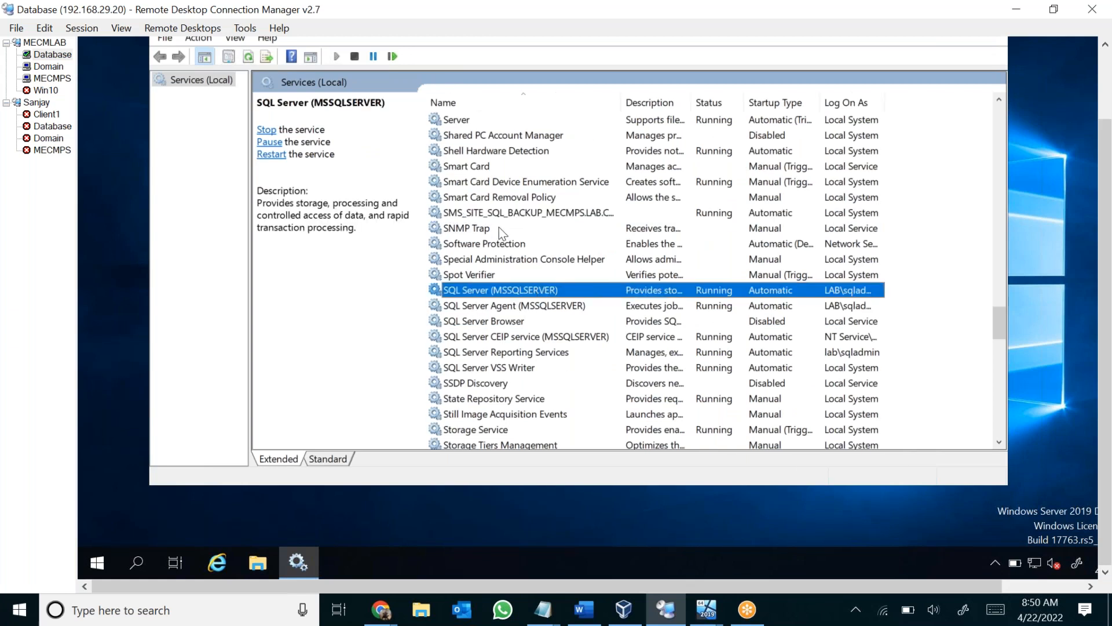
click(503, 215)
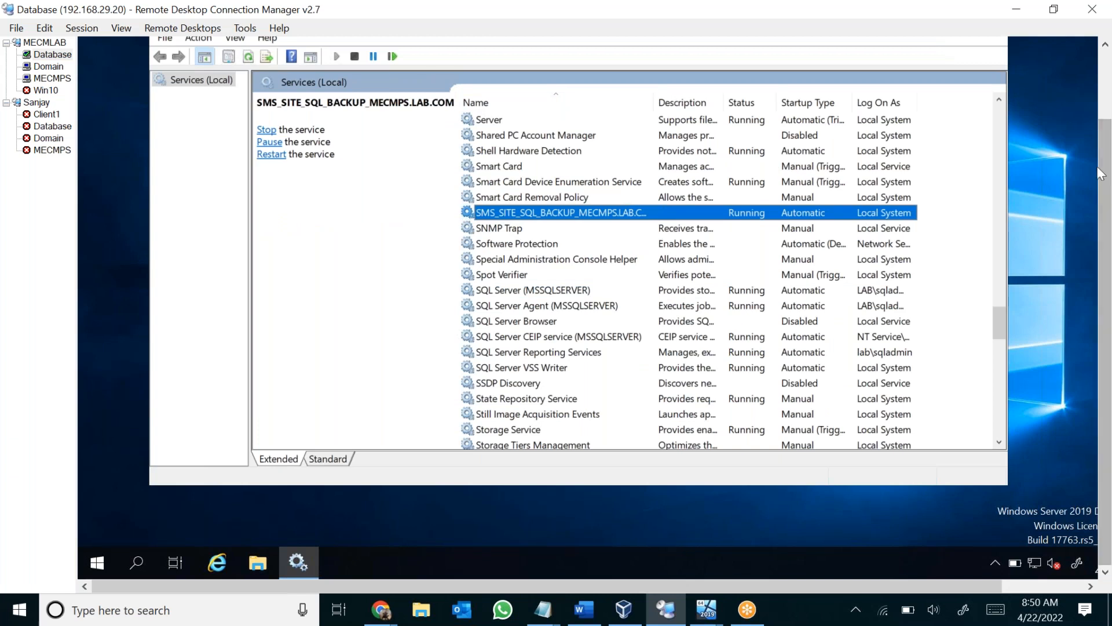
drag(1106, 152, 1106, 101)
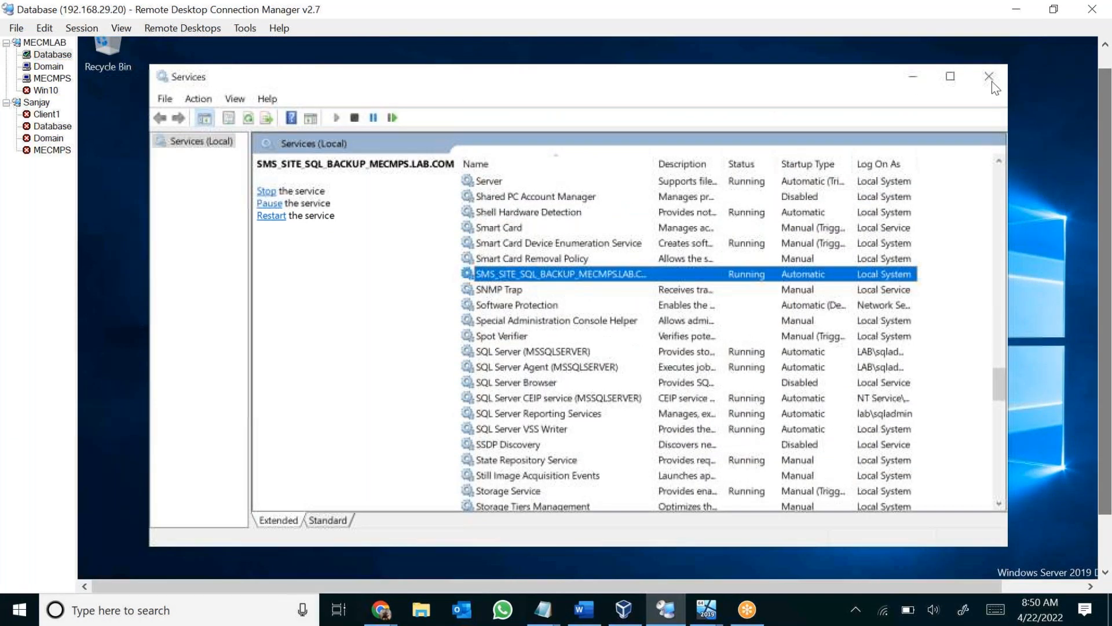
click(990, 78)
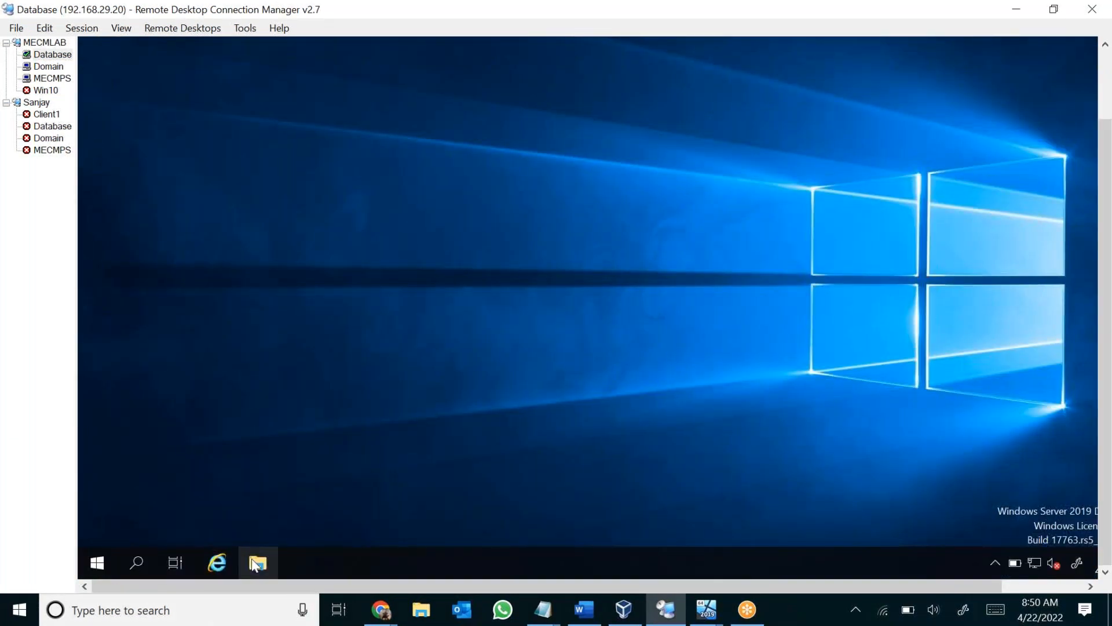
Open This PC in File Explorer on the Database server, check the free space on drive C:, and close the window.
click(255, 565)
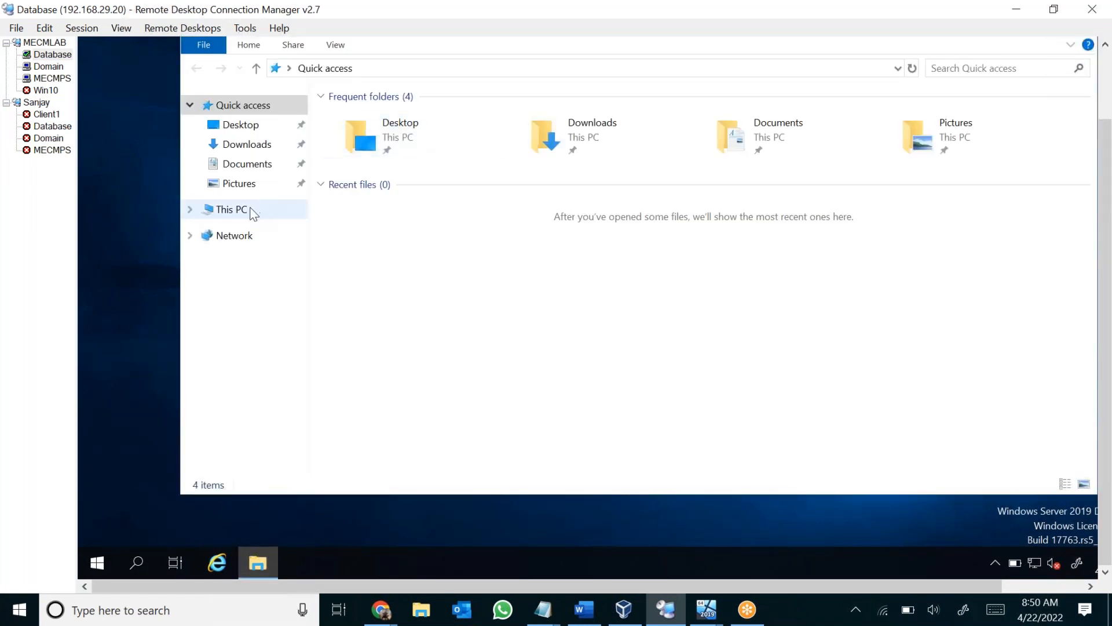
click(234, 210)
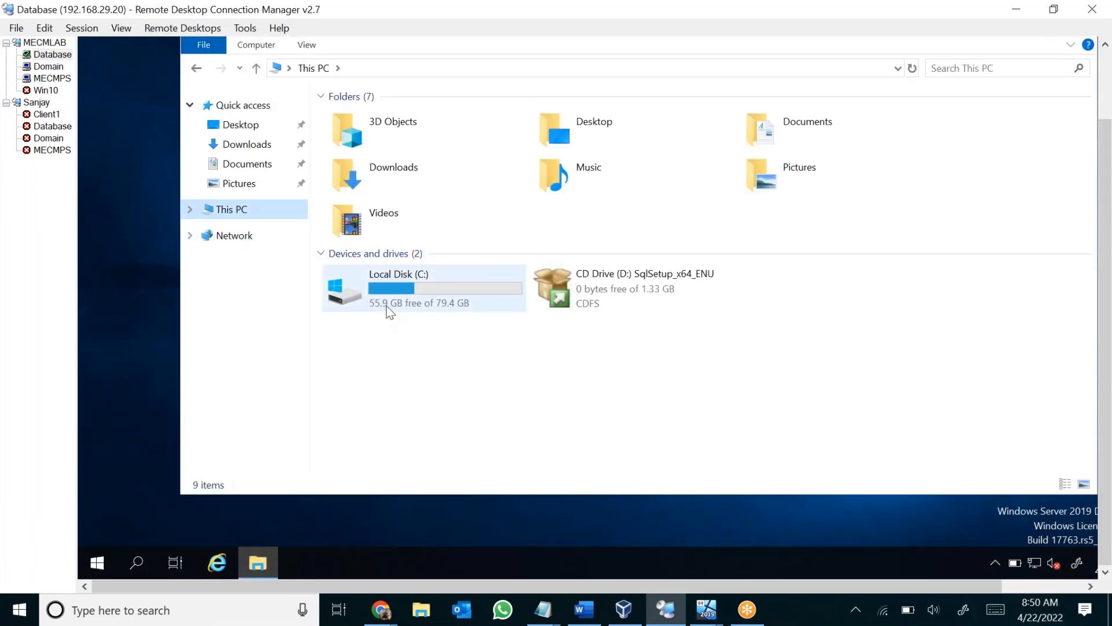
mouse_move(389, 305)
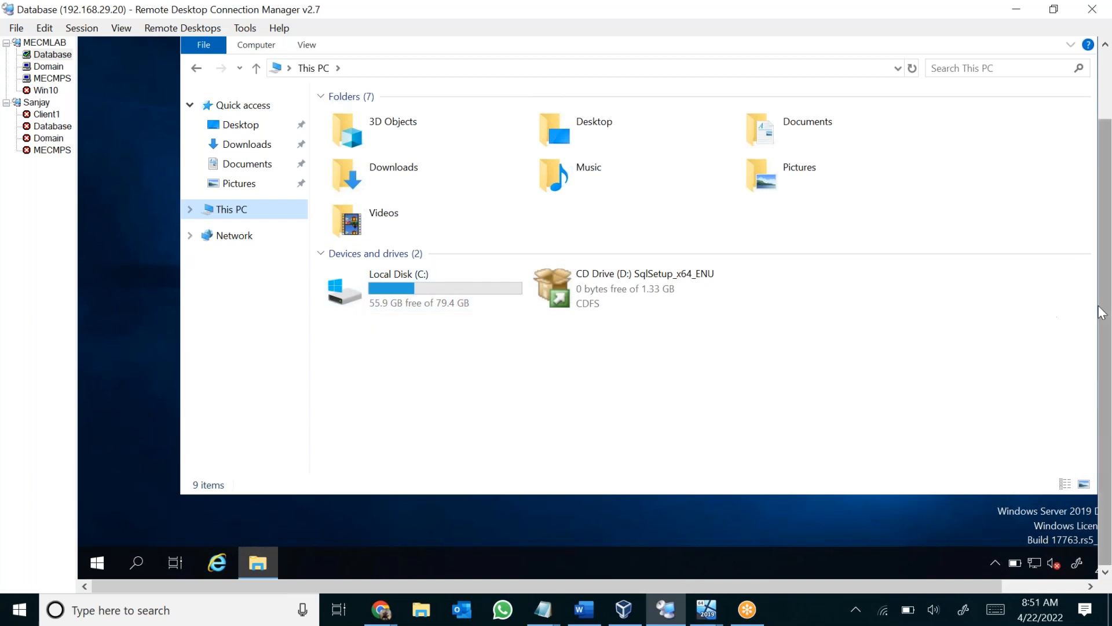
mouse_move(1111, 249)
mouse_down()
mouse_move(1108, 168)
mouse_move(1111, 246)
mouse_up()
click(1079, 105)
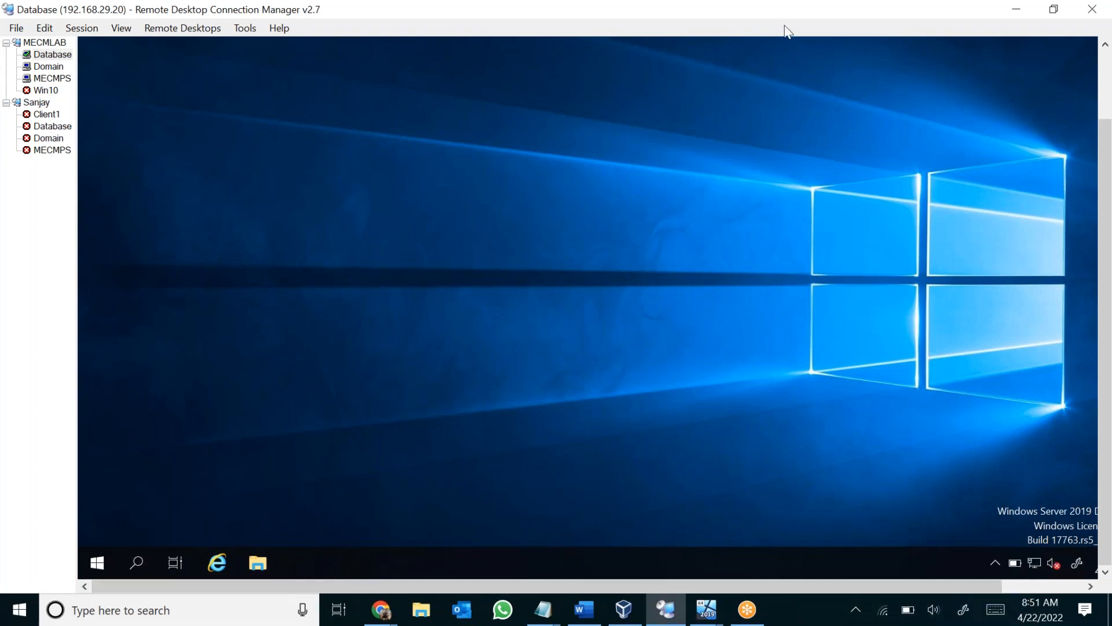
click(928, 200)
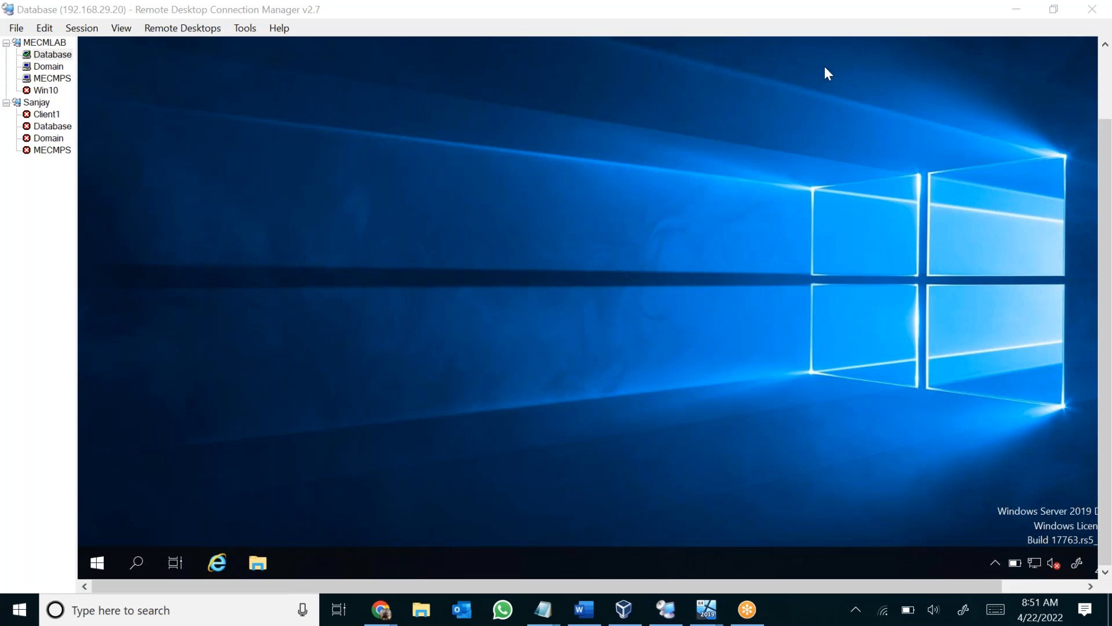
click(431, 411)
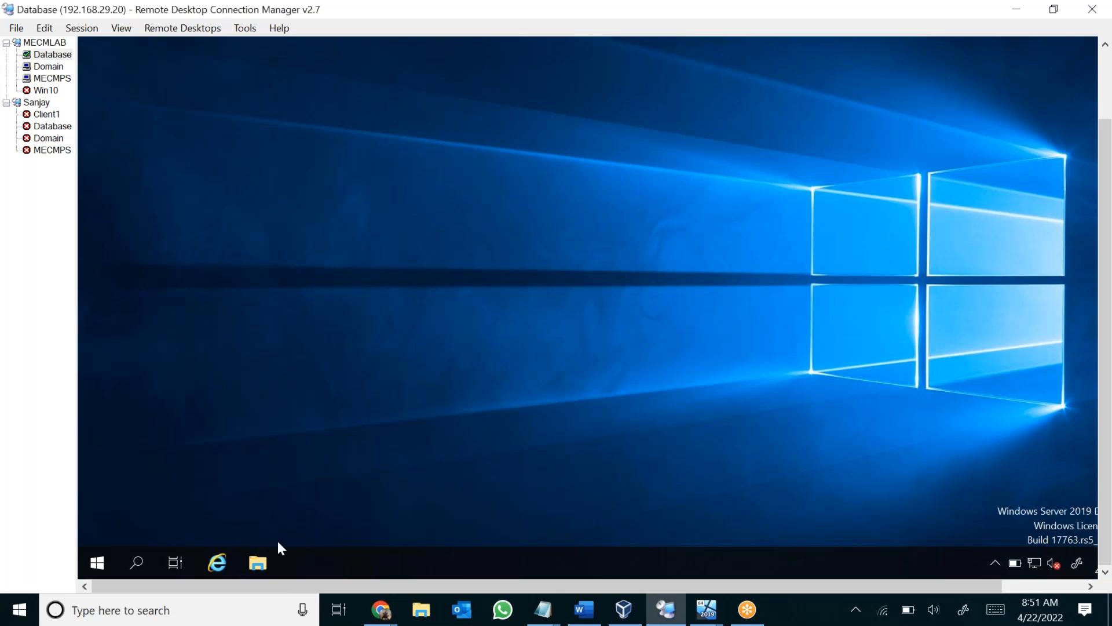
Reopen This PC on the Database server, reposition the window, review the Local Disk (C:) capacity again, and close it.
click(252, 569)
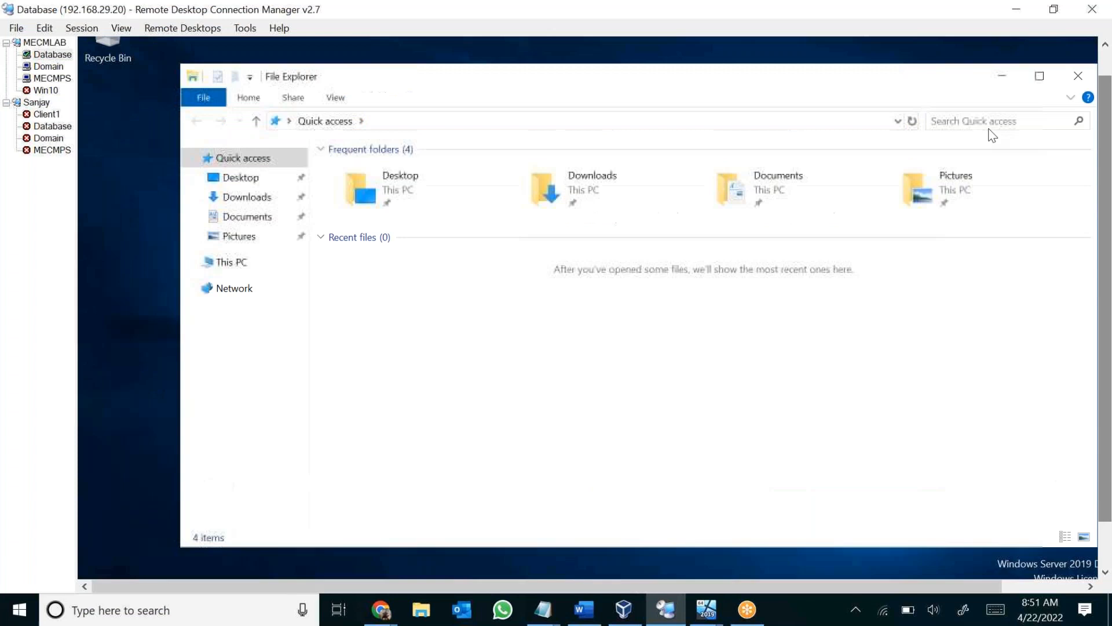
drag(822, 80, 781, 103)
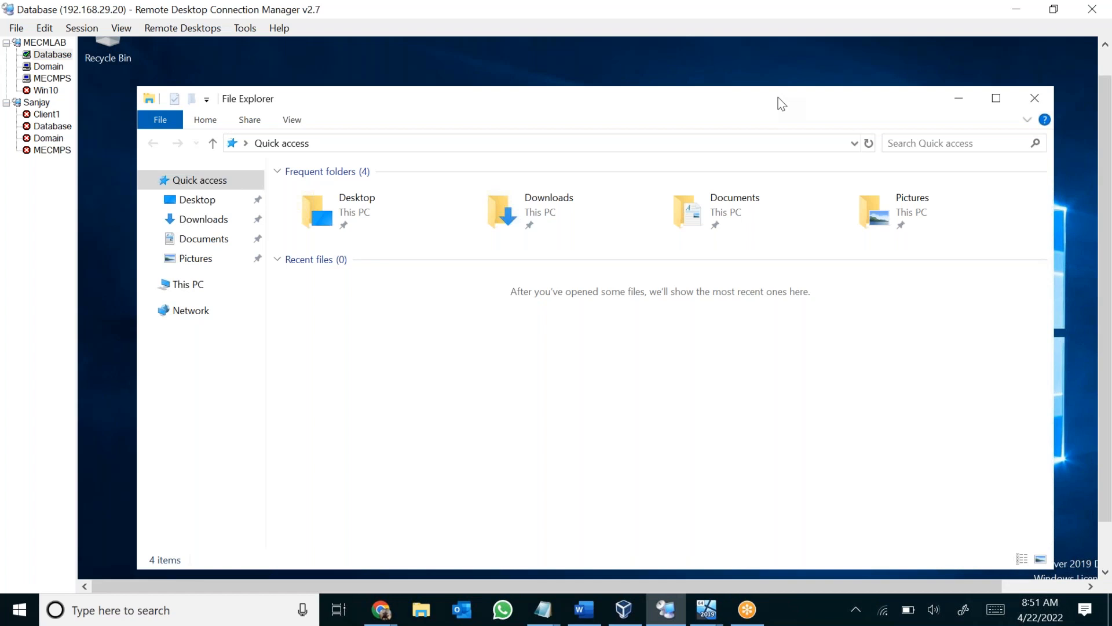
click(190, 286)
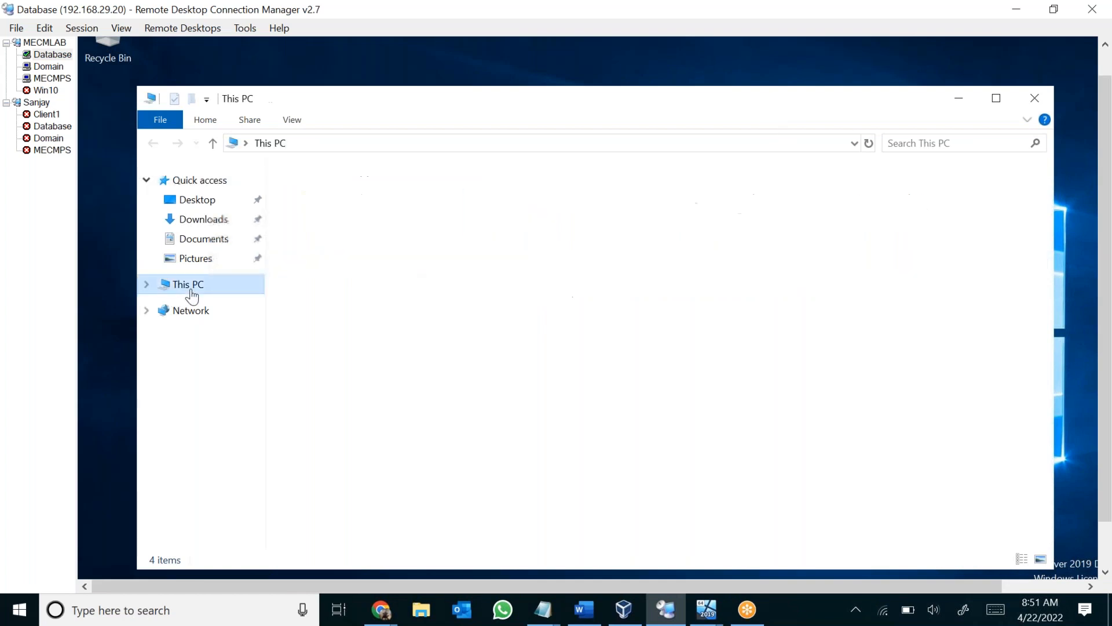
mouse_move(392, 374)
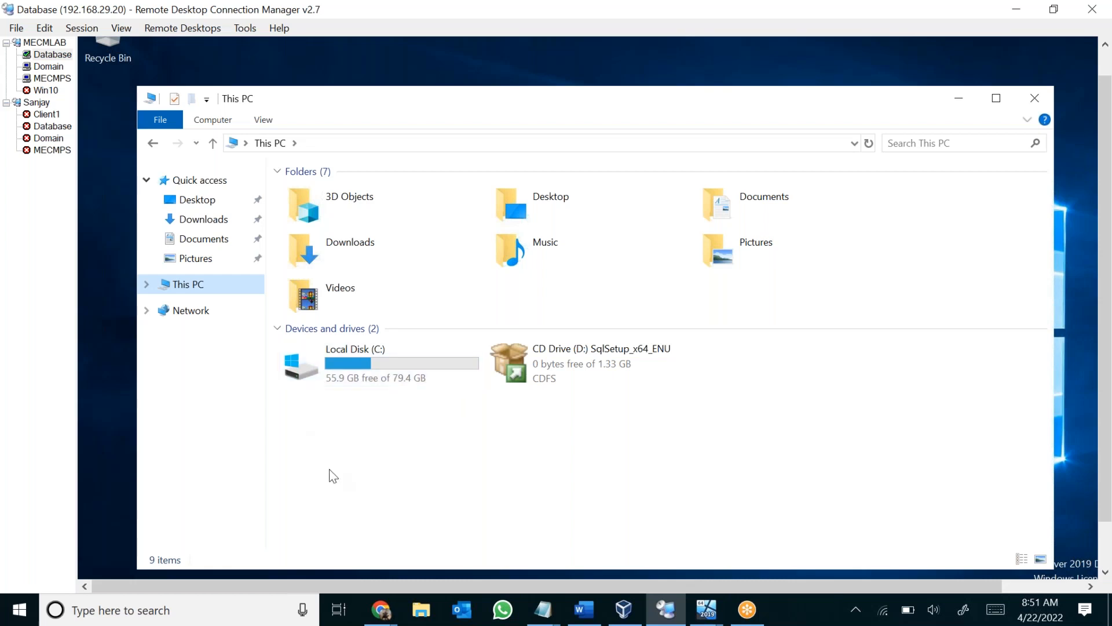
click(399, 361)
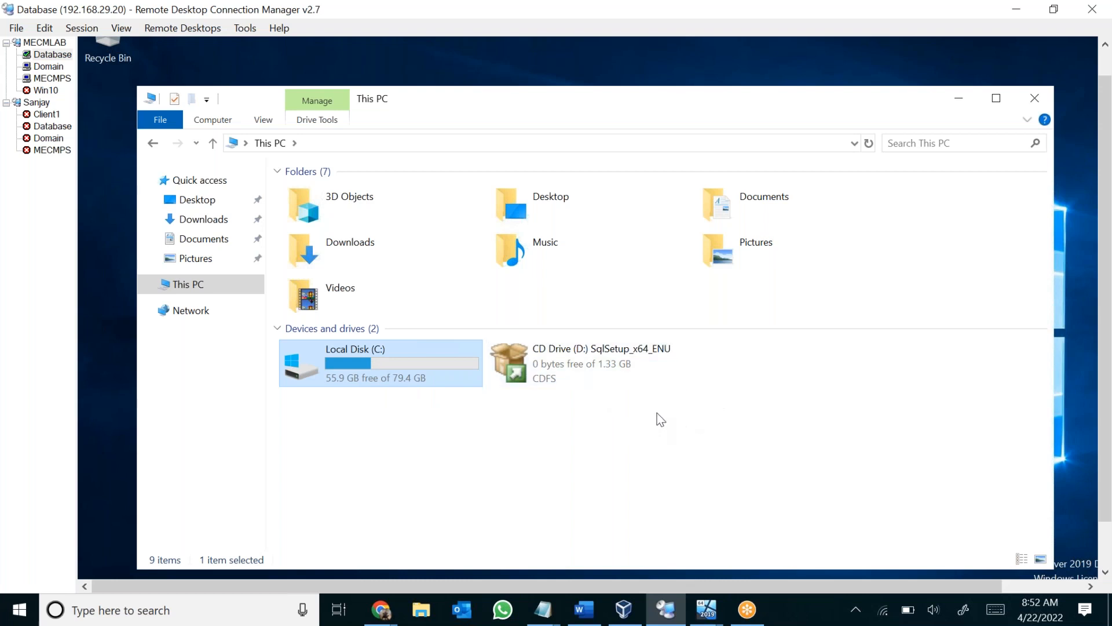
drag(567, 421, 687, 378)
click(540, 485)
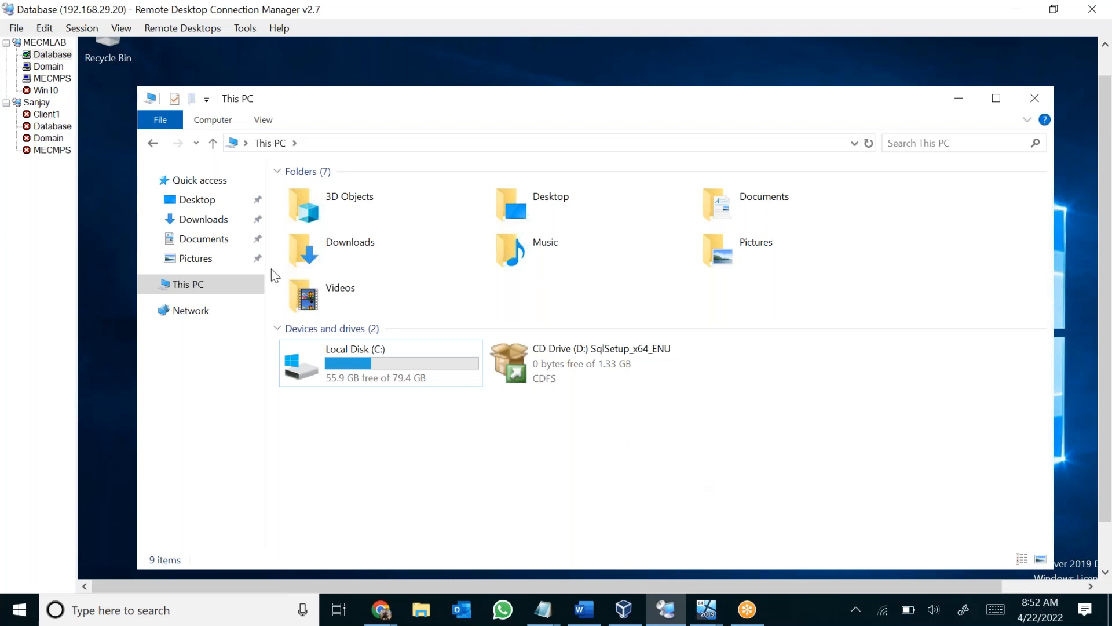
click(1037, 100)
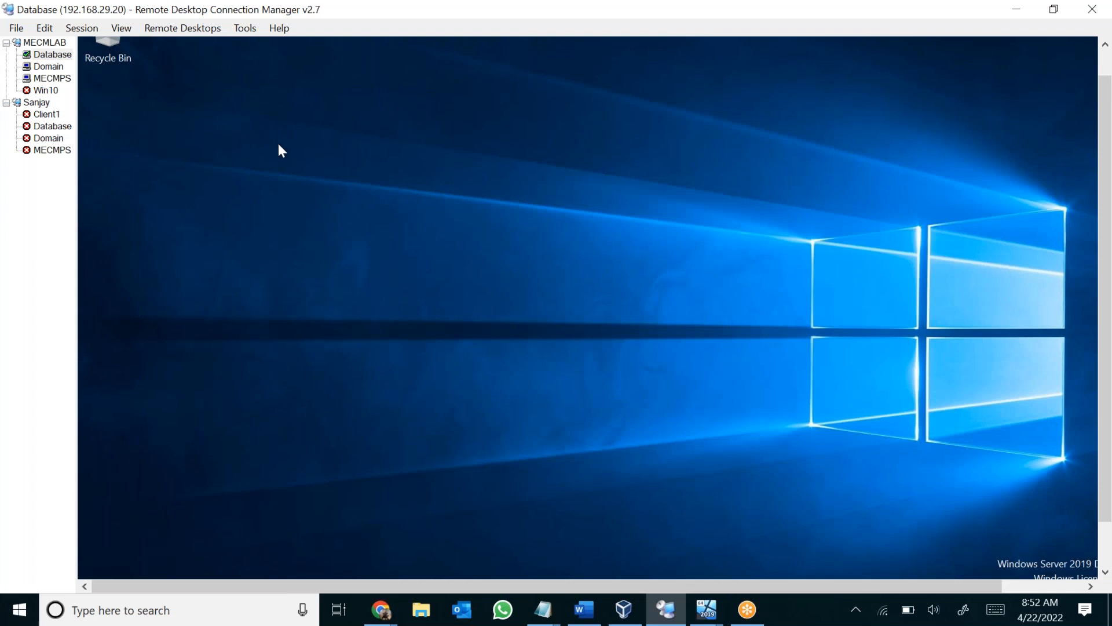
Switch to the MECMPS session and review Site Status, Component Status, Conflicting Records and Alerts in the Monitoring workspace.
click(62, 80)
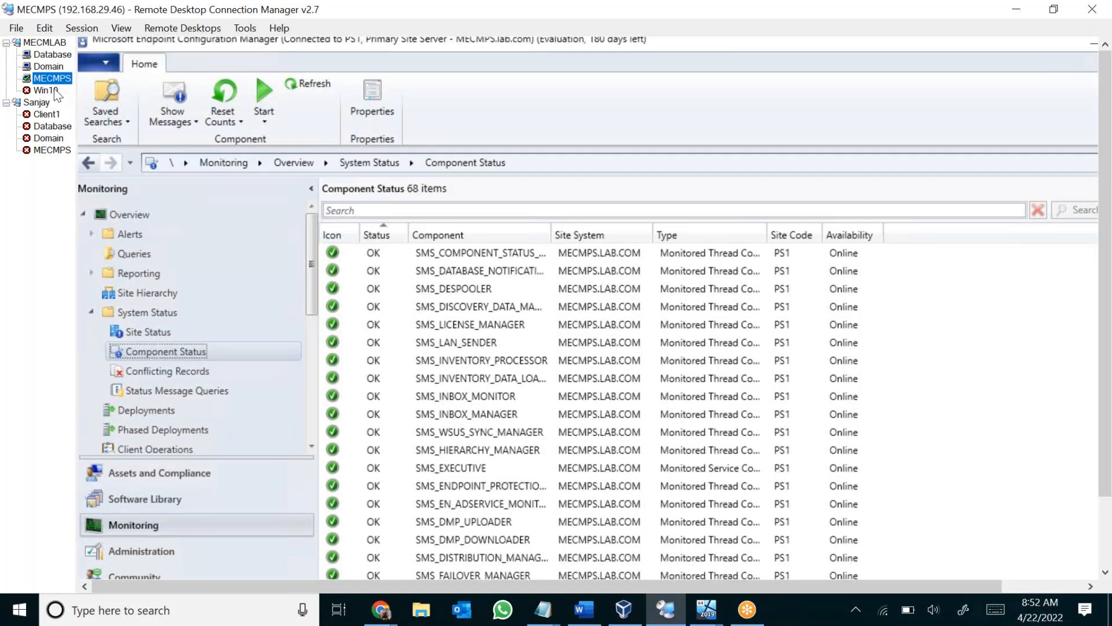
click(134, 332)
click(169, 351)
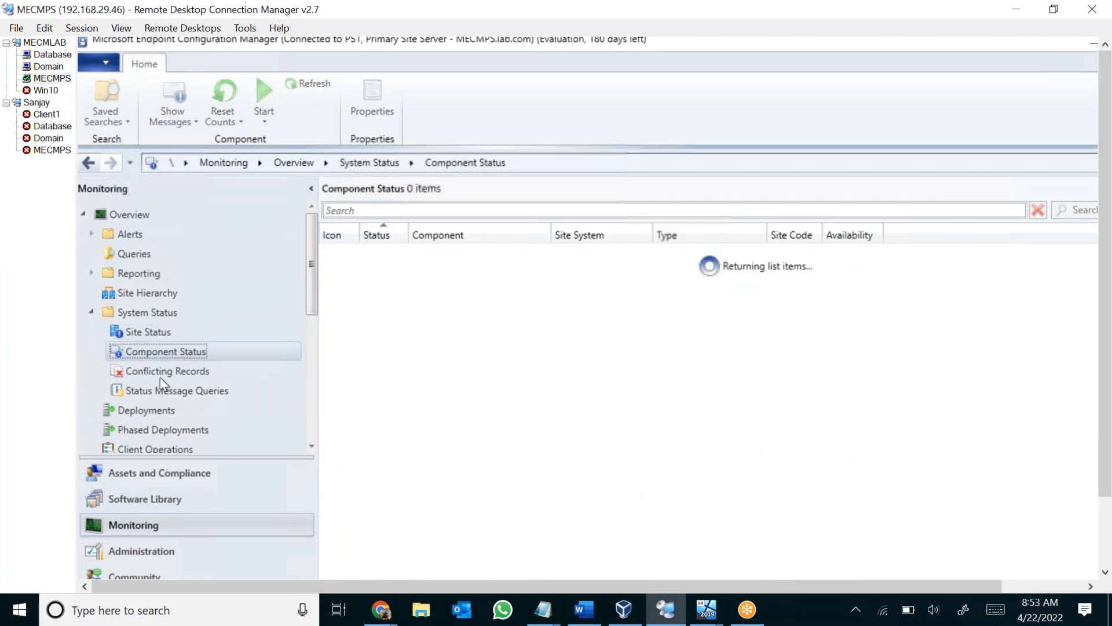
click(165, 372)
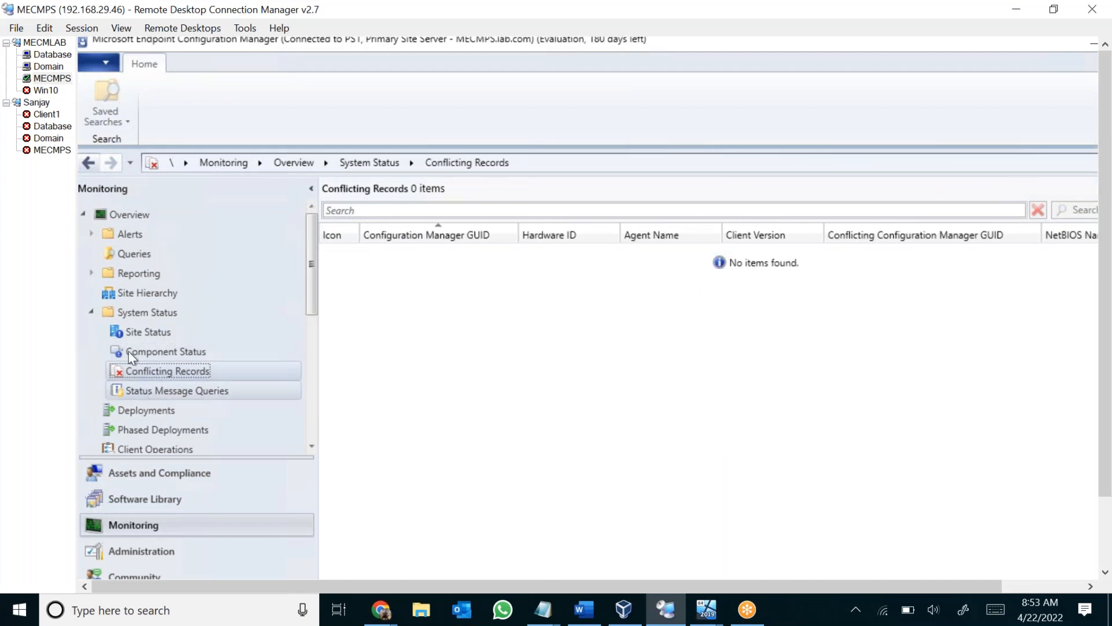
click(133, 235)
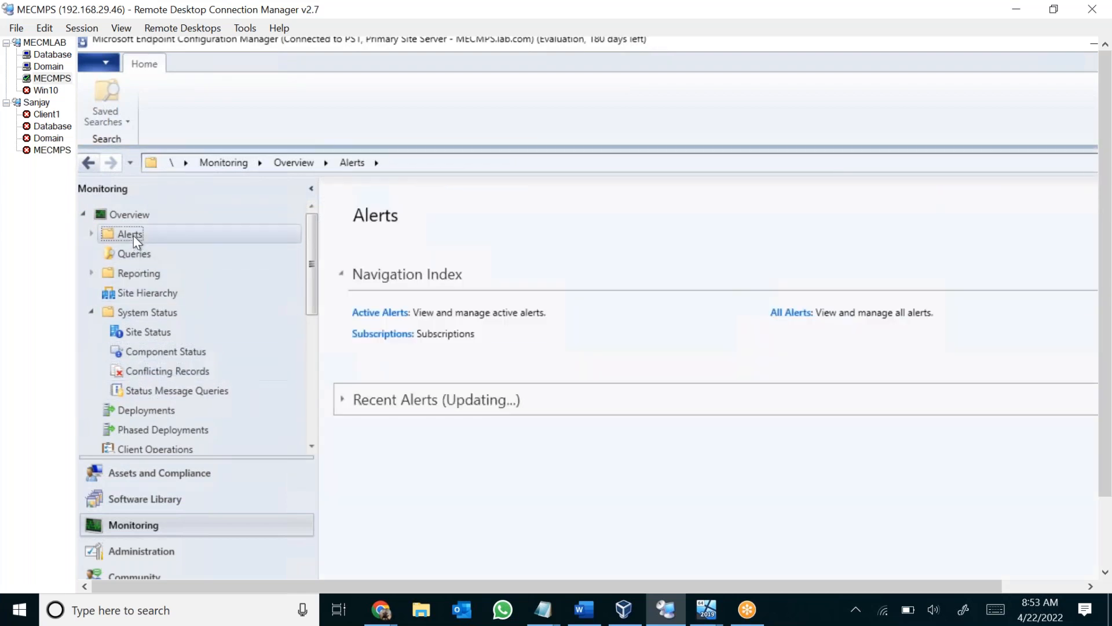
Run appwiz.cpl on the MECMPS server and select Microsoft Endpoint Configuration Manager Console to check its installed version.
drag(1106, 414, 1105, 499)
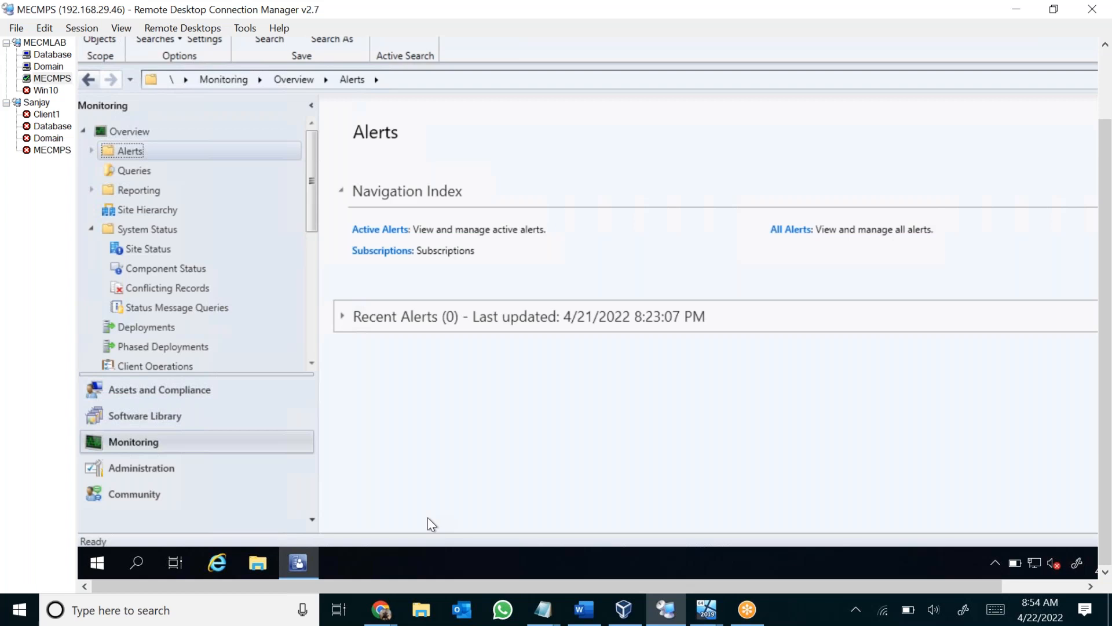
right_click(105, 551)
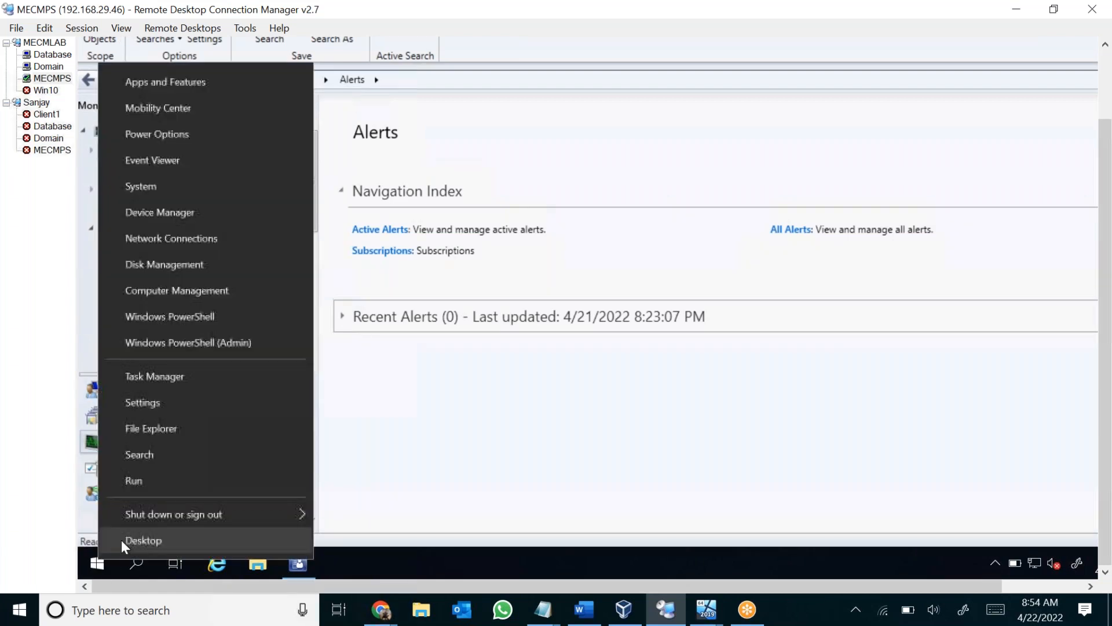
click(175, 482)
text(appwiz.cpl)
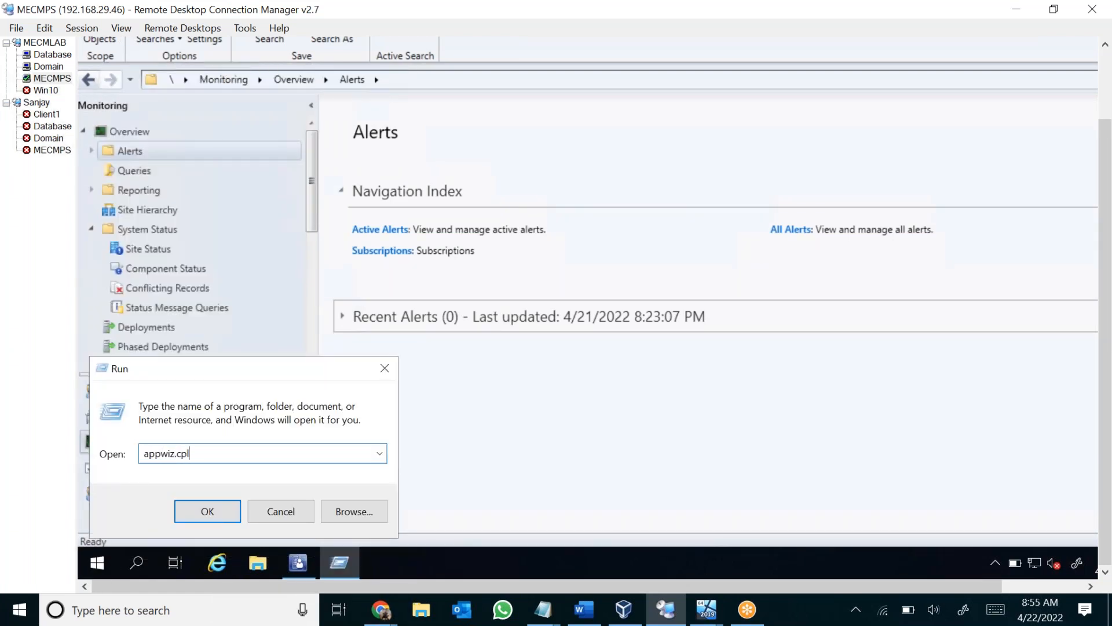
key(Return)
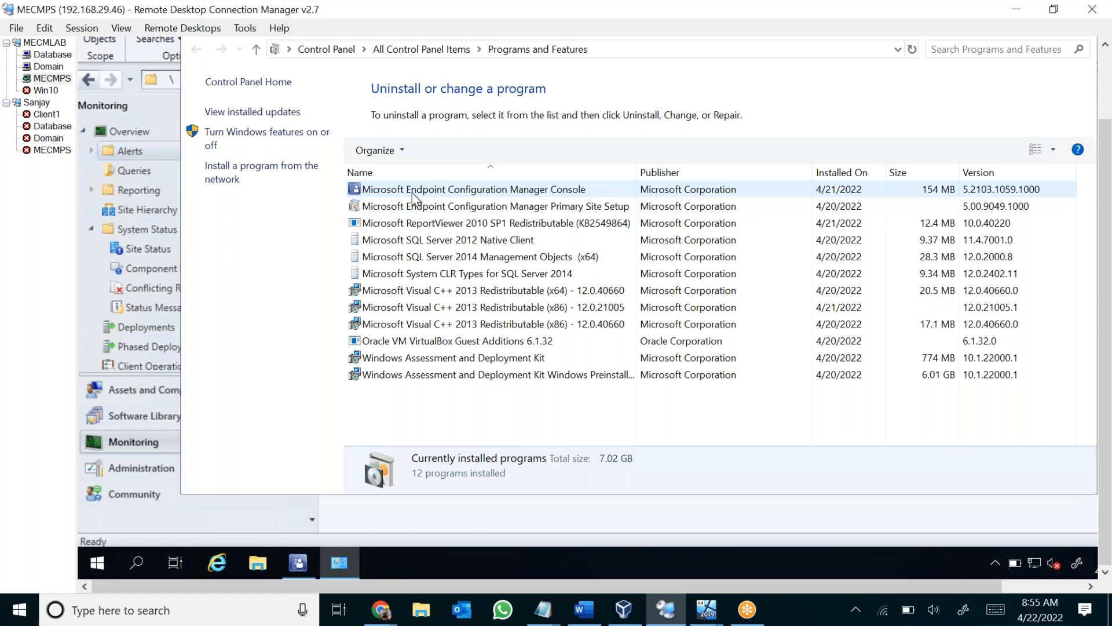
click(392, 194)
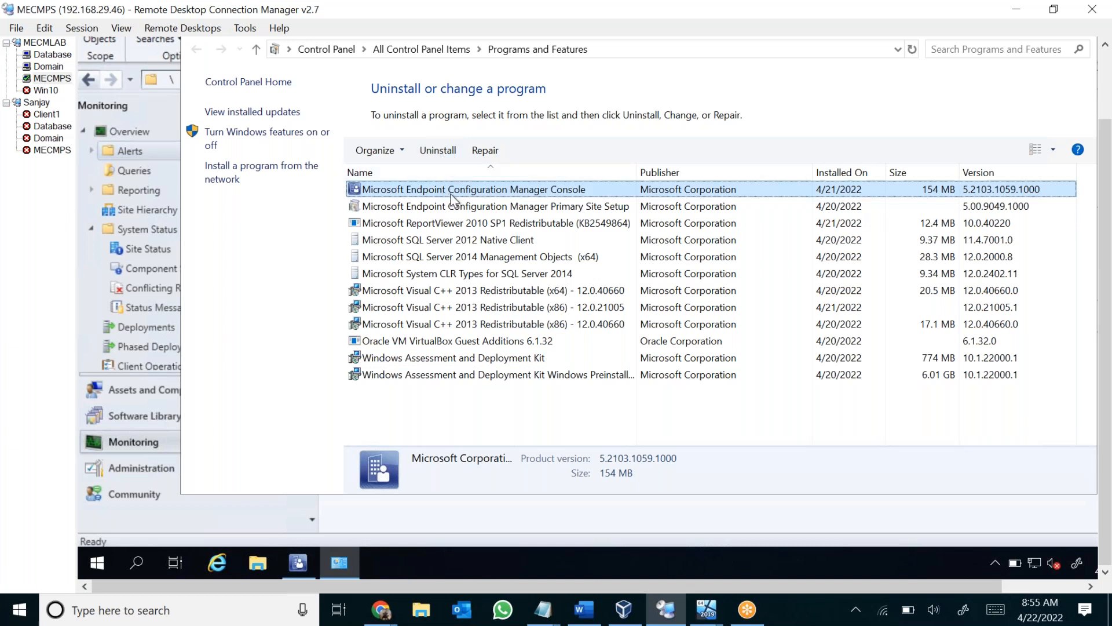
Return to the Configuration Manager console and view Administrative Users under Security in the Administration workspace.
click(164, 471)
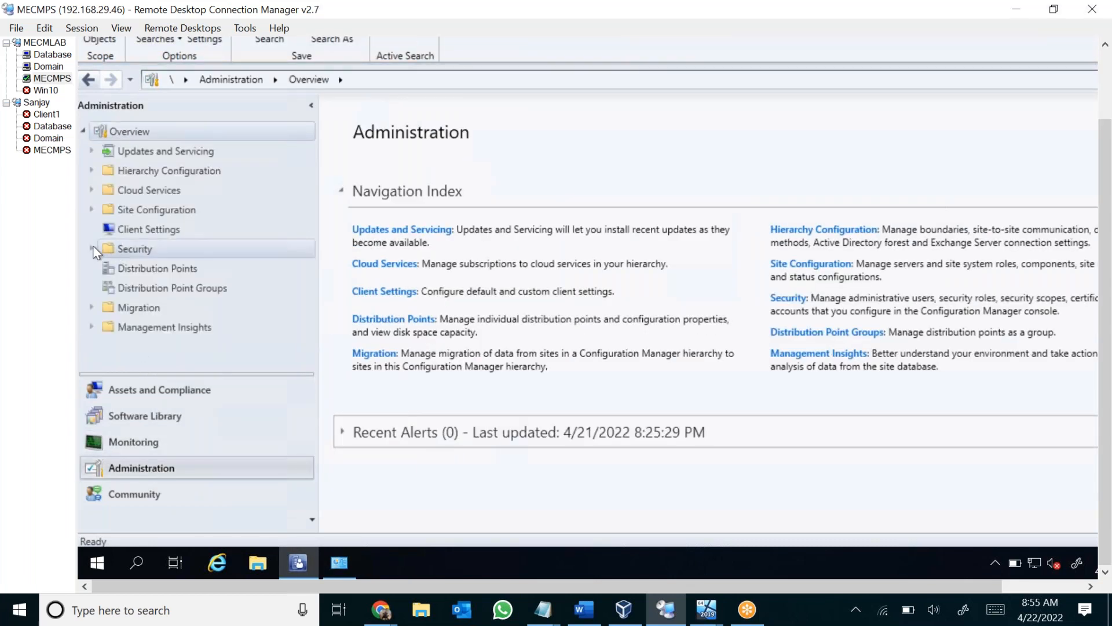
click(89, 245)
click(192, 270)
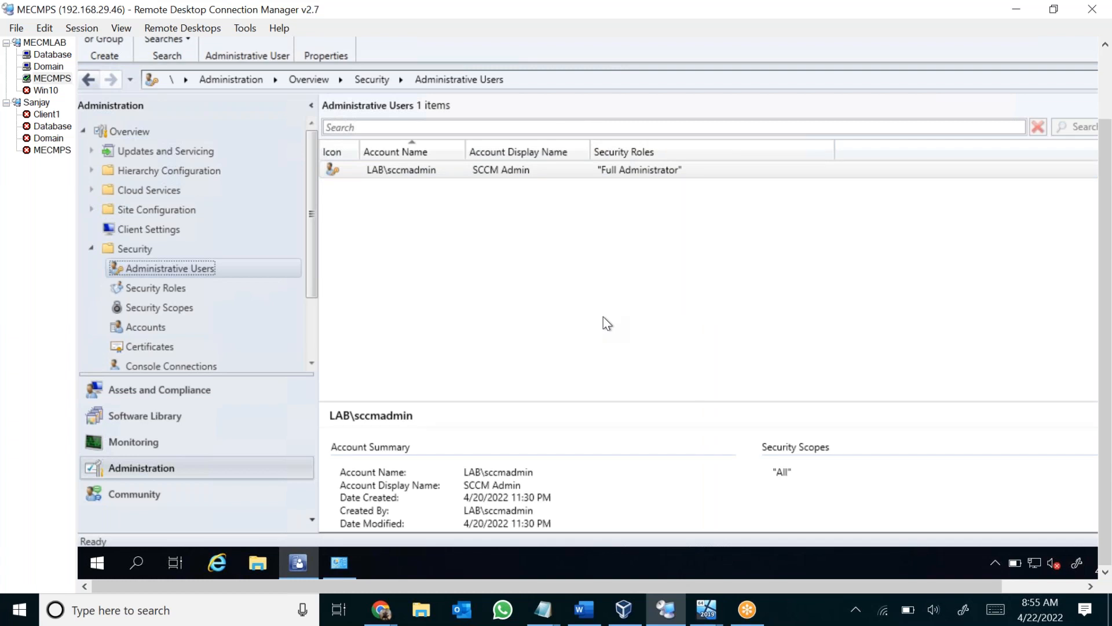
Open File Explorer on the MECMPS server and browse to C:\Program Files (x86)\Microsoft Configuration Manager\AdminConsole\AdminUILog.
click(267, 560)
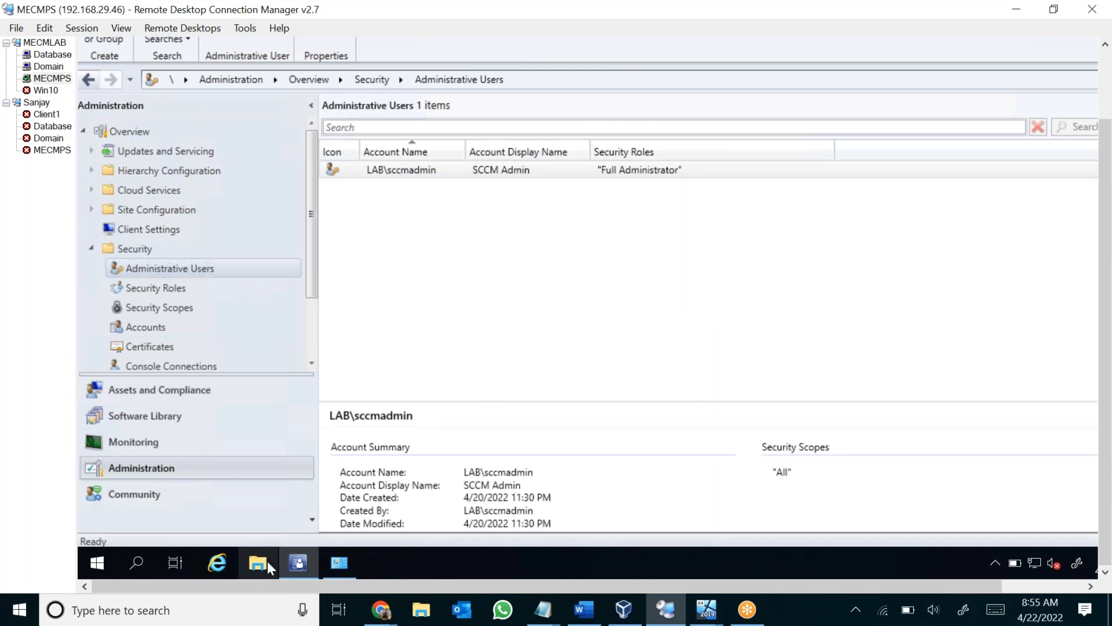
click(145, 228)
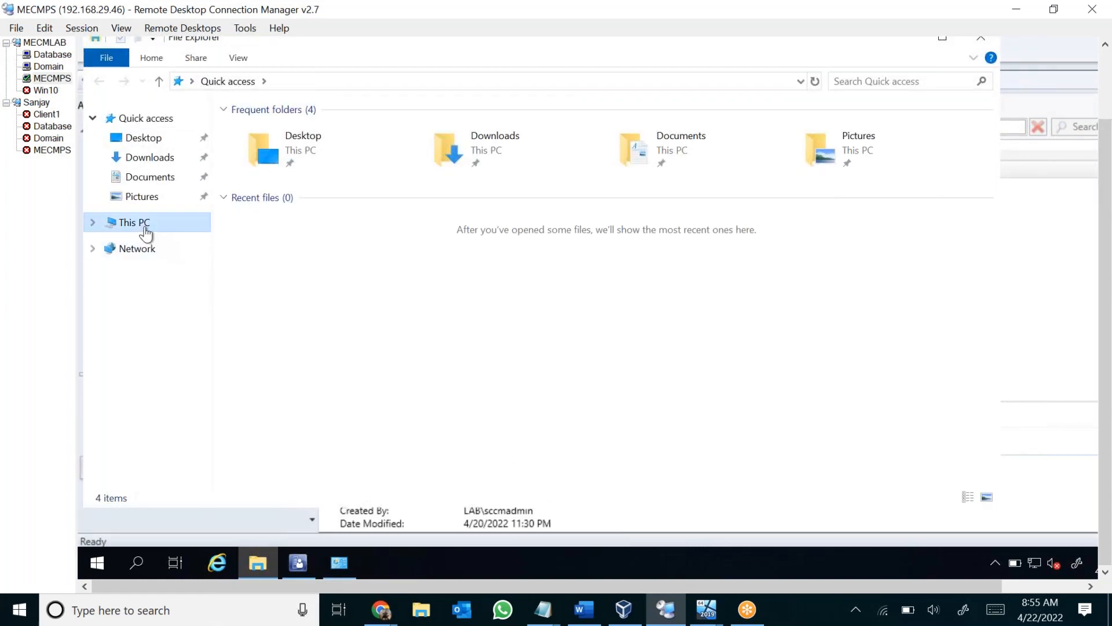
double_click(359, 298)
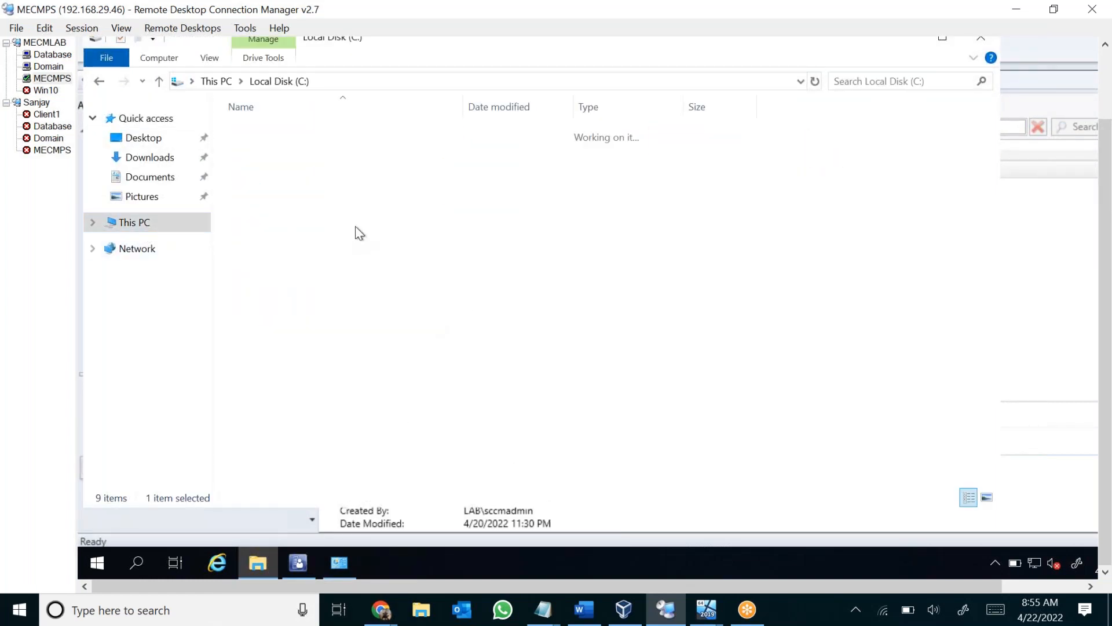
double_click(318, 184)
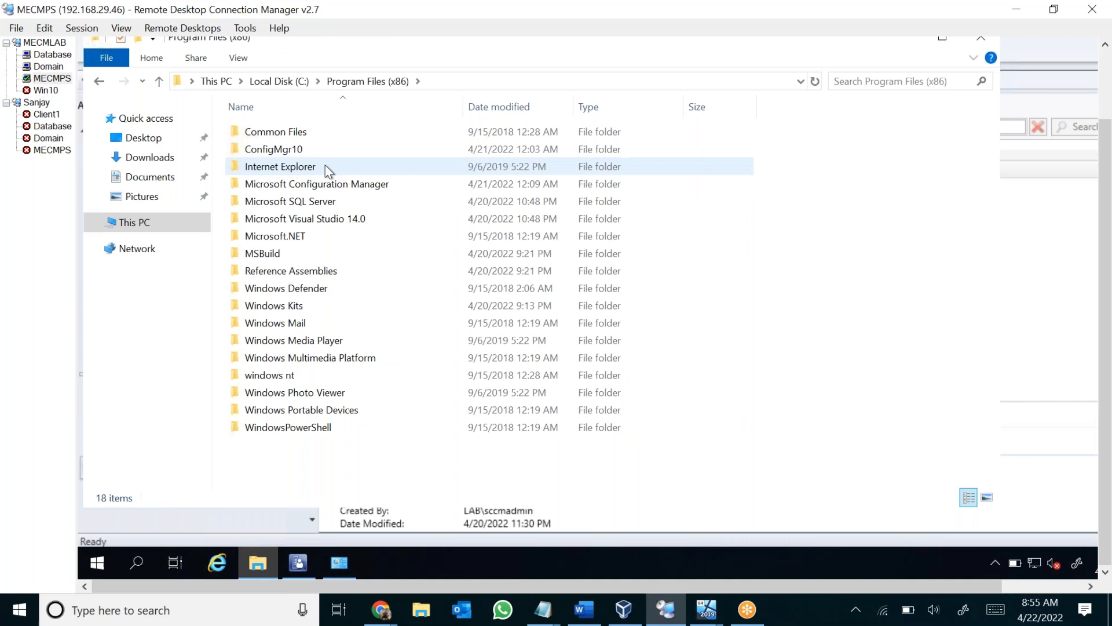
double_click(358, 185)
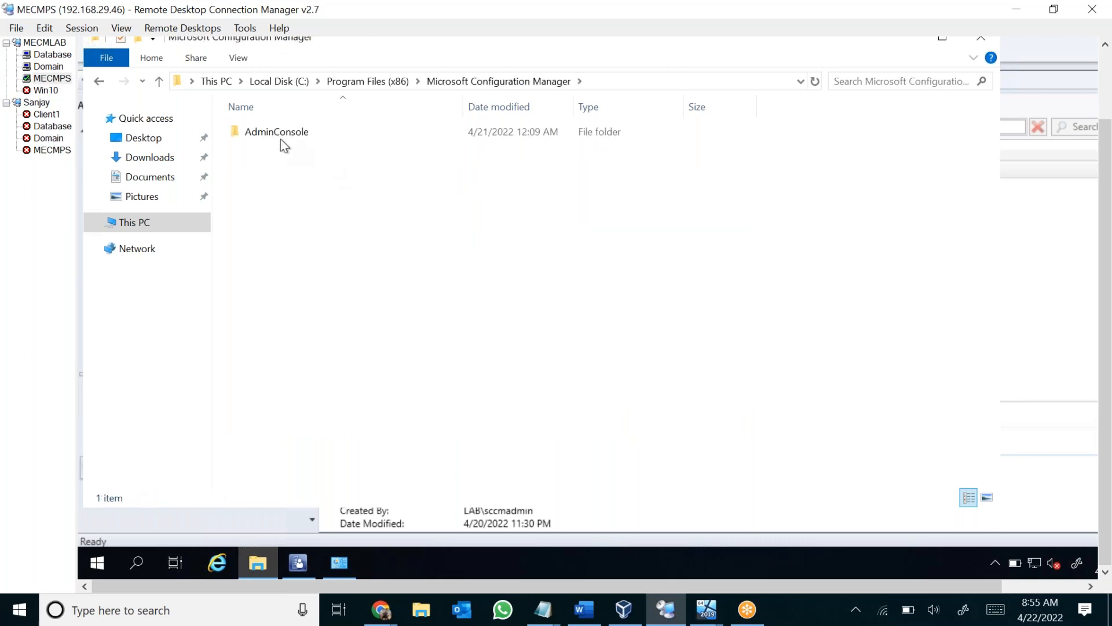
double_click(278, 136)
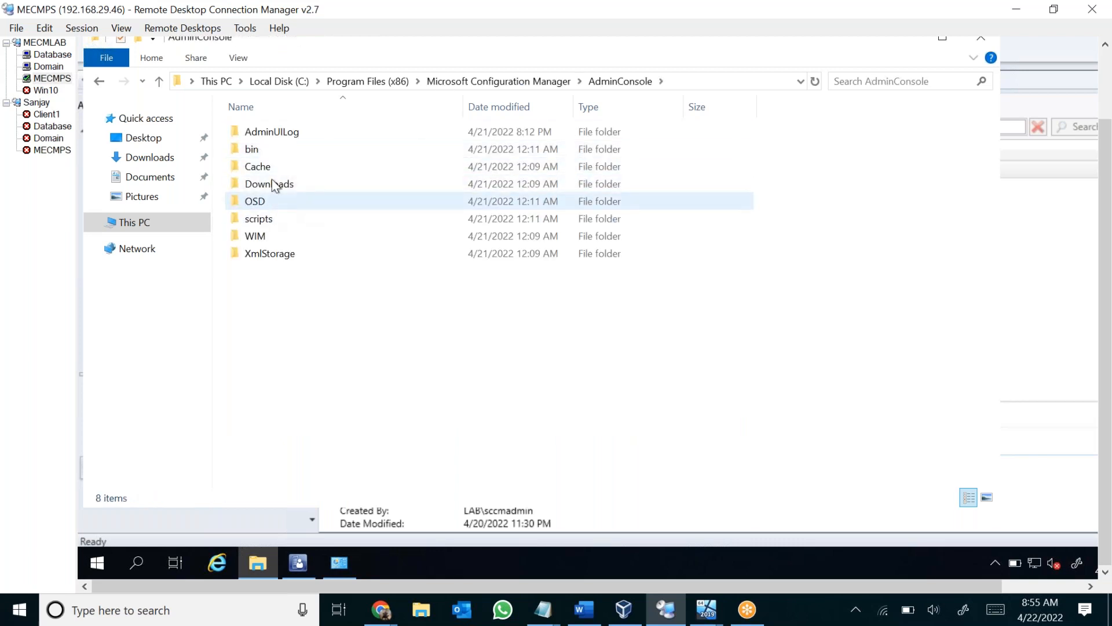
double_click(307, 132)
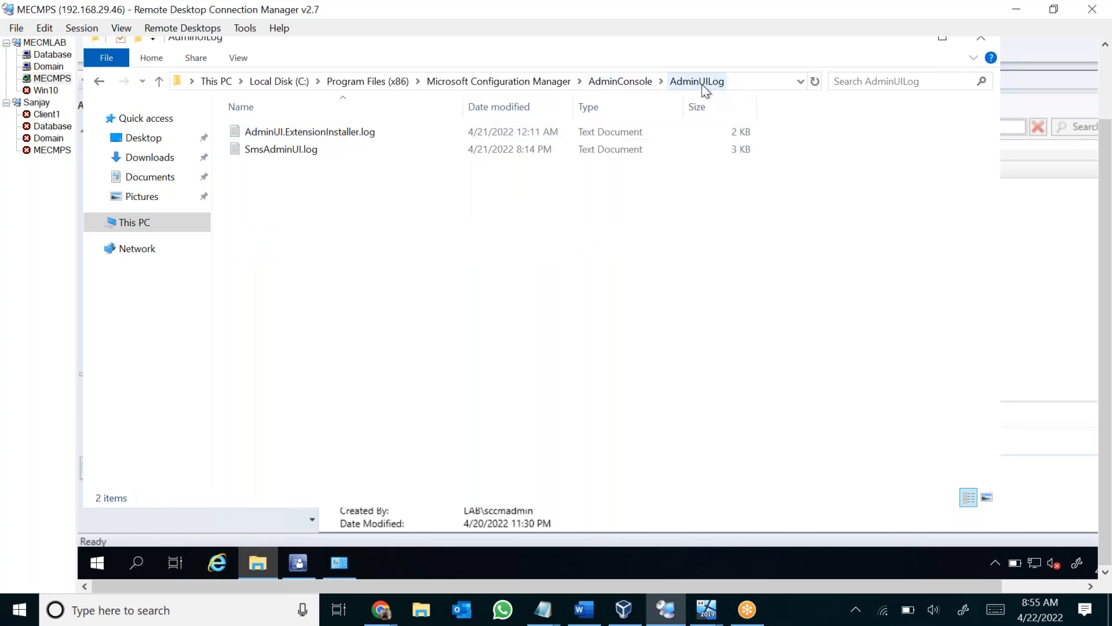
Show the full path of the AdminUILog folder and try to open SmsAdminUI.log.
click(755, 84)
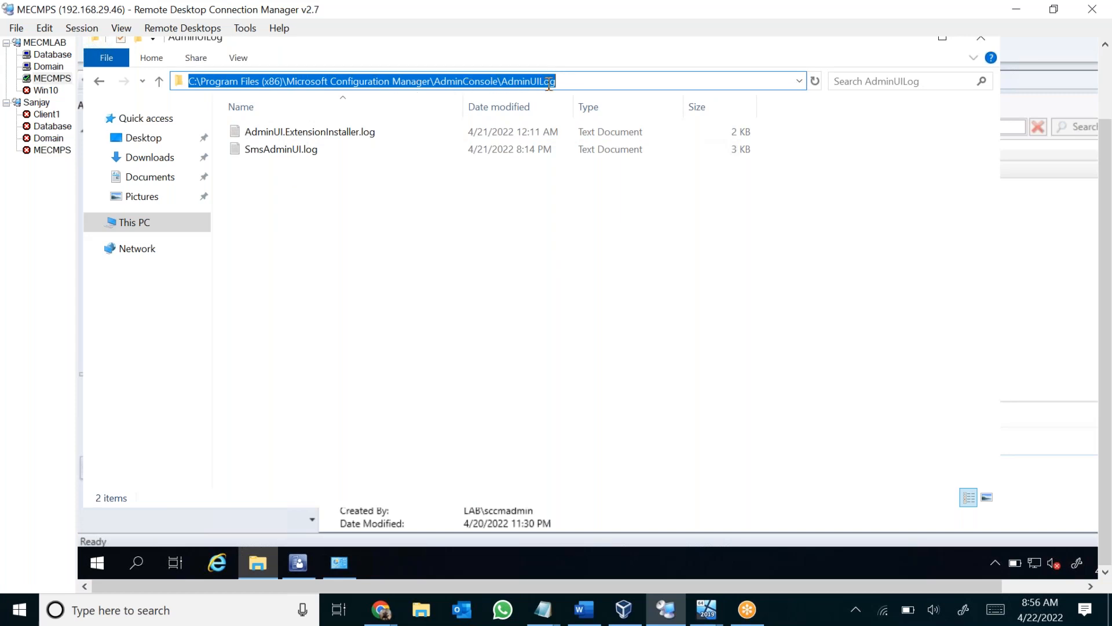
click(363, 239)
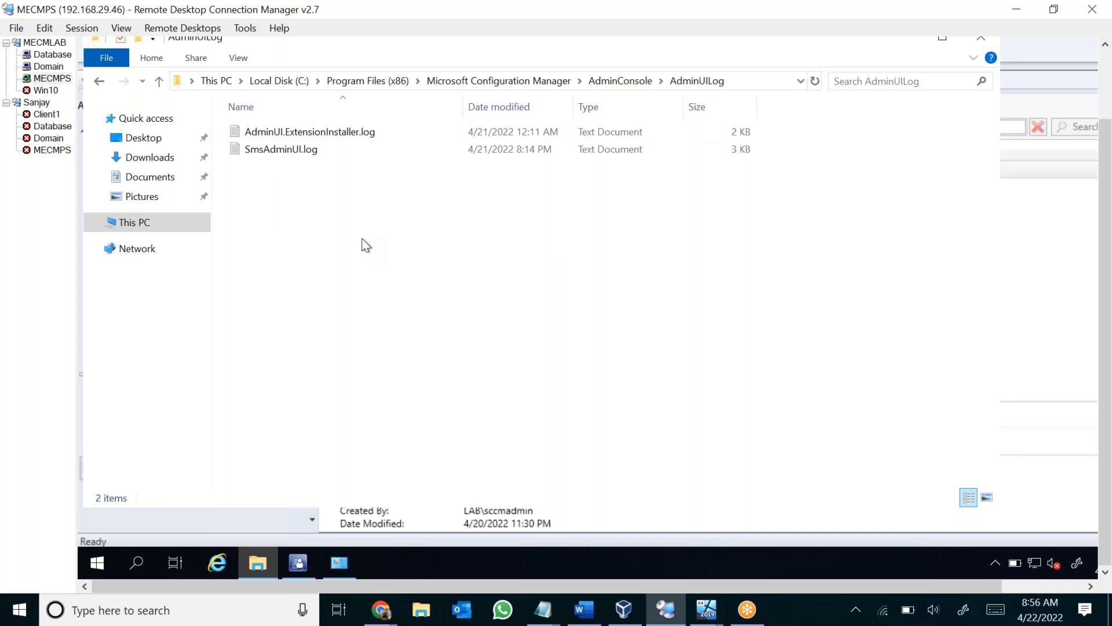
click(306, 154)
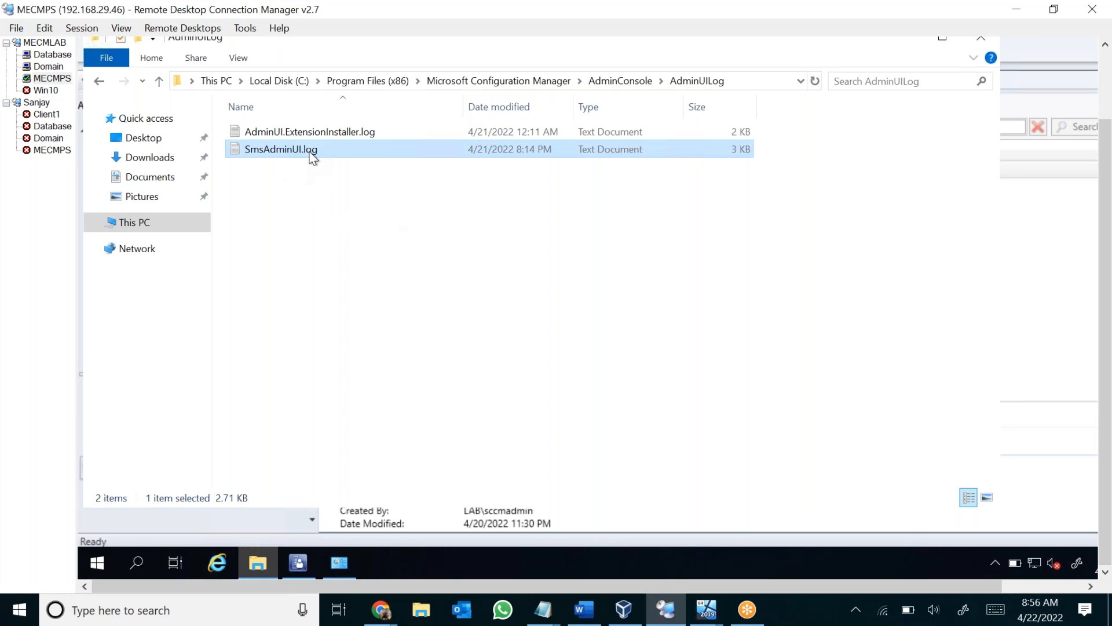
double_click(325, 153)
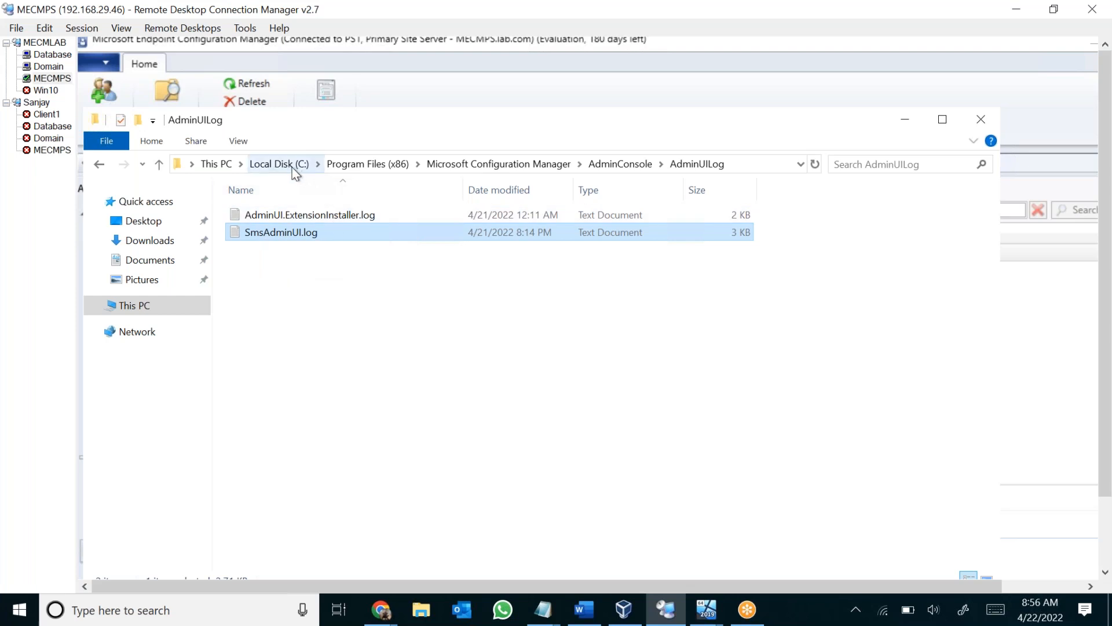
Run cmtrace.exe from the tools folder in C:\Program Files\Microsoft Configuration Manager and close the empty trace window.
click(270, 164)
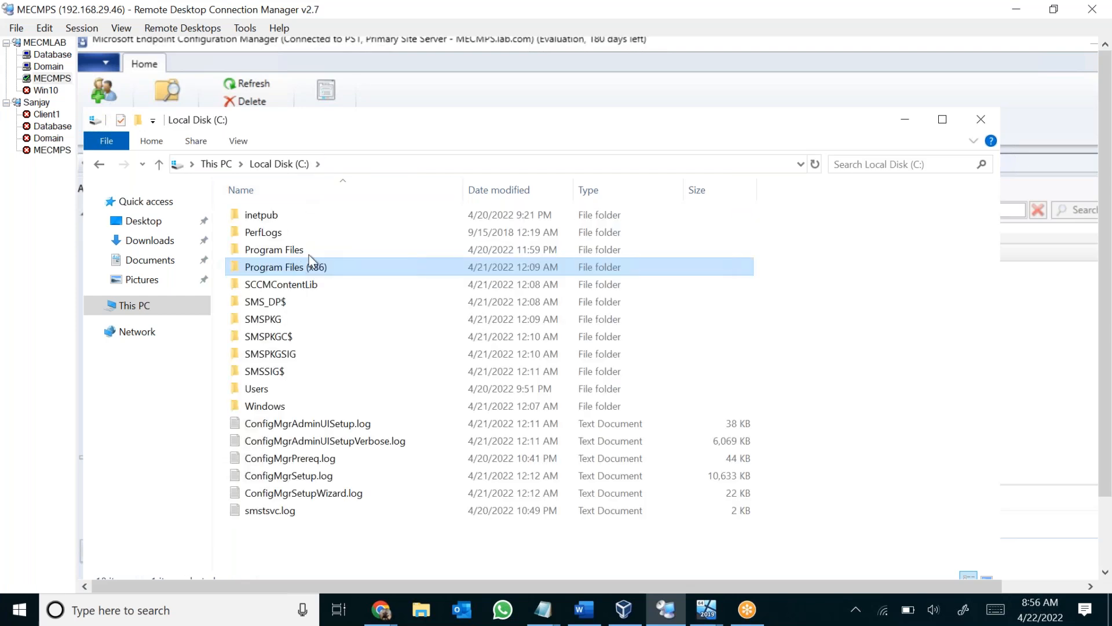
double_click(307, 246)
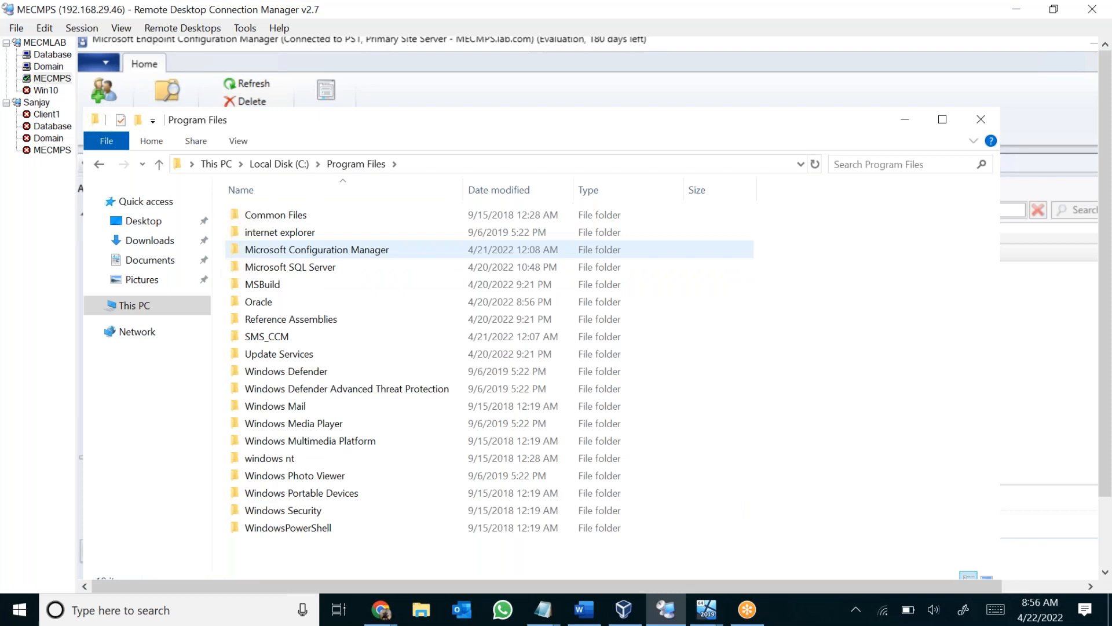
double_click(307, 249)
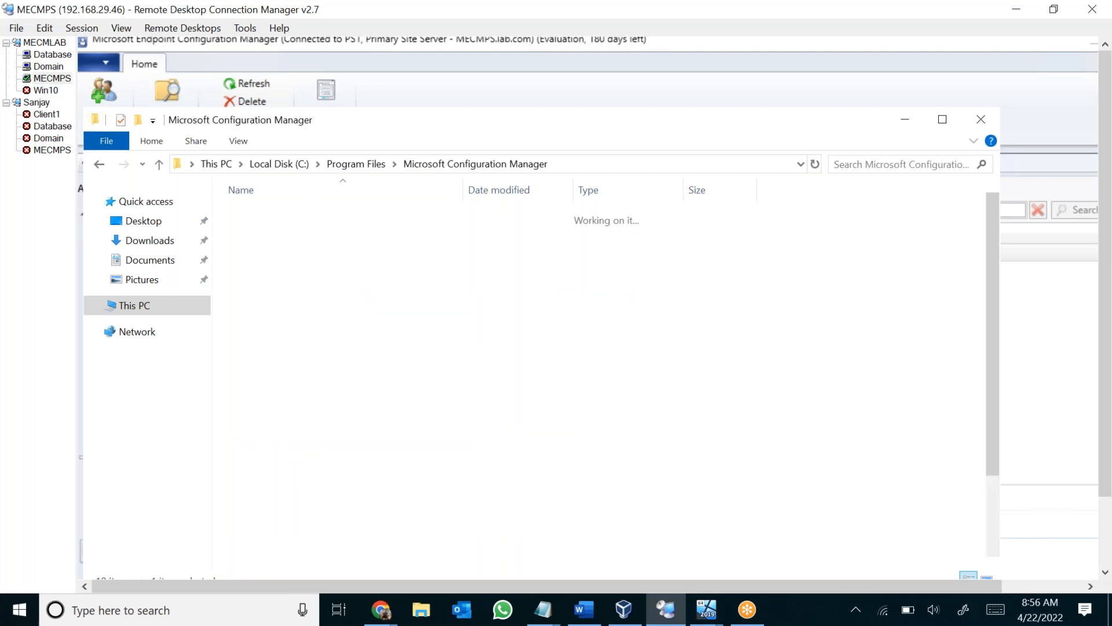
key(Return)
key(Return)
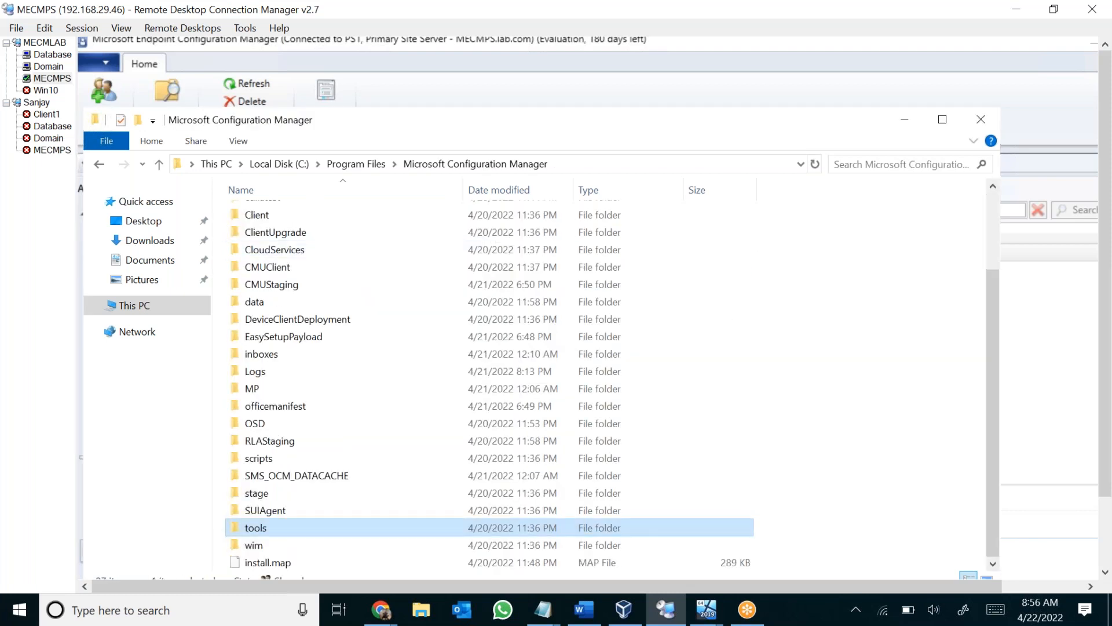
key(c)
key(c)
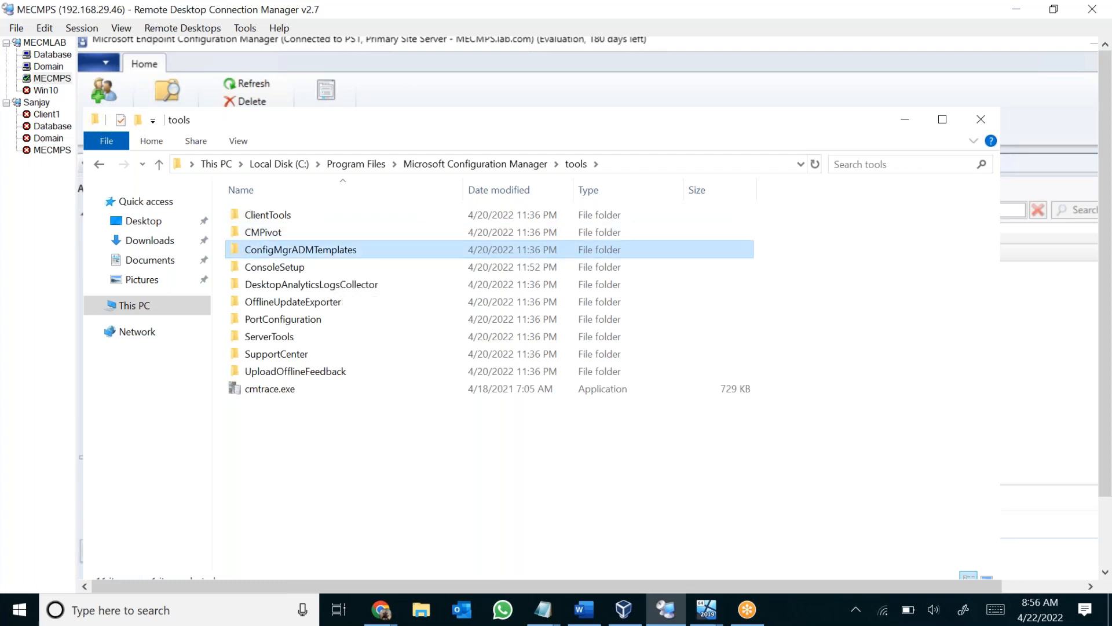
key(m)
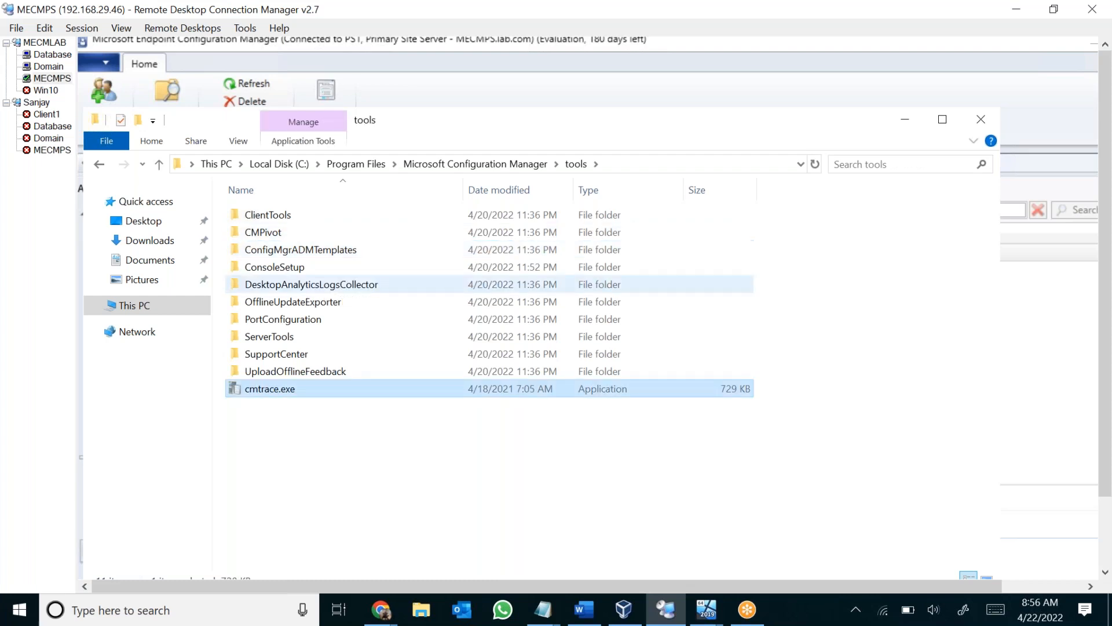
key(Return)
click(692, 399)
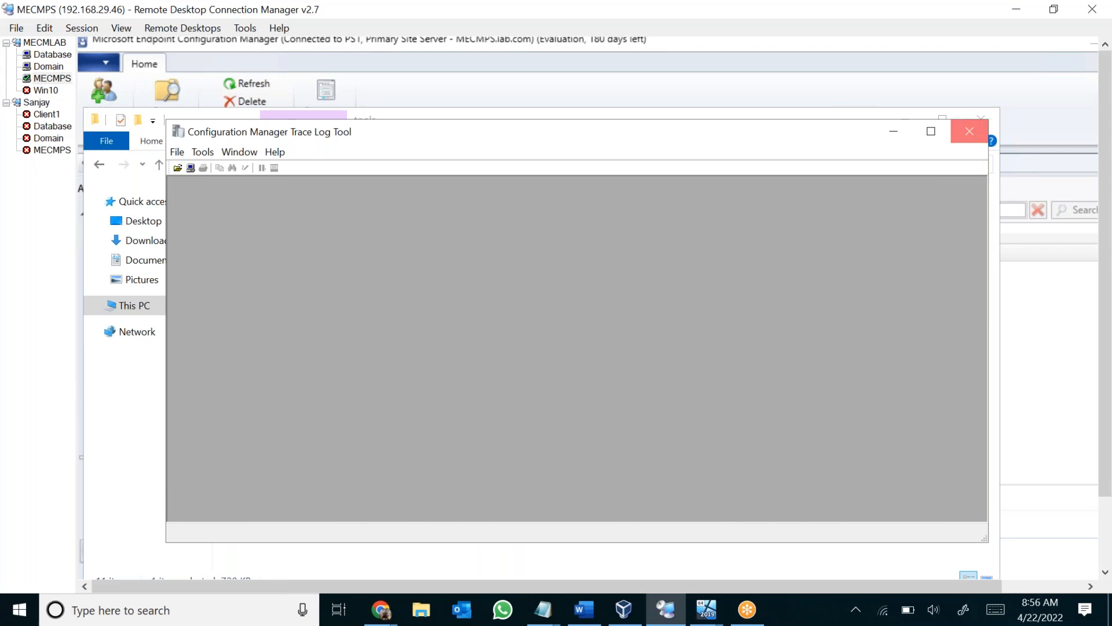
click(969, 131)
Return to the AdminUILog folder under Program Files (x86)\Microsoft Configuration Manager\AdminConsole.
click(280, 164)
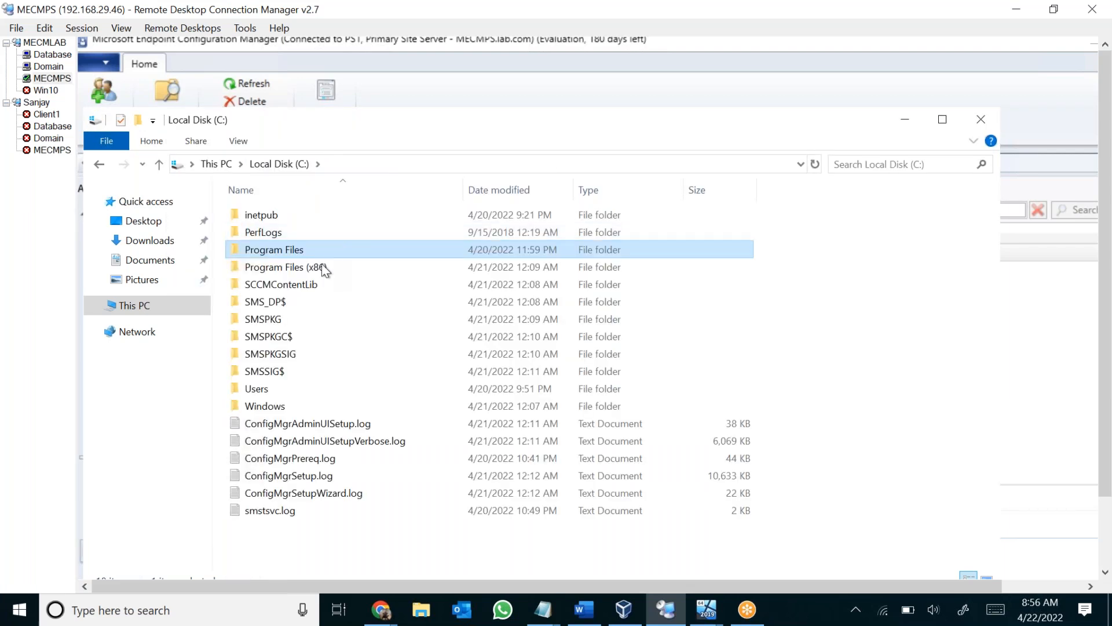
double_click(321, 264)
click(321, 267)
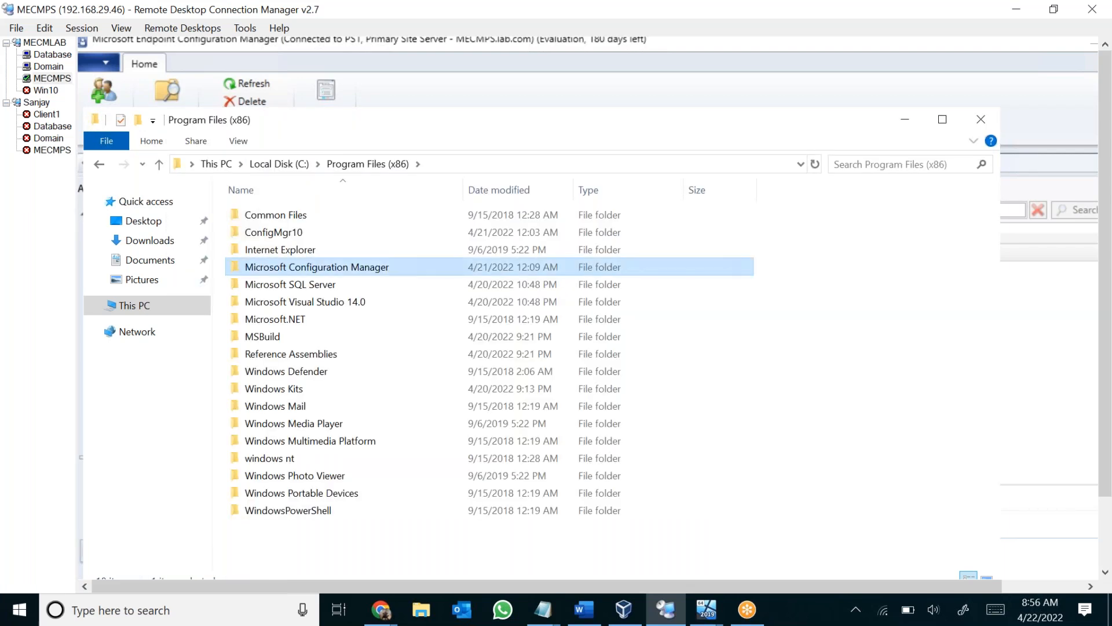
double_click(322, 266)
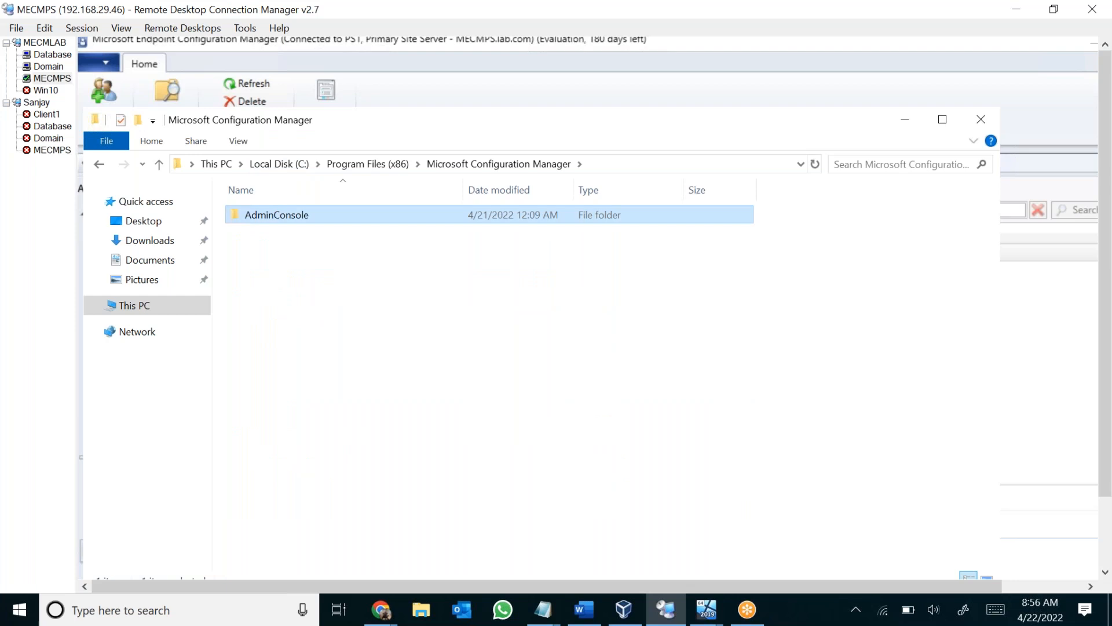
double_click(276, 215)
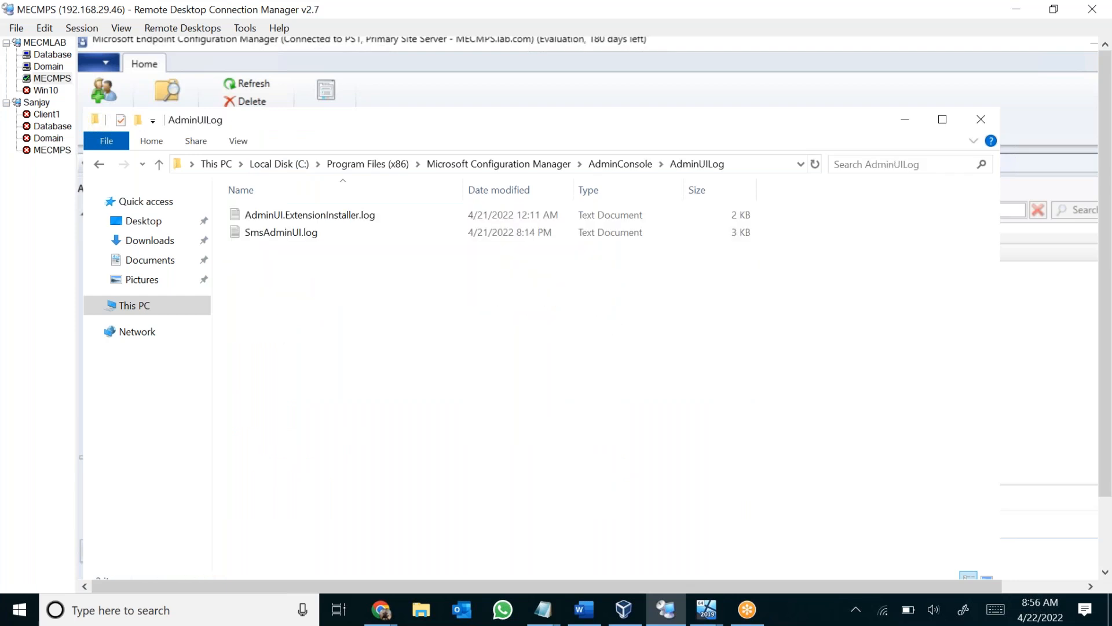
Open SmsAdminUI.log with Configuration Manager Trace Log Tool and make it the default app for .log files.
click(281, 232)
key(Return)
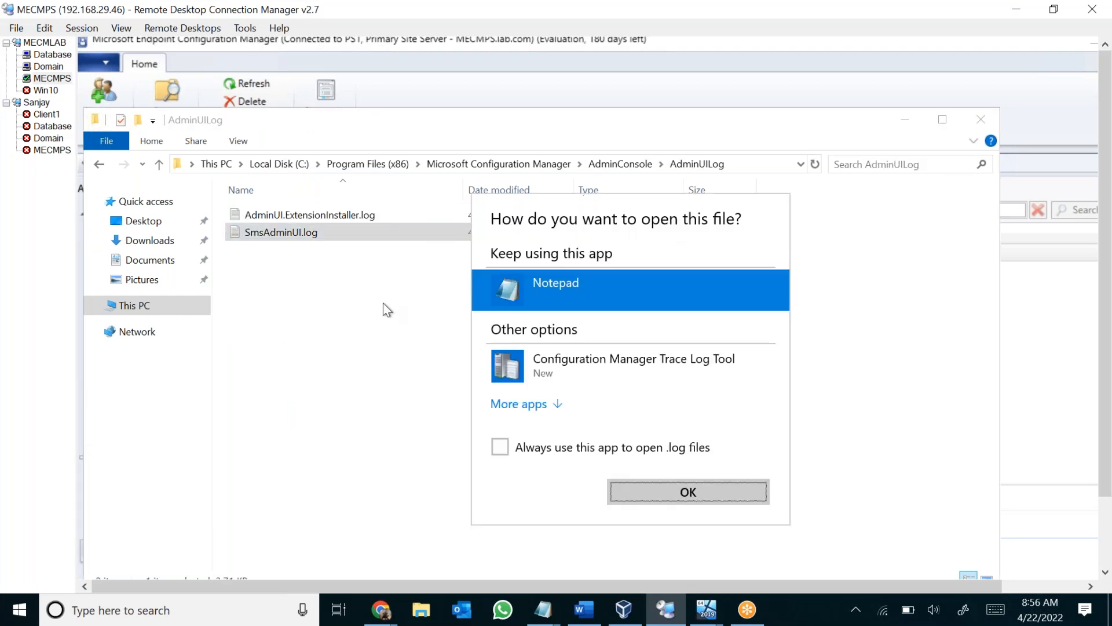
click(581, 380)
click(563, 455)
click(701, 493)
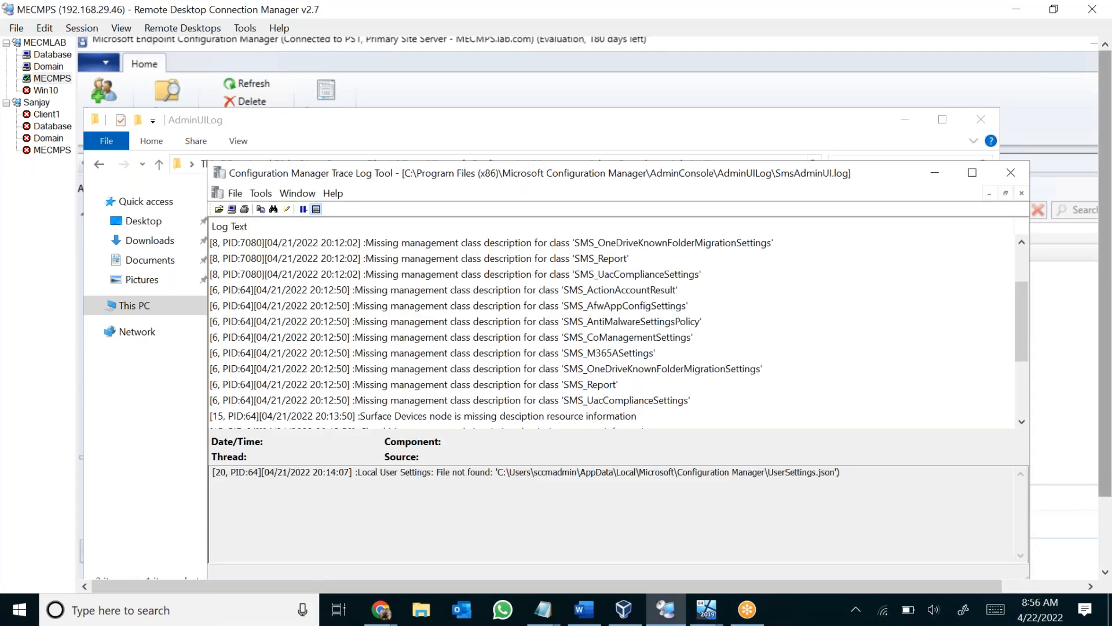
Close the Configuration Manager console while keeping the SmsAdminUI.log trace window open.
drag(1105, 290, 1105, 362)
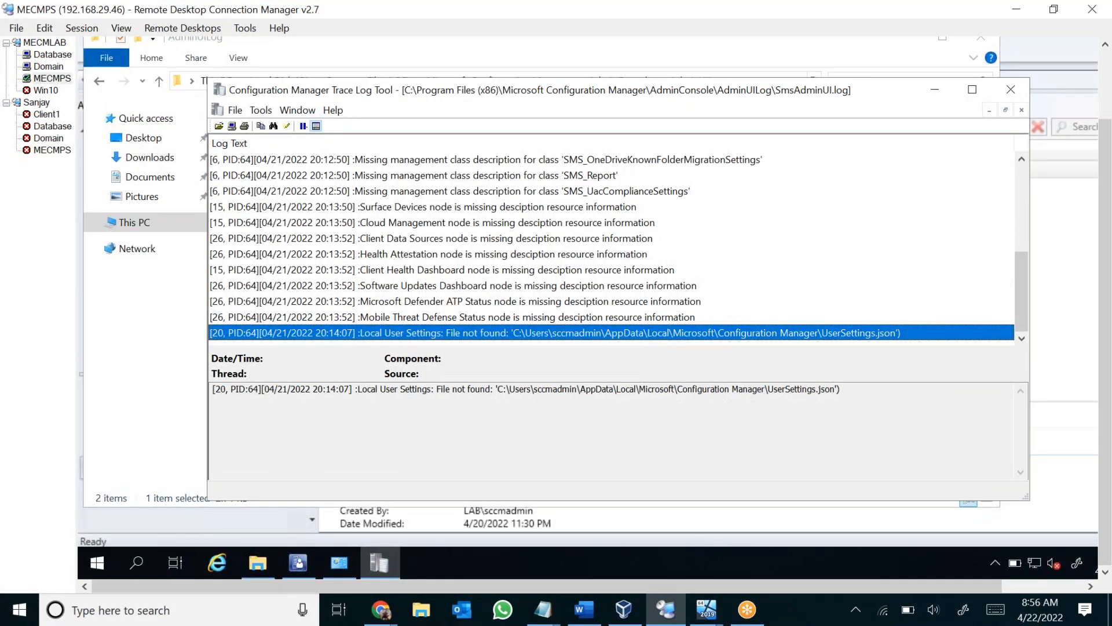
right_click(298, 563)
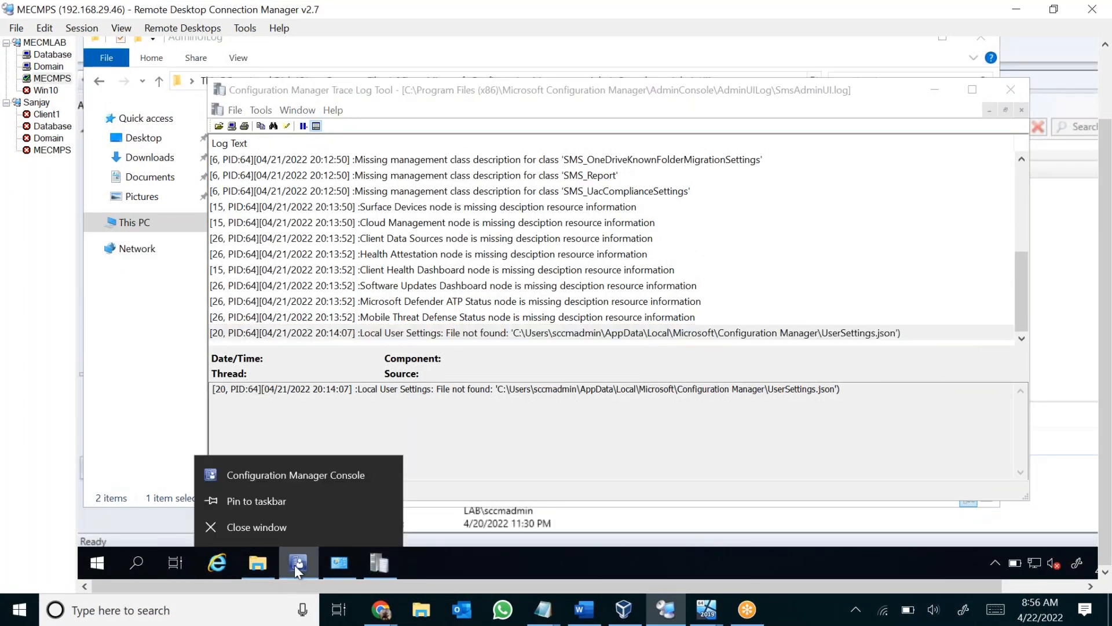
click(297, 530)
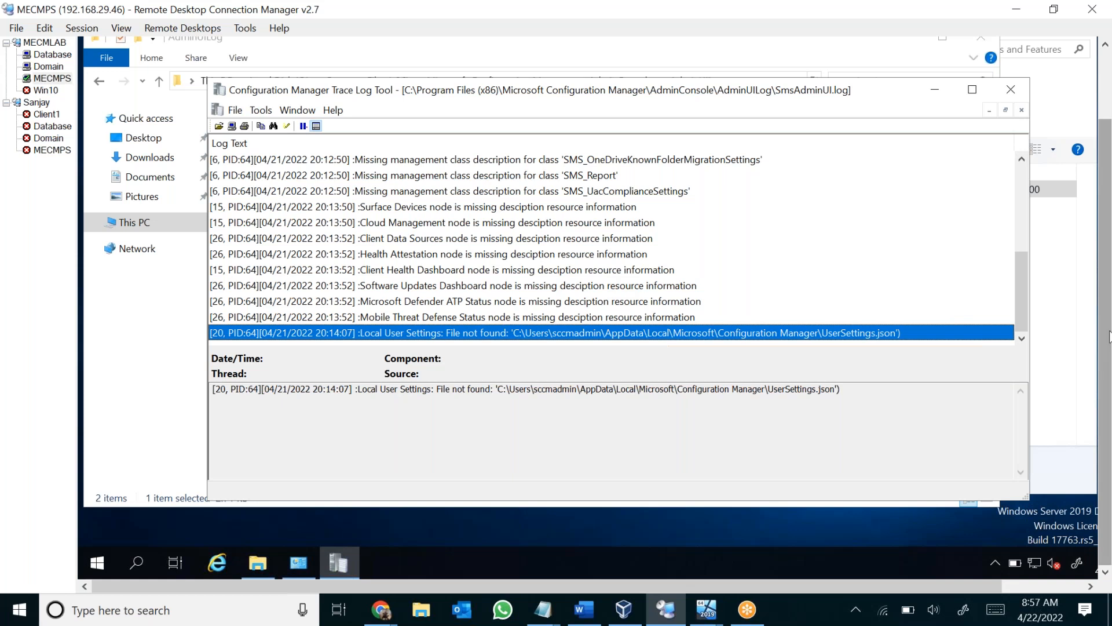
Open AdminUI.ExtensionInstaller.log in the trace tool, reposition its window, minimize File Explorer and bring the SmsAdminUI.log trace to the front.
scroll(1109, 314, up, 1)
scroll(1109, 314, up, 5)
click(355, 216)
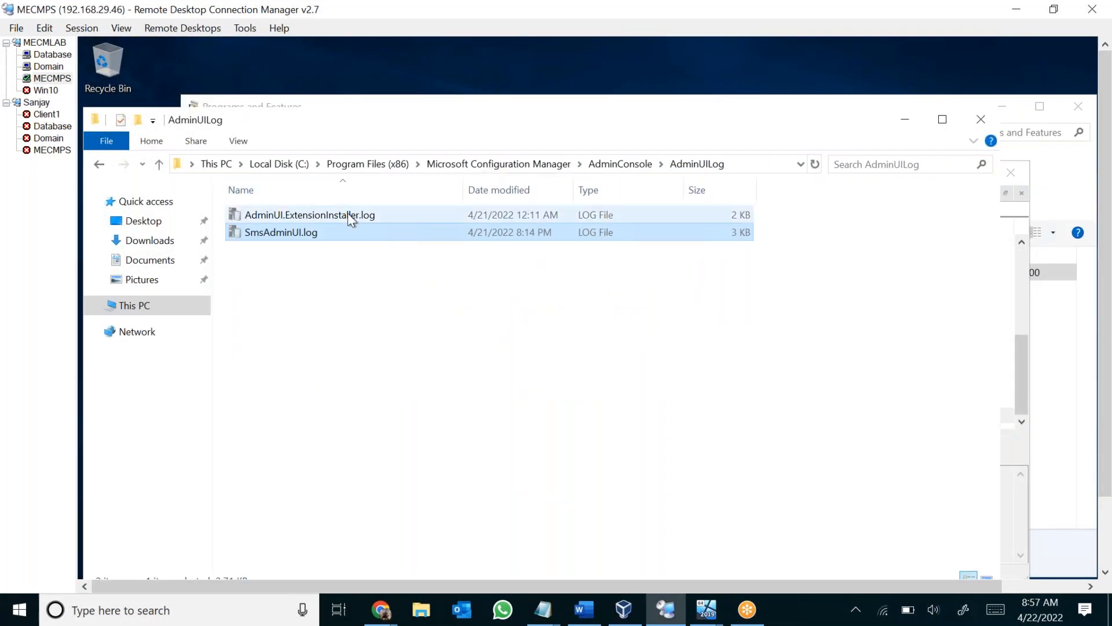
double_click(348, 215)
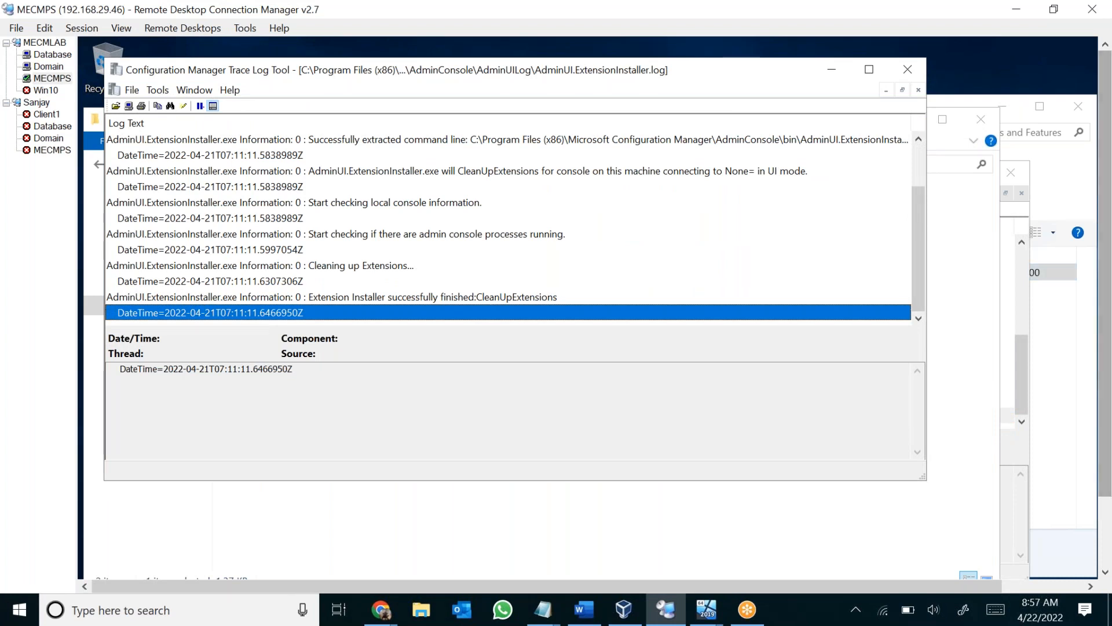
drag(810, 75, 760, 77)
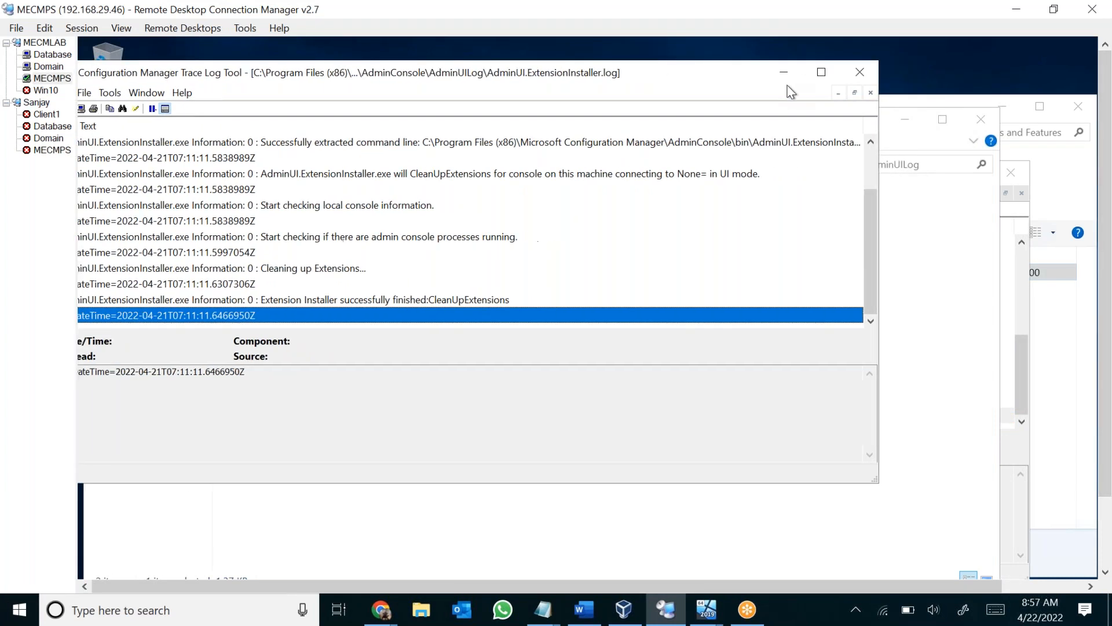
click(905, 120)
click(939, 183)
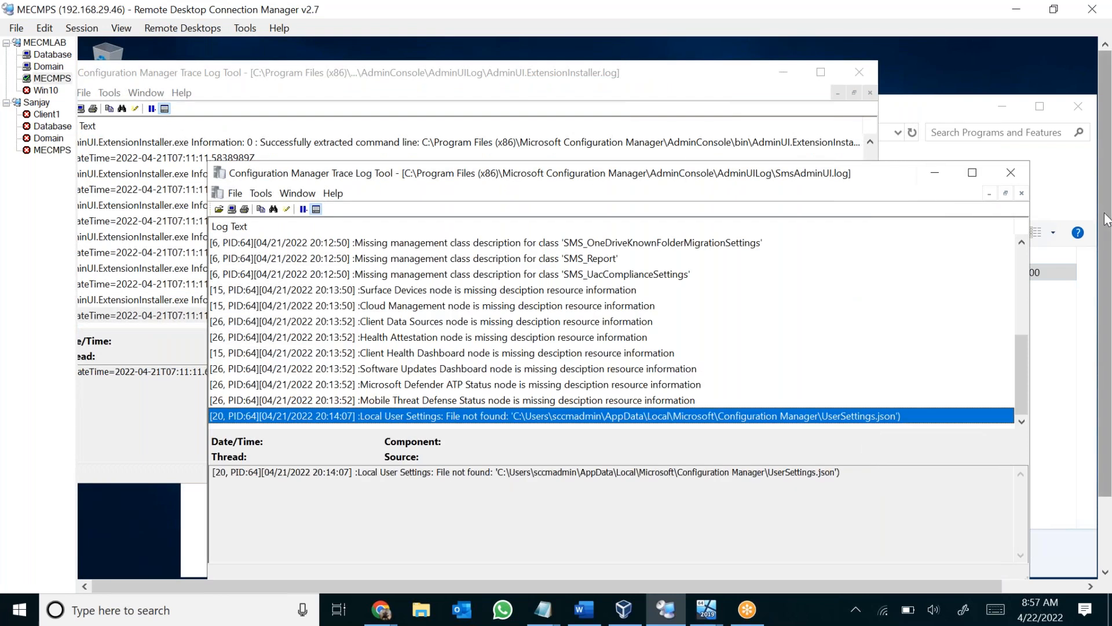
Relaunch the Configuration Manager Console and switch to the AdminUI.ExtensionInstaller.log trace window while the console connects.
drag(1106, 220, 1106, 289)
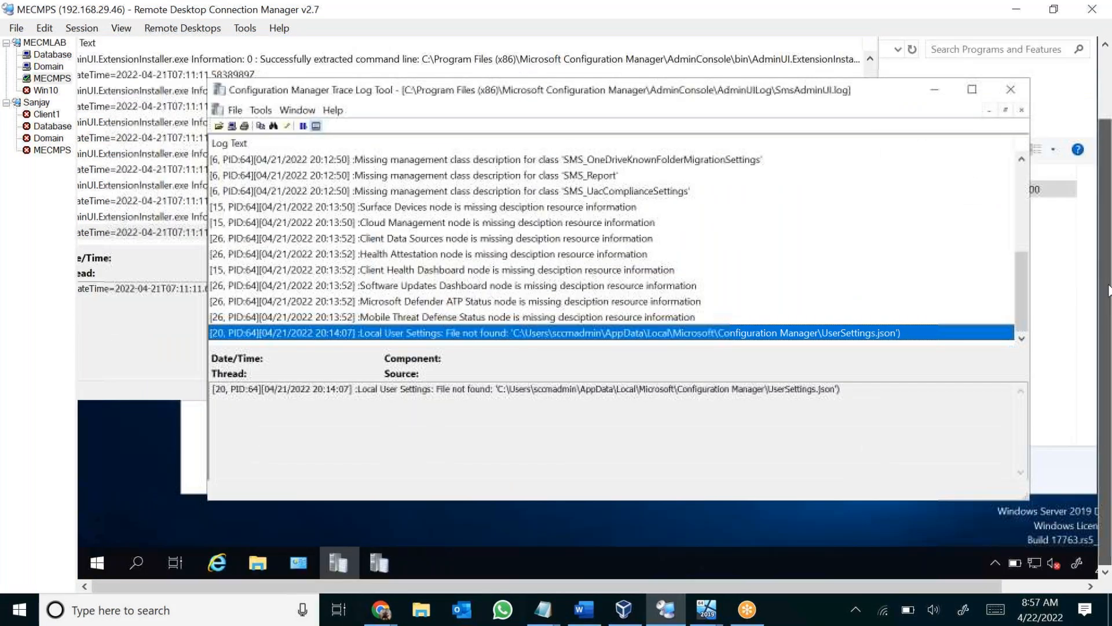
click(110, 558)
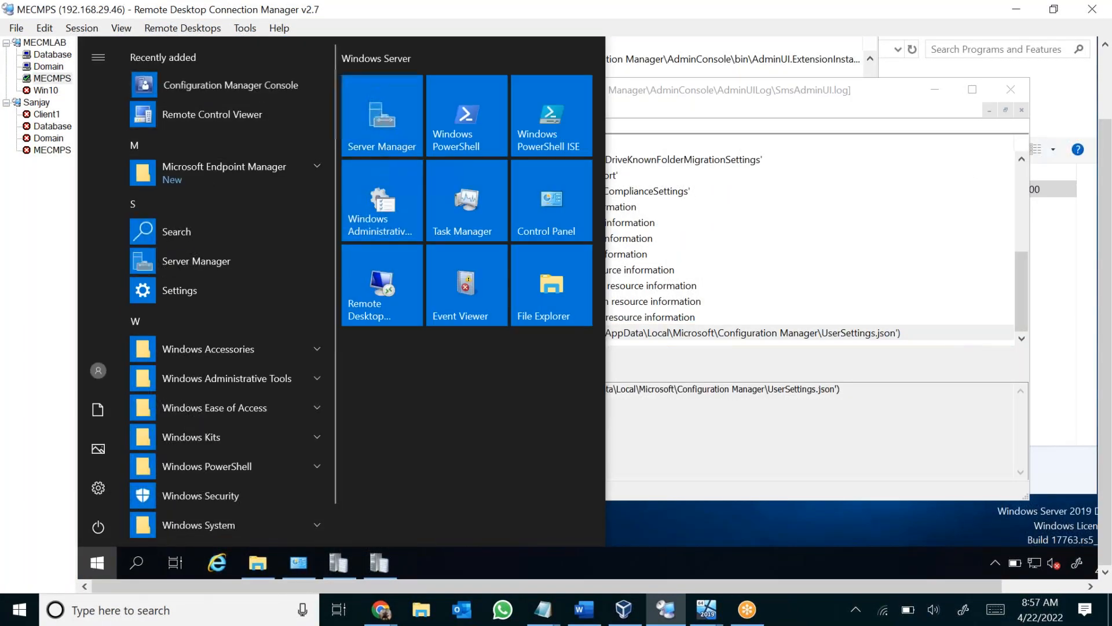
click(260, 88)
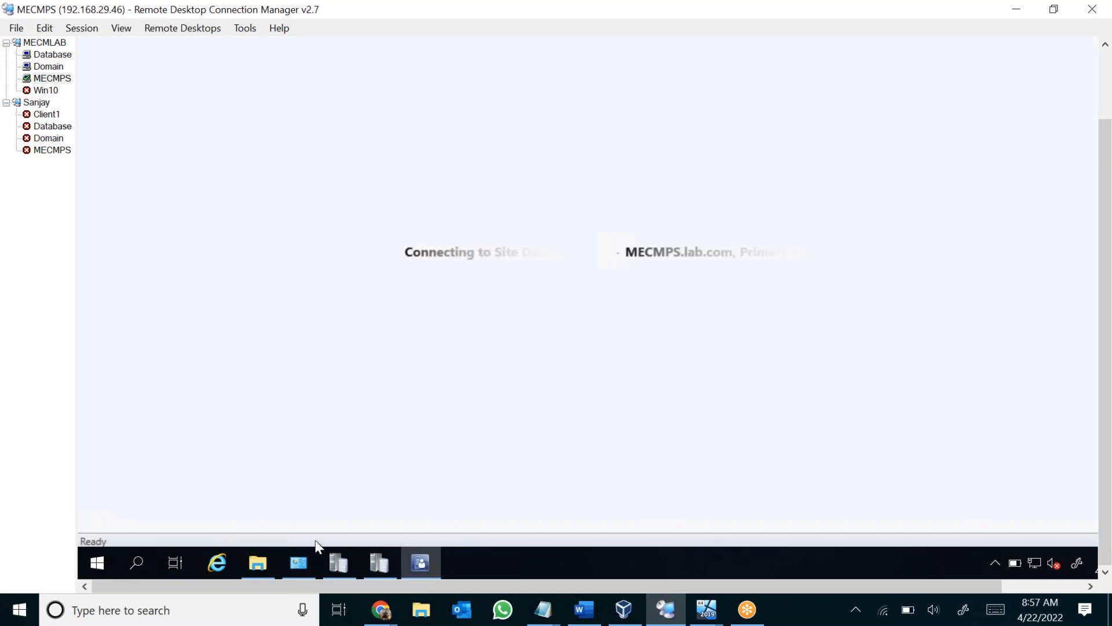
click(378, 564)
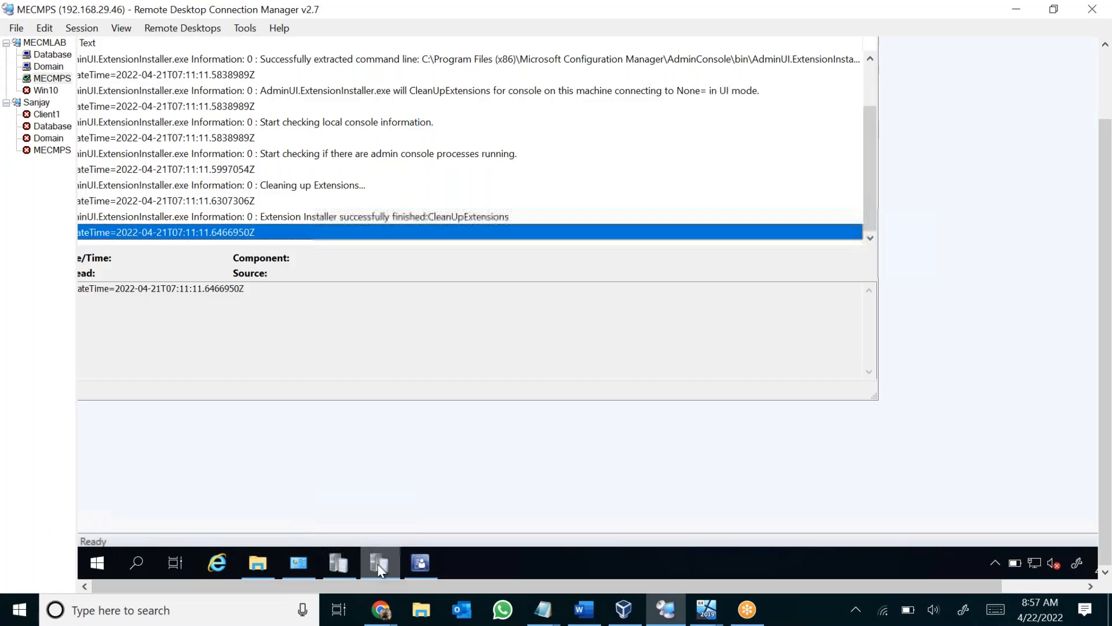
Examine the SmsAdminUI.log entries about missing management class descriptions, from SMS_ActionAccountResult to SMS_UacComplianceSettings.
click(329, 564)
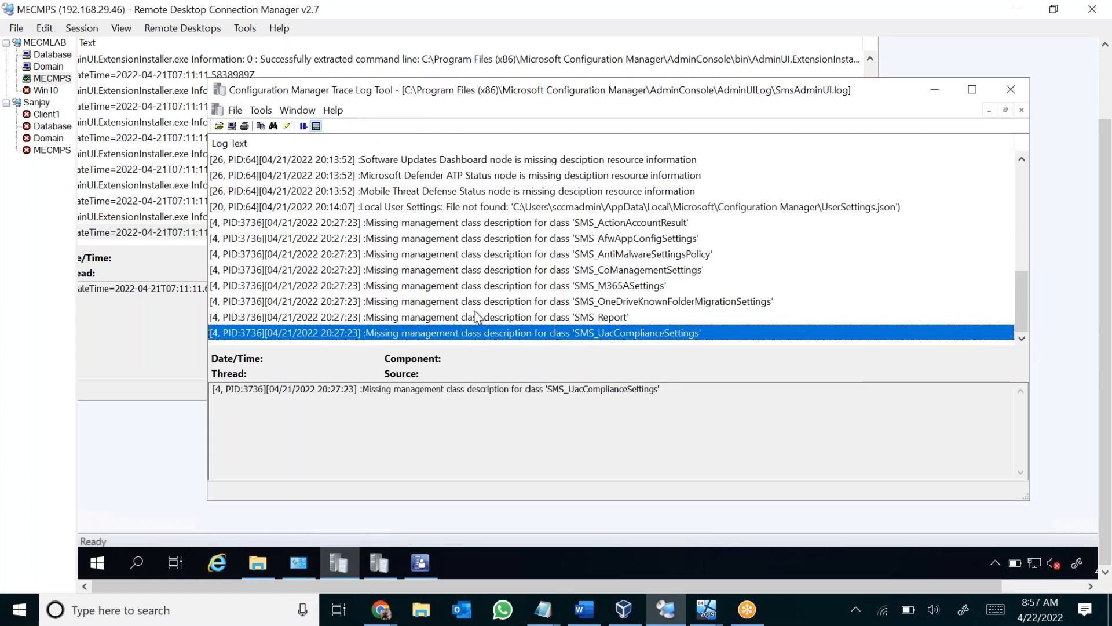
click(390, 224)
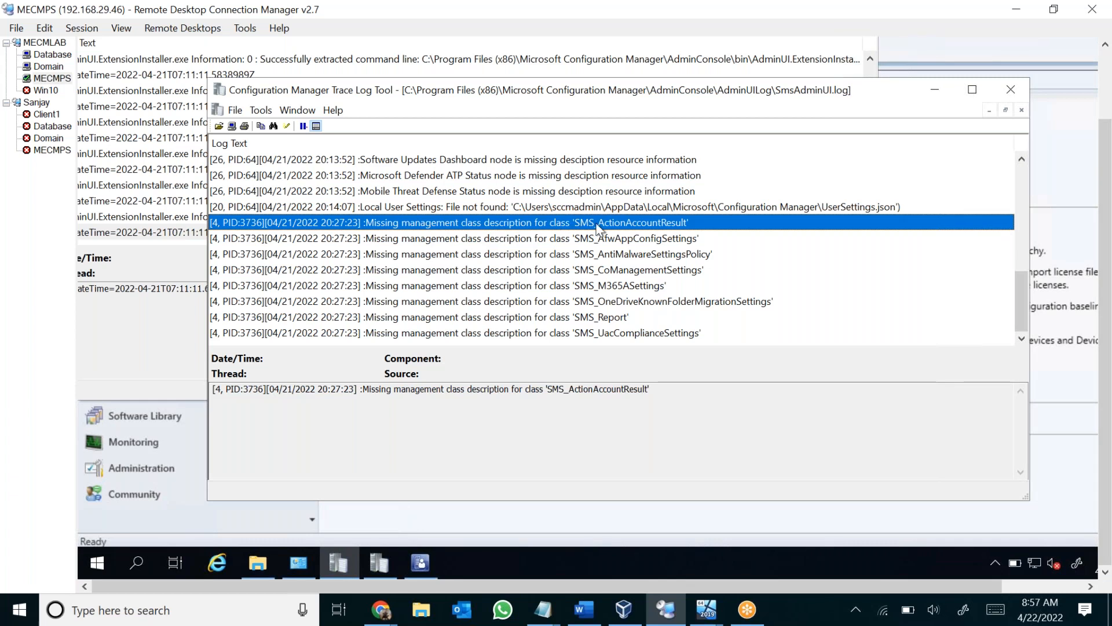
click(620, 241)
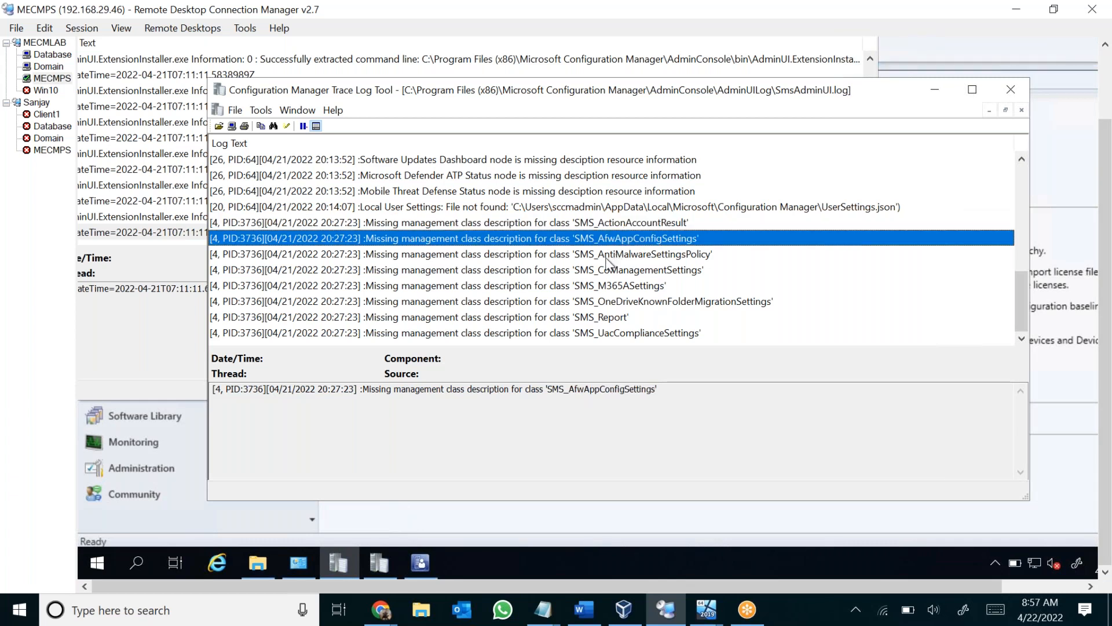
click(609, 270)
click(613, 317)
click(611, 335)
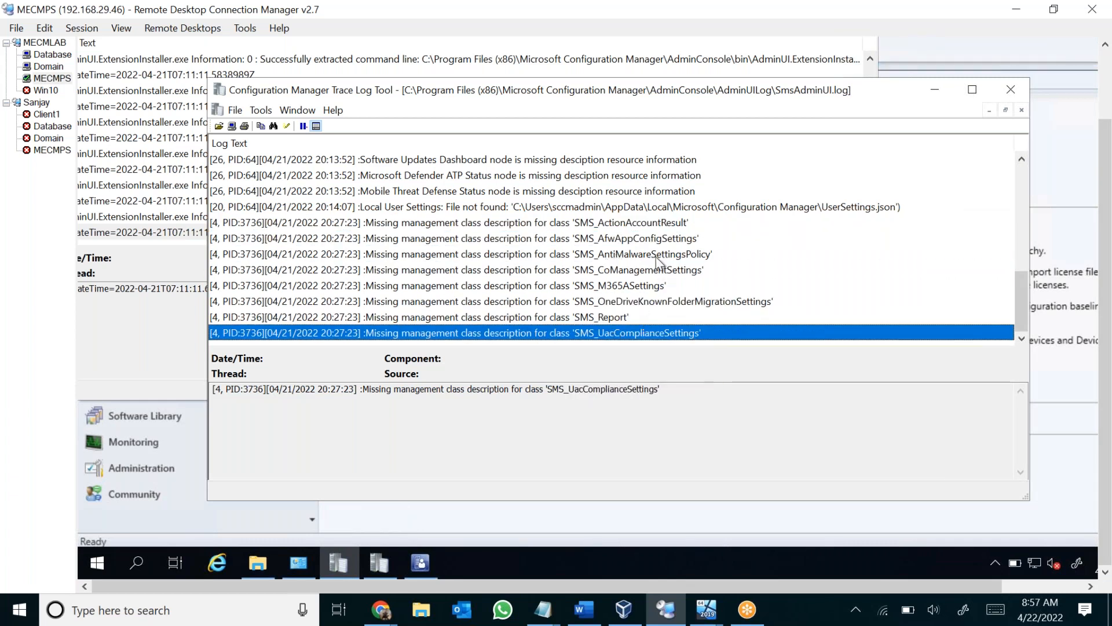
click(634, 287)
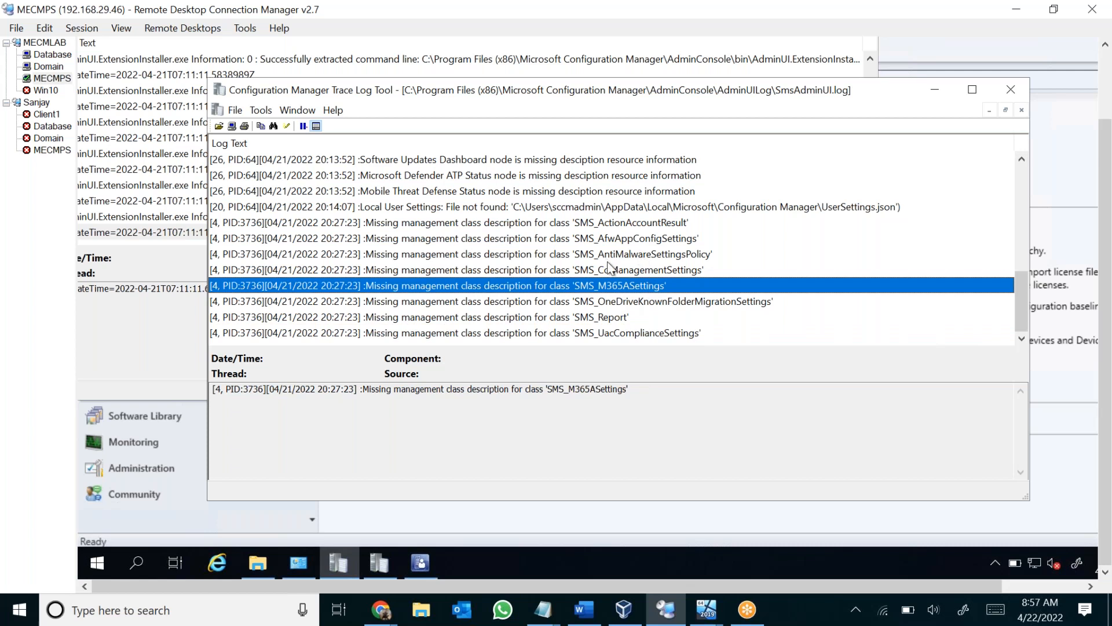
click(623, 255)
click(611, 235)
click(615, 223)
click(614, 254)
click(608, 286)
click(602, 334)
click(627, 317)
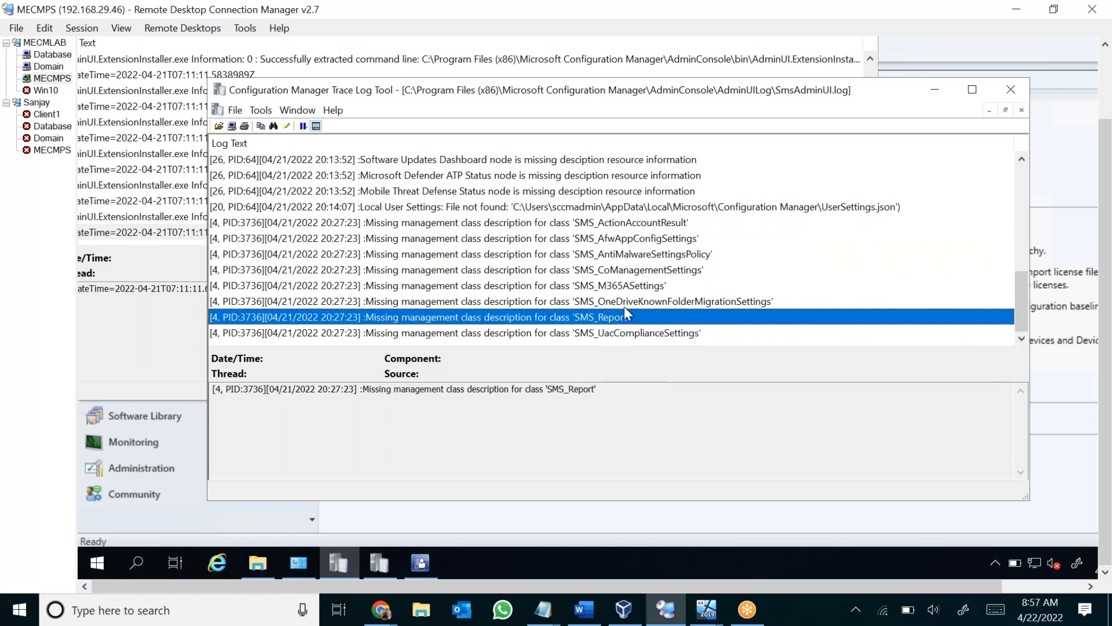
click(626, 303)
scroll(628, 332, up, 1)
scroll(579, 315, down, 1)
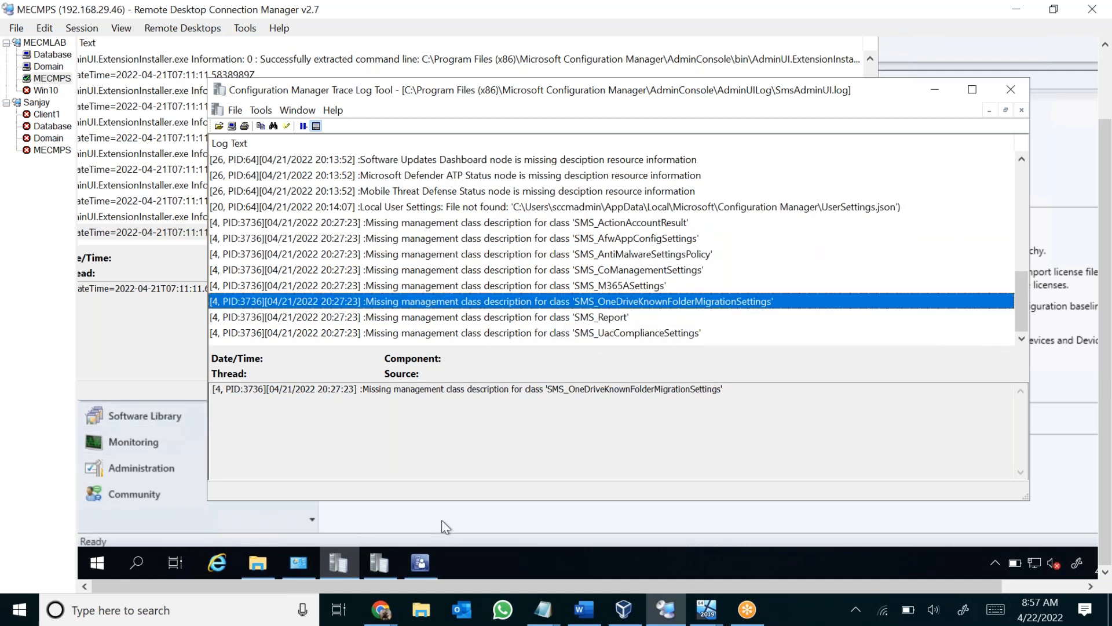
Close the AdminUI.ExtensionInstaller.log trace window.
click(441, 520)
click(379, 562)
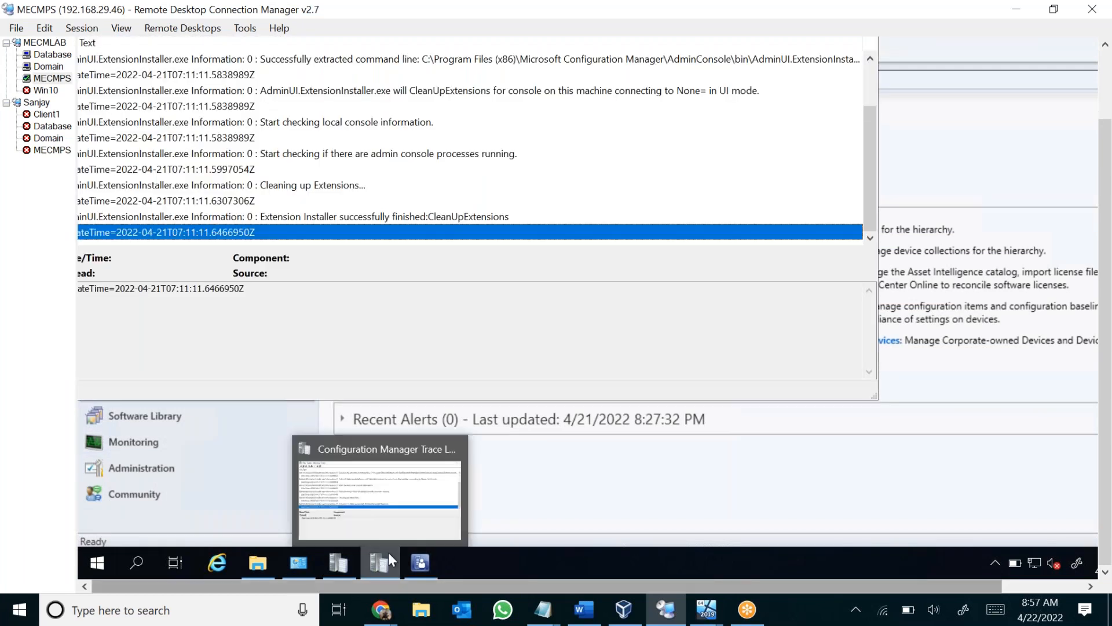
right_click(379, 565)
click(383, 529)
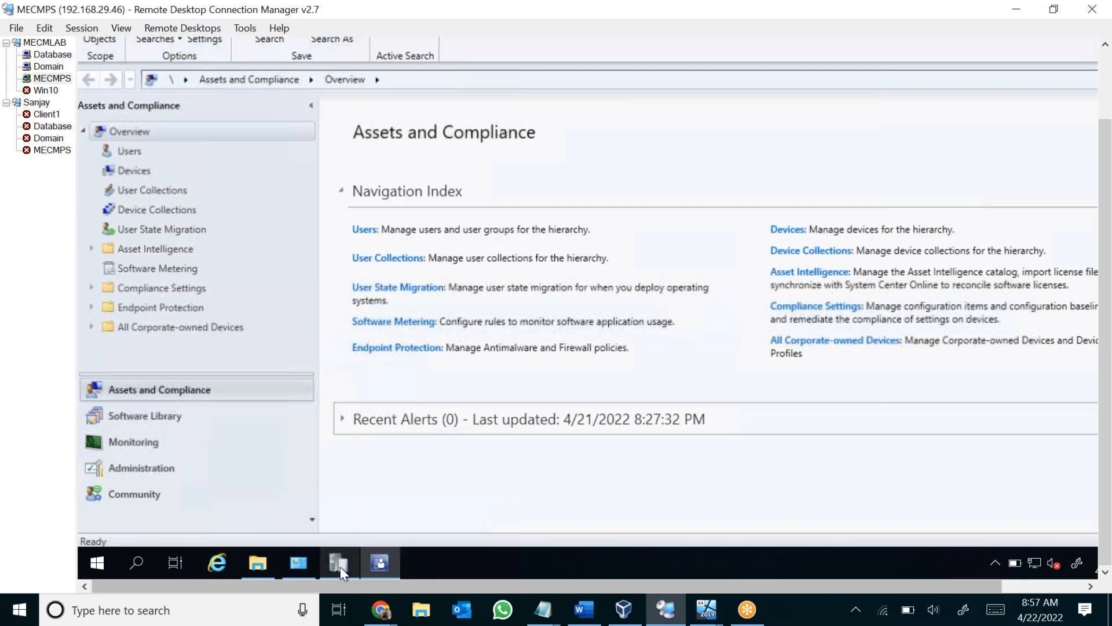
Bring the SmsAdminUI.log trace back to the front and review its latest class description entries once more.
click(339, 564)
click(620, 336)
click(613, 316)
click(615, 286)
click(616, 271)
click(617, 239)
click(557, 224)
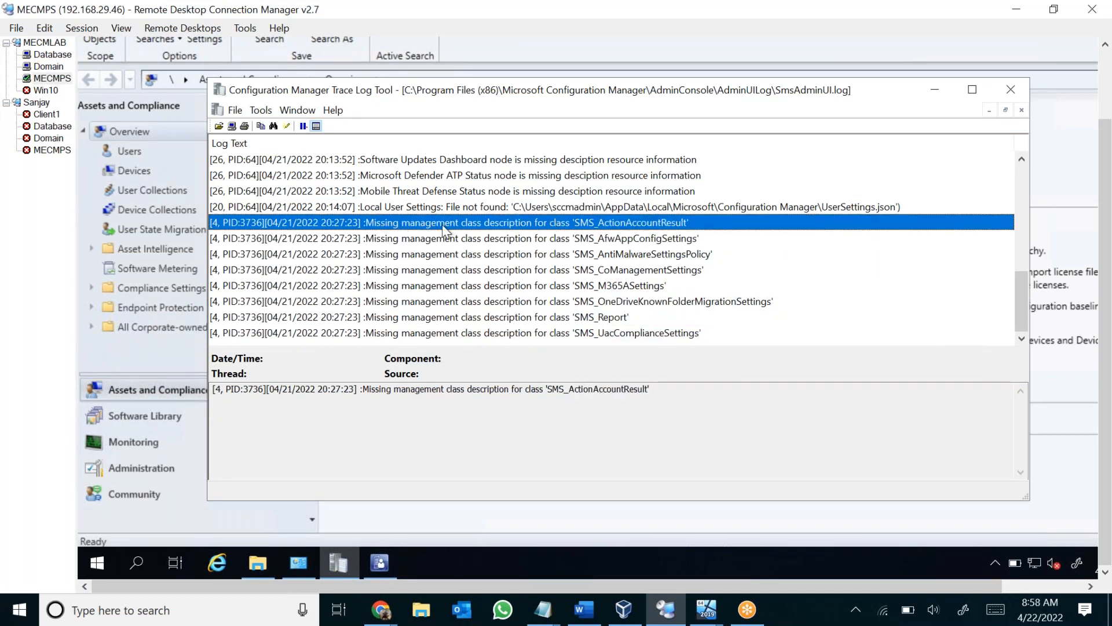
click(404, 241)
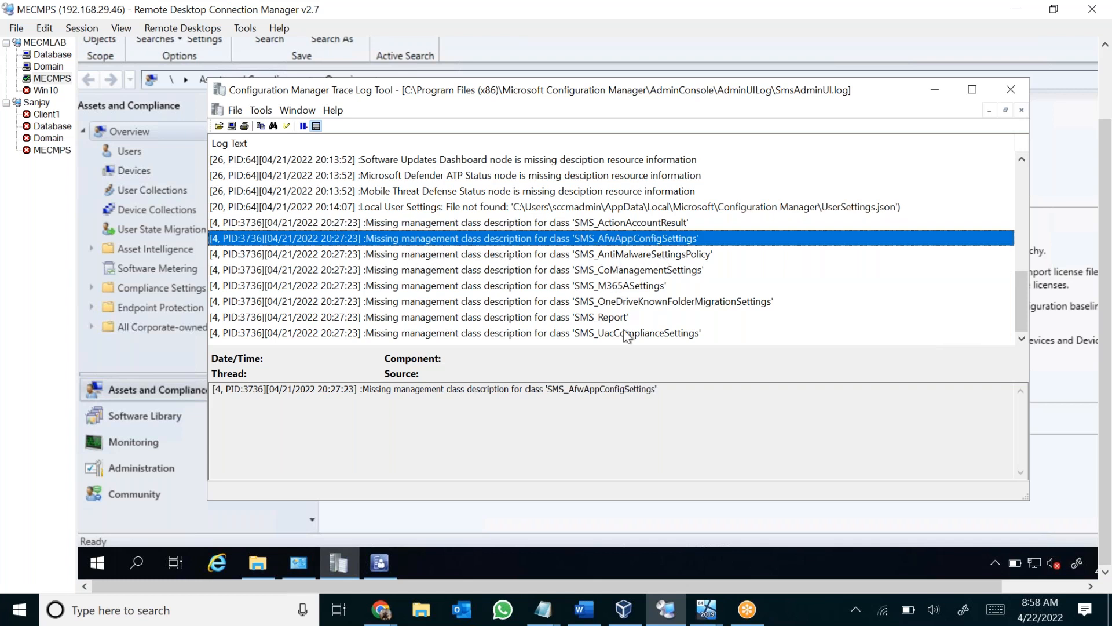
scroll(447, 287, up, 5)
Show the site's certificates under Security in the Administration workspace and examine the SMS Issuing certificate.
click(145, 467)
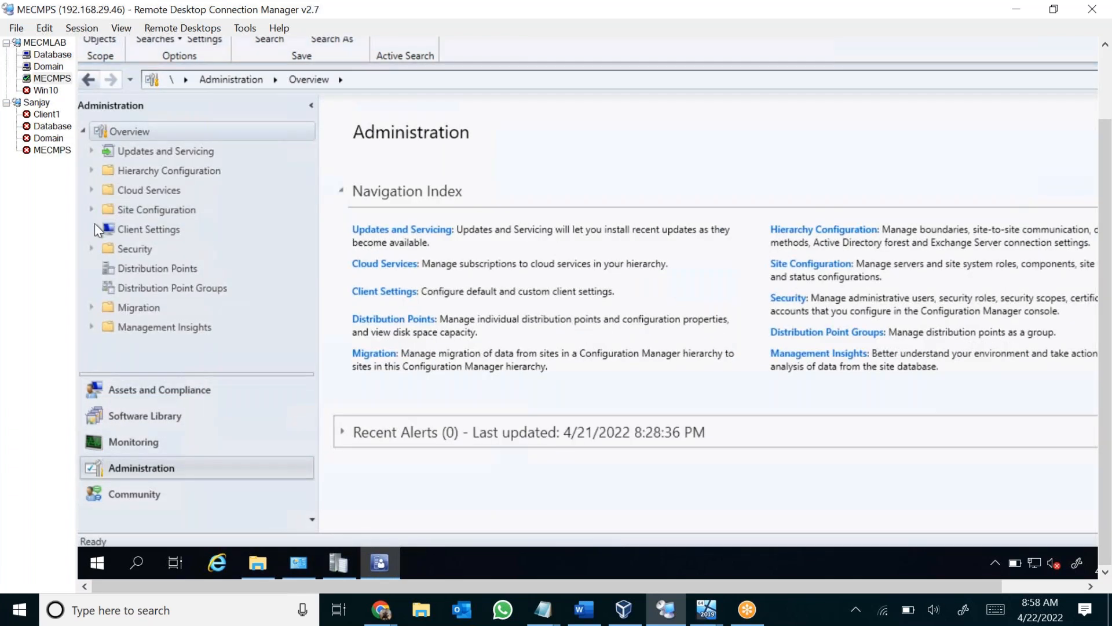
click(88, 245)
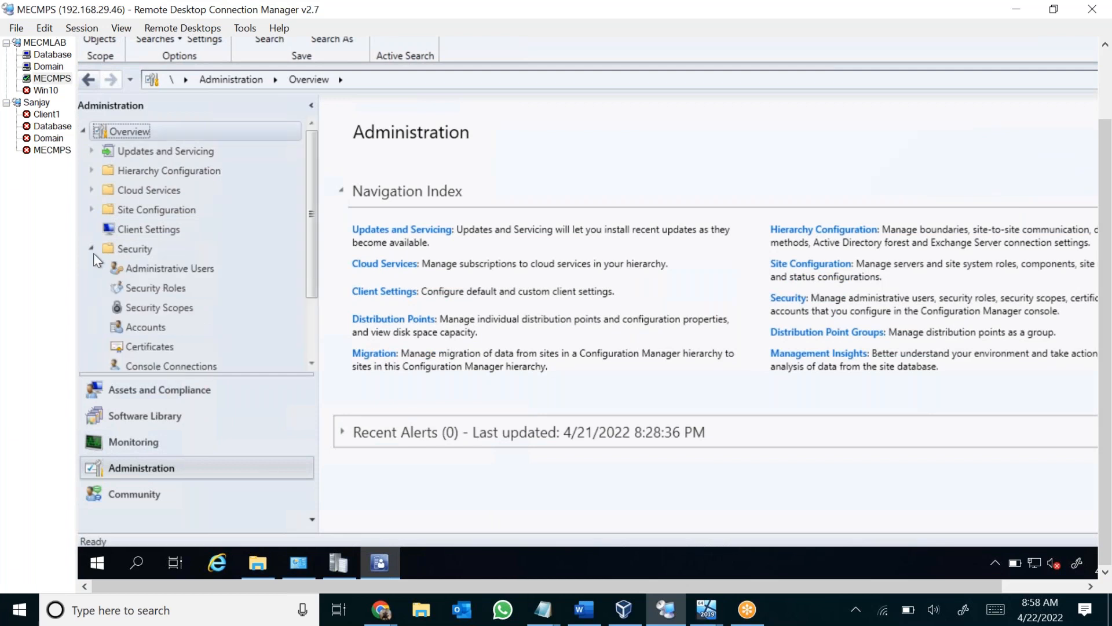
click(162, 347)
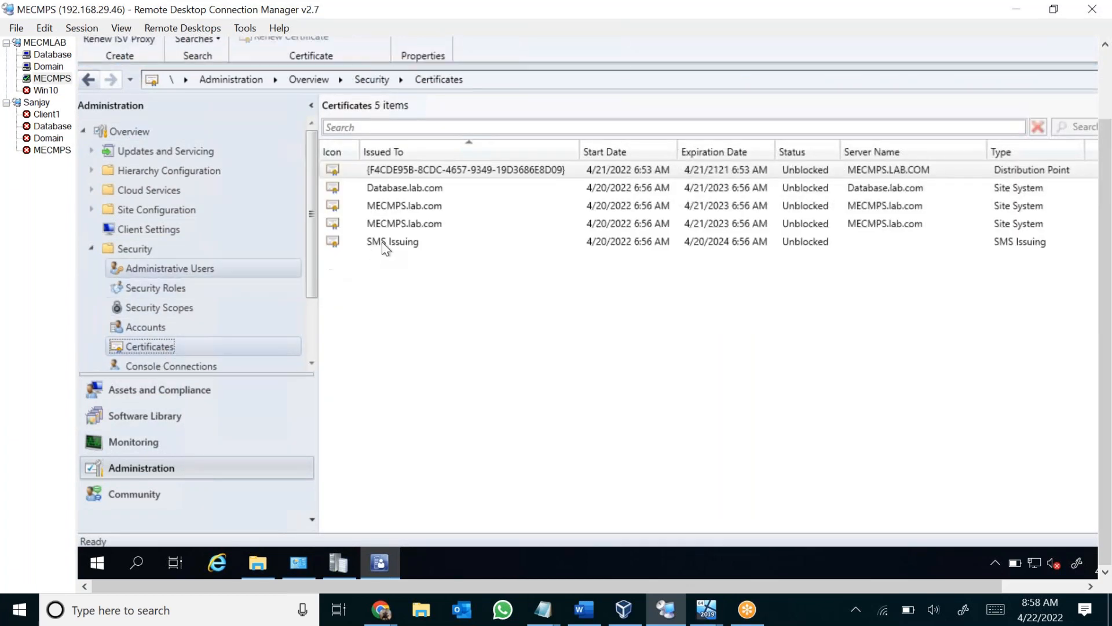
click(423, 243)
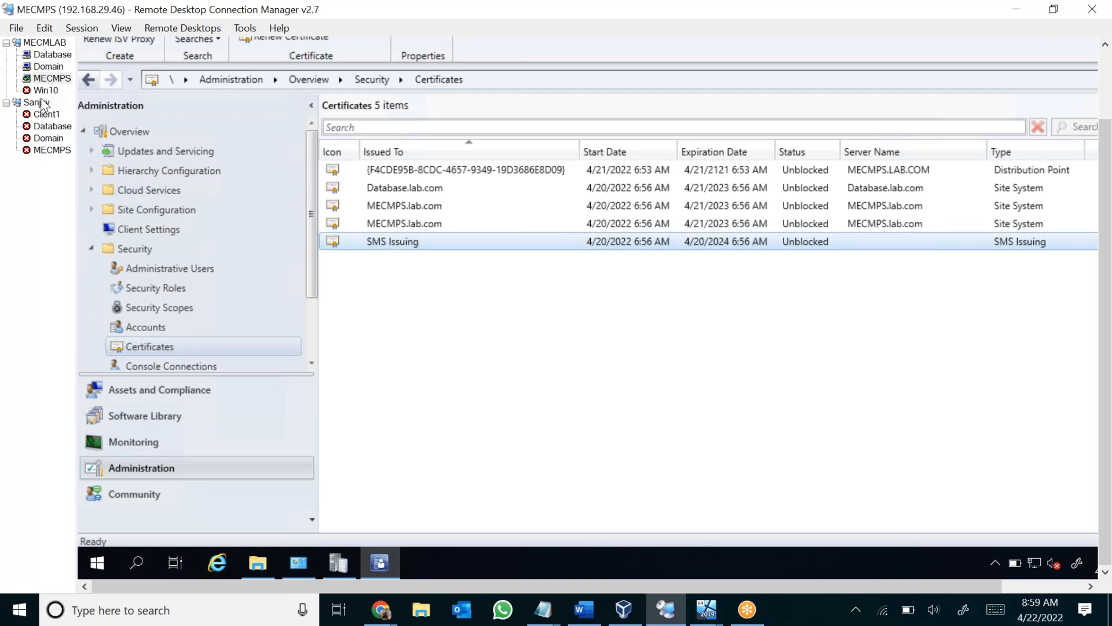
click(658, 247)
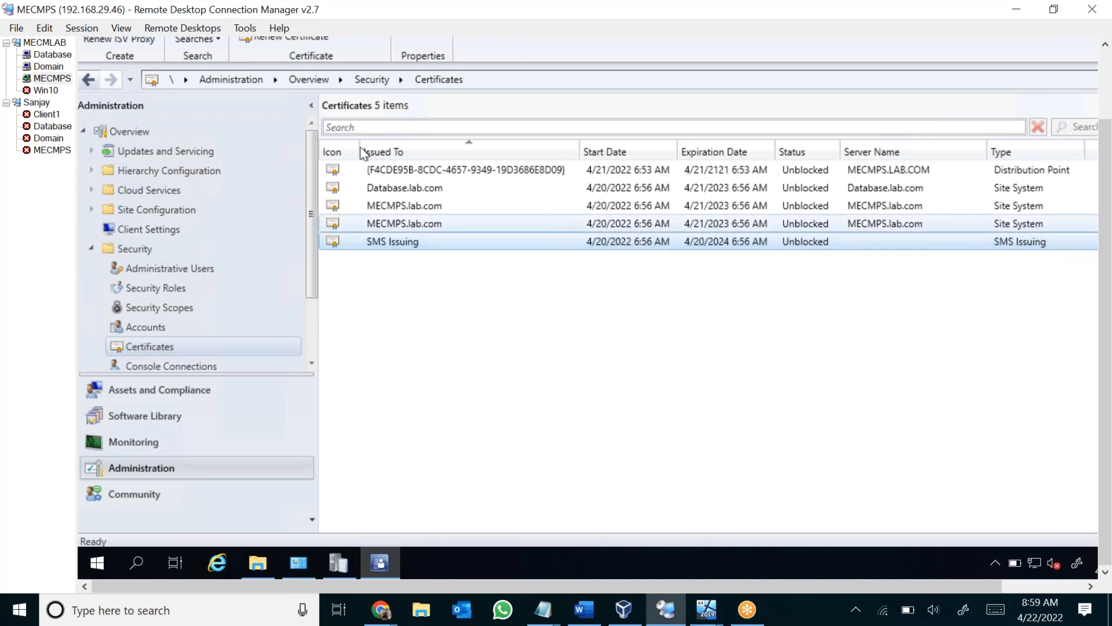
On the Domain server, start adding the Active Directory Certificate Services role with its required features, and cancel the wizard.
click(46, 67)
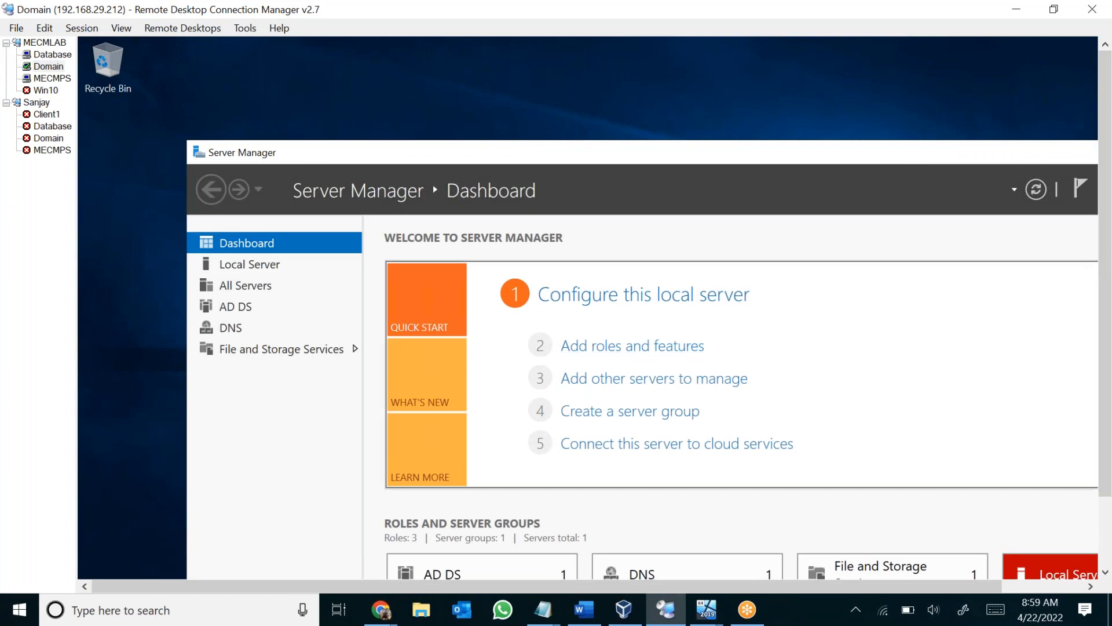
click(579, 346)
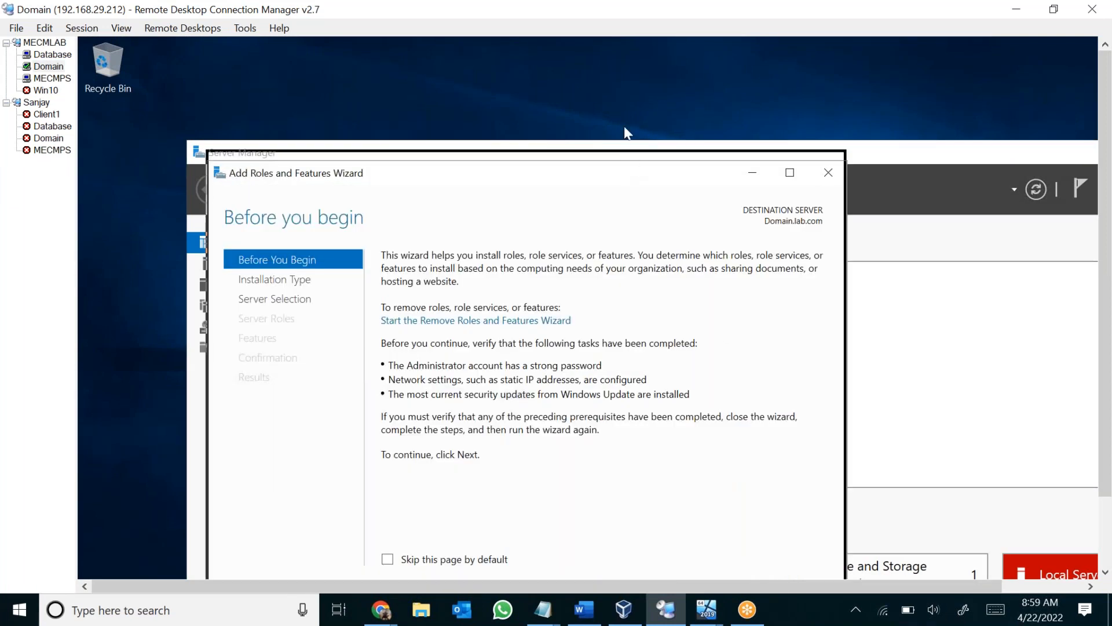
click(666, 542)
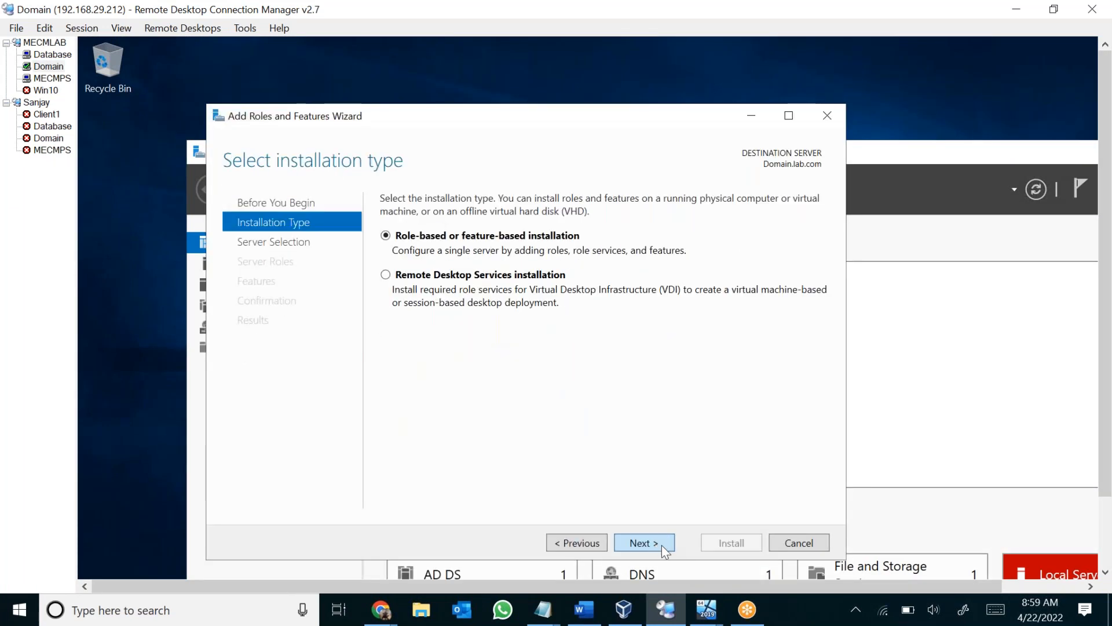
click(661, 544)
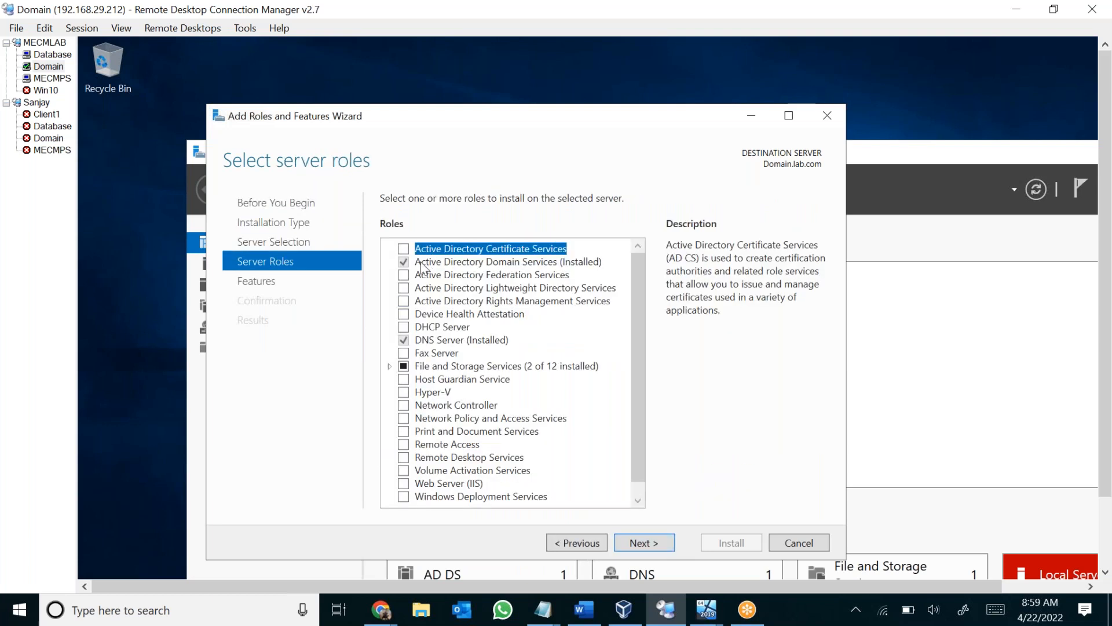
click(404, 248)
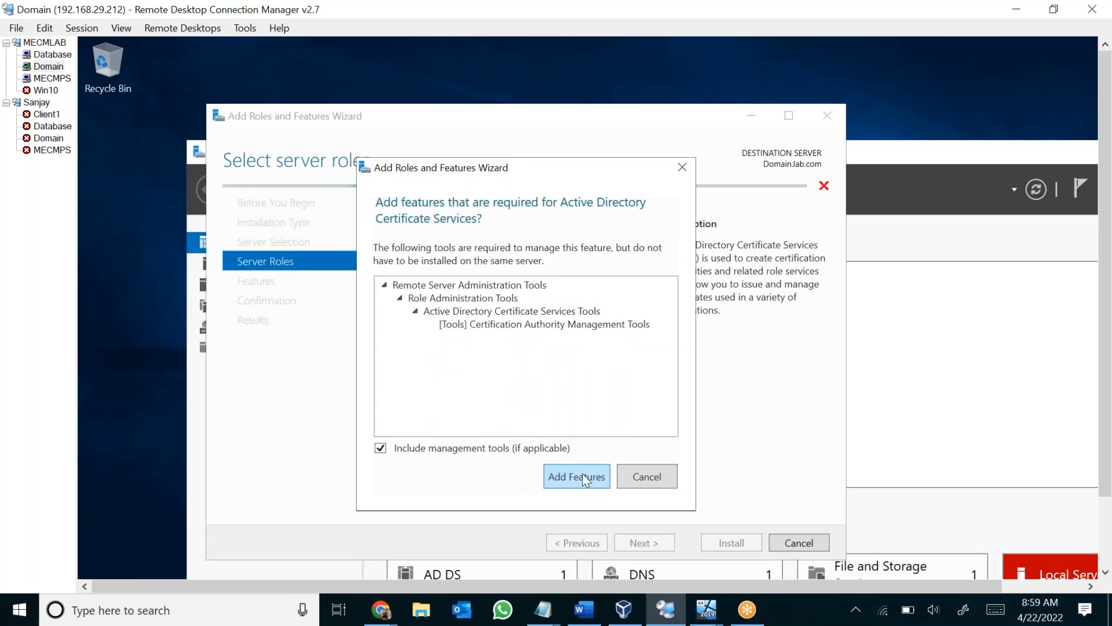
click(581, 474)
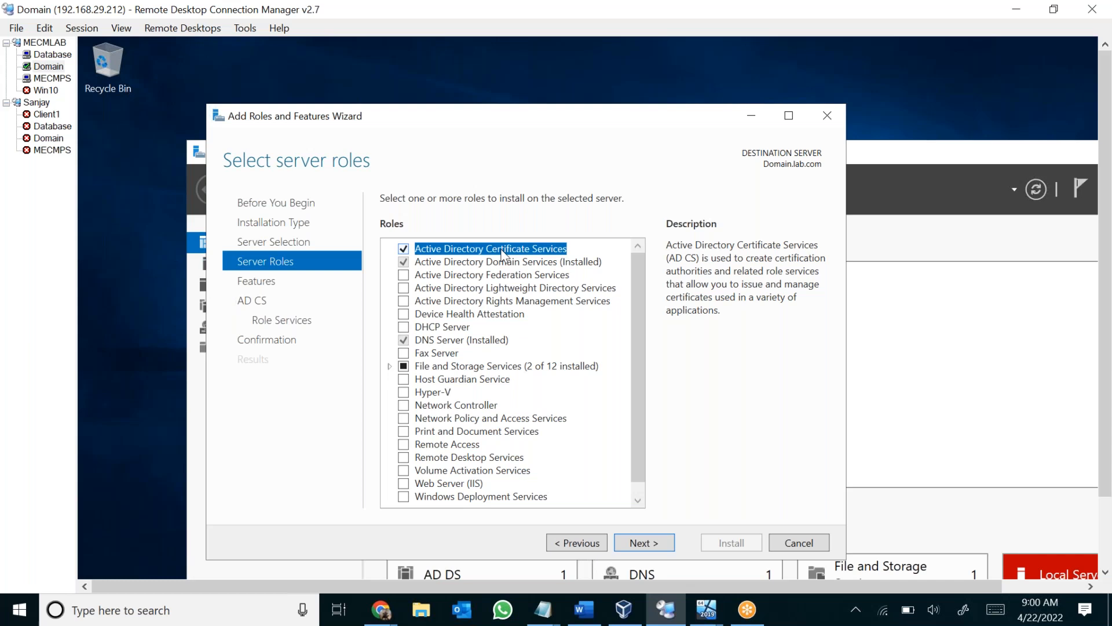
click(809, 542)
Return to the MECMPS session and open the SCCMContentLib folder on Local Disk (C:) in File Explorer.
click(57, 79)
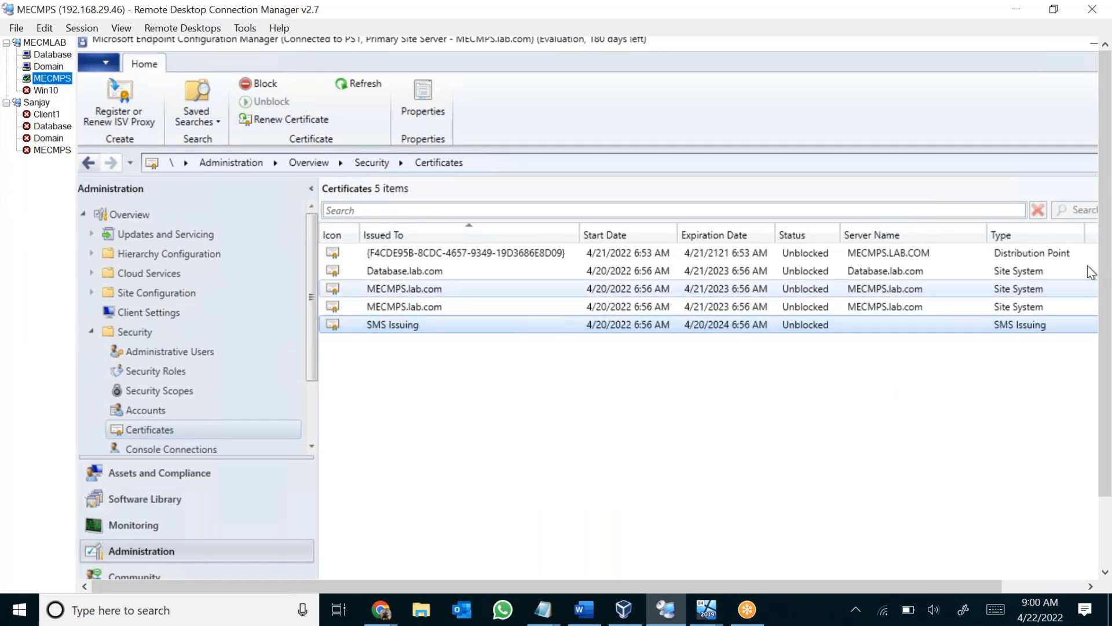
drag(1103, 279, 1104, 247)
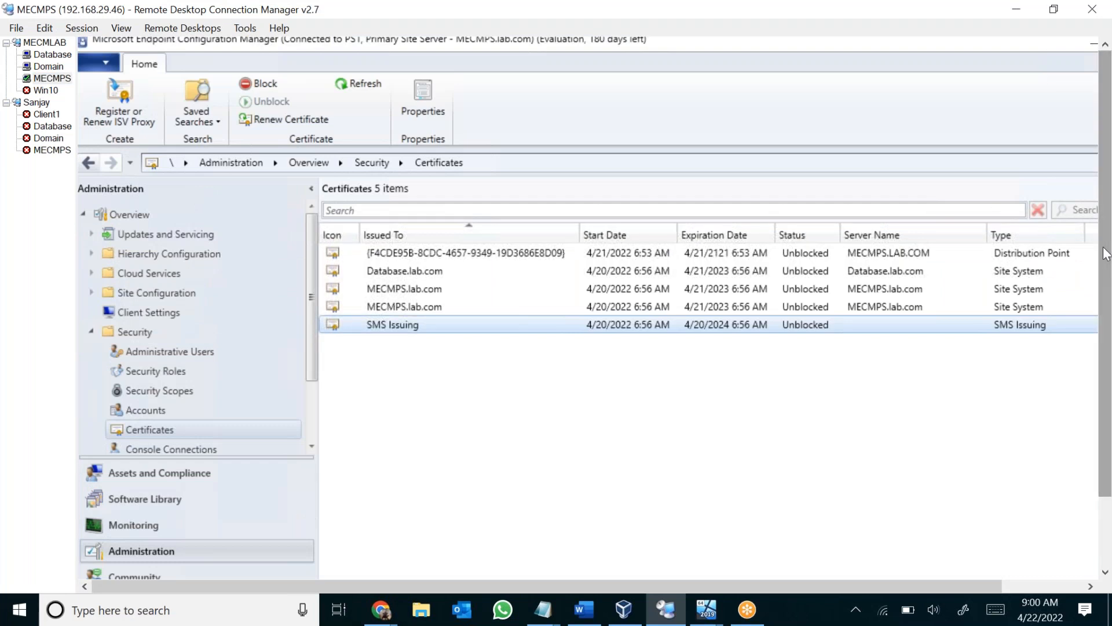
drag(1107, 253, 1104, 354)
click(263, 565)
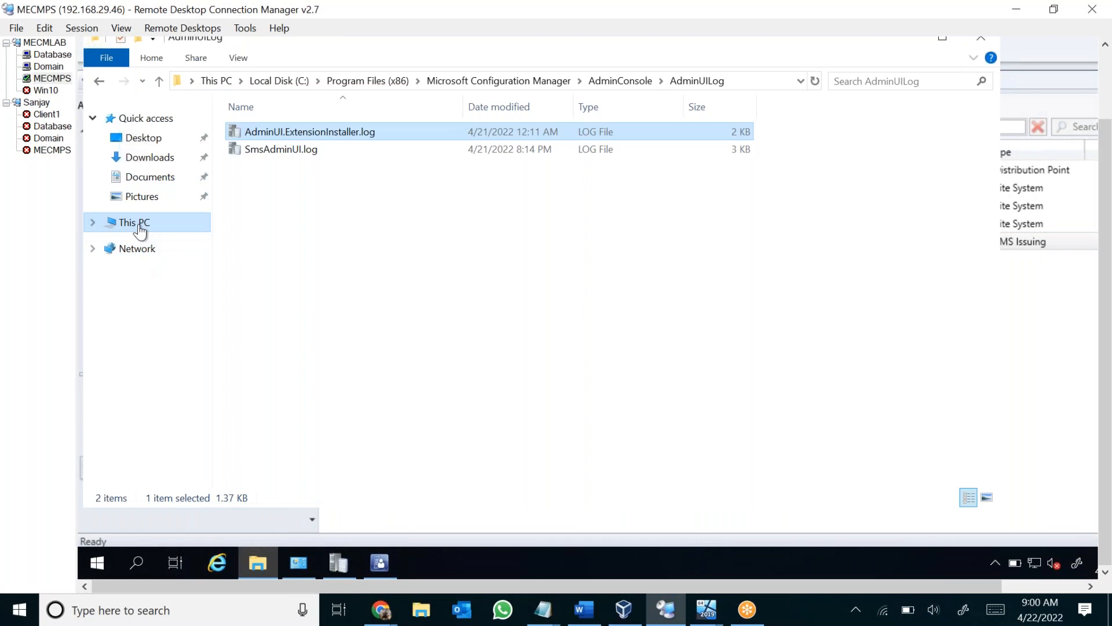
click(154, 230)
double_click(336, 301)
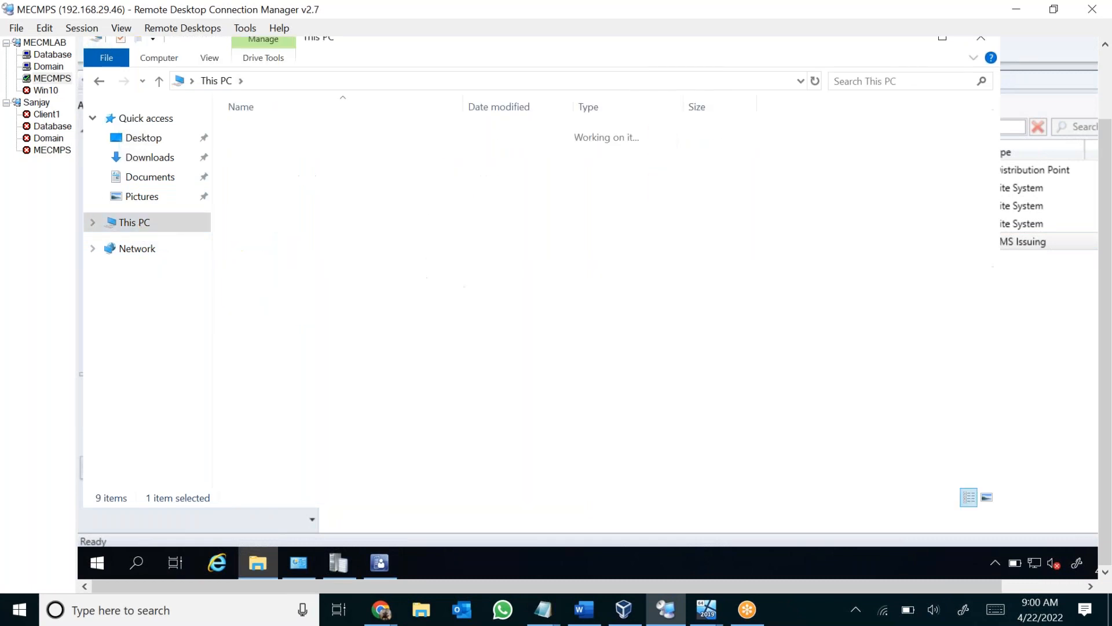
click(299, 202)
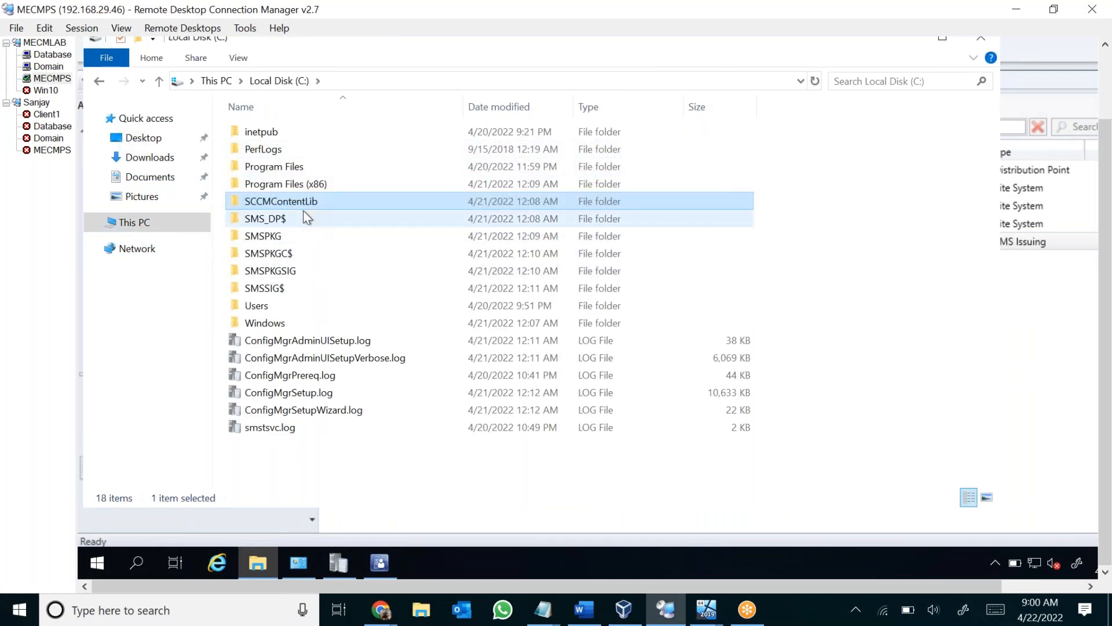
double_click(322, 207)
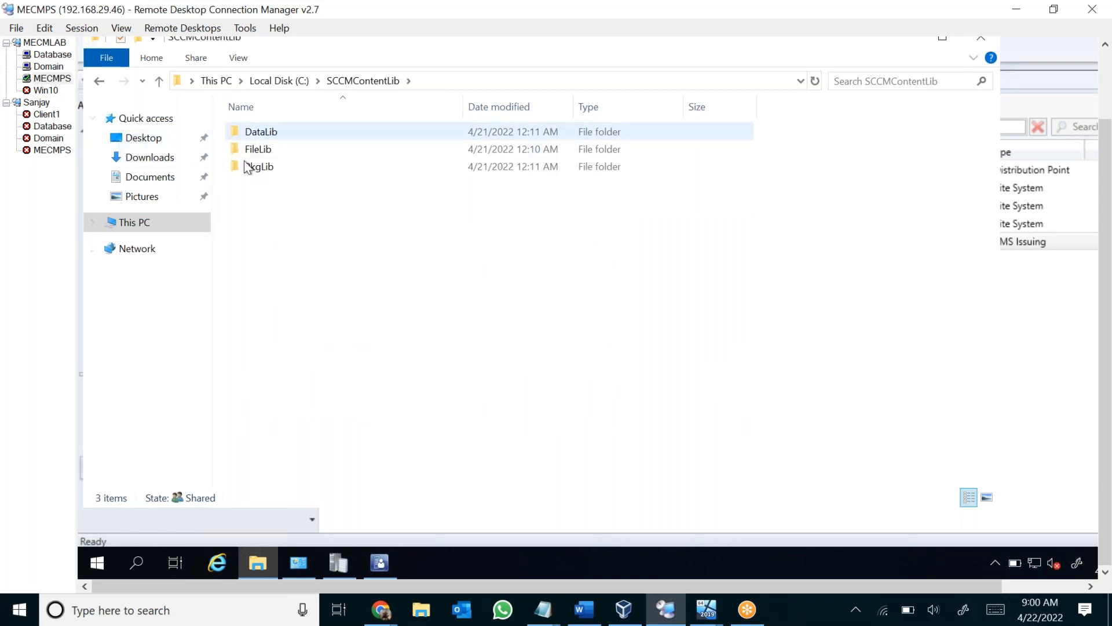
Point out the DataLib, FileLib and PkgLib folders, and view the package INI files inside PkgLib.
click(287, 134)
click(265, 153)
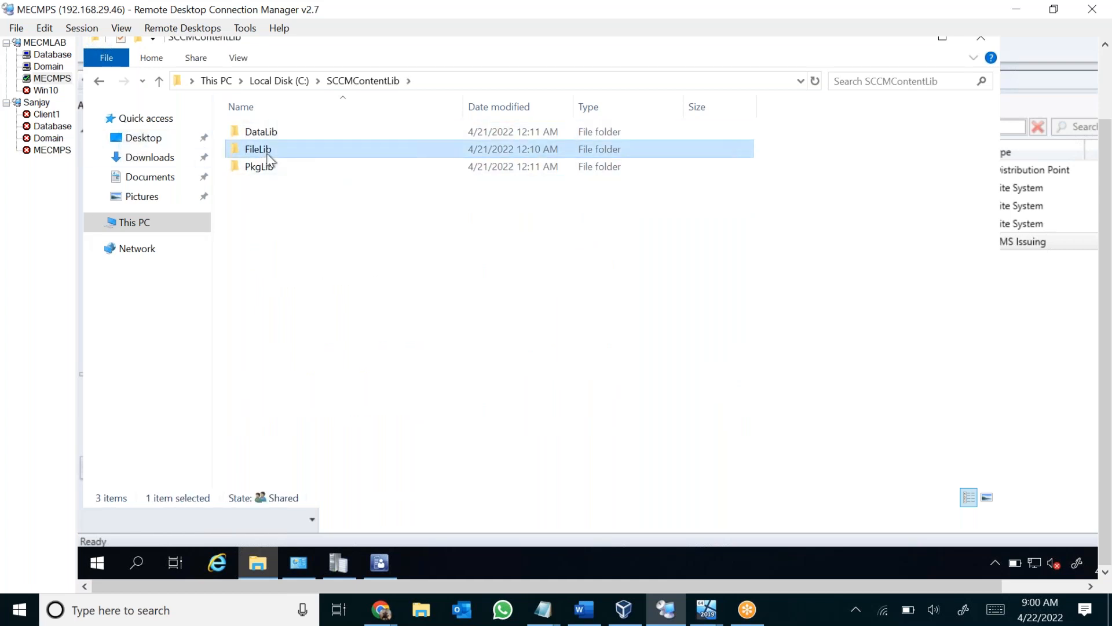
click(277, 168)
double_click(297, 168)
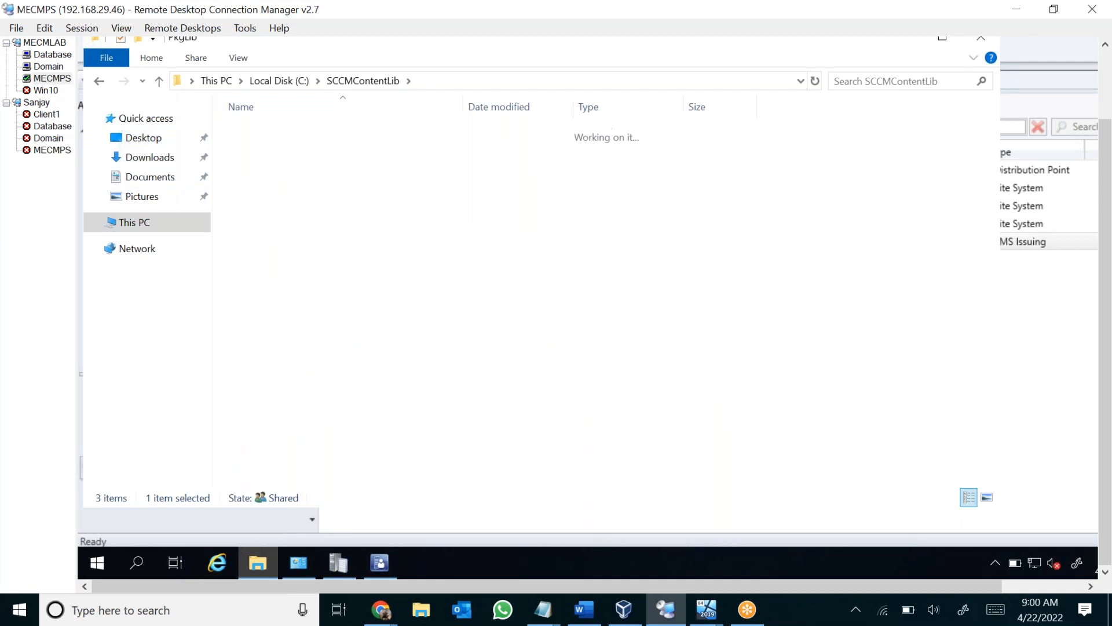
drag(382, 288, 267, 123)
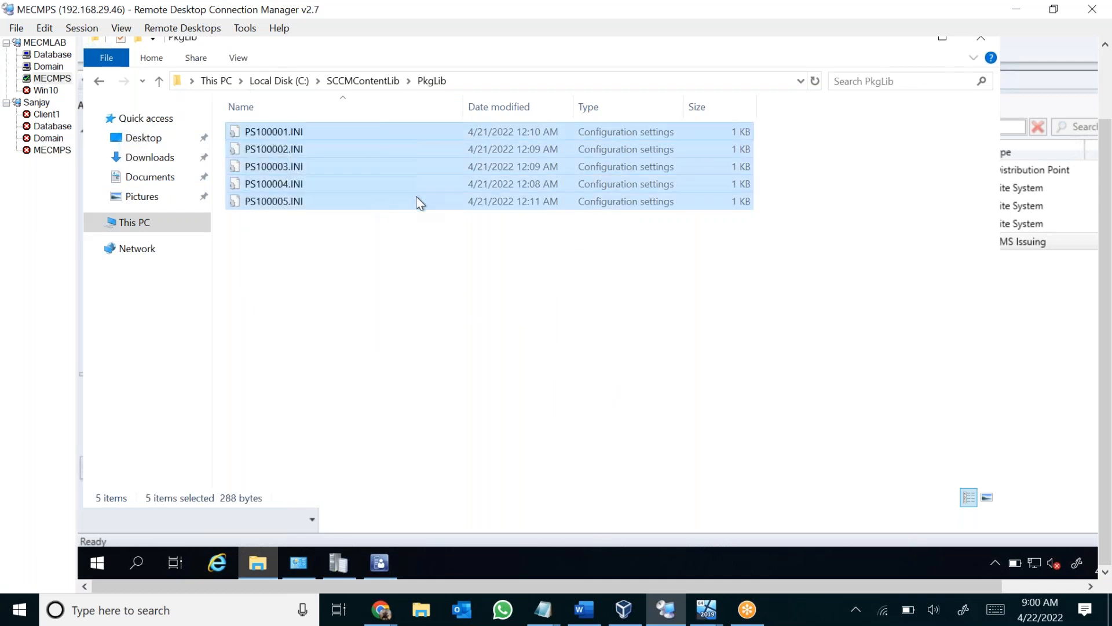
click(467, 303)
View the contents of FileLib, check PkgLib again and return to the SCCMContentLib folder.
click(367, 82)
click(273, 151)
double_click(273, 151)
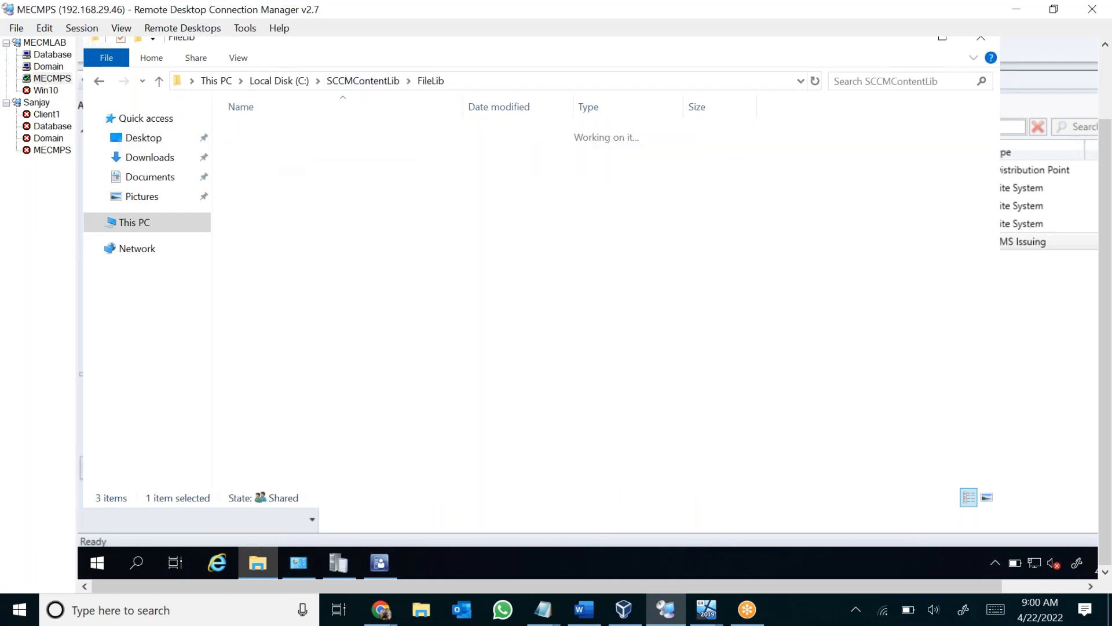
click(364, 82)
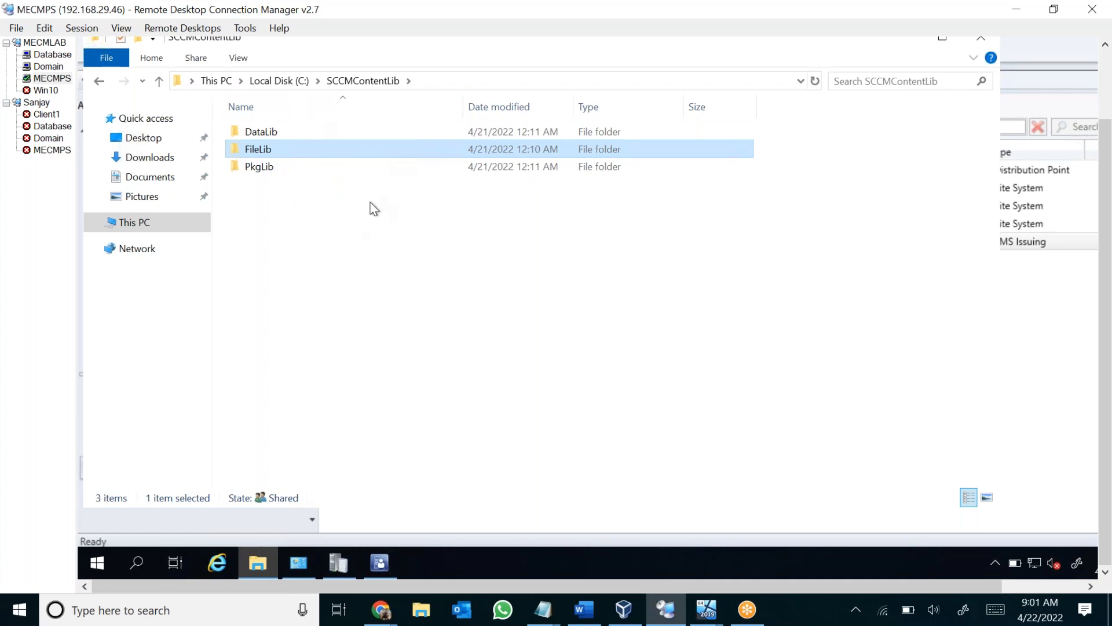
double_click(279, 167)
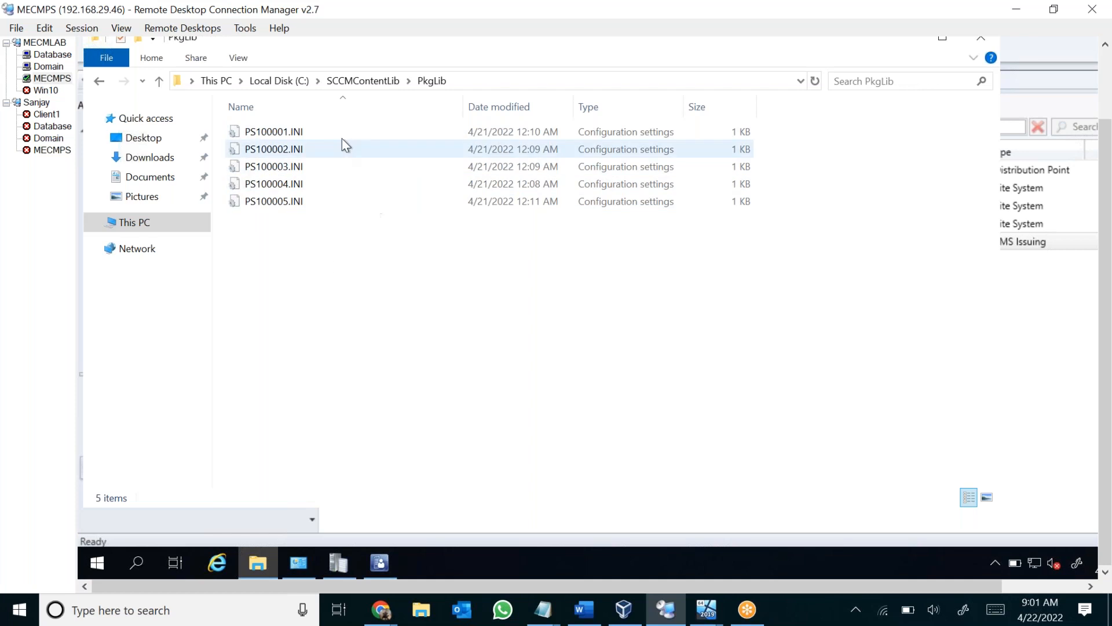
click(366, 80)
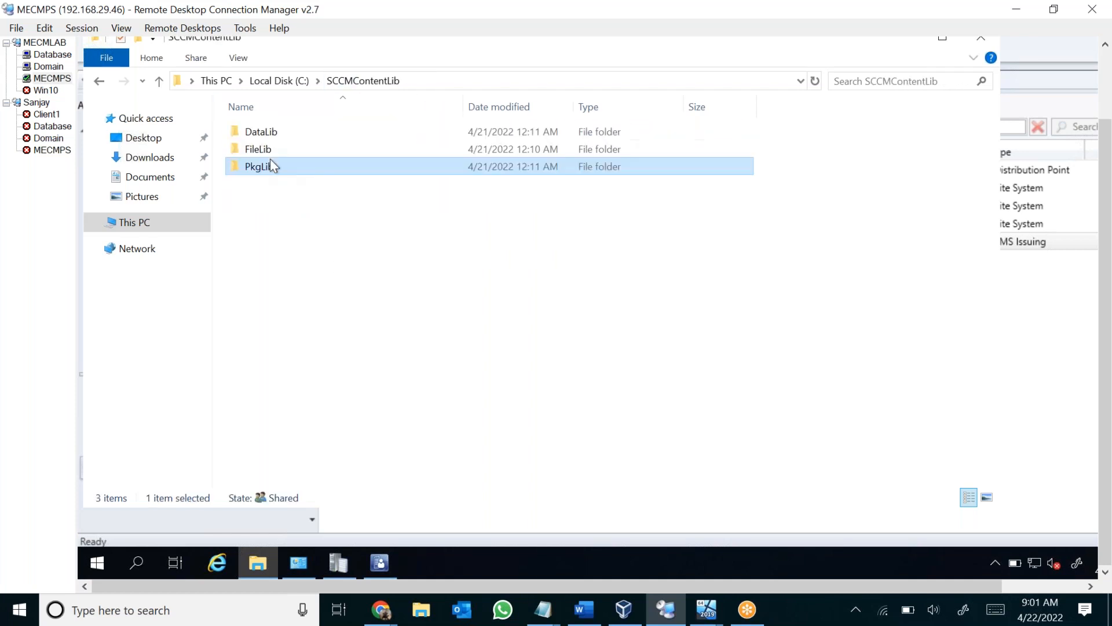
Open the FileLib folder, look through its subfolders and open the F138 folder.
click(270, 149)
double_click(270, 149)
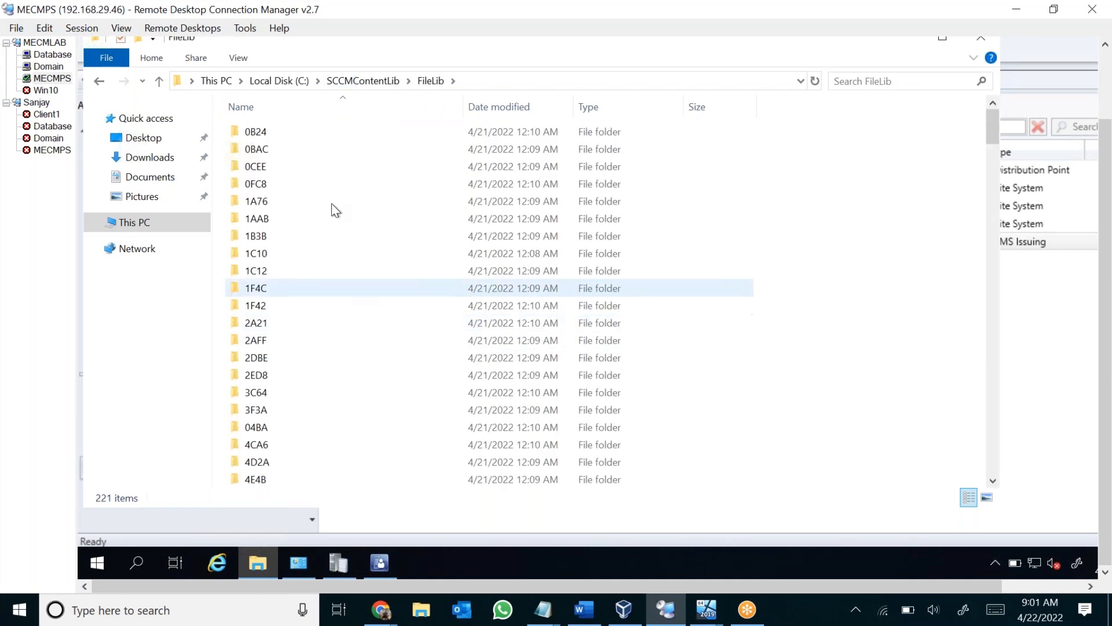
scroll(461, 436, down, 9)
scroll(461, 436, down, 20)
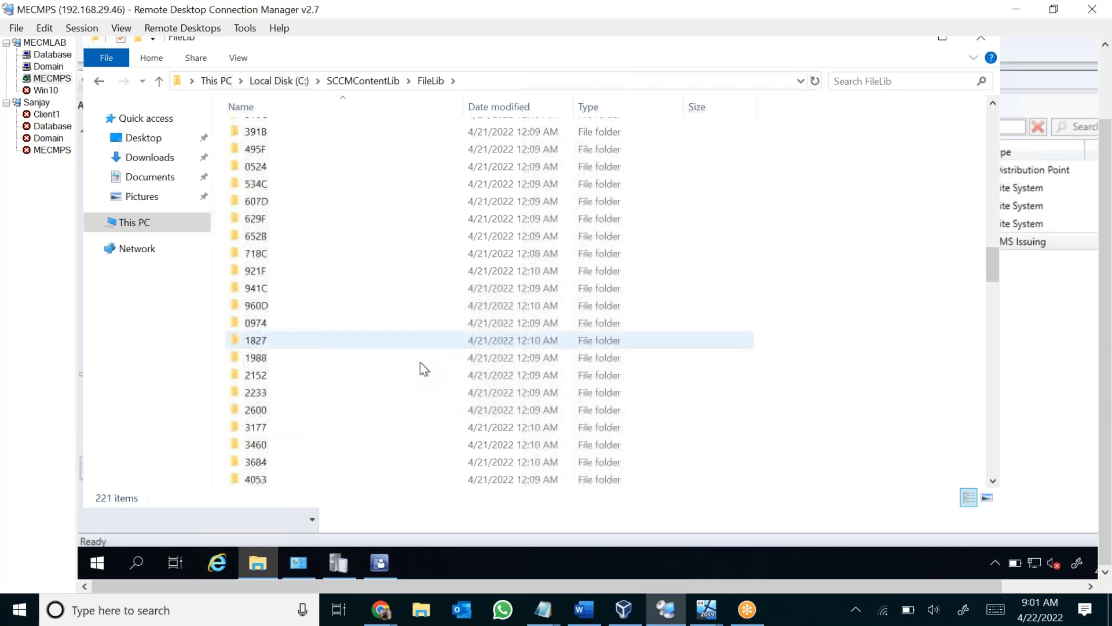
scroll(341, 366, down, 15)
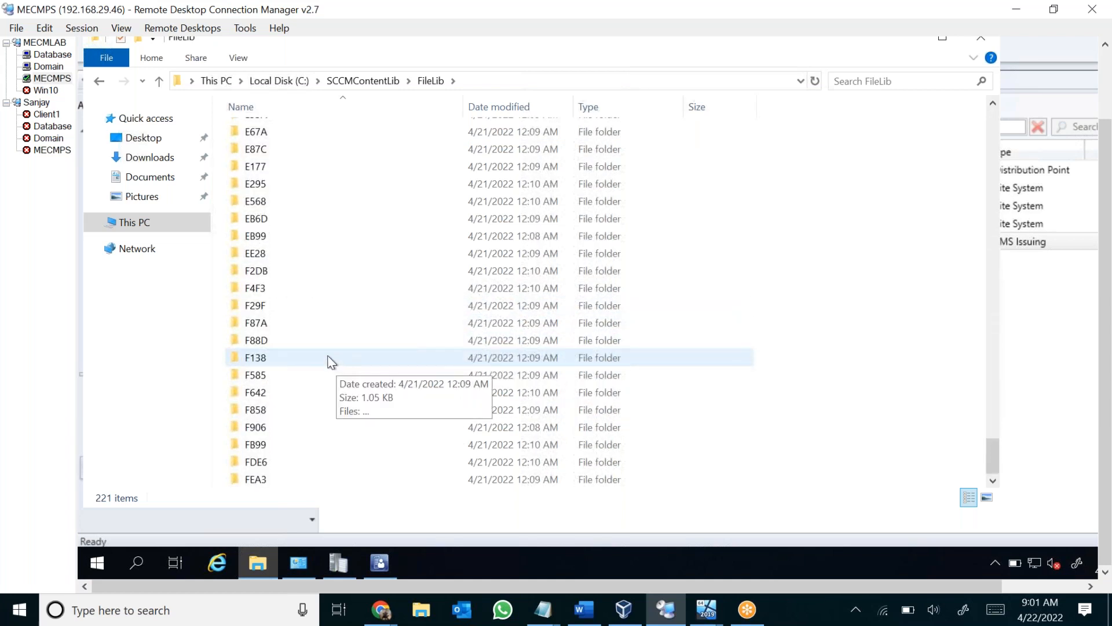
double_click(326, 358)
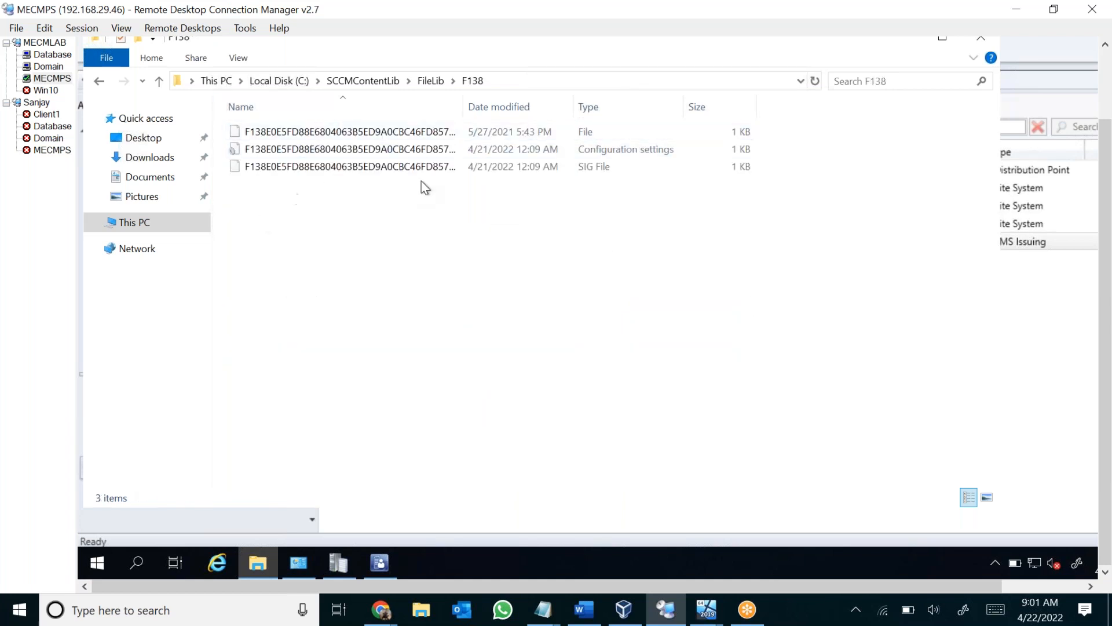
Widen the Name column in F138 to show full file names, and point out the SIG, INI and content files.
click(449, 150)
drag(462, 110, 701, 117)
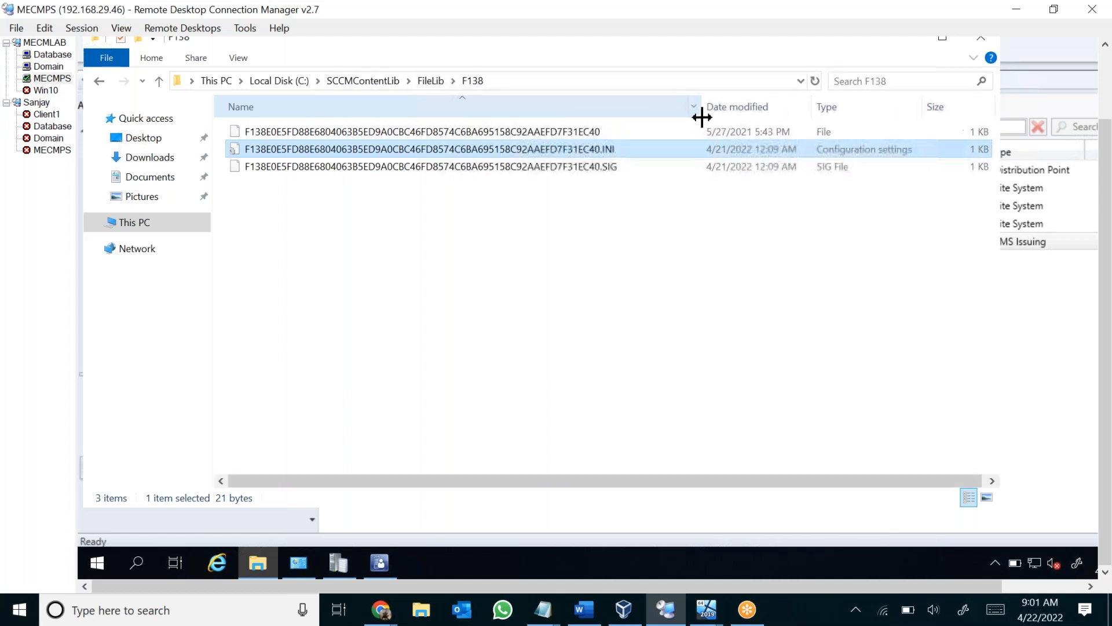
click(602, 169)
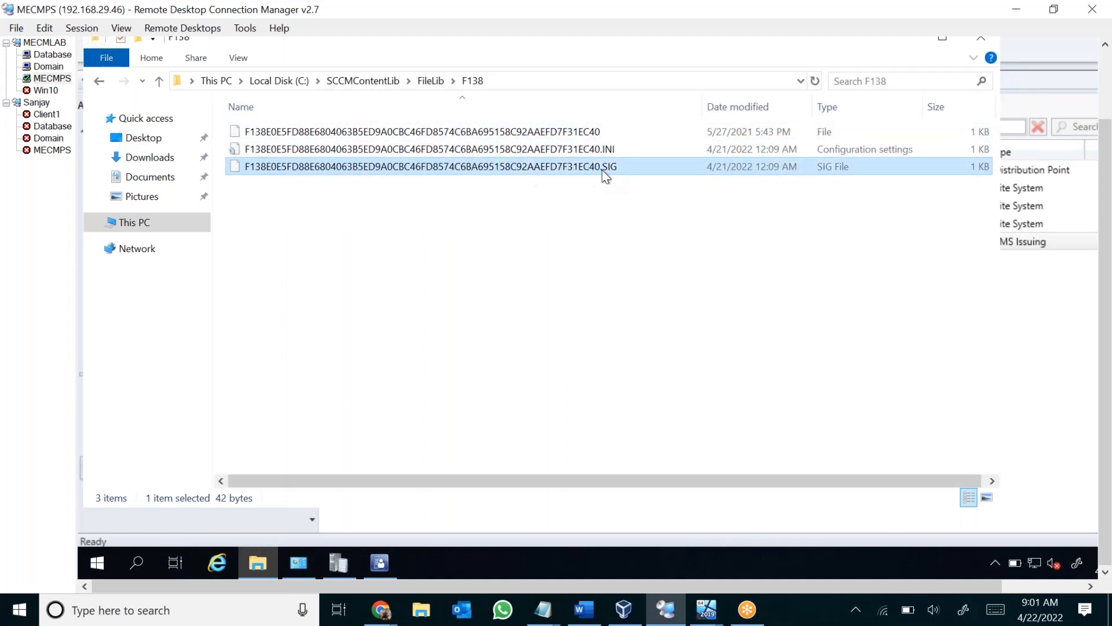
click(575, 149)
click(545, 132)
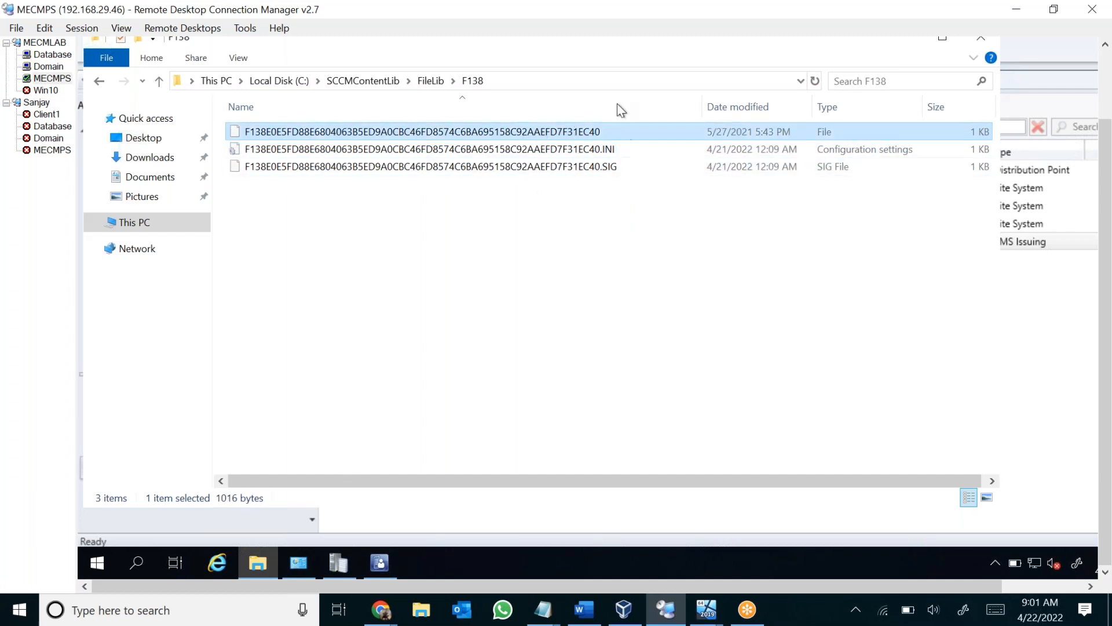
Go back through FileLib to the SCCMContentLib folder, moving the File Explorer window aside to uncover the console.
click(430, 81)
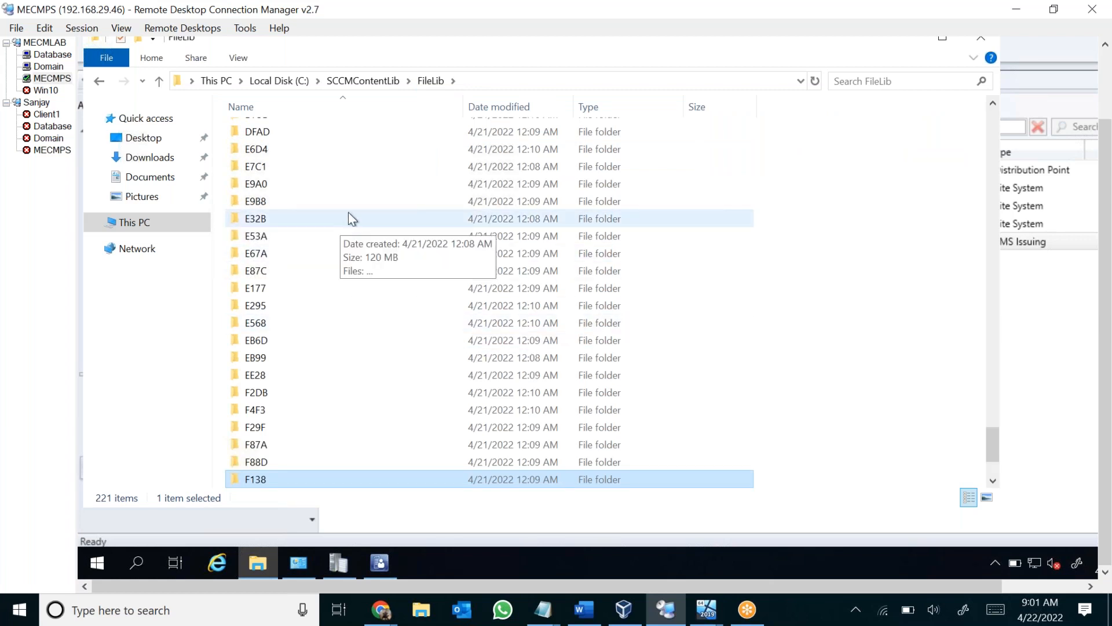
drag(409, 67, 533, 123)
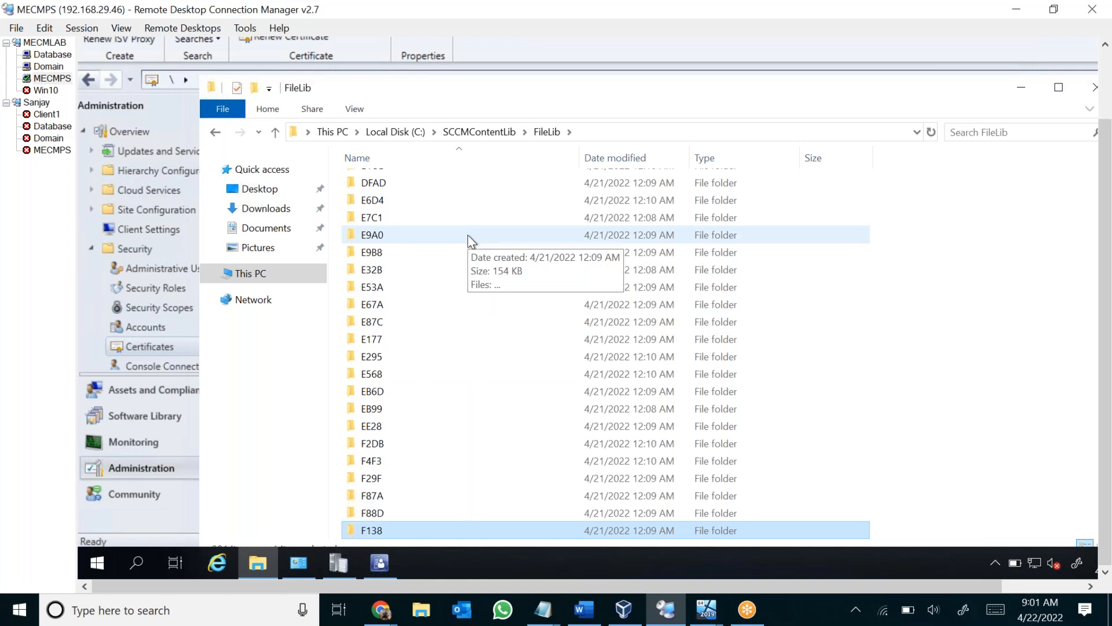
click(471, 132)
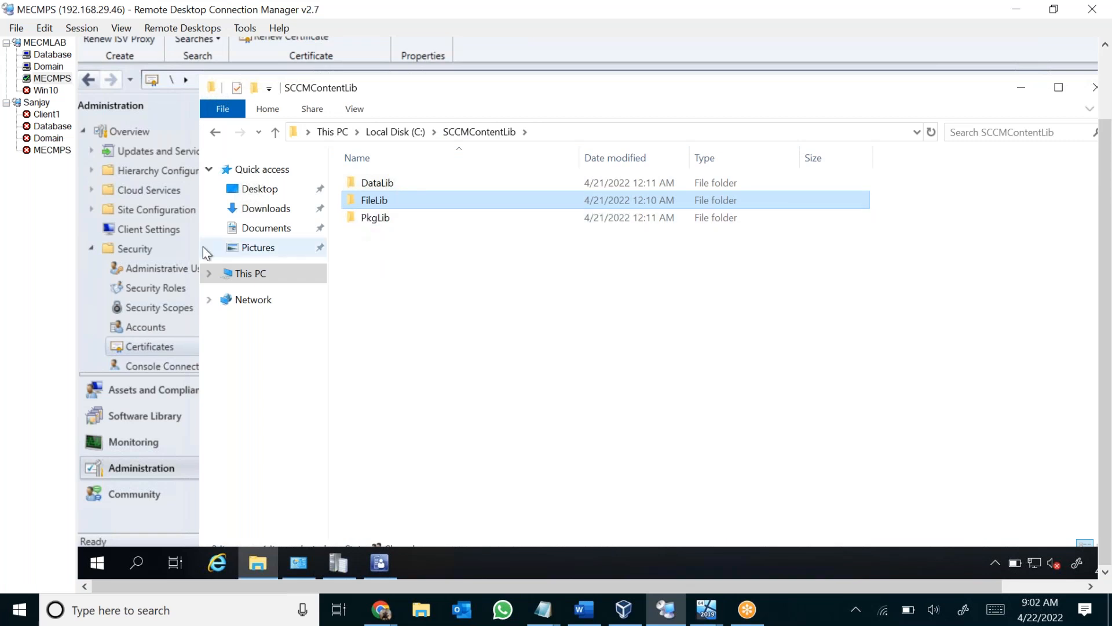
View the Applications list under Application Management in the Software Library, and return to the SCCMContentLib folder.
click(145, 421)
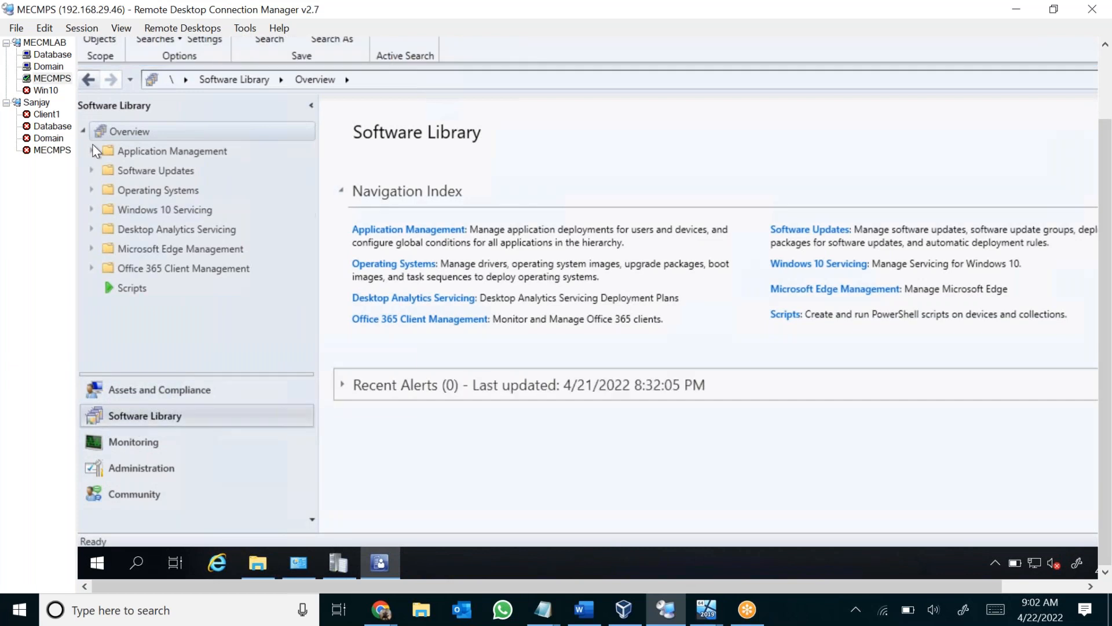
click(92, 150)
click(162, 174)
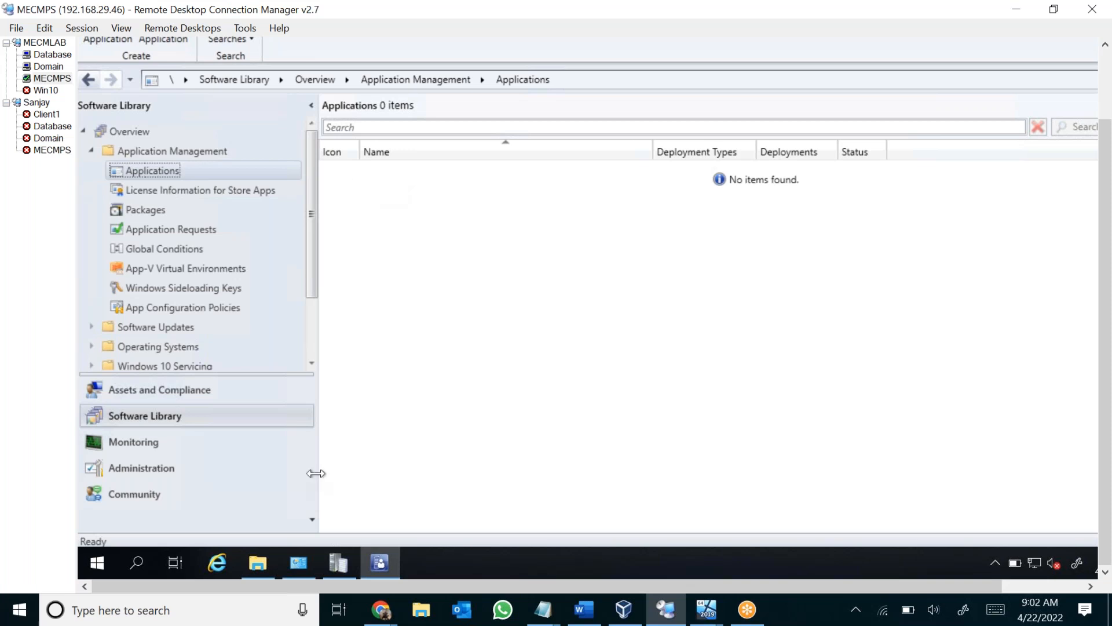
click(264, 569)
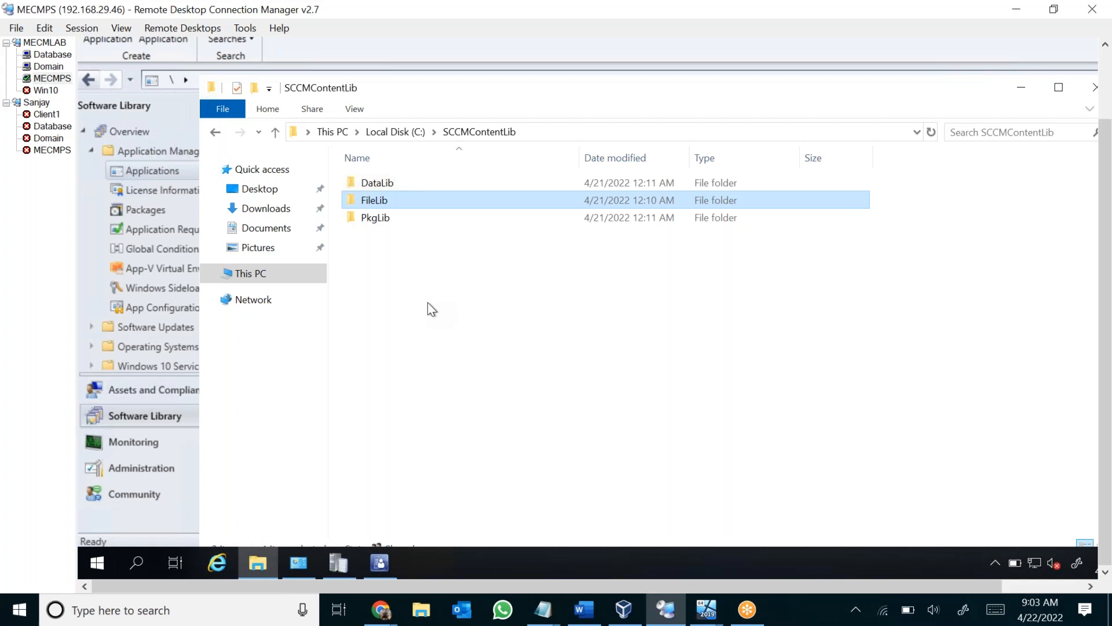
Switch to Chrome and search Google for "sccm content library".
mouse_move(379, 609)
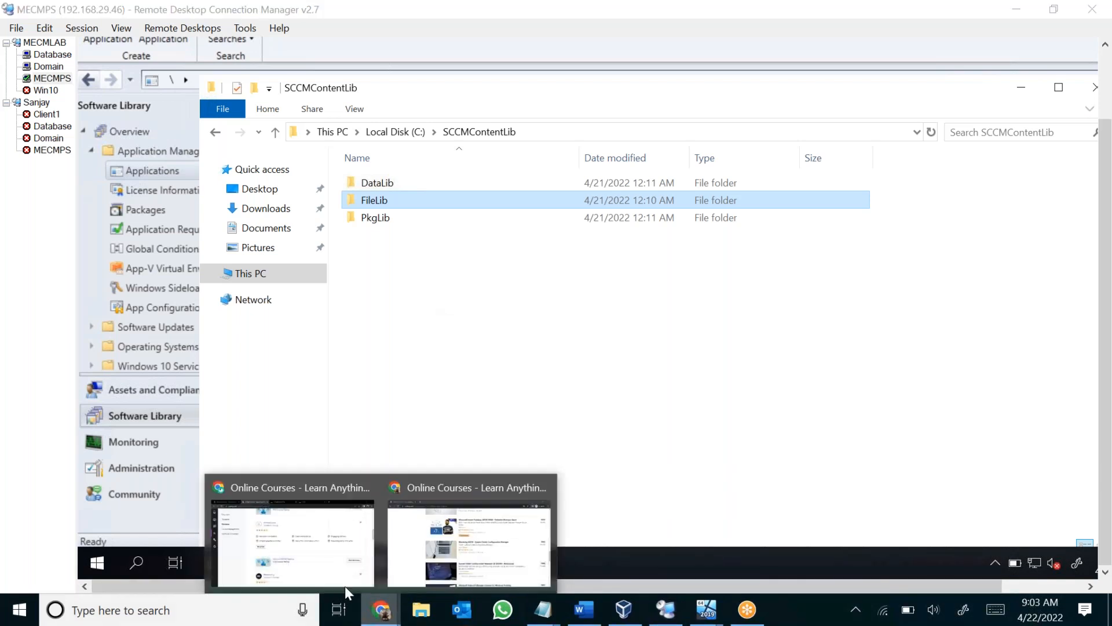
click(295, 521)
click(255, 42)
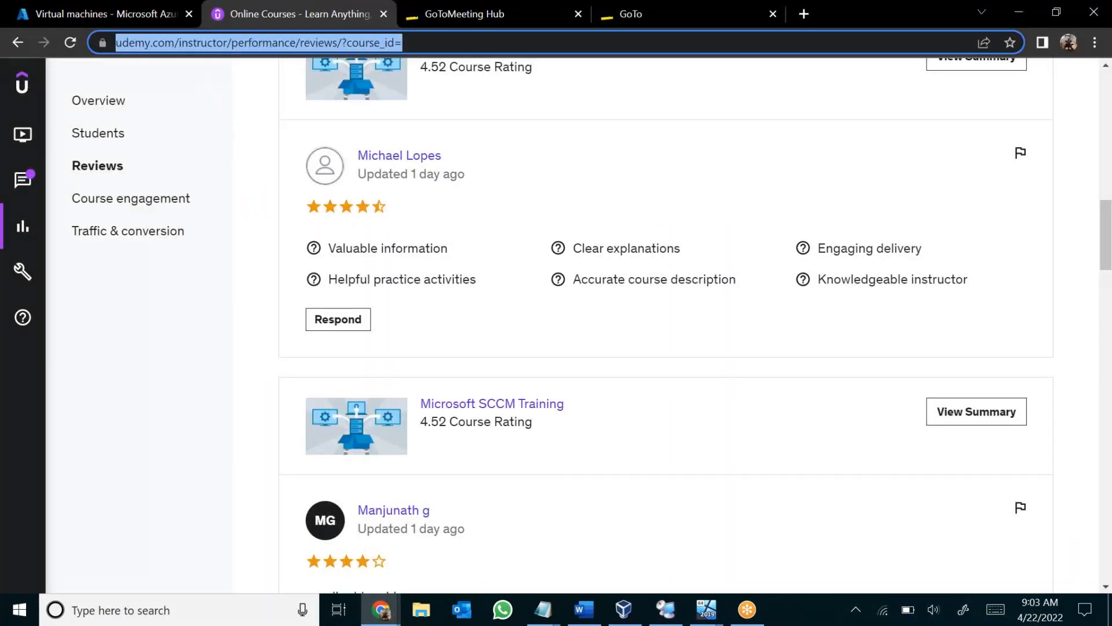
text(sccm cont)
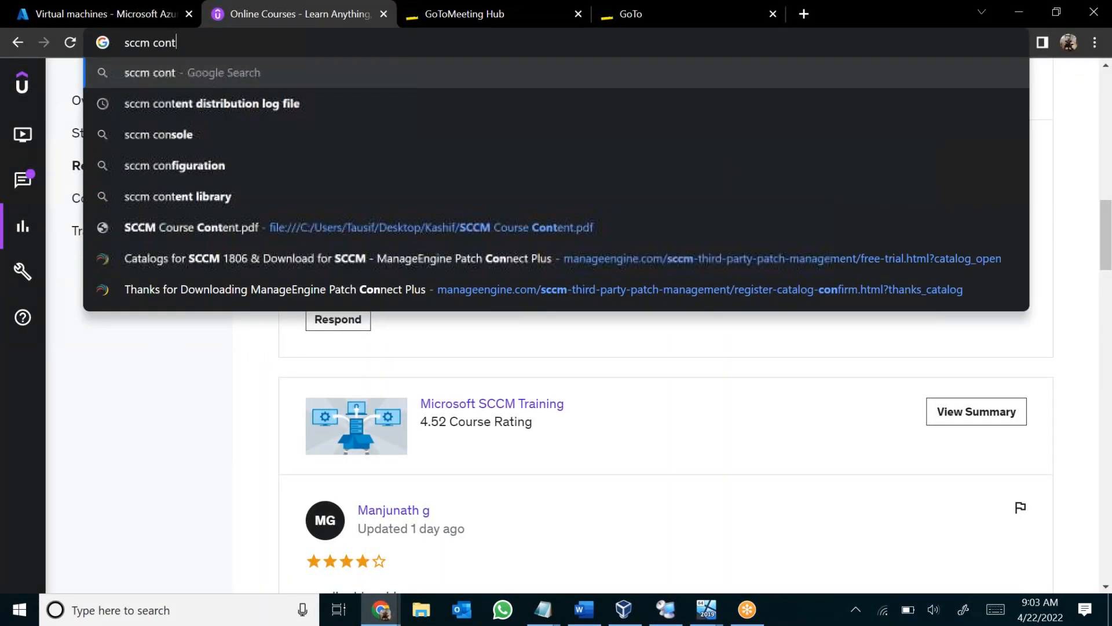
text(ent lib)
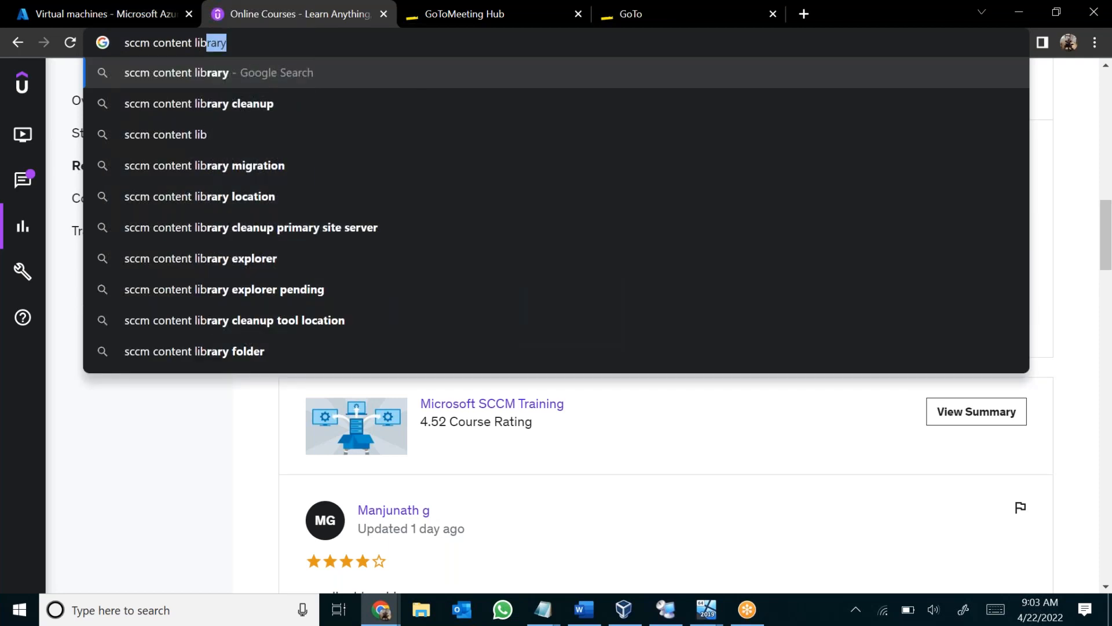
key(Down)
key(Up)
key(Return)
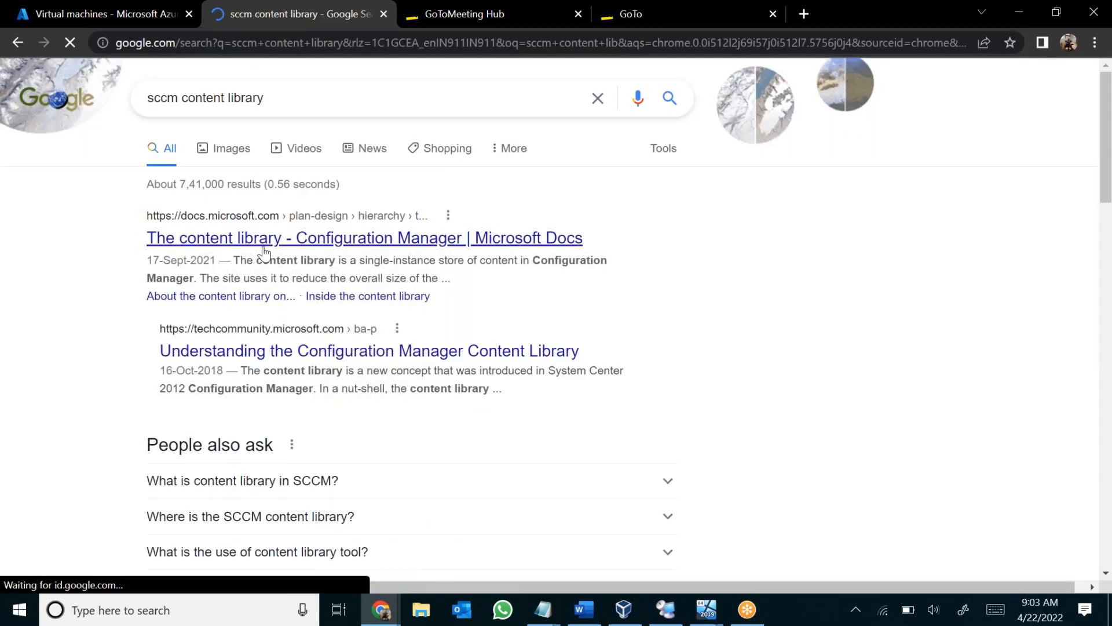
Open the search result "Understanding the new content library store in 5 minutes" in a new tab.
scroll(278, 348, down, 5)
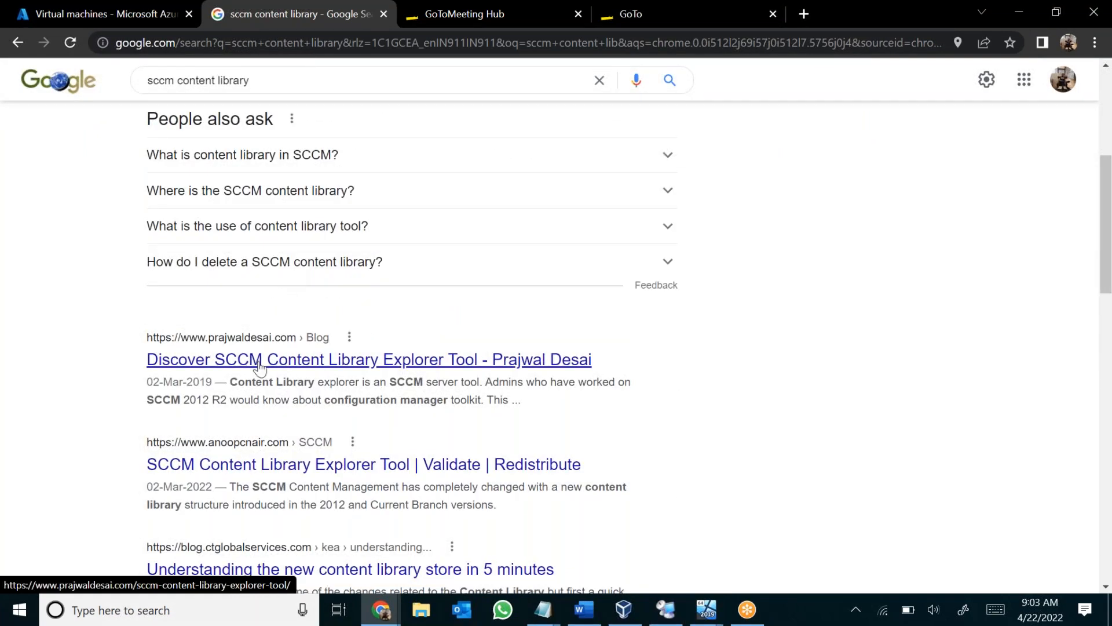
click(370, 363)
scroll(312, 382, down, 3)
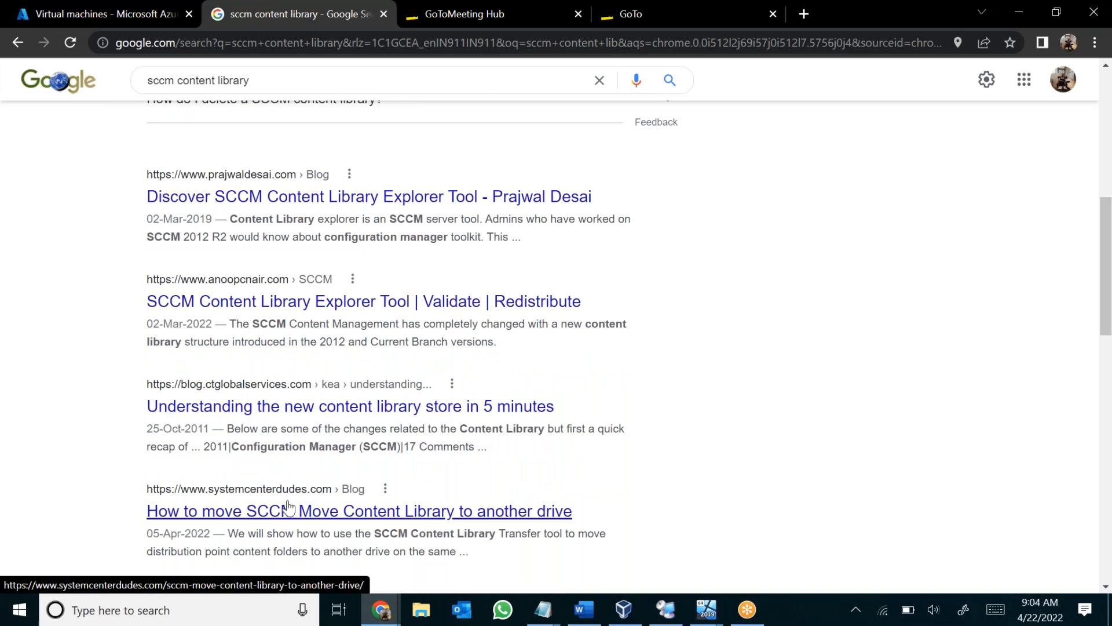
right_click(321, 415)
click(348, 429)
Look further through the search results and open the YouTube video "Deep Dive Into the Content Library".
scroll(290, 289, down, 6)
scroll(226, 142, up, 7)
scroll(256, 90, down, 8)
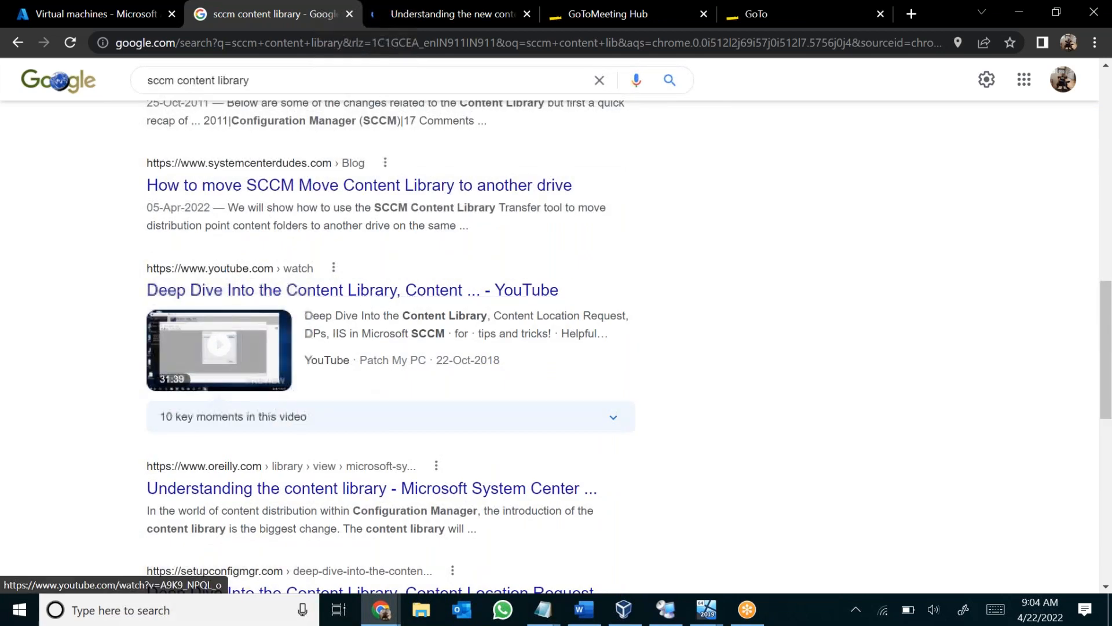
drag(361, 359, 462, 360)
click(392, 360)
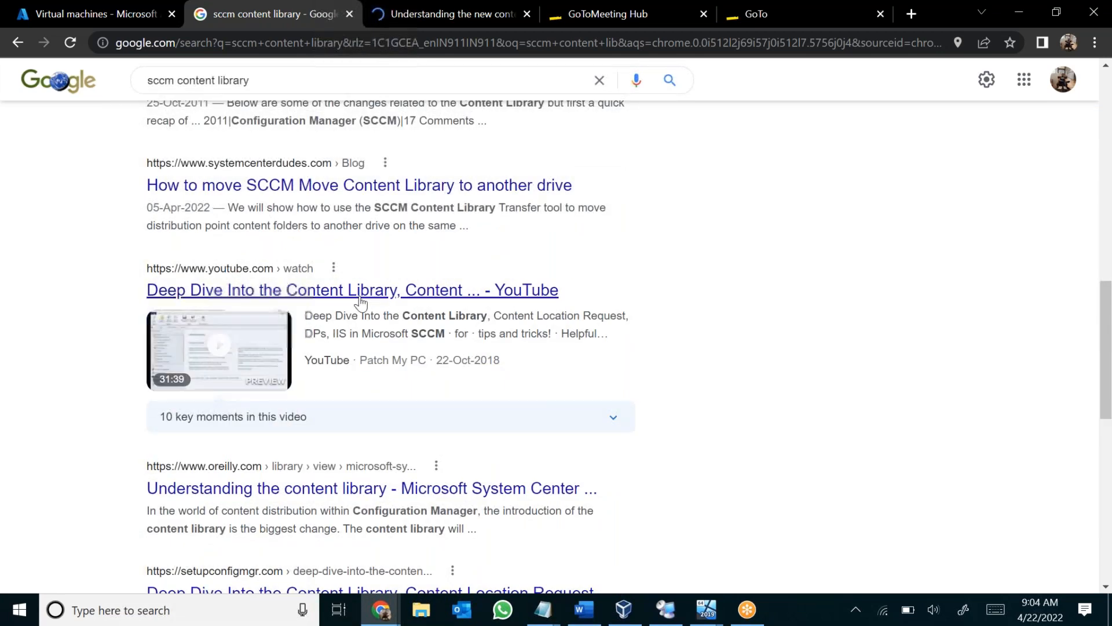
click(360, 295)
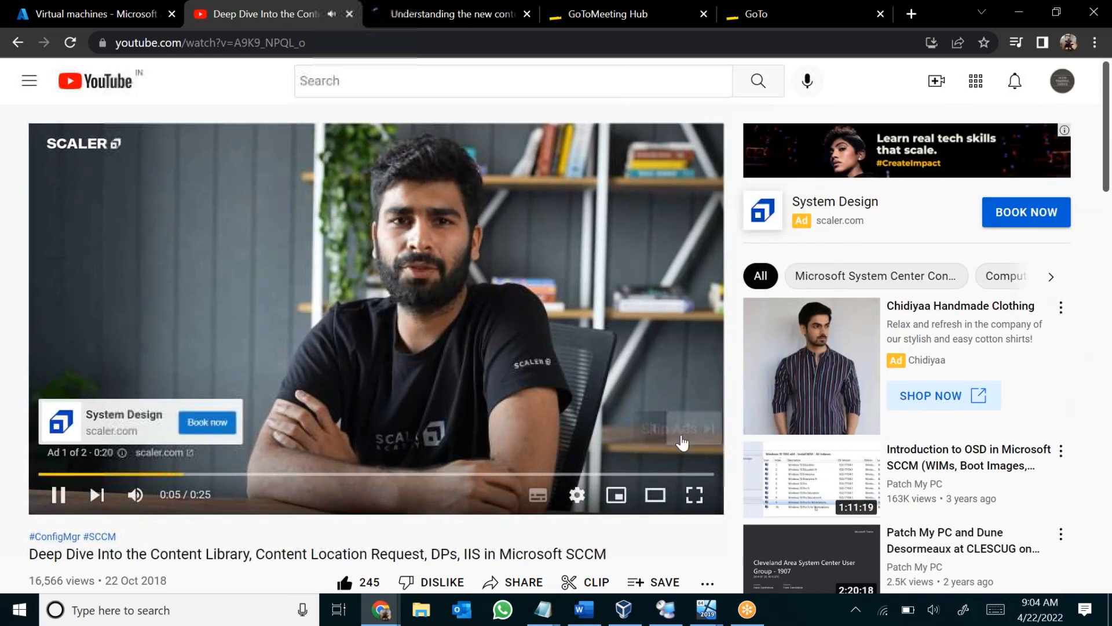
Skip the advertisement, pause the content library video and select its web address.
click(666, 429)
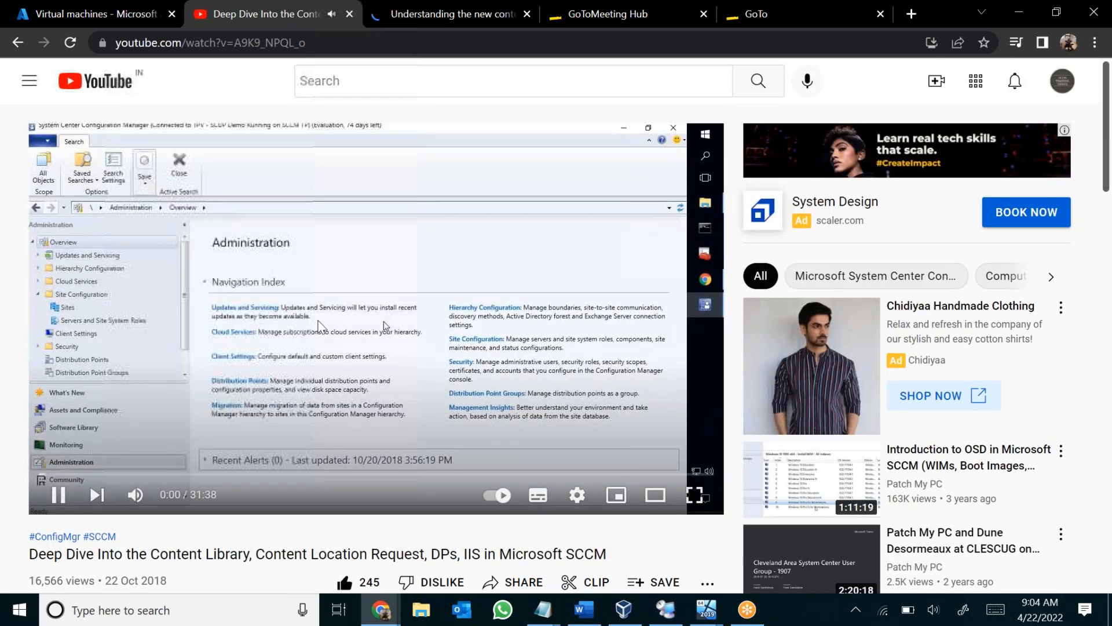
click(345, 49)
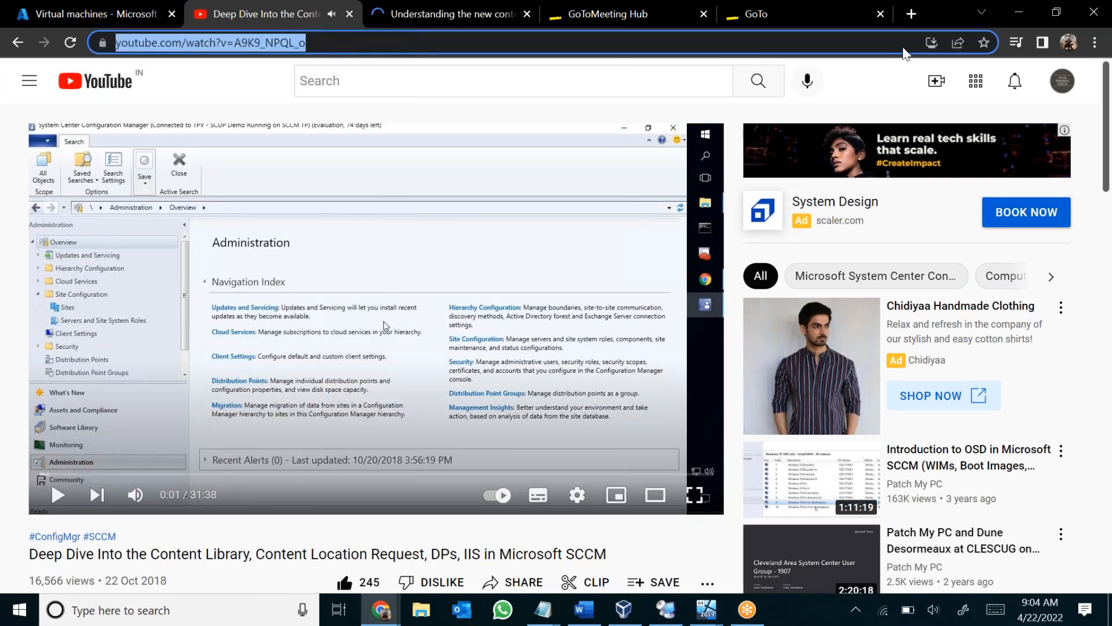
click(789, 30)
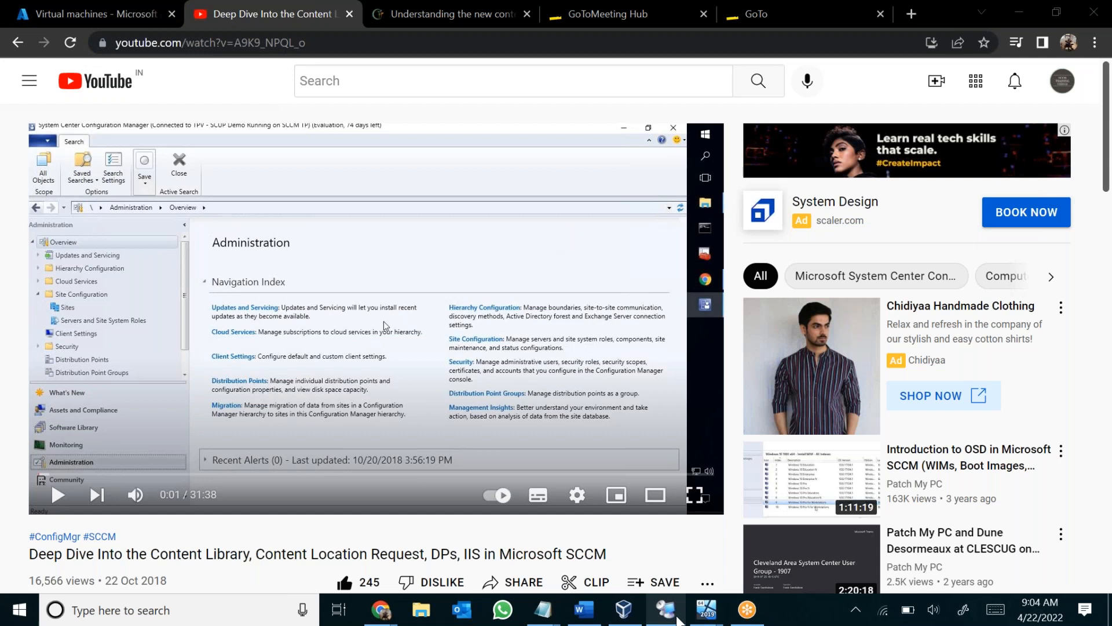
Switch back to the MECMPS session in Remote Desktop Connection Manager and view the folders on Local Disk (C:).
click(687, 586)
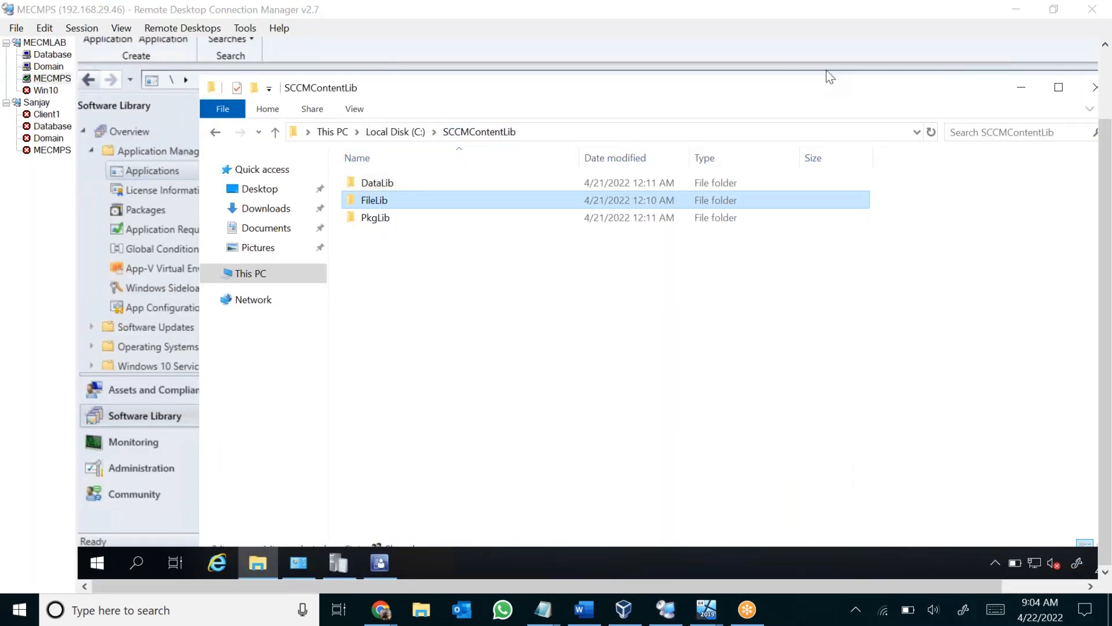
drag(389, 167, 707, 354)
click(754, 343)
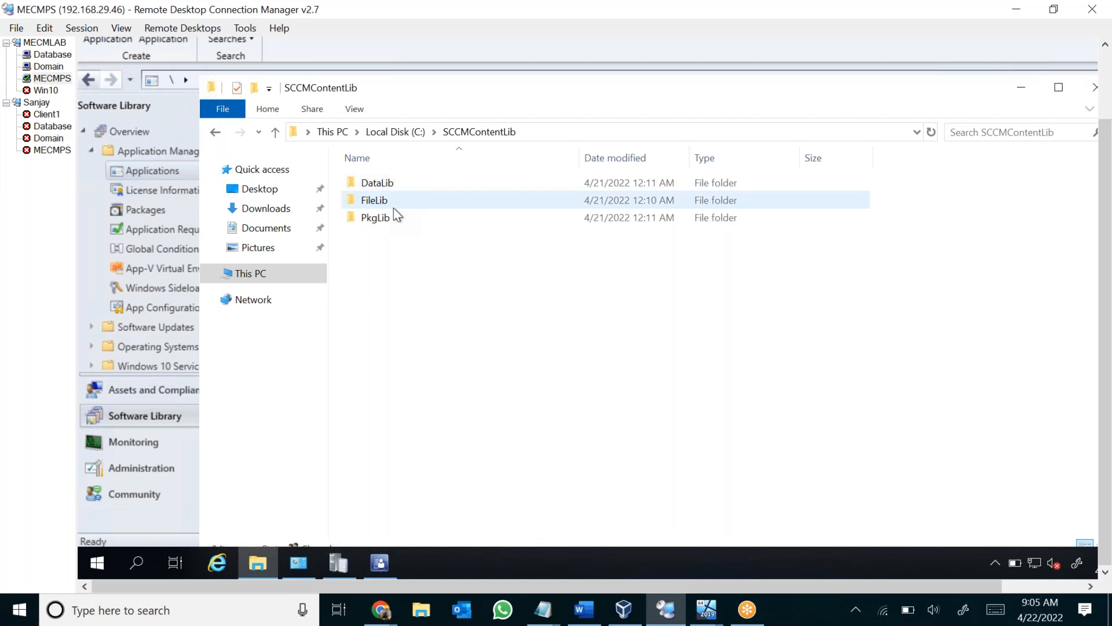
click(250, 273)
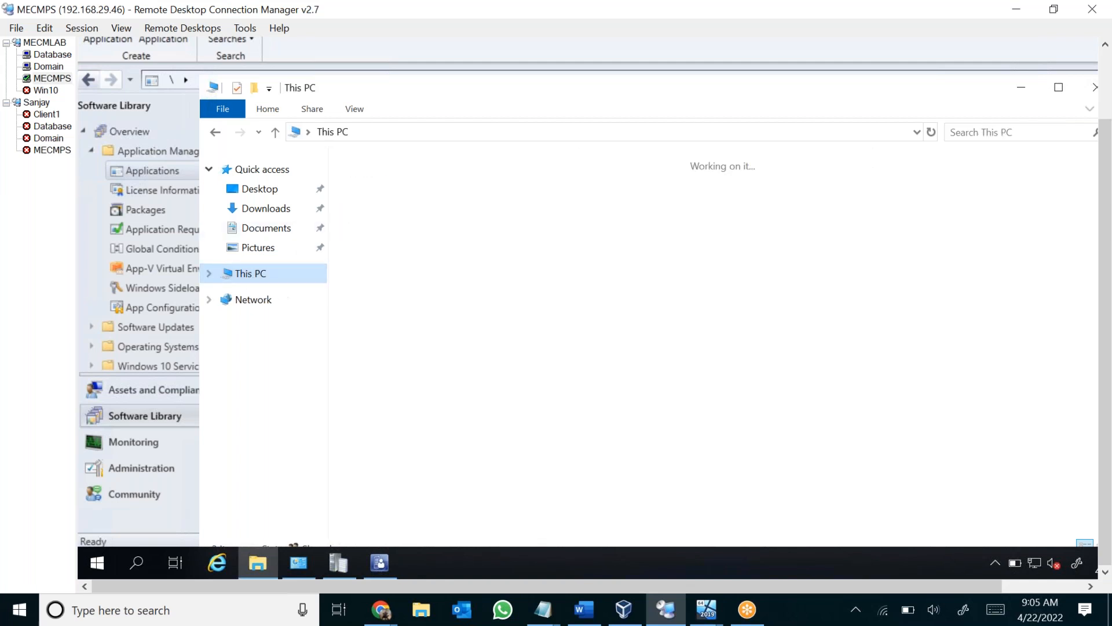
double_click(461, 363)
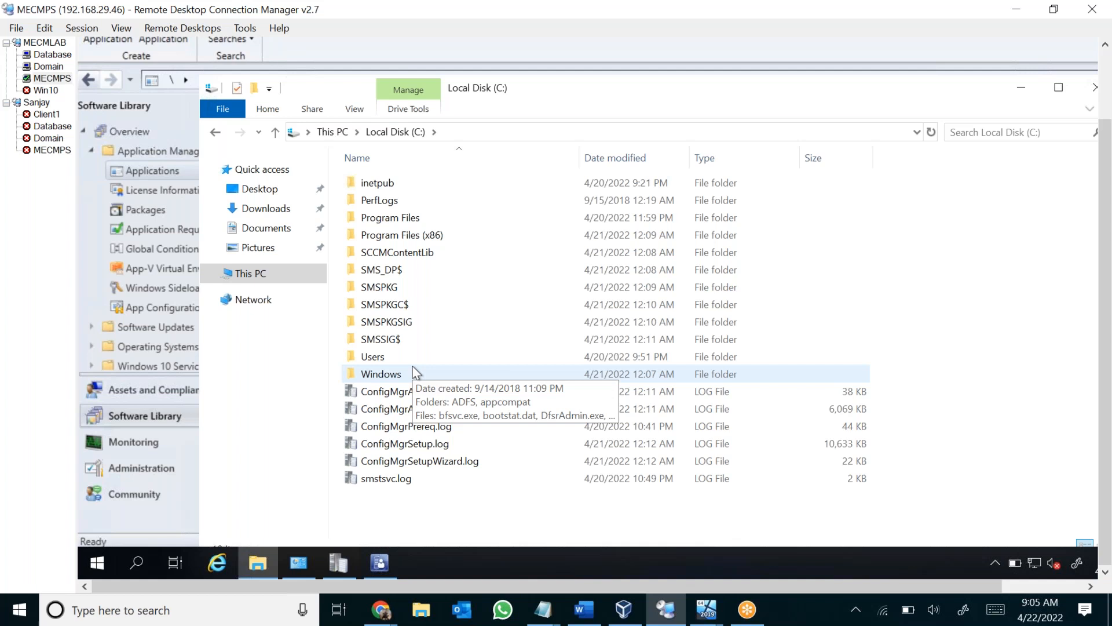
Under Site Configuration in Administration, open Servers and Site System Roles and show the full list of roles for \\MECMPS.lab.com.
click(166, 473)
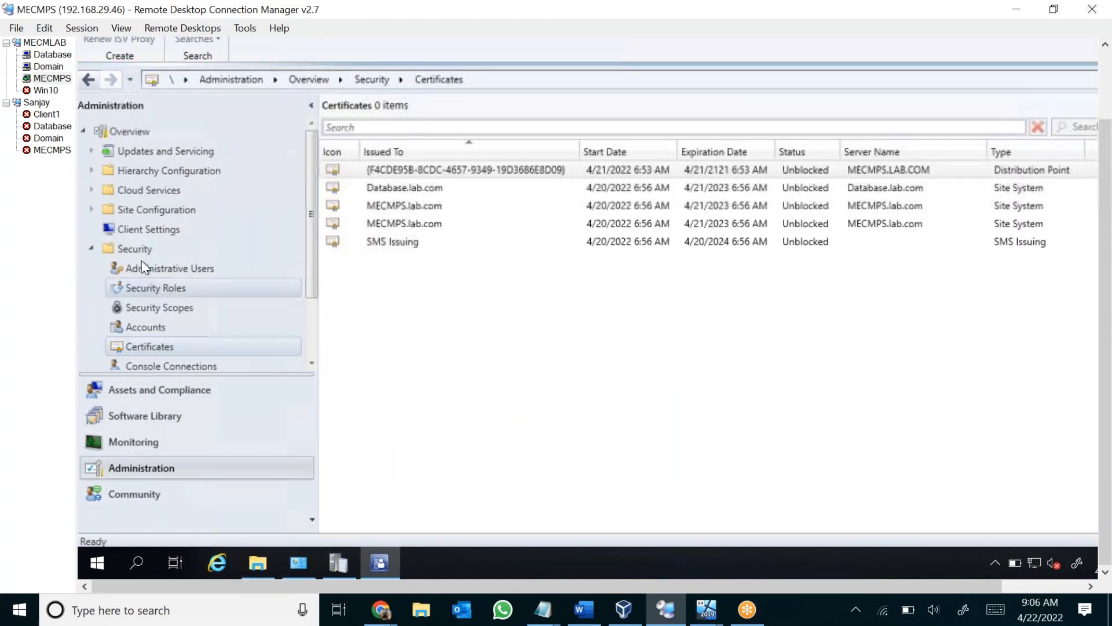
click(92, 247)
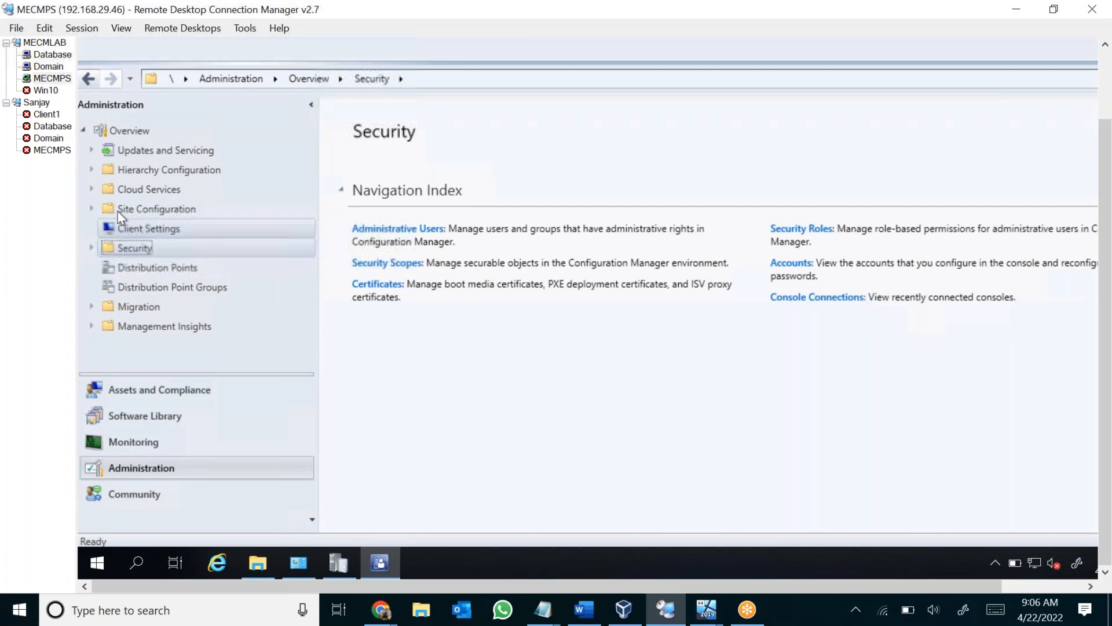
click(91, 209)
click(134, 230)
click(156, 248)
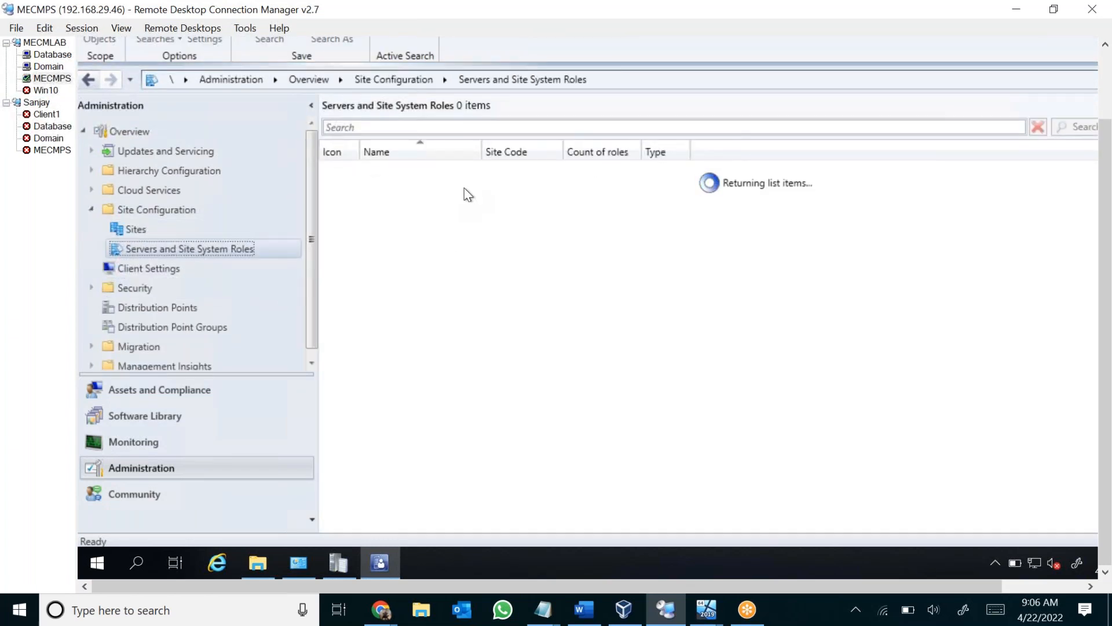
click(427, 188)
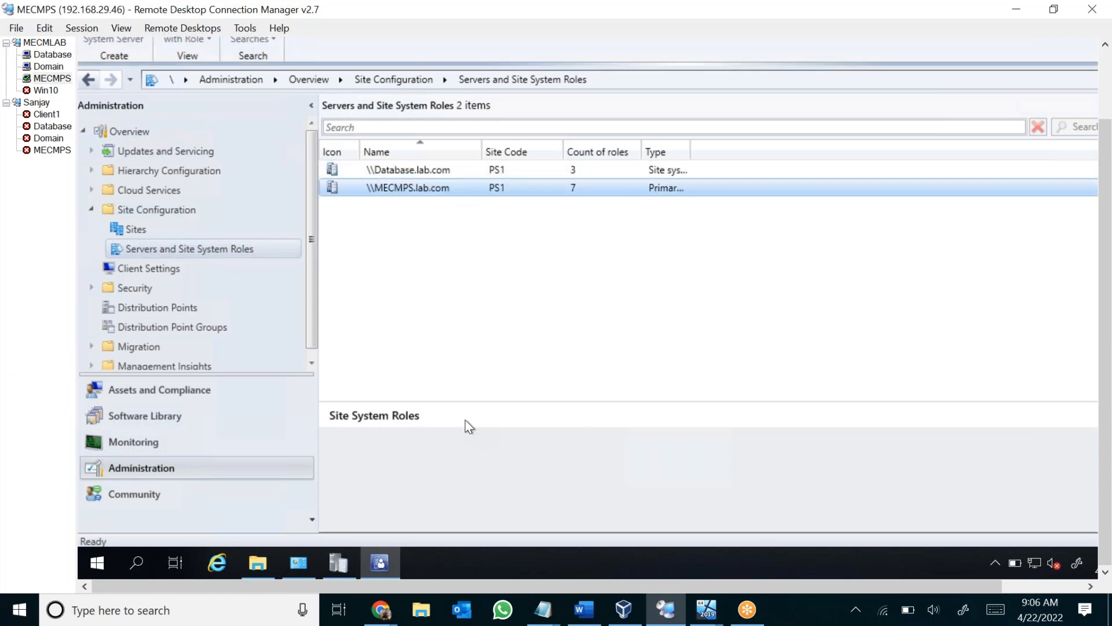
drag(469, 402, 467, 267)
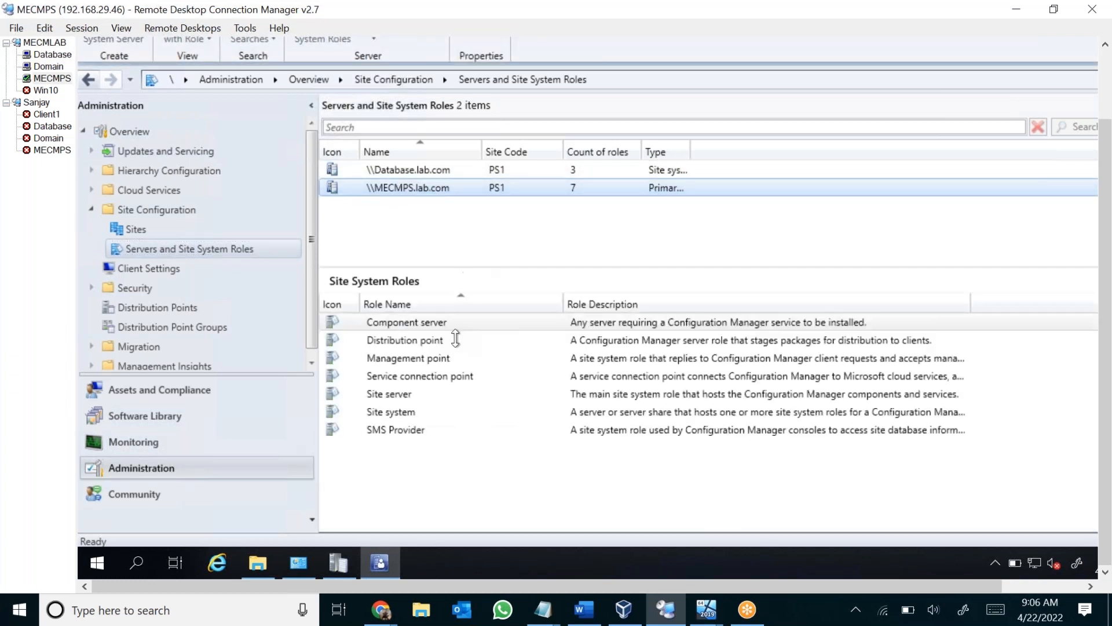
Open the properties of the Distribution point role on \\MECMPS.lab.com and read the Content Validation settings.
click(409, 343)
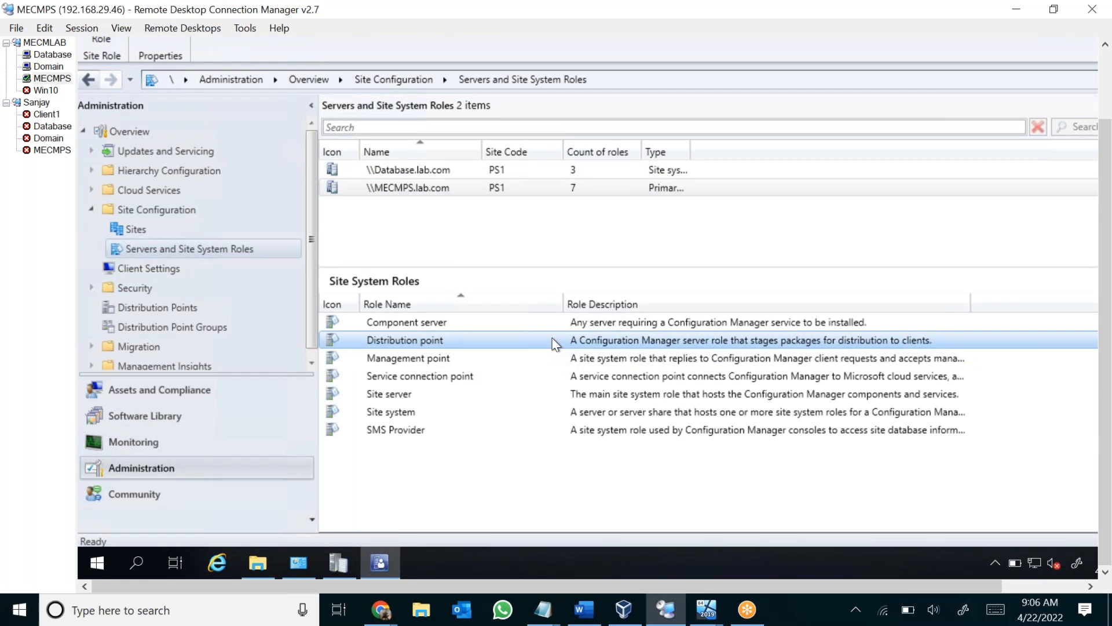
right_click(427, 340)
click(503, 374)
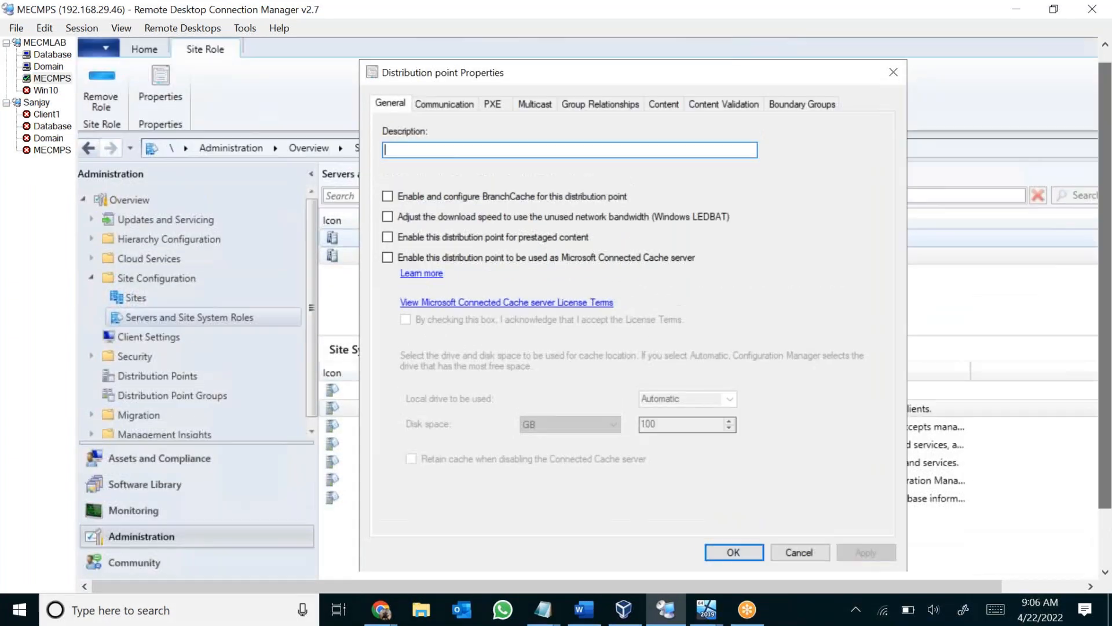
click(723, 42)
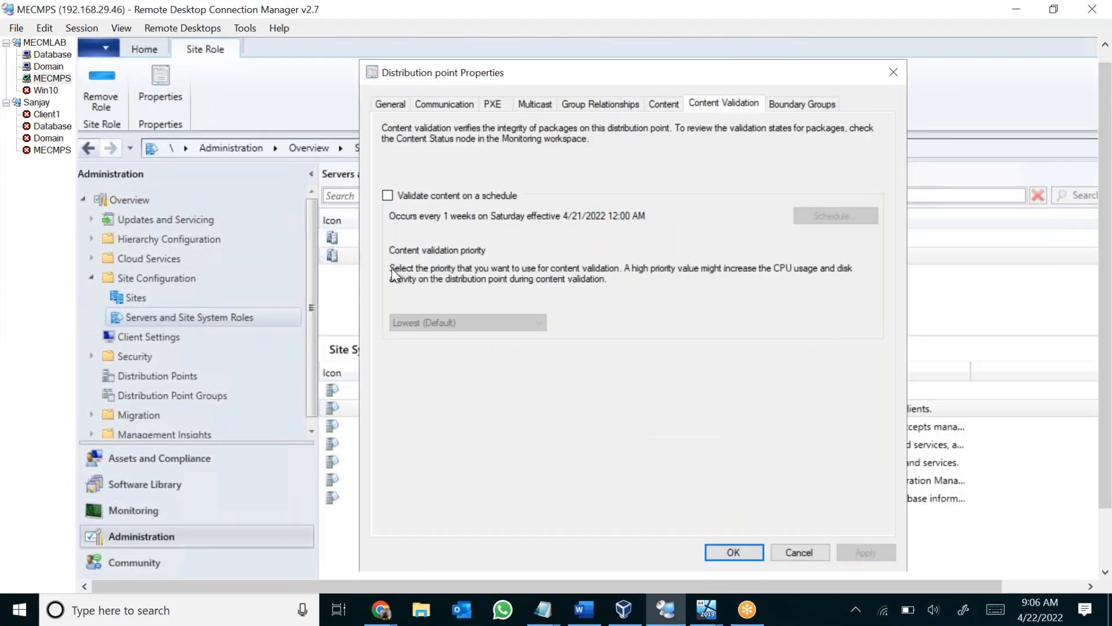
drag(399, 216, 515, 215)
click(530, 215)
Try enabling content validation on a schedule, view the custom schedule options, and discard the changes.
click(387, 196)
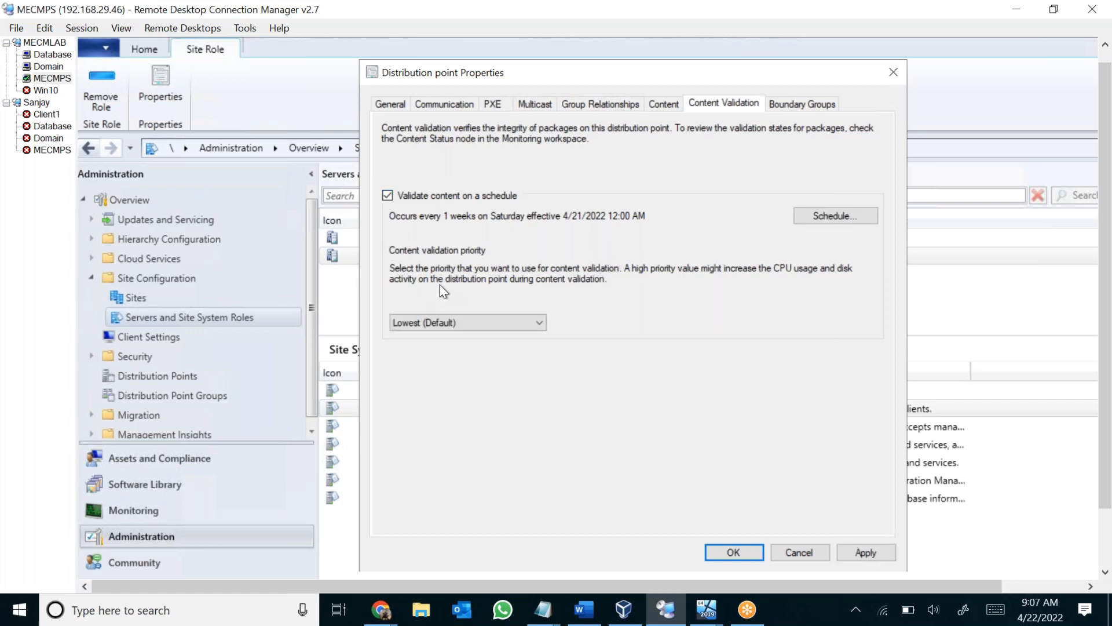
click(835, 223)
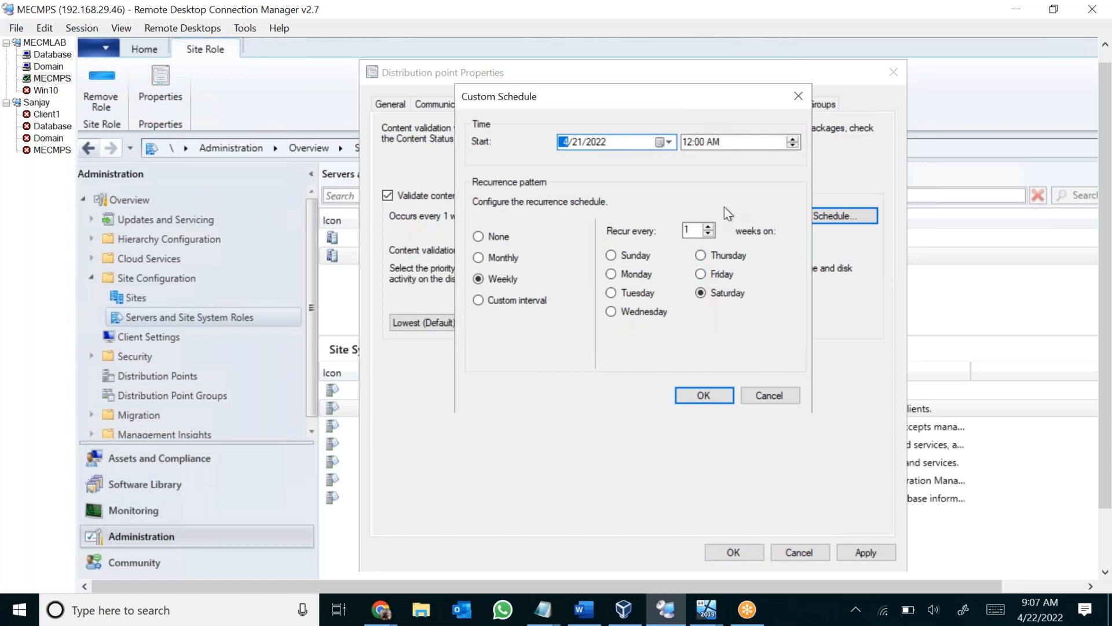
click(774, 398)
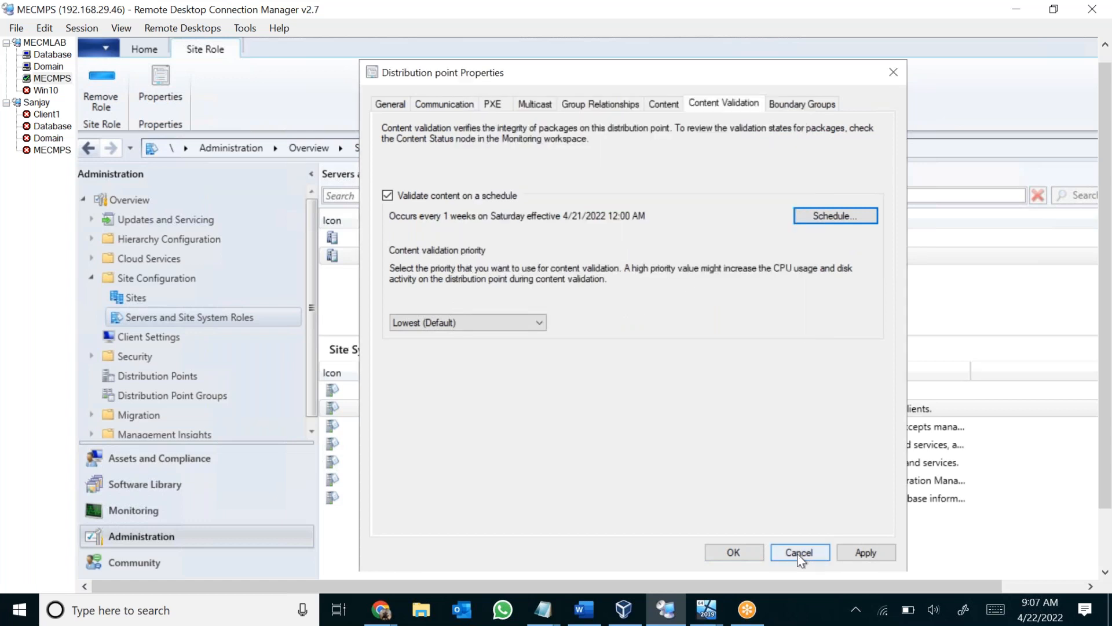
click(797, 553)
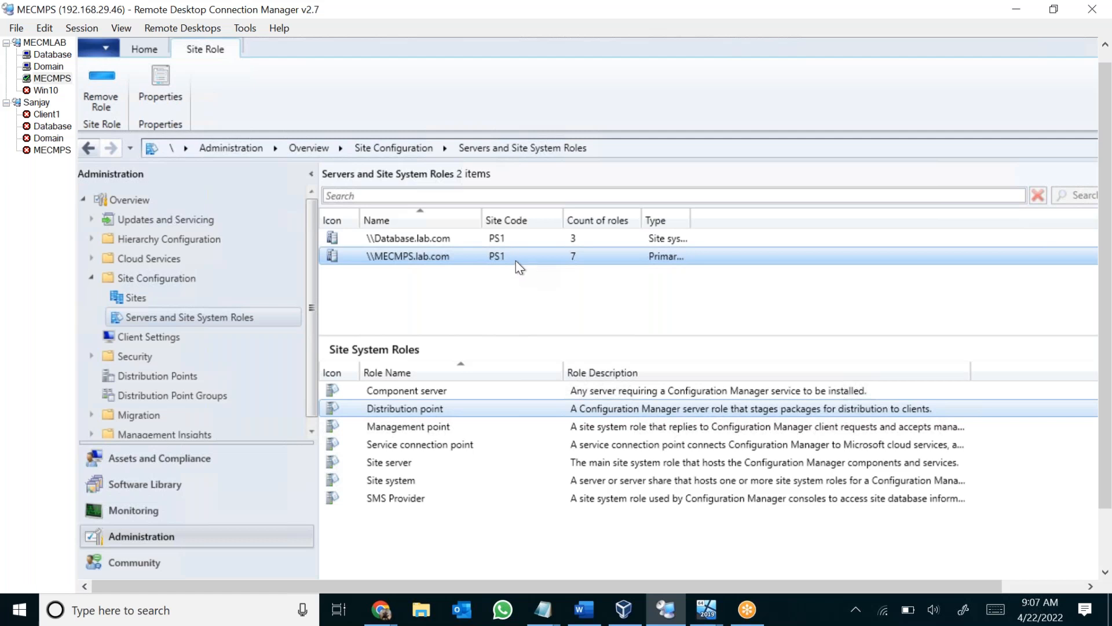
Open distmgr.log from C:\Program Files\Microsoft Configuration Manager\Logs and look through its recent entries.
drag(1102, 429, 1102, 497)
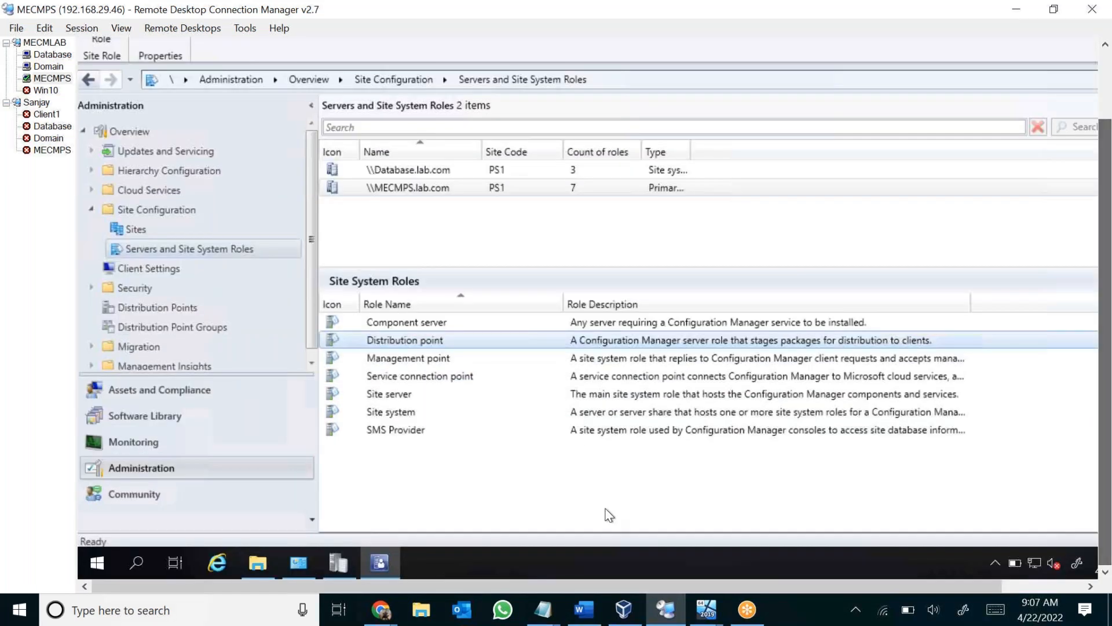
click(258, 562)
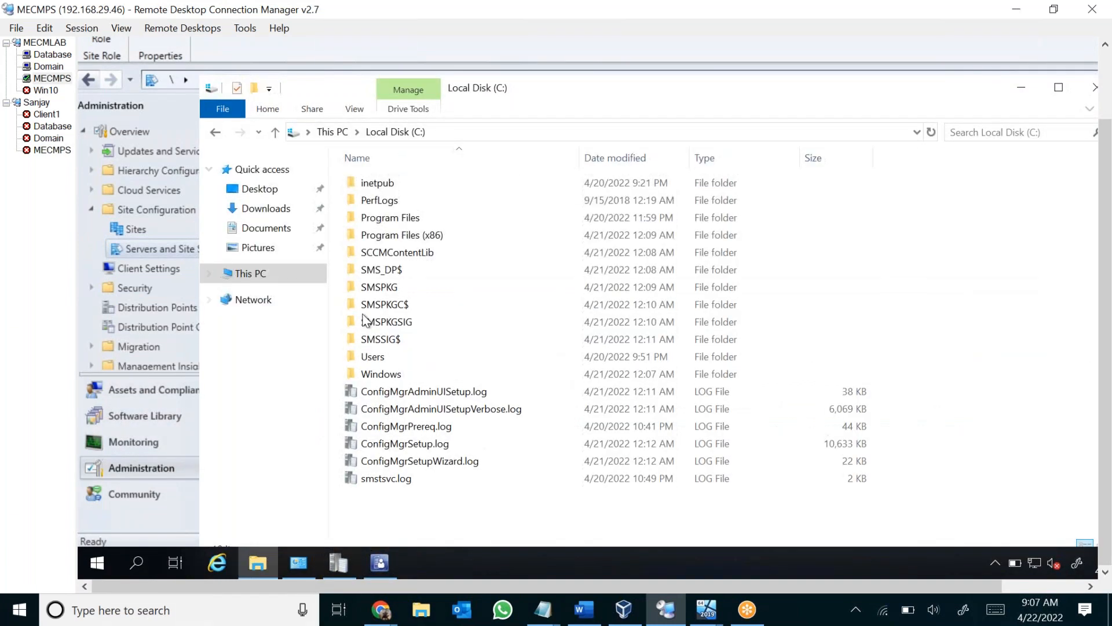
double_click(390, 218)
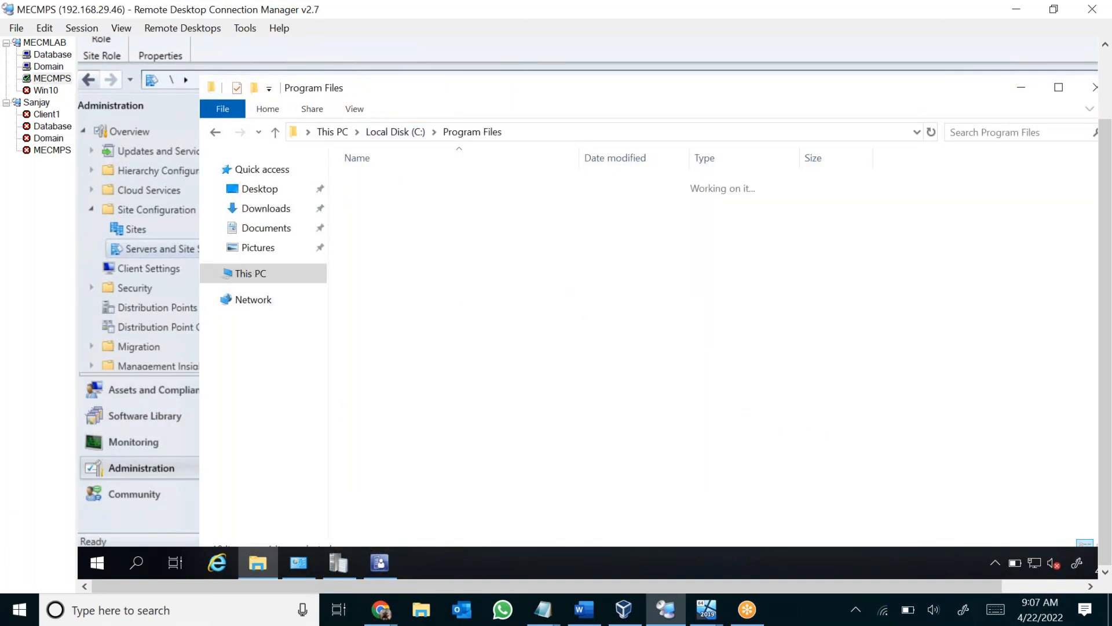
click(405, 218)
double_click(406, 218)
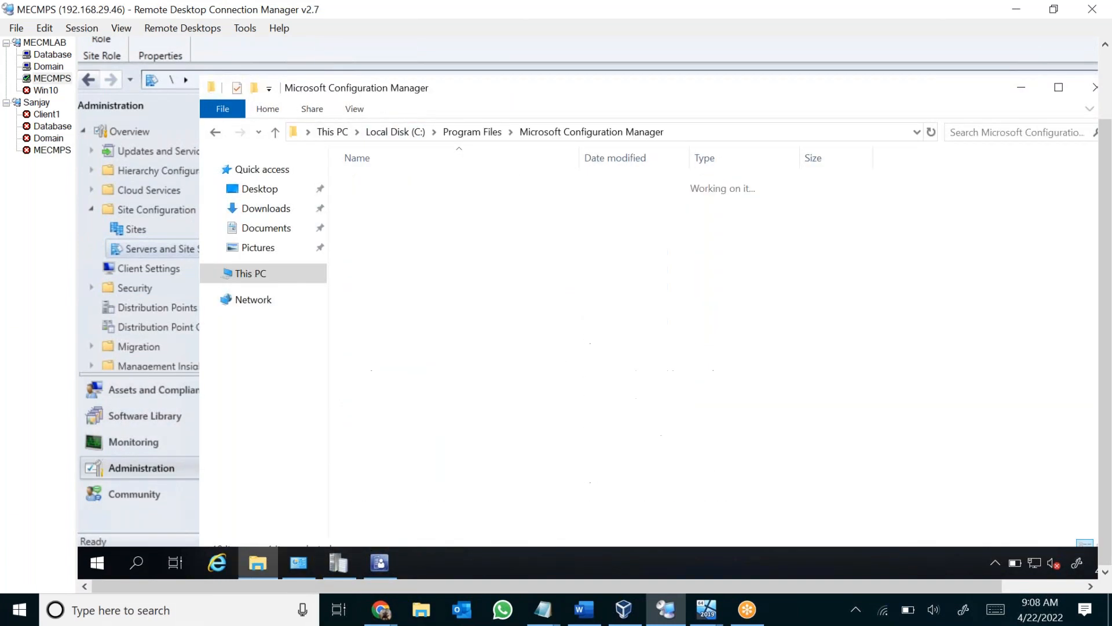
double_click(371, 443)
key(Return)
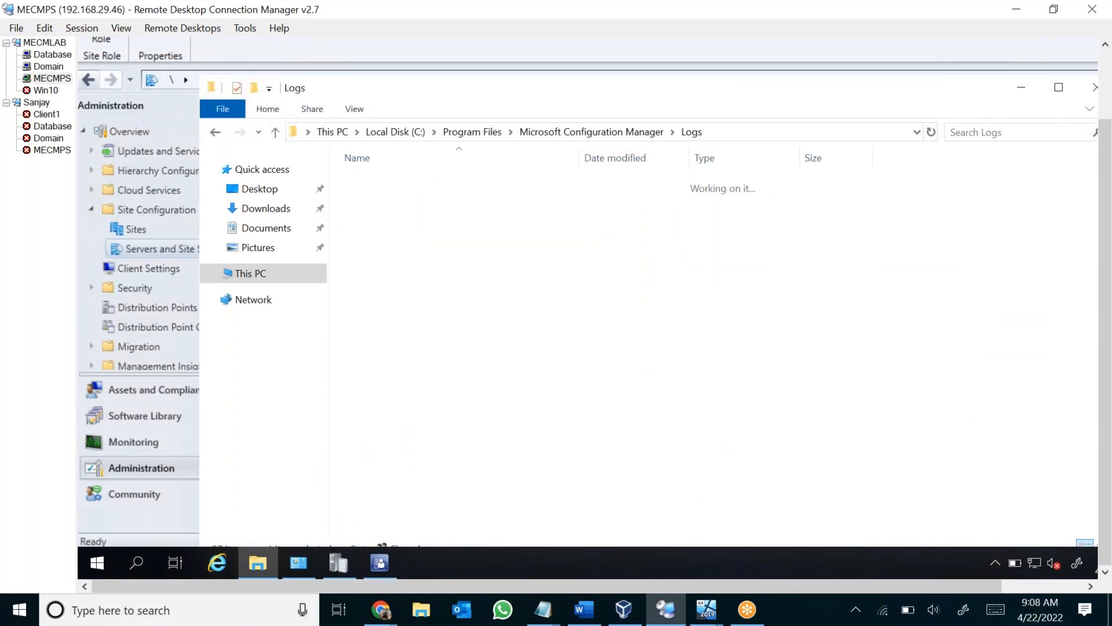
text(di)
key(Return)
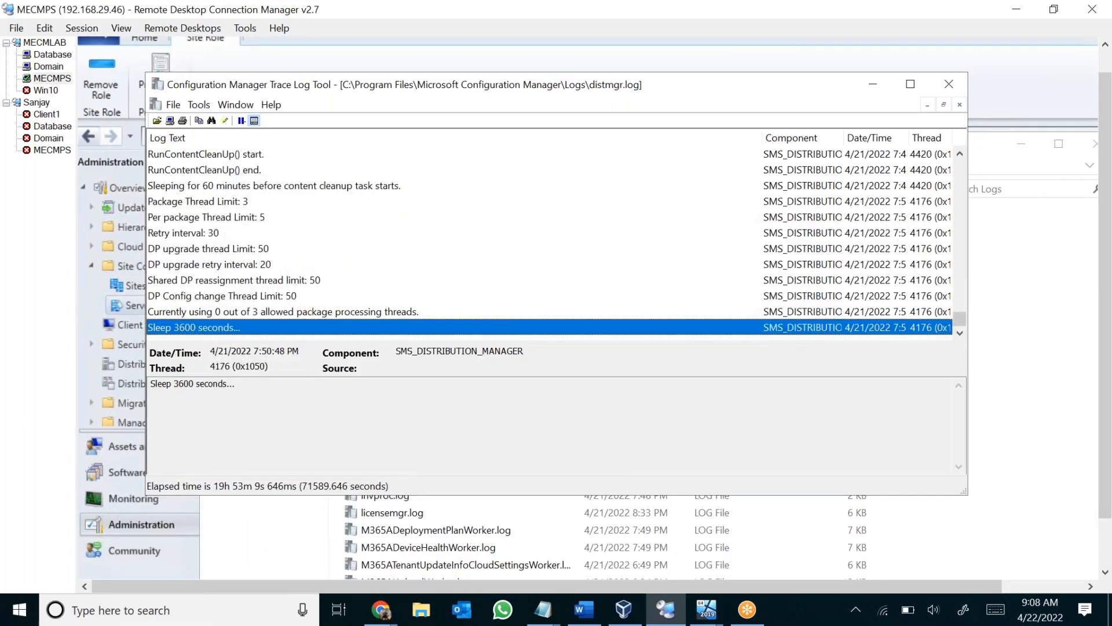
scroll(377, 237, up, 10)
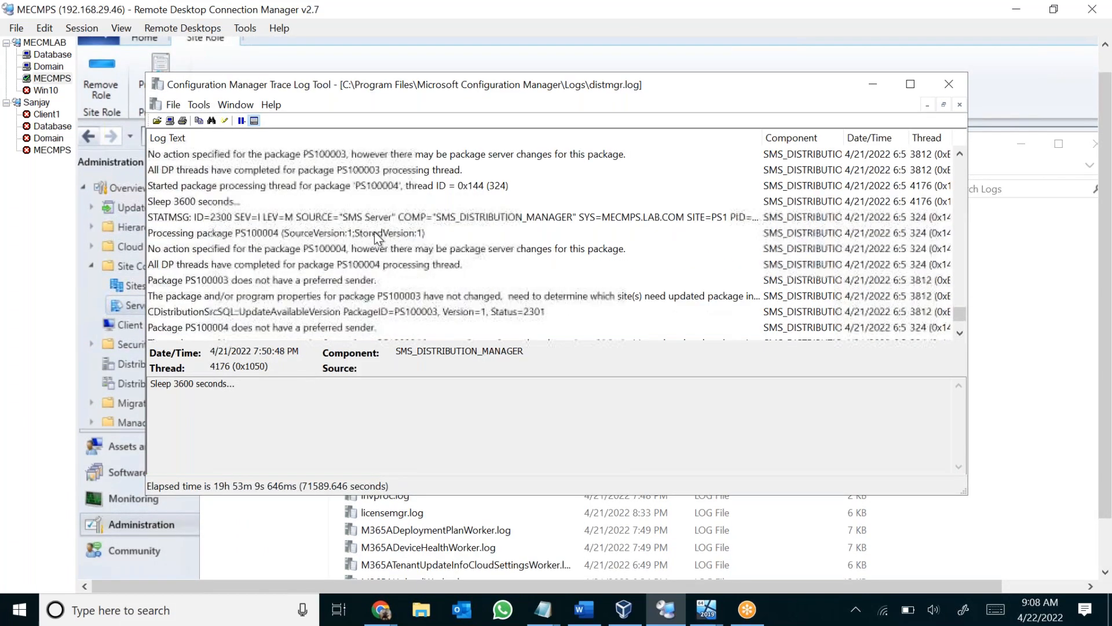
drag(455, 102, 592, 152)
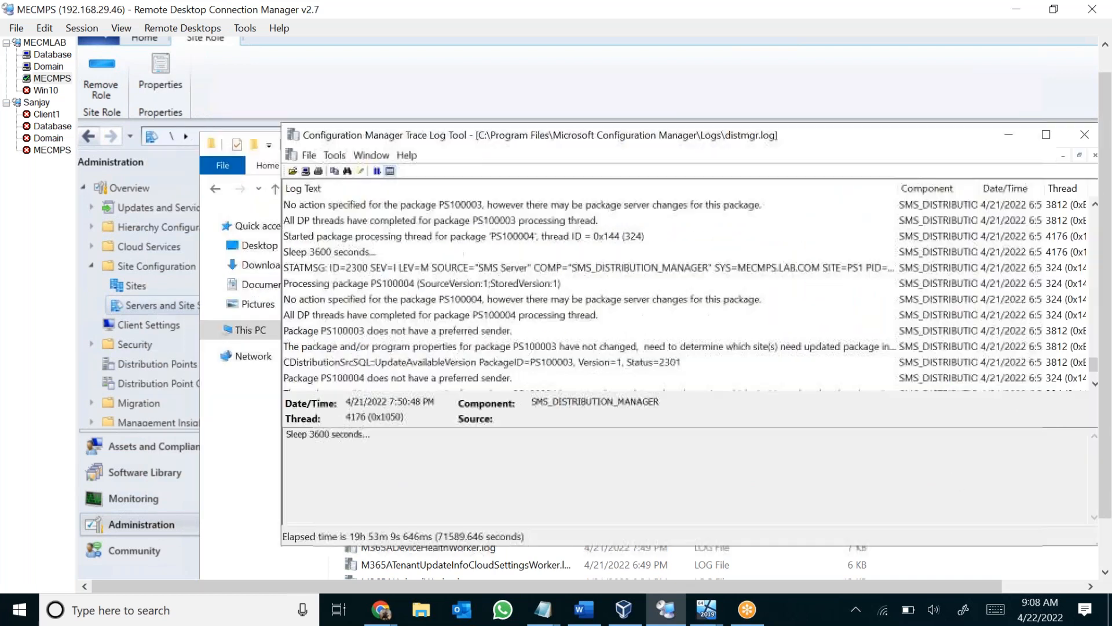
In Software Library, open Packages and compare the content status of Configuration Manager Client Package and User State Migration Tool for Windows.
click(145, 480)
click(172, 265)
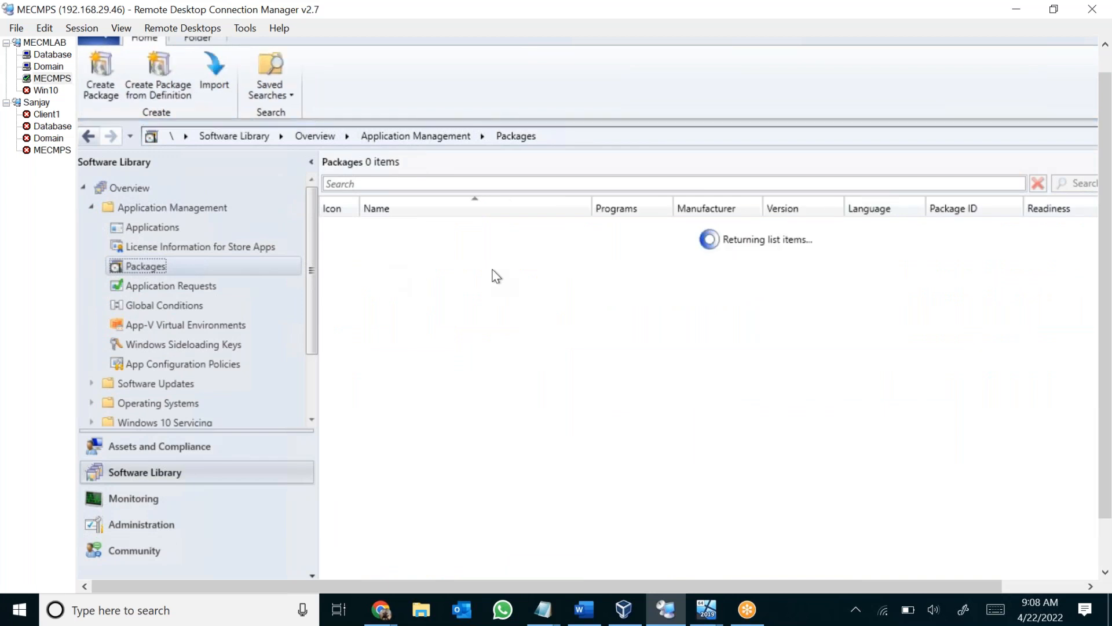
click(461, 243)
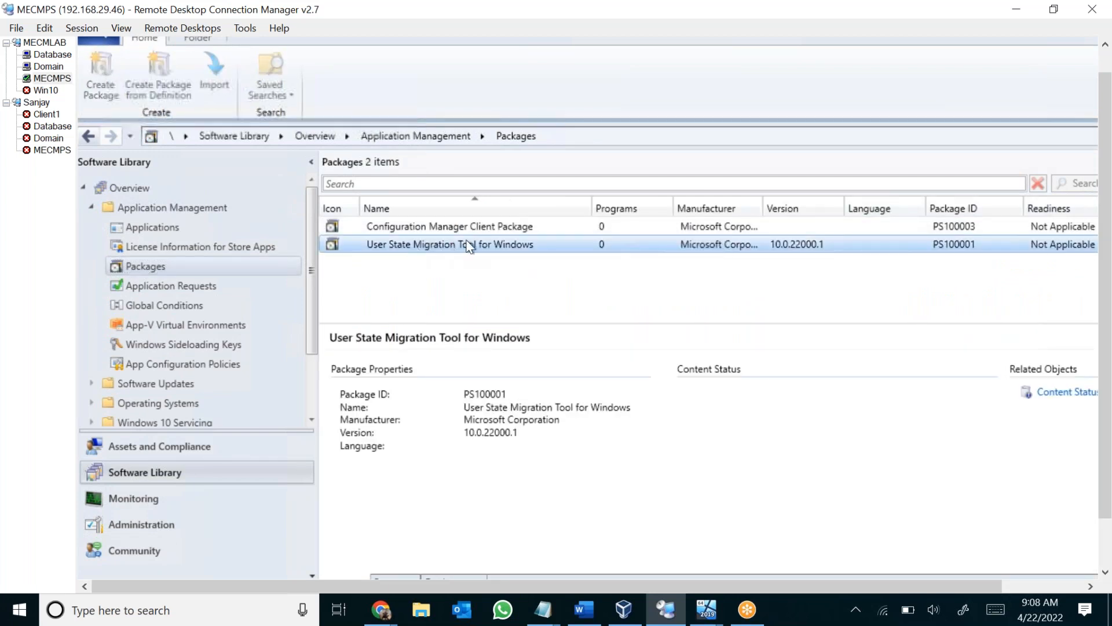
click(443, 226)
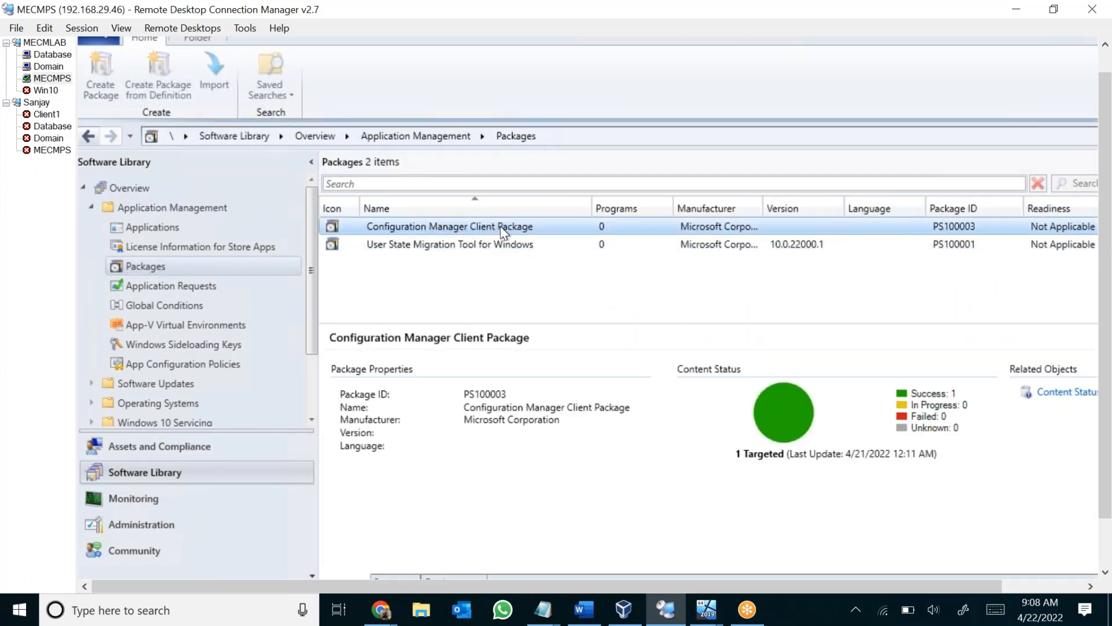
click(452, 248)
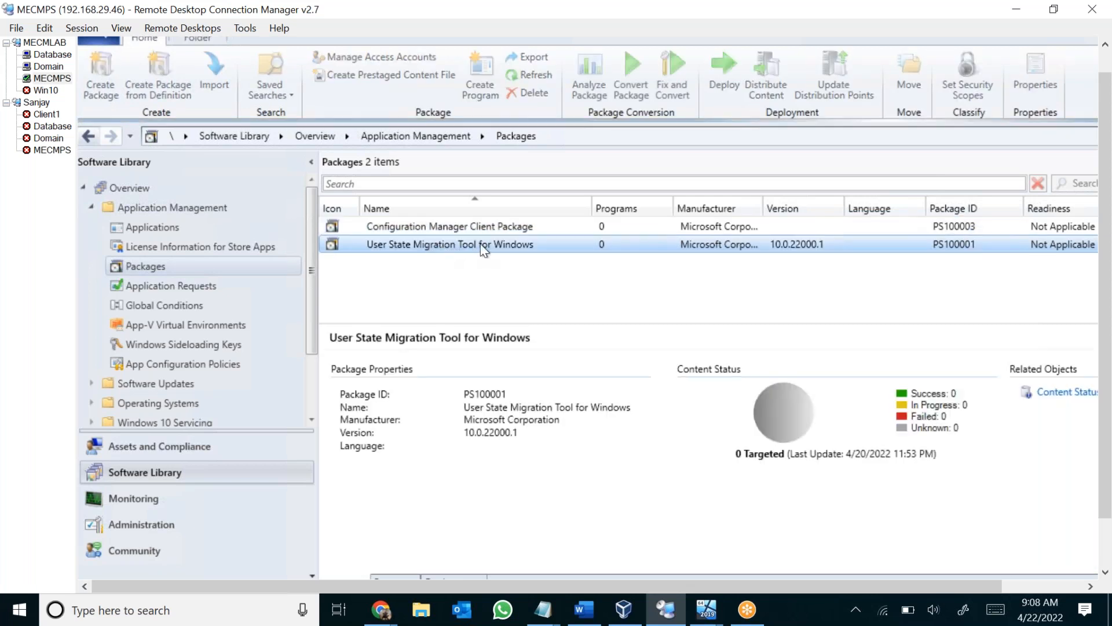
right_click(505, 246)
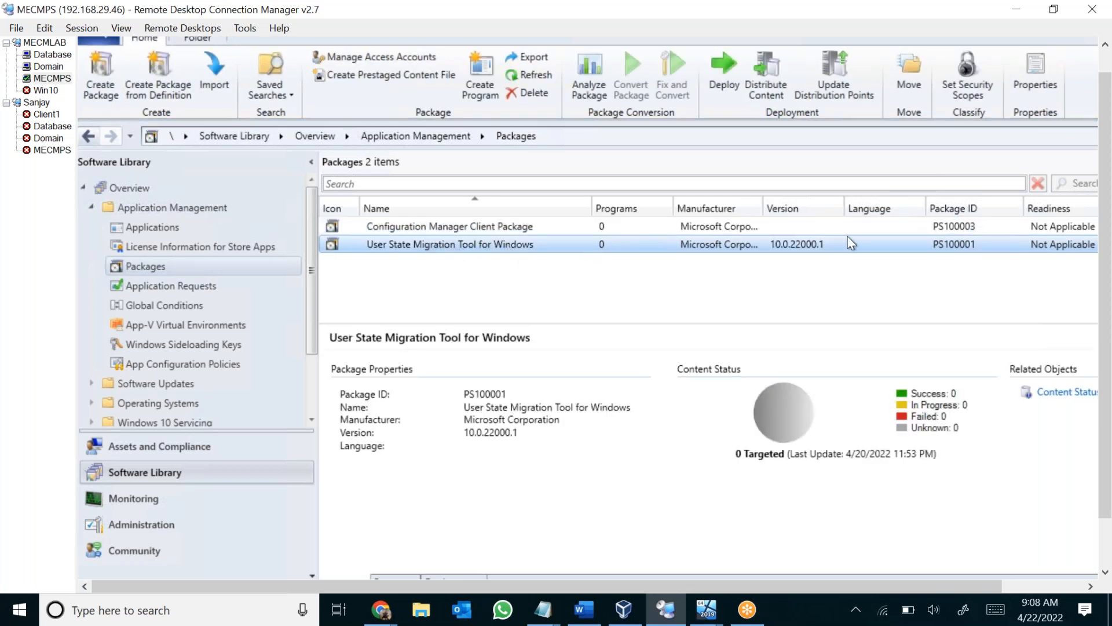
click(962, 250)
Distribute the content of the User State Migration Tool for Windows package to the MECMPS.LAB.COM distribution point.
right_click(554, 245)
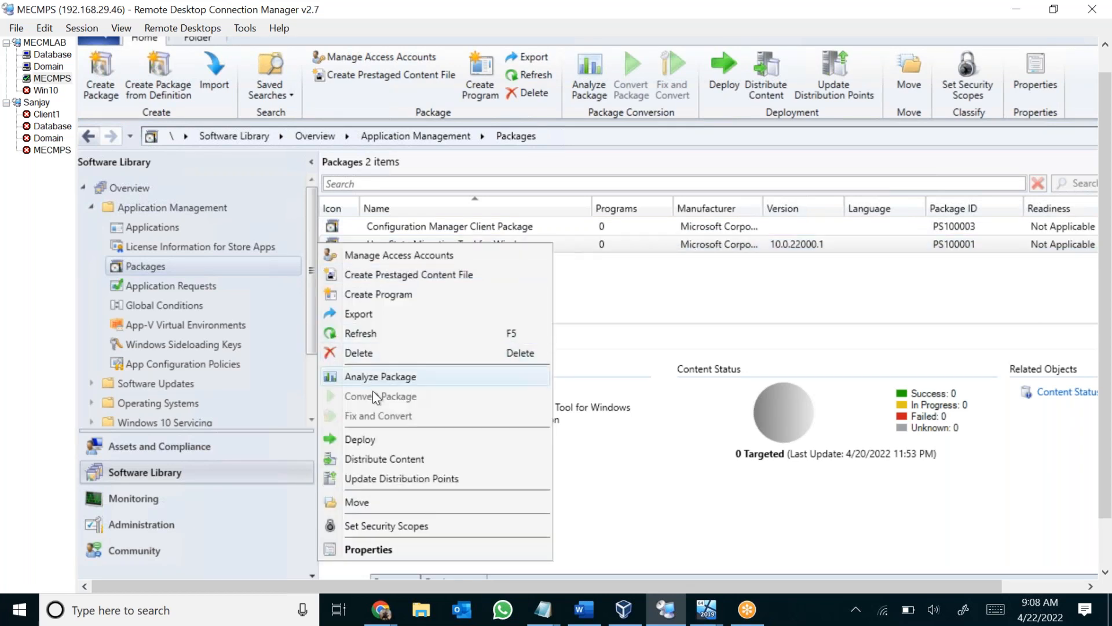
click(404, 459)
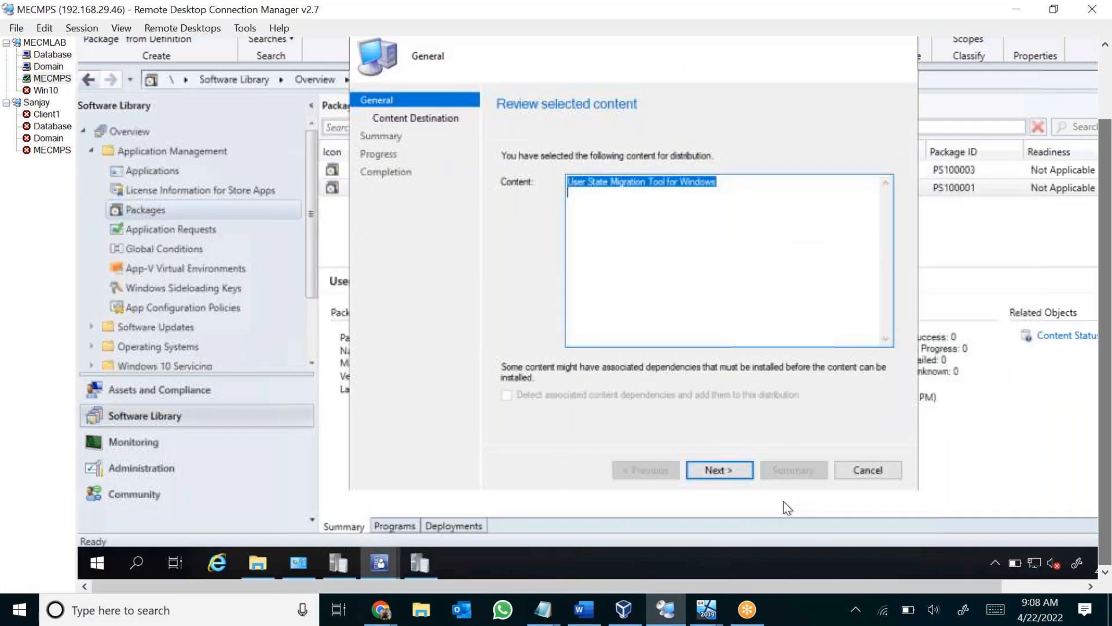
click(733, 474)
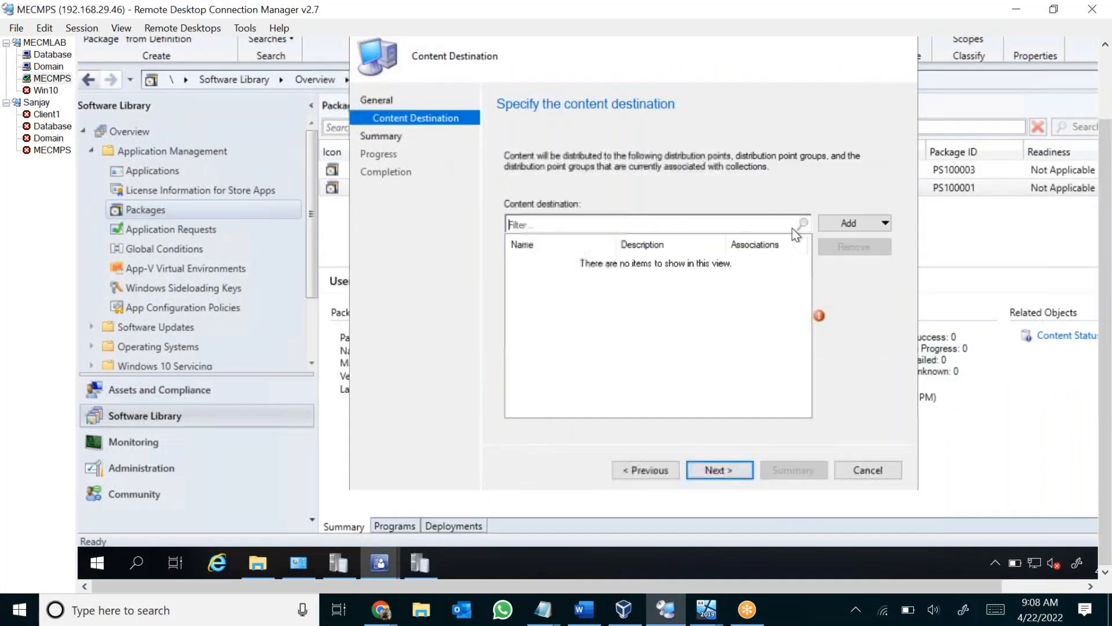
click(847, 224)
click(853, 257)
click(417, 190)
click(760, 485)
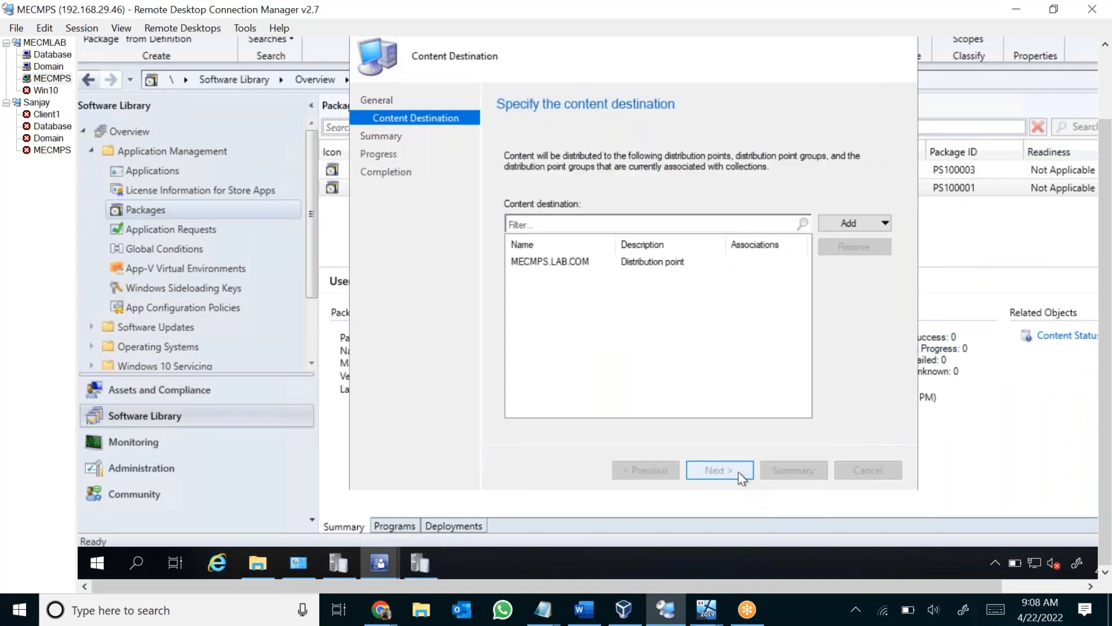
click(737, 471)
click(738, 472)
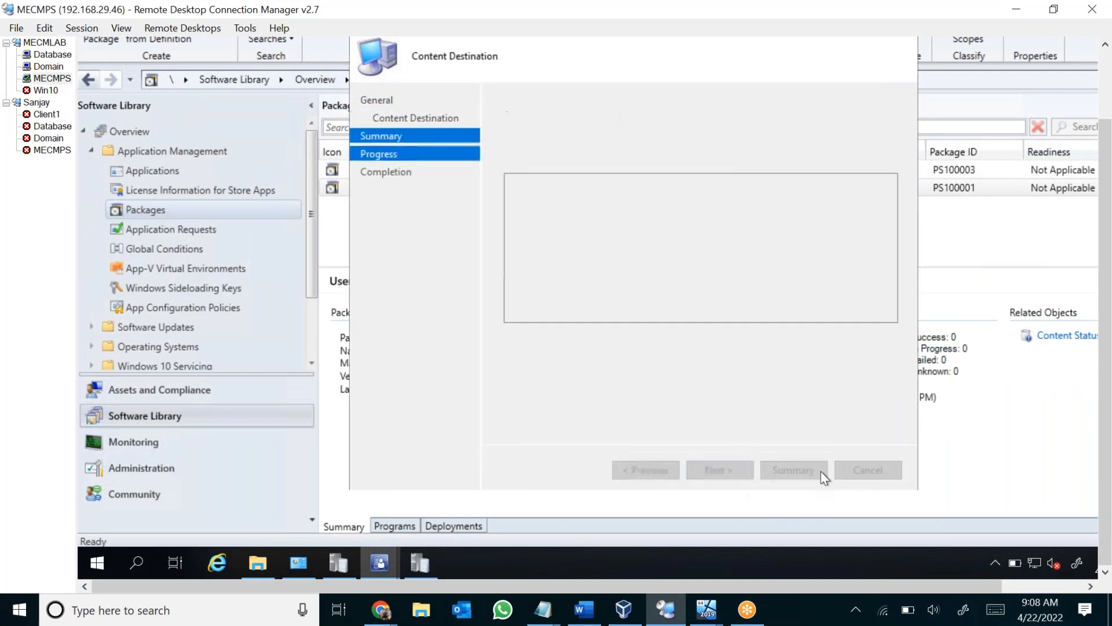
click(867, 469)
Return to distmgr.log, narrow the Log Text column to reveal full component names, and examine the new entries for package PS100001.
click(420, 563)
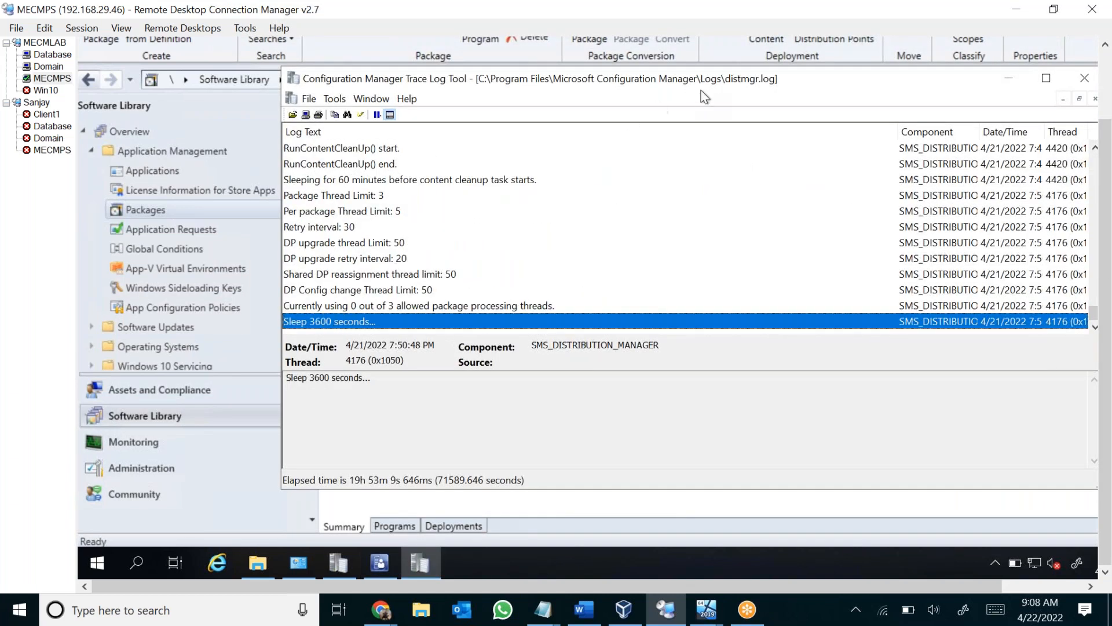
drag(714, 83, 678, 86)
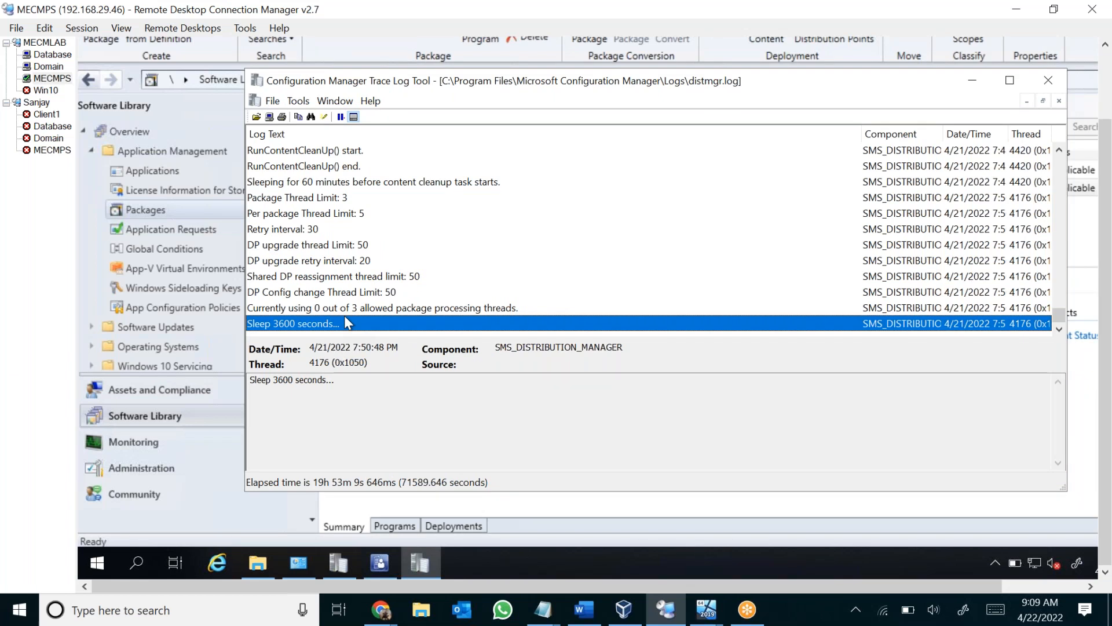
drag(861, 137, 704, 142)
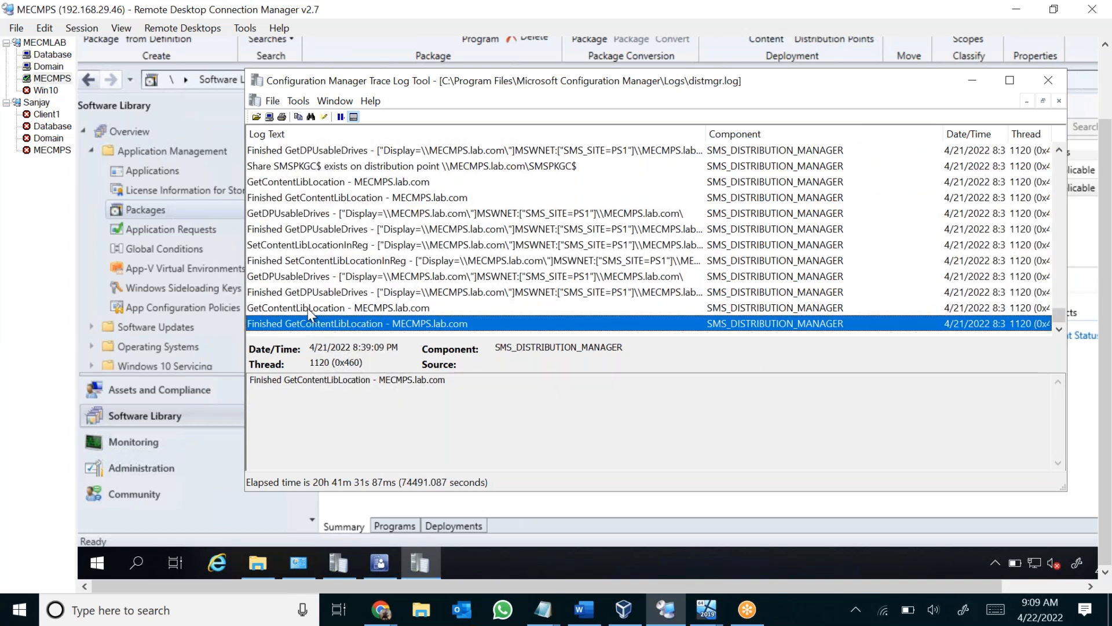
scroll(315, 307, up, 5)
scroll(342, 240, up, 3)
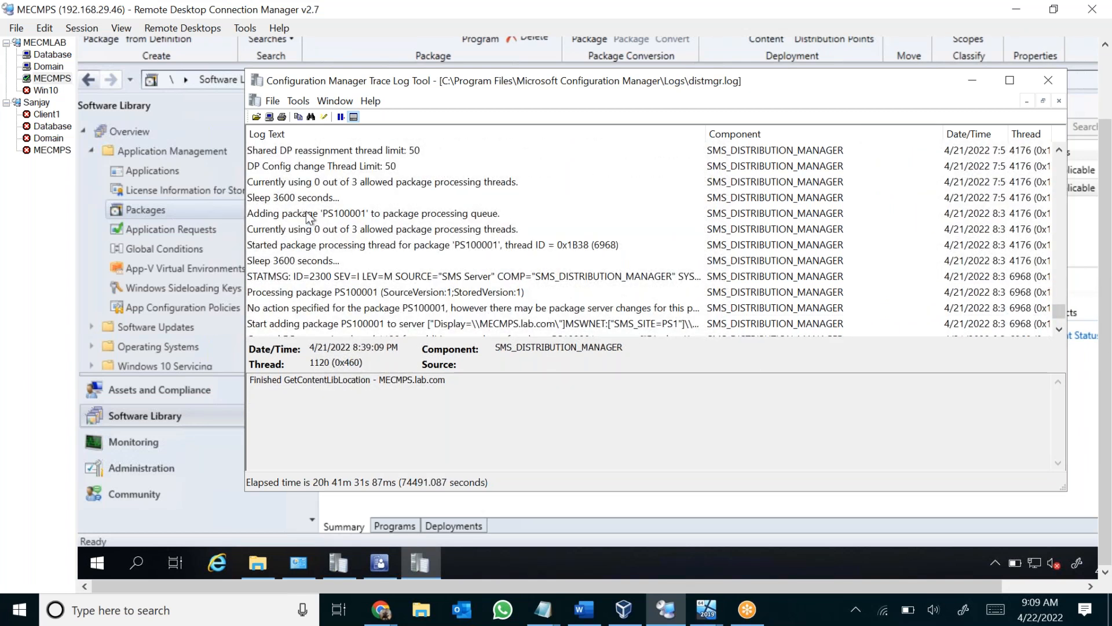
scroll(308, 216, up, 1)
scroll(308, 216, up, 5)
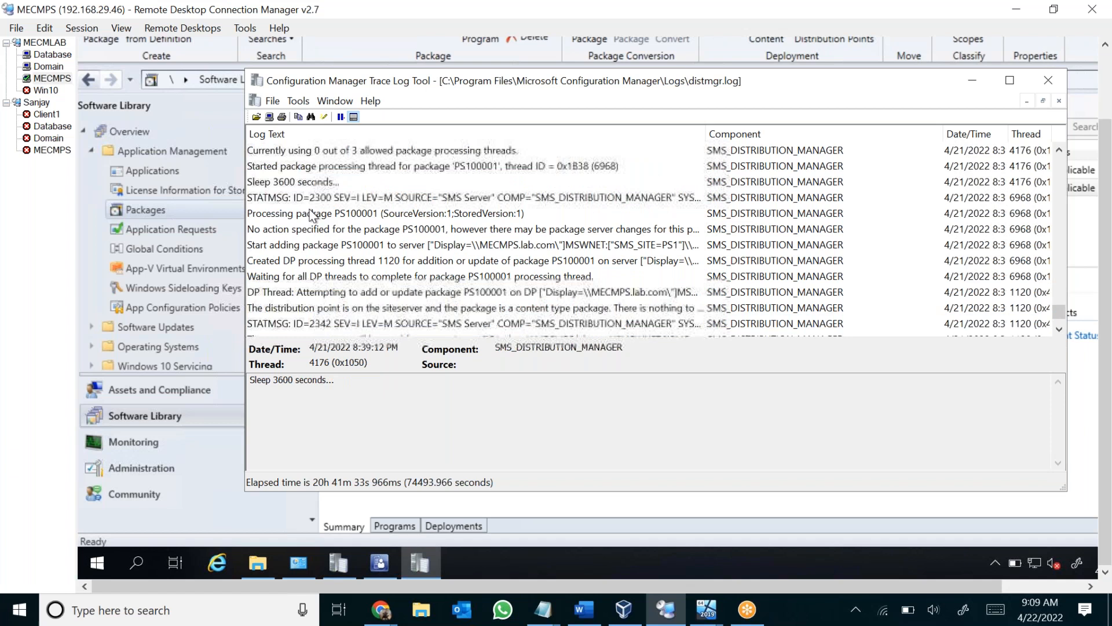
Find the log entry that adds package PS100001 to the processing queue and highlight the package ID in its details.
click(321, 215)
scroll(321, 216, up, 3)
scroll(321, 215, up, 7)
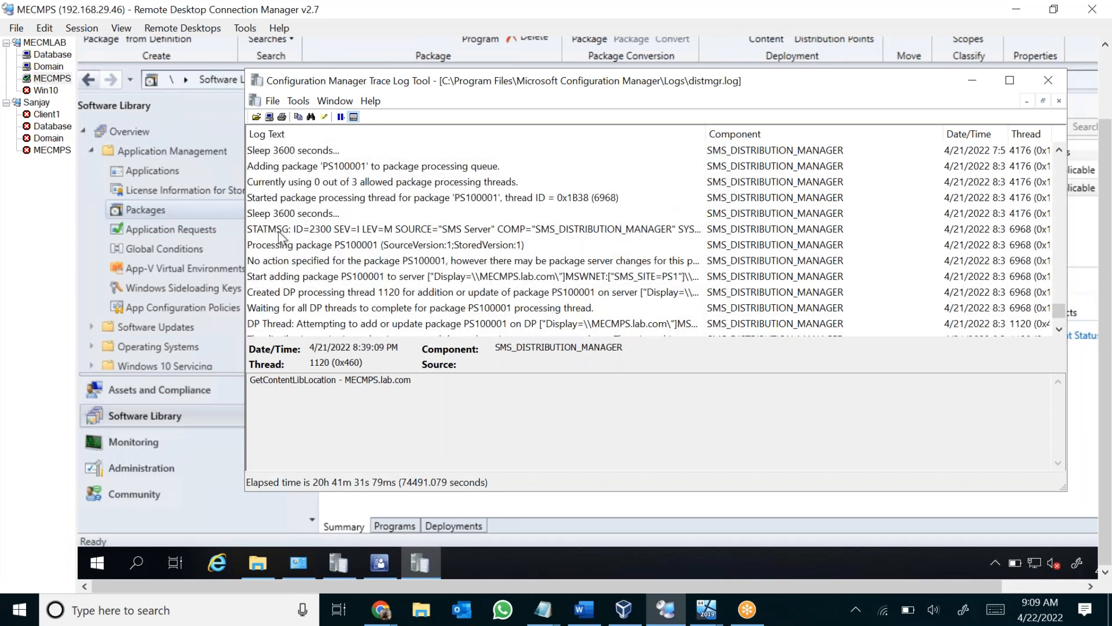
click(321, 170)
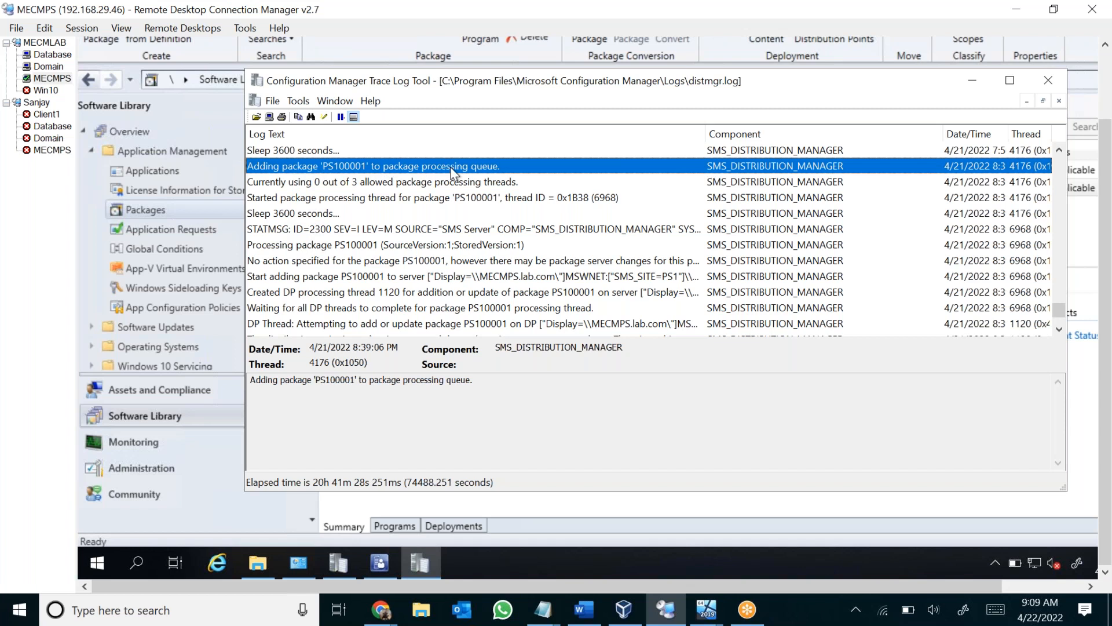
scroll(399, 174, up, 1)
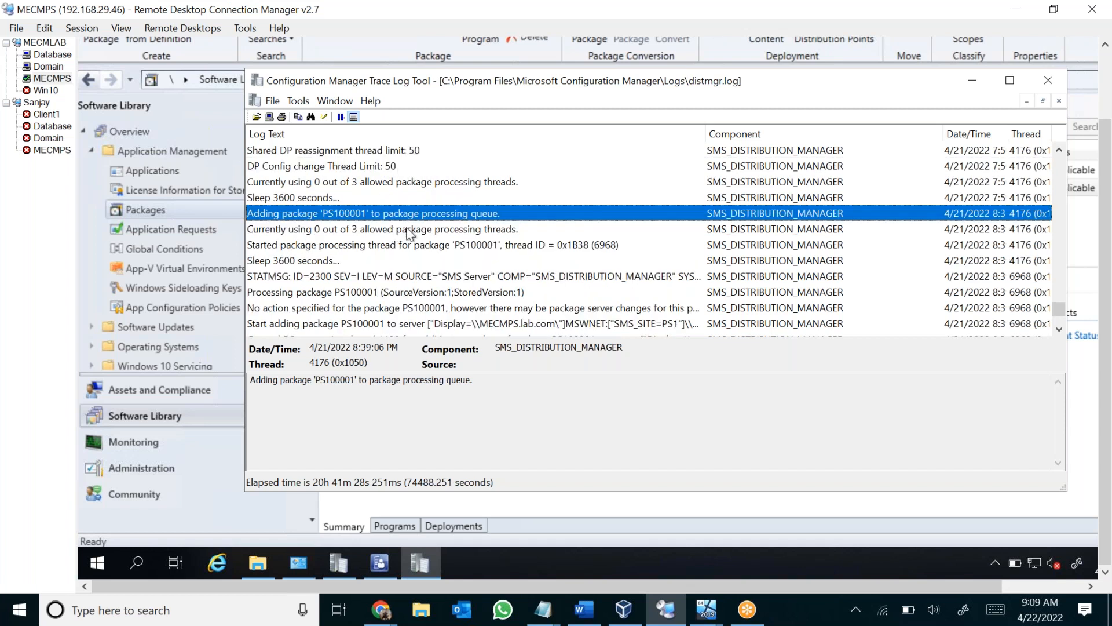
scroll(410, 233, up, 1)
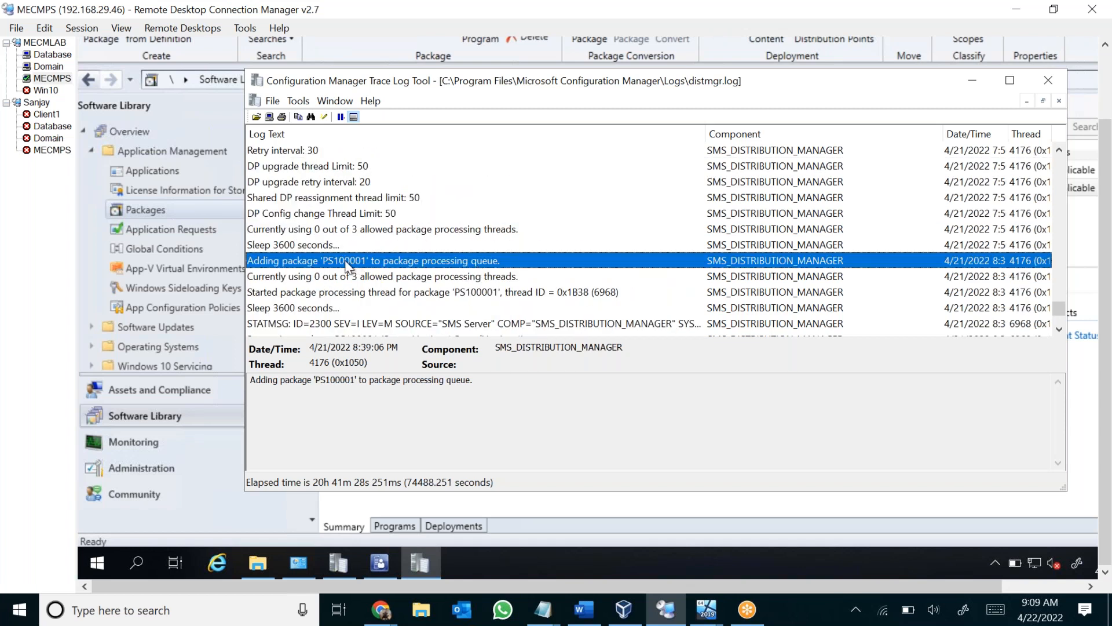
mouse_move(351, 382)
mouse_down()
mouse_move(322, 382)
mouse_move(352, 383)
mouse_up()
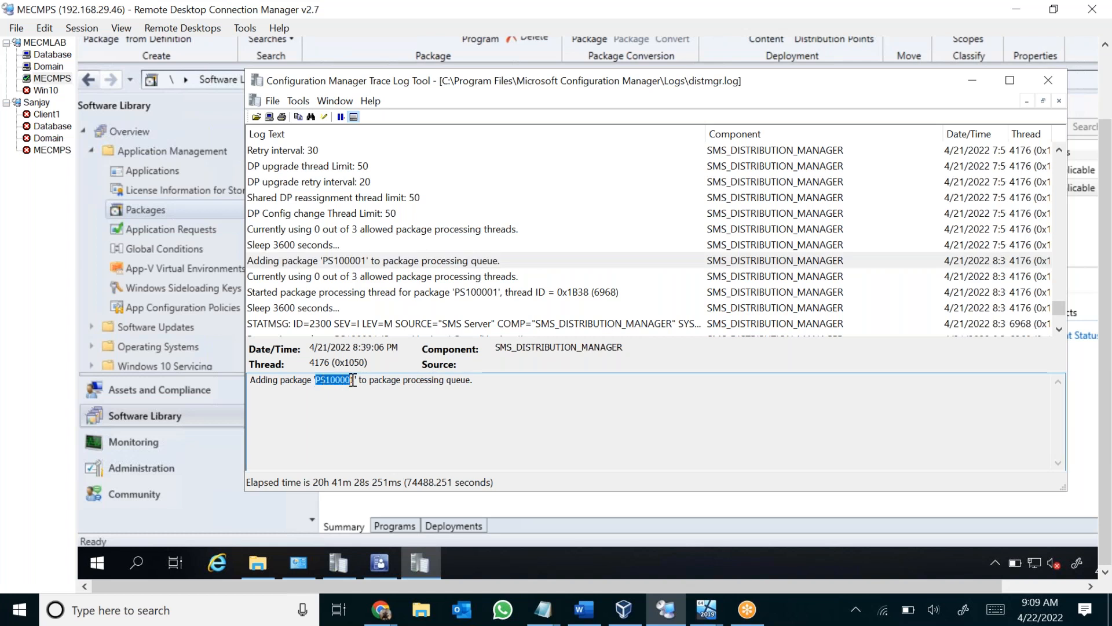
Examine the entries on starting the PS100001 processing thread and possible package server changes, highlighting the package server changes wording in the details.
click(362, 278)
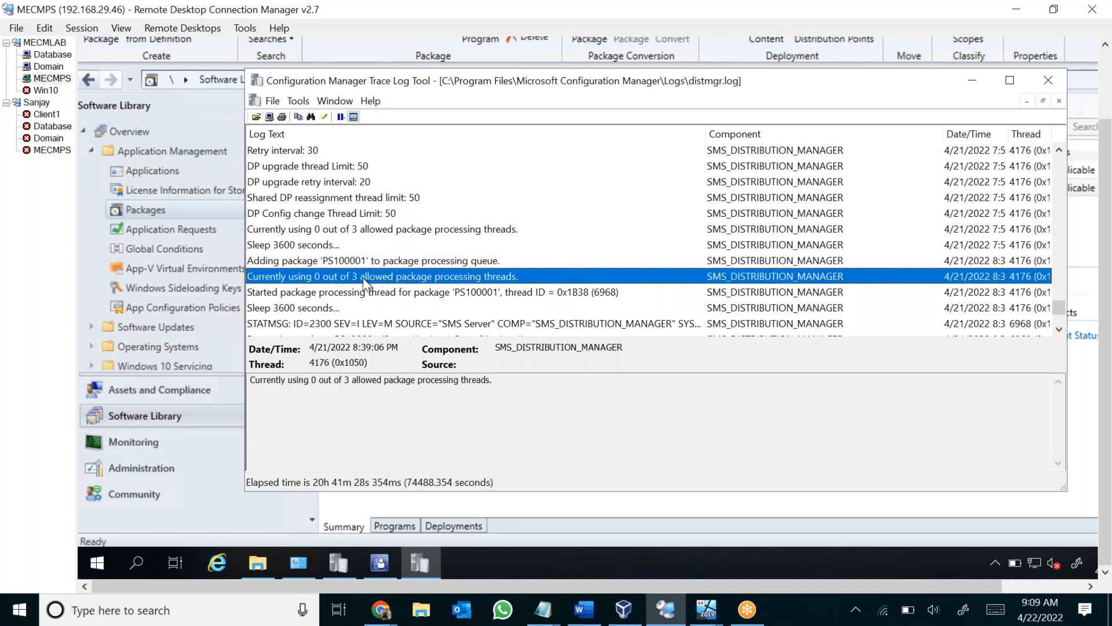
click(340, 294)
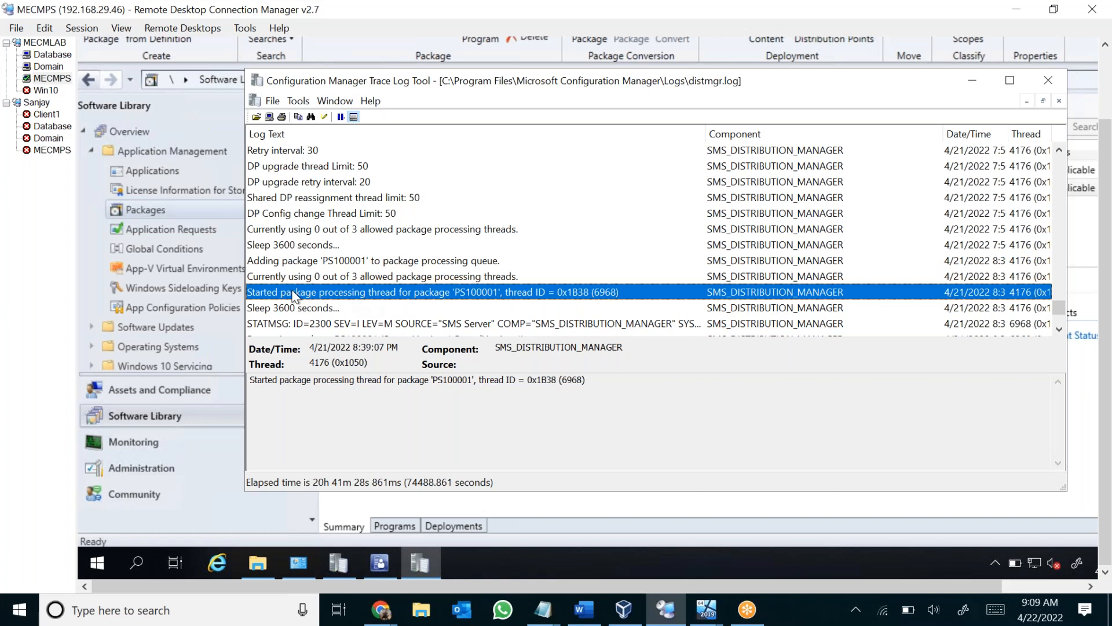
scroll(428, 278, down, 2)
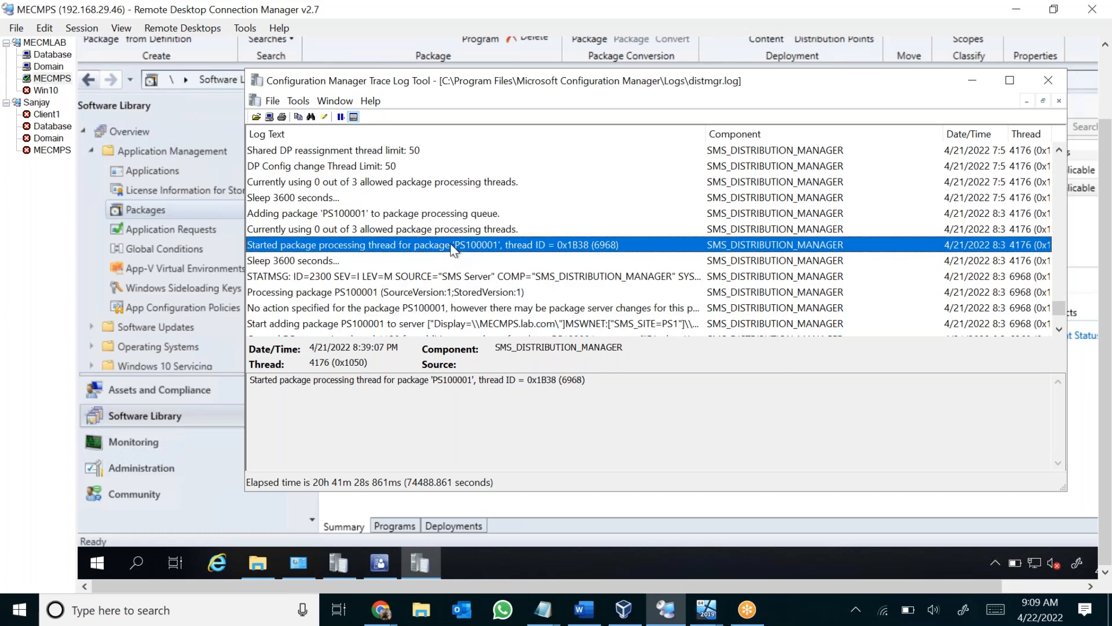
click(275, 246)
scroll(374, 250, down, 1)
click(354, 215)
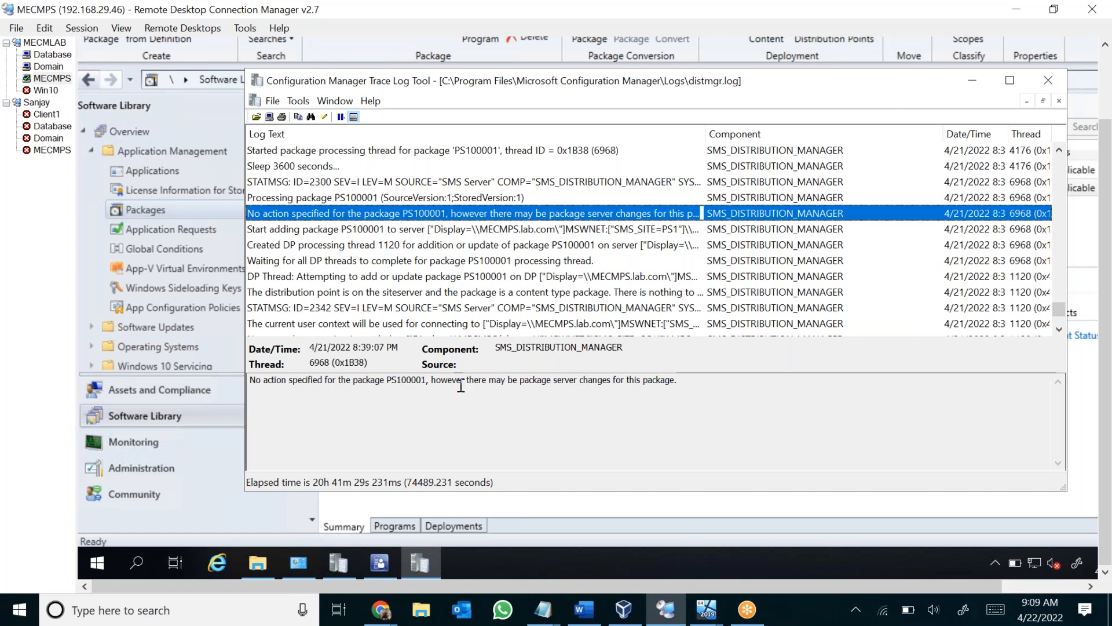
drag(466, 382, 672, 383)
click(657, 382)
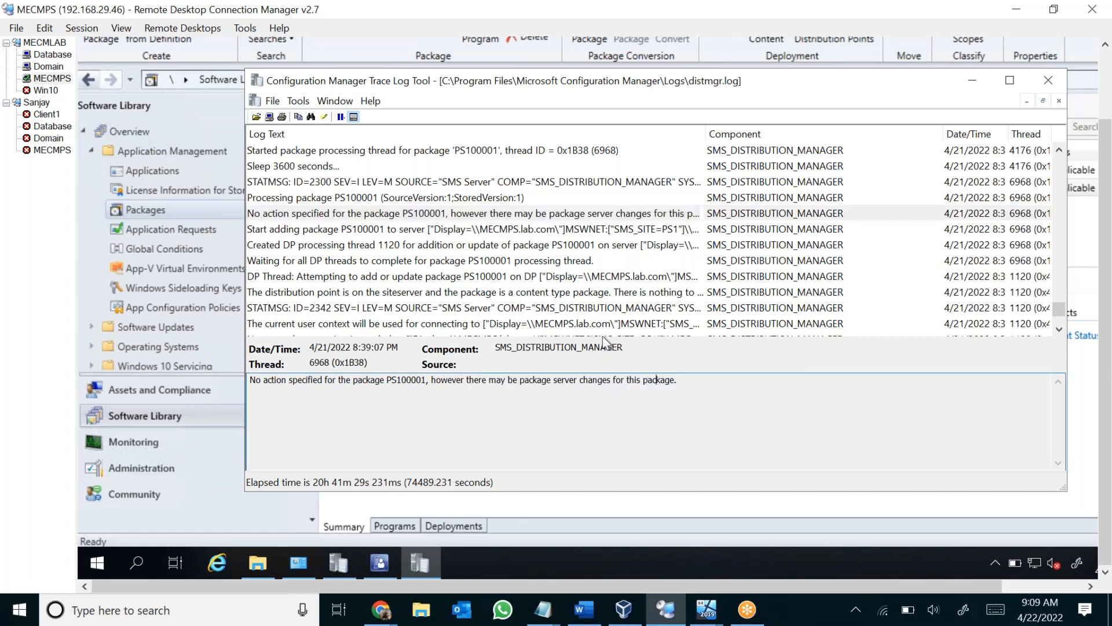
Inspect the entries that start adding PS100001 to the server and create its DP processing thread, highlighting the server name and package ID.
click(326, 234)
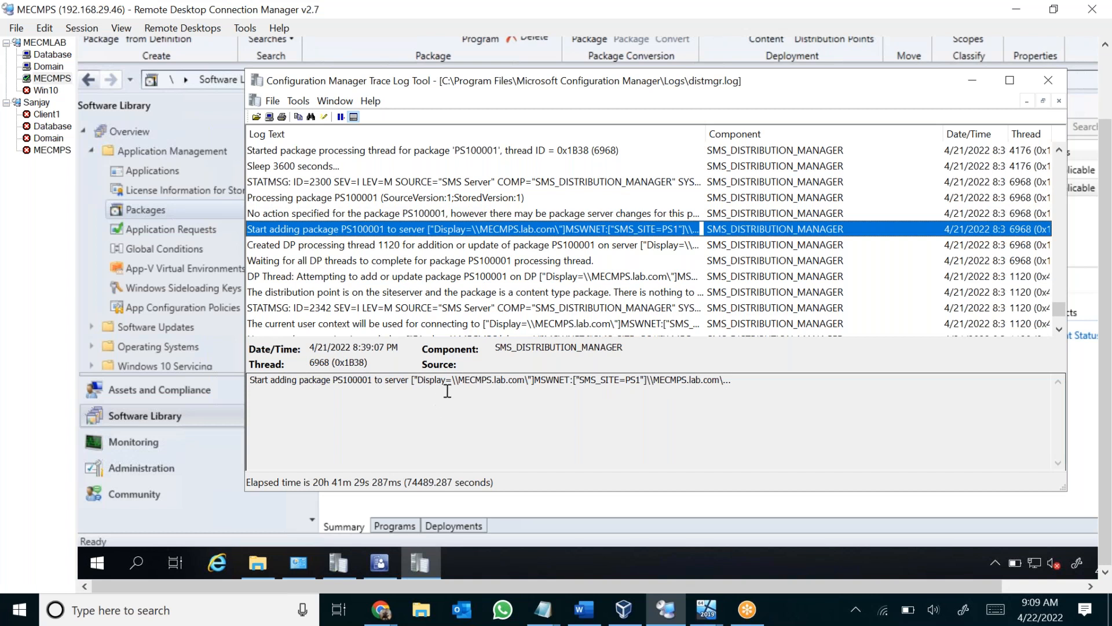
drag(456, 381, 591, 382)
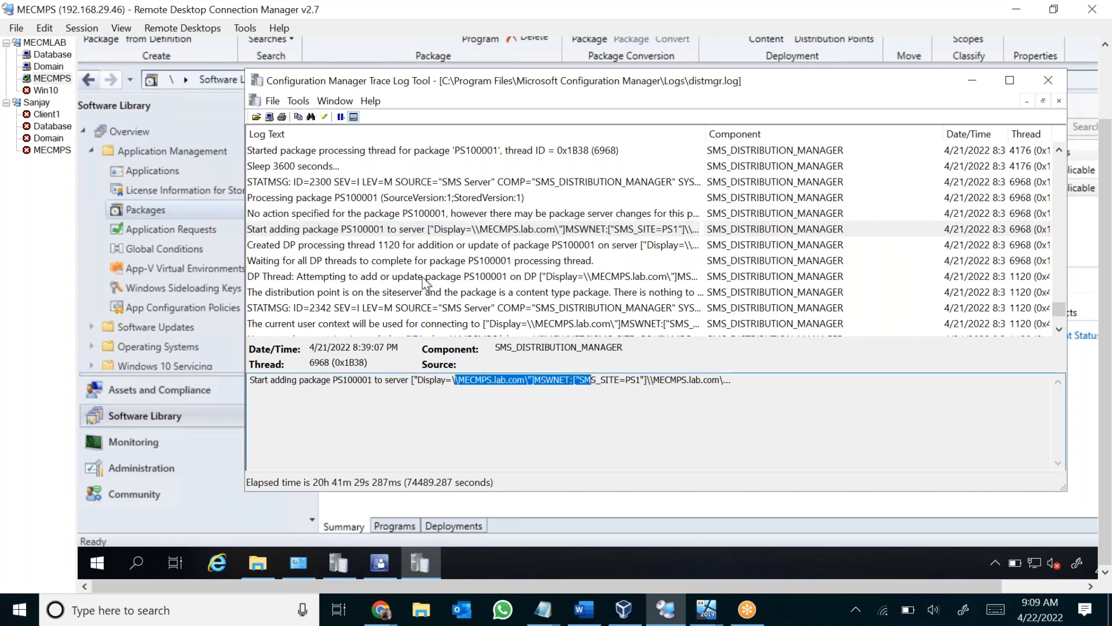
click(312, 249)
drag(258, 380, 399, 381)
drag(521, 380, 560, 381)
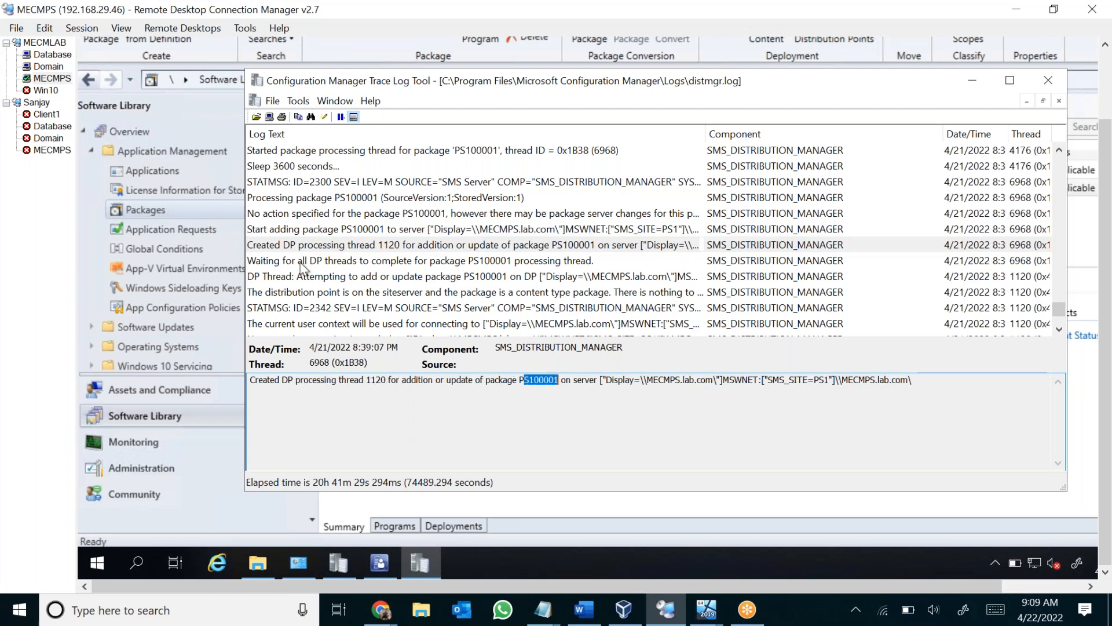
Compare the DP thread creation, waiting and add-or-update attempt entries for PS100001, highlighting the MECMPS.lab.com server and the DP reference.
click(387, 264)
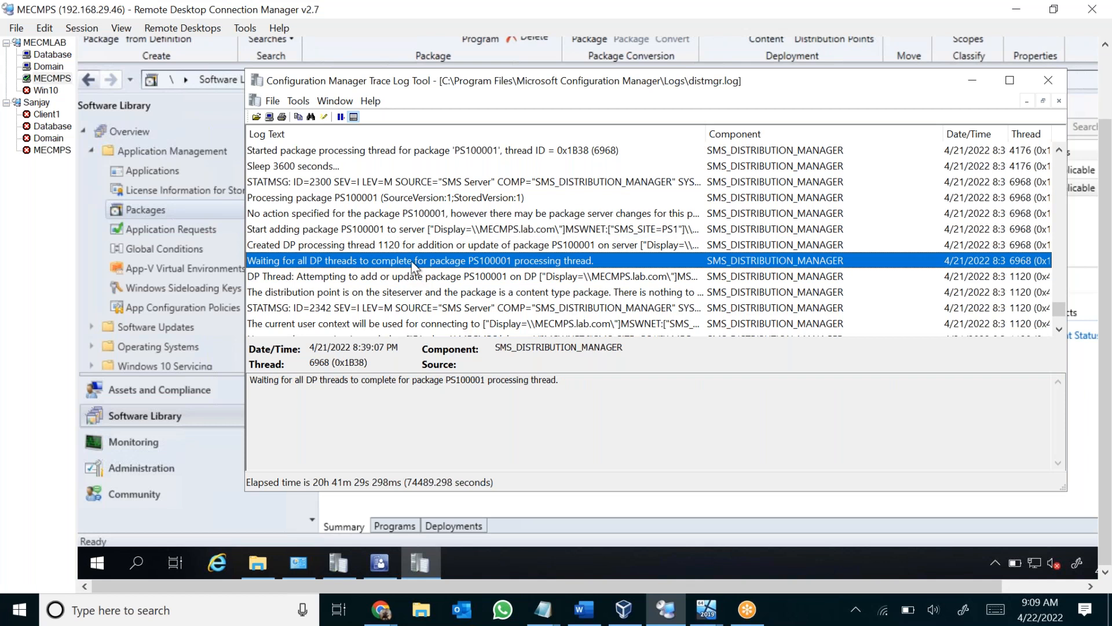
click(412, 248)
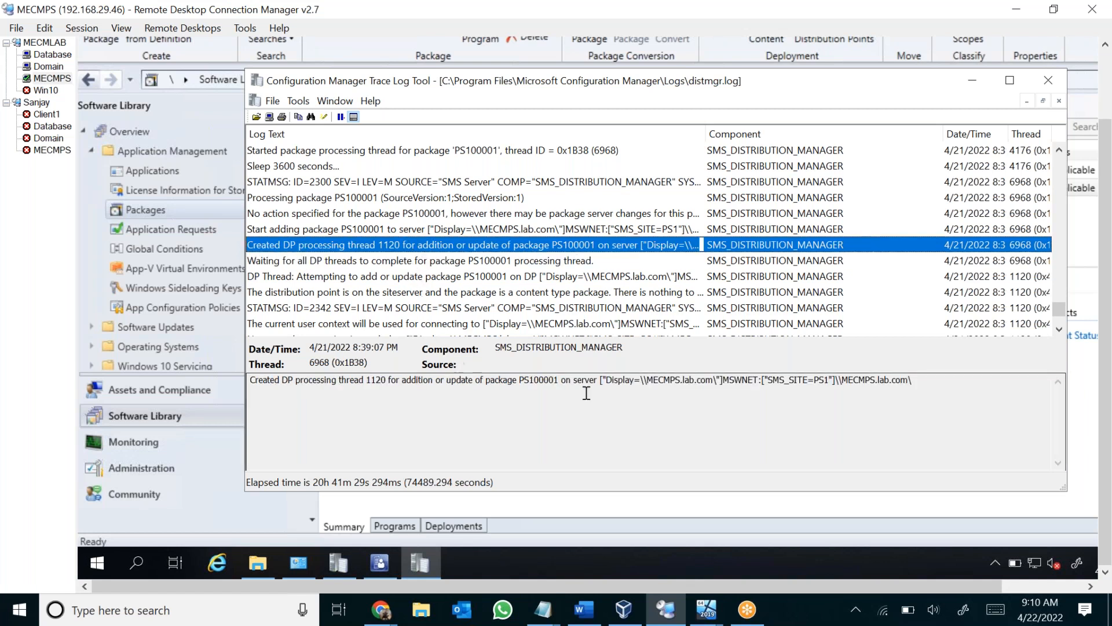
drag(648, 381, 702, 380)
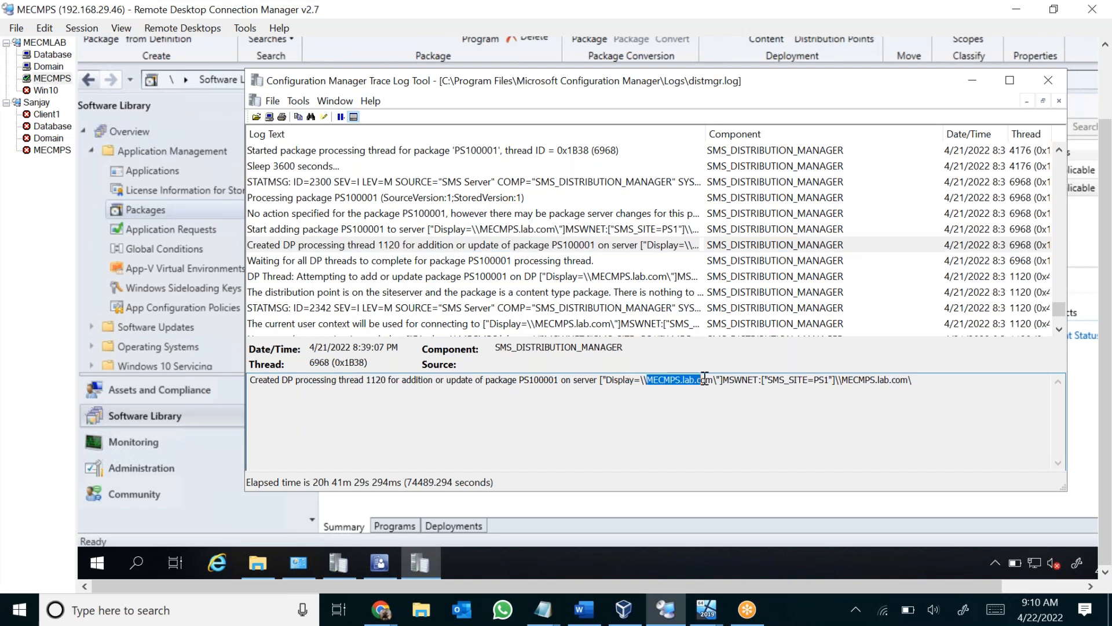
click(508, 262)
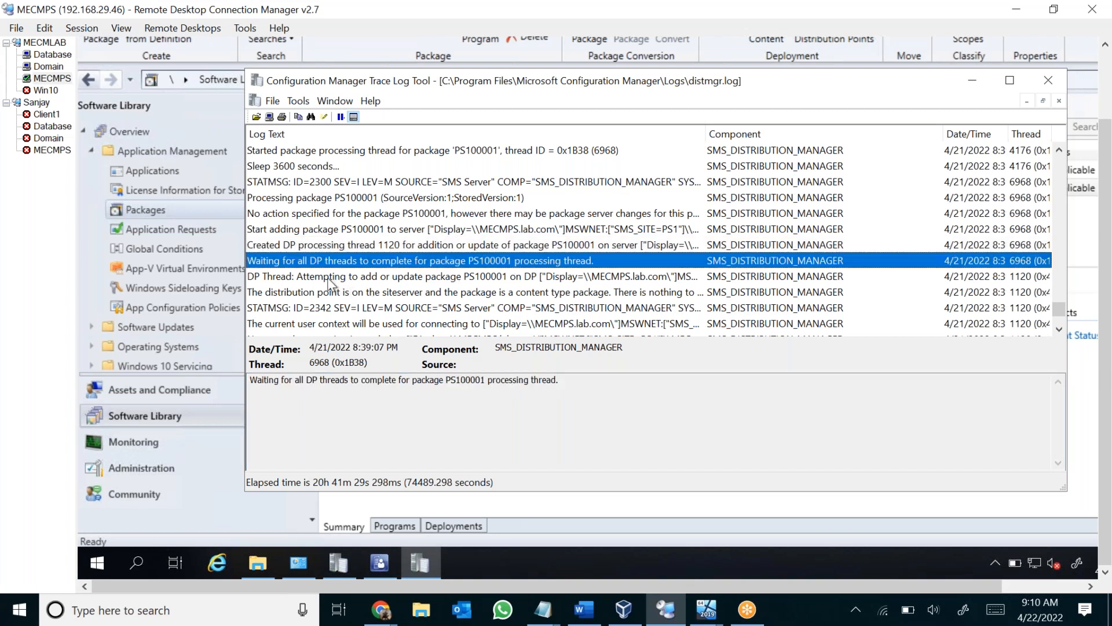
click(341, 278)
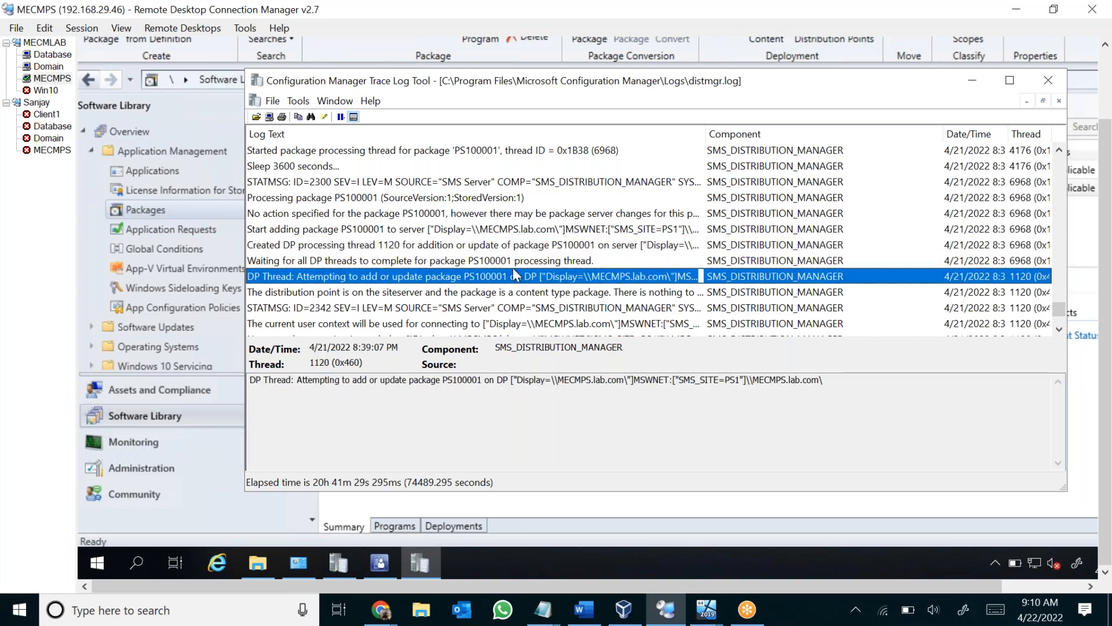
drag(508, 380, 412, 380)
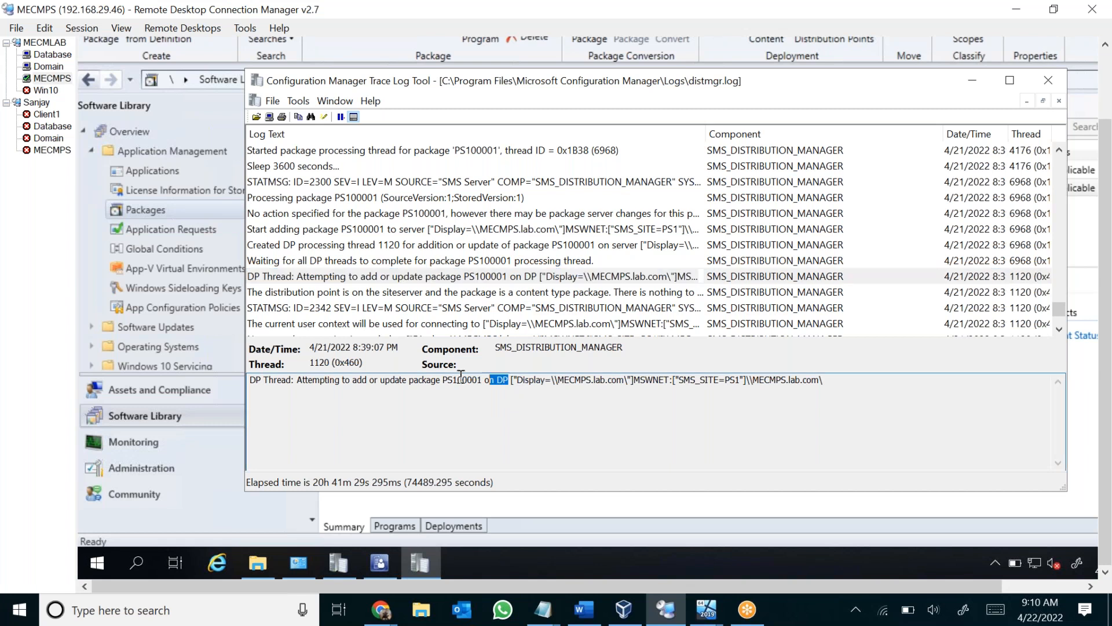
Read the entry about the distribution point being on the site server and highlight its "There is nothing to be copied over" sentence.
click(366, 280)
scroll(366, 281, down, 2)
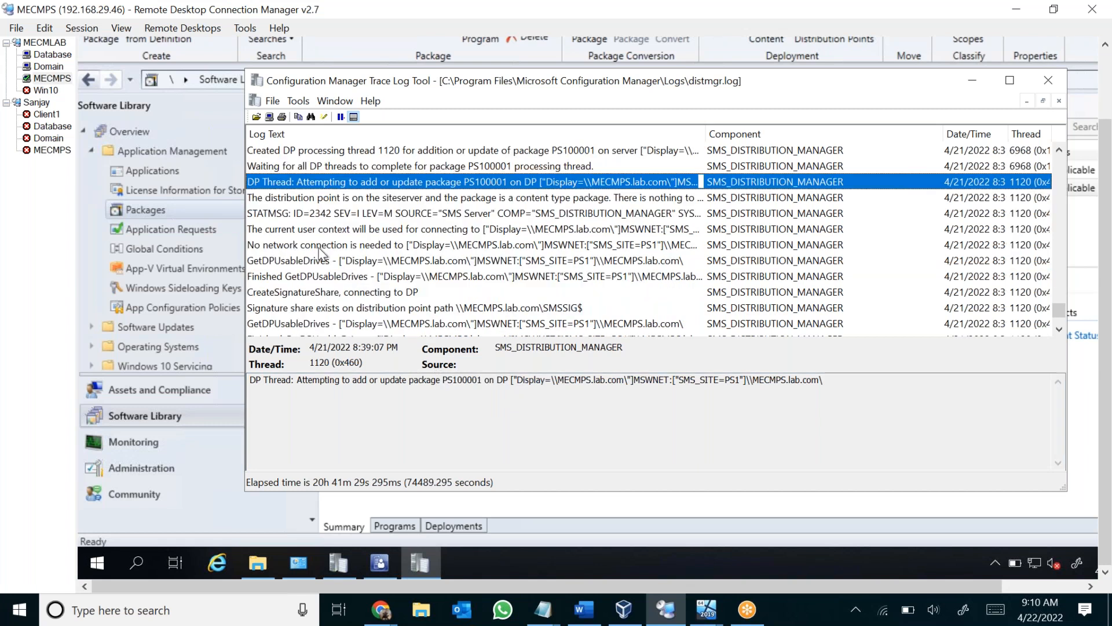
click(374, 199)
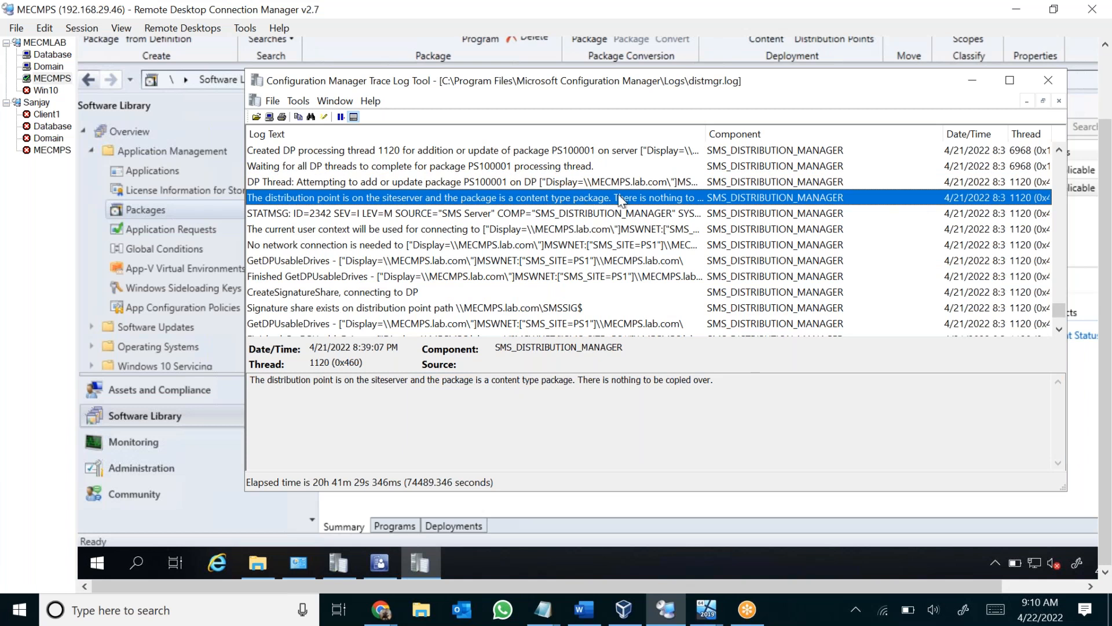
drag(713, 380, 578, 380)
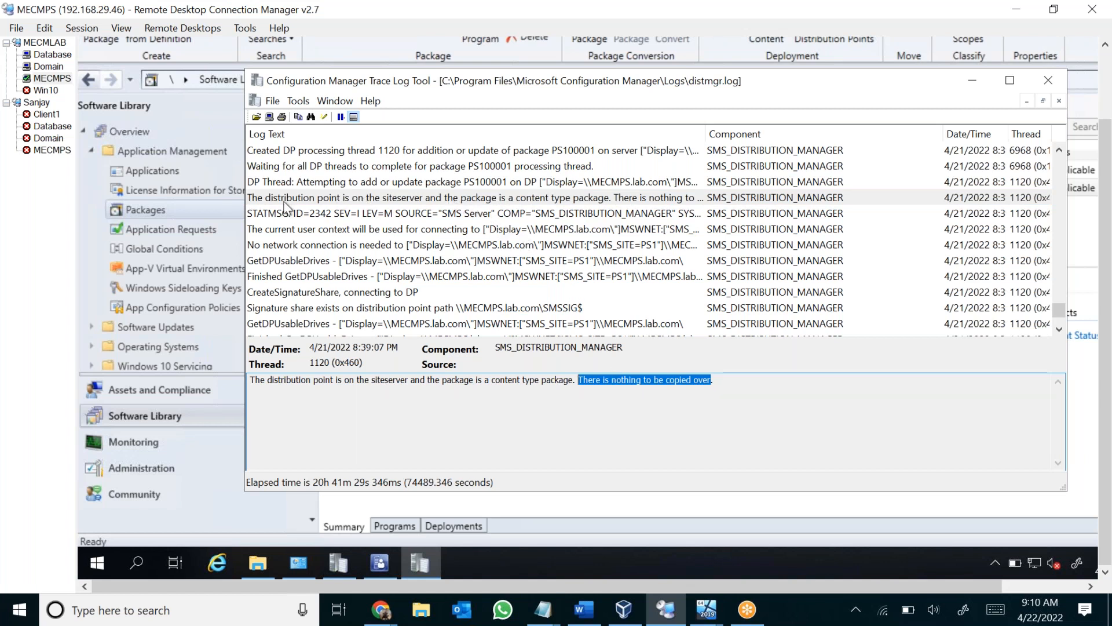
click(315, 200)
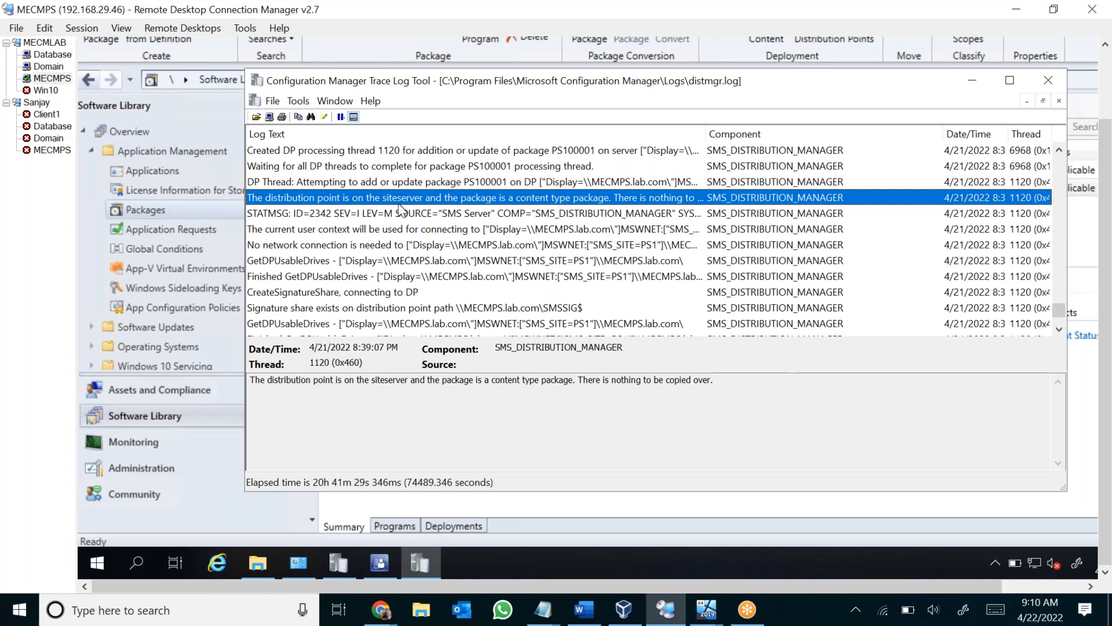
Trace the entries on the network connection, usable DP drives, the SMSSIG$ signature share and the SMSPKGC$ share.
click(312, 246)
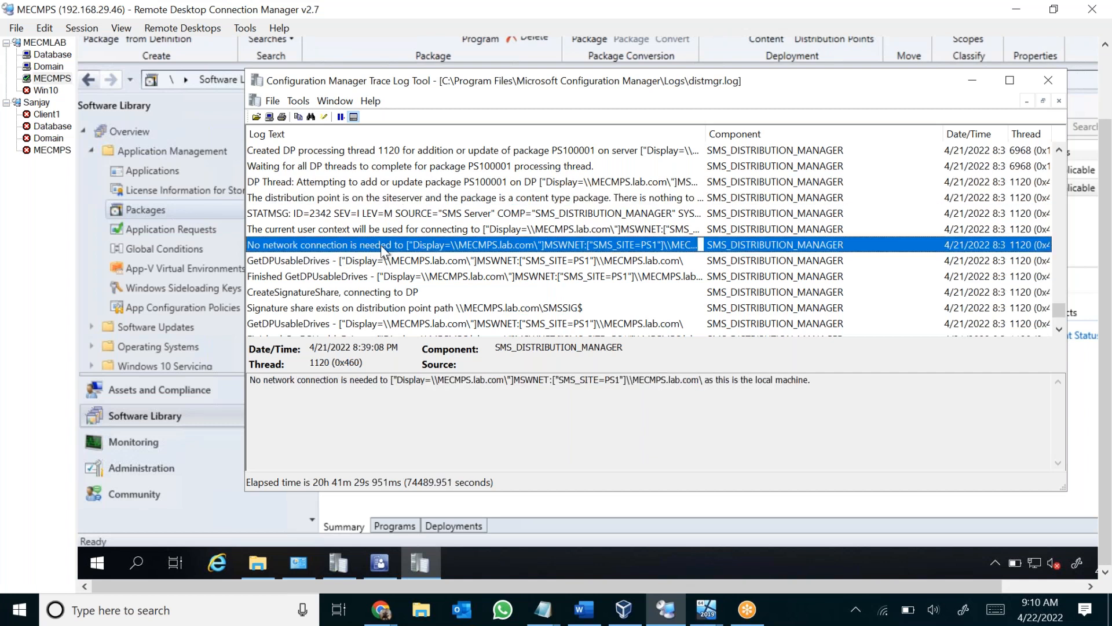
scroll(278, 258, down, 1)
click(273, 232)
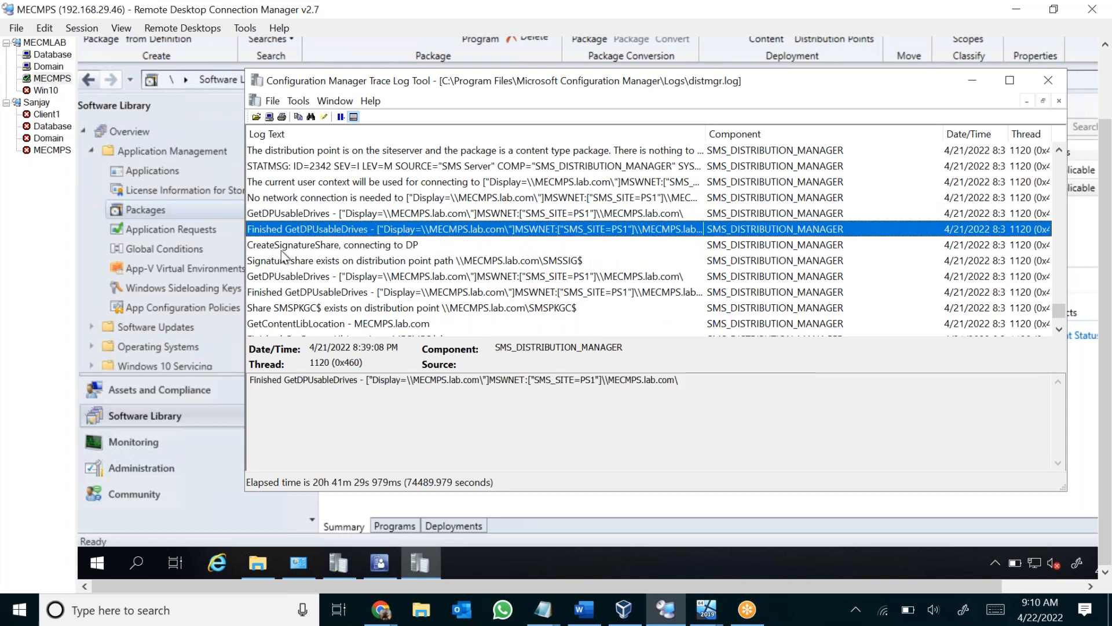
click(354, 251)
click(301, 262)
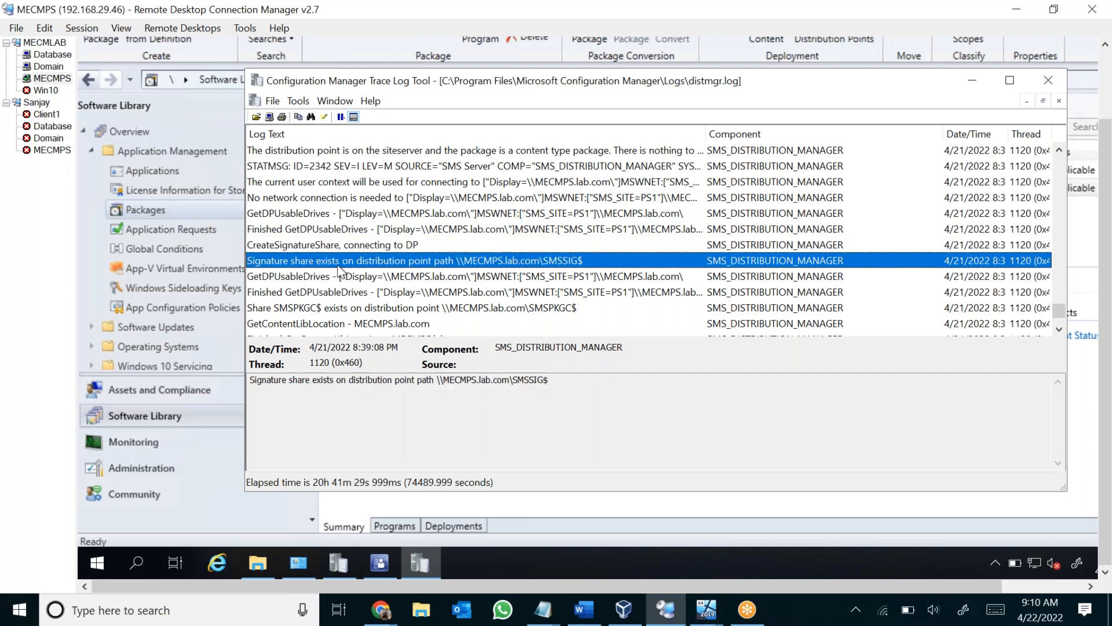
scroll(429, 266, down, 1)
key(Down)
key(Down)
key(Down)
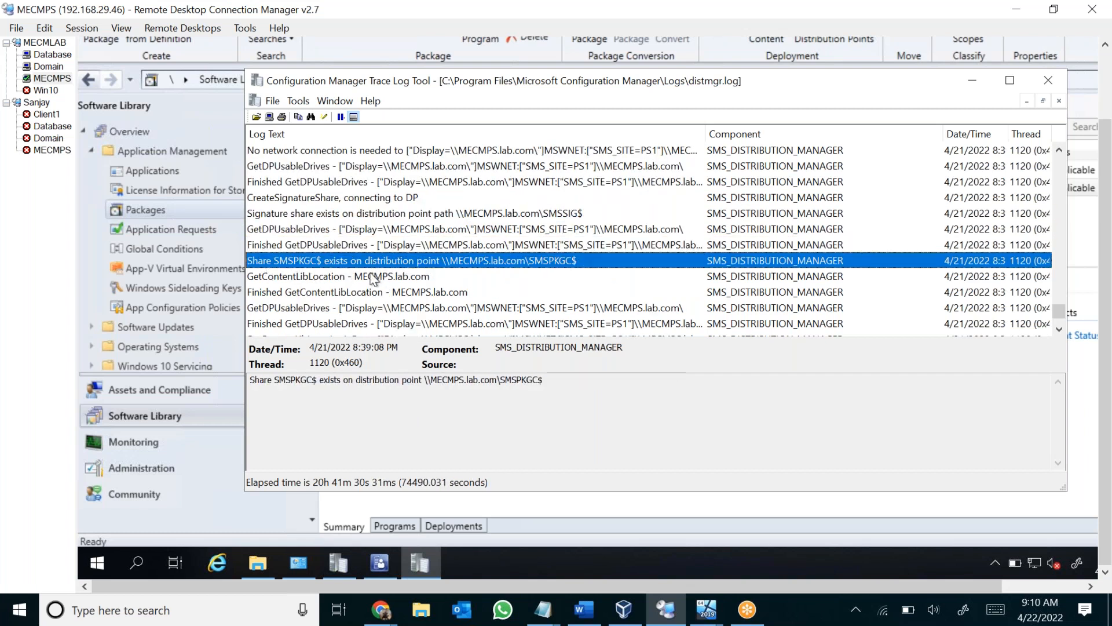
Follow the usable drives and content library location entries through to the package processing thread usage entry.
scroll(292, 285, down, 2)
click(308, 215)
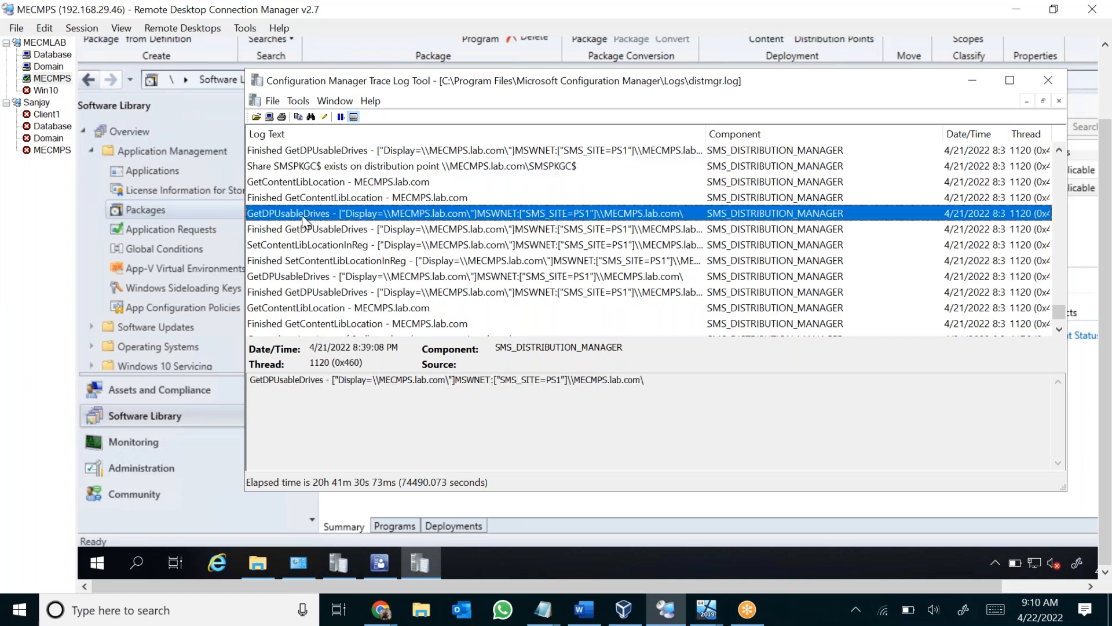
click(296, 290)
scroll(293, 286, down, 1)
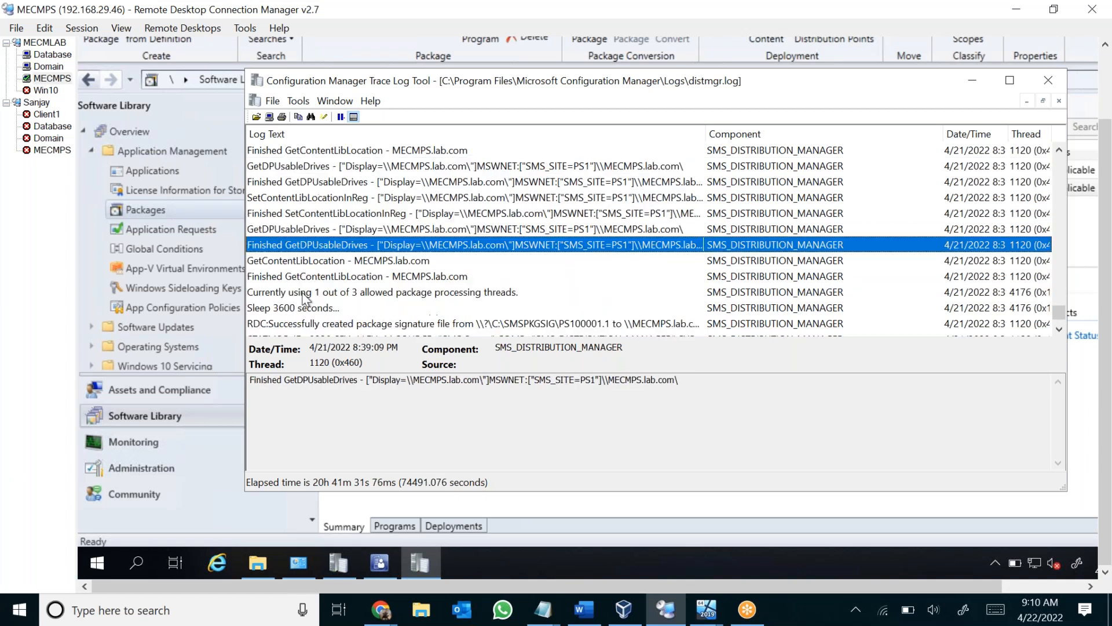
click(287, 278)
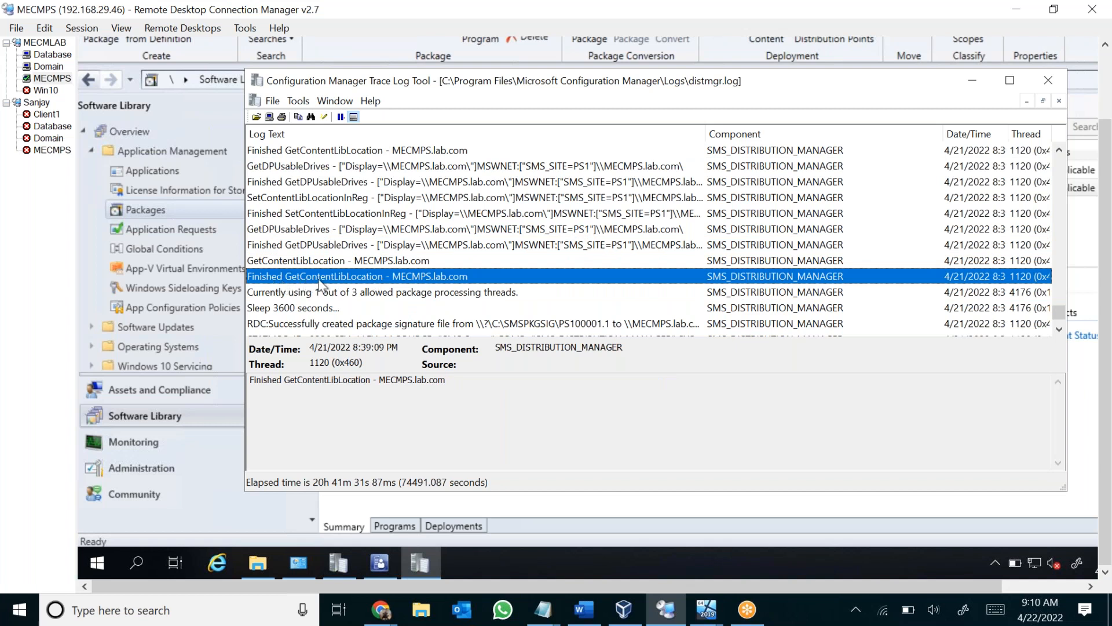
click(281, 295)
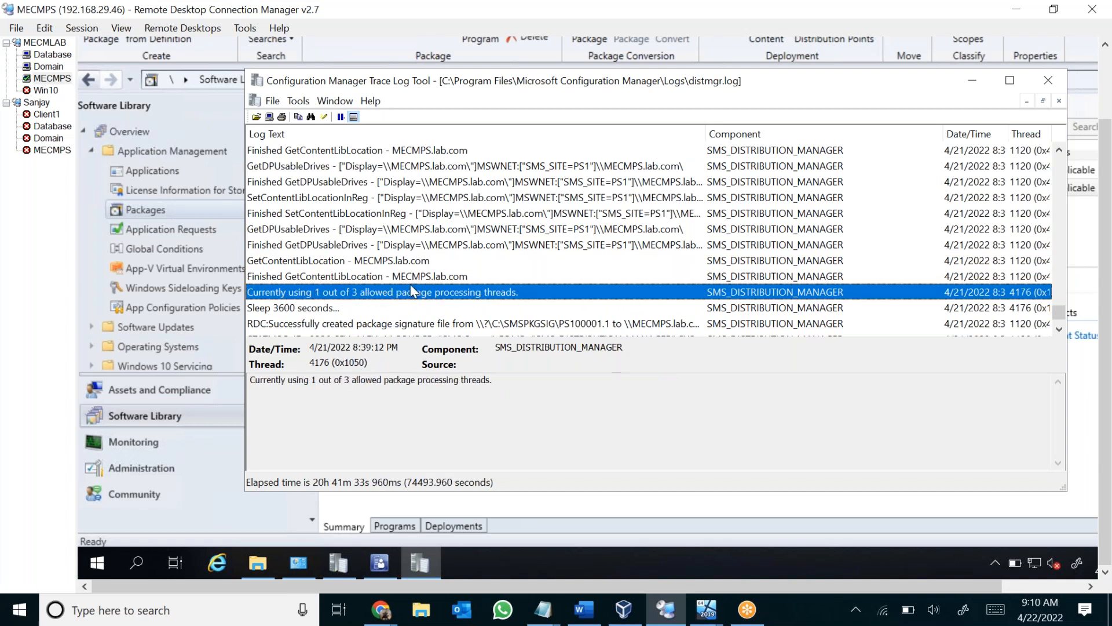
Review the package server update and DP thread ending entries, and highlight the message that all DP threads have completed for PS100001.
scroll(327, 283, down, 2)
click(279, 262)
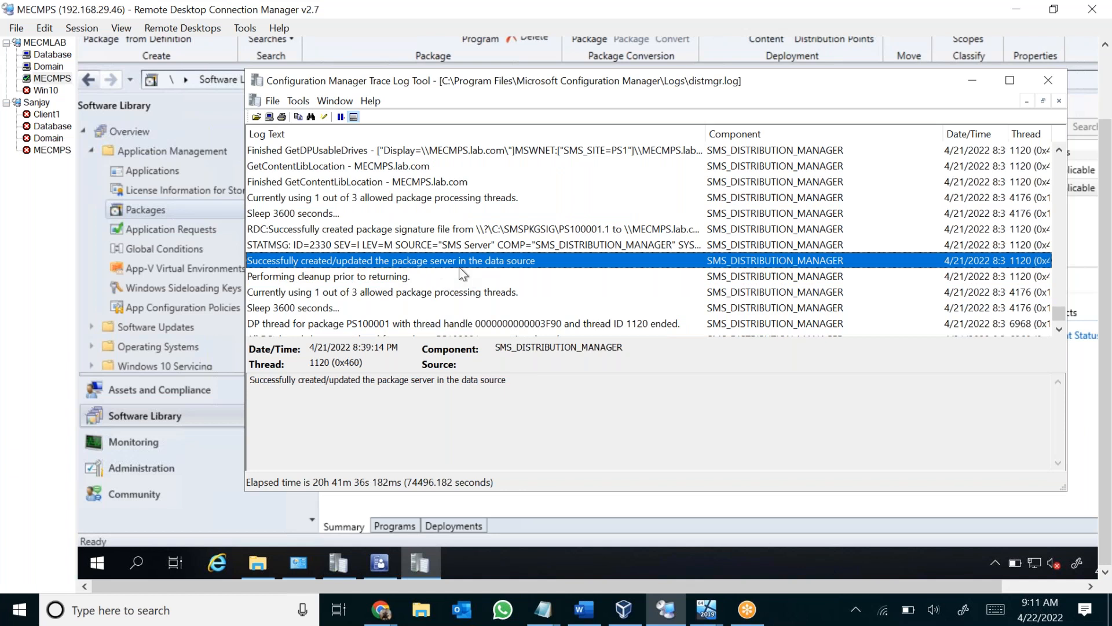
scroll(514, 272, down, 2)
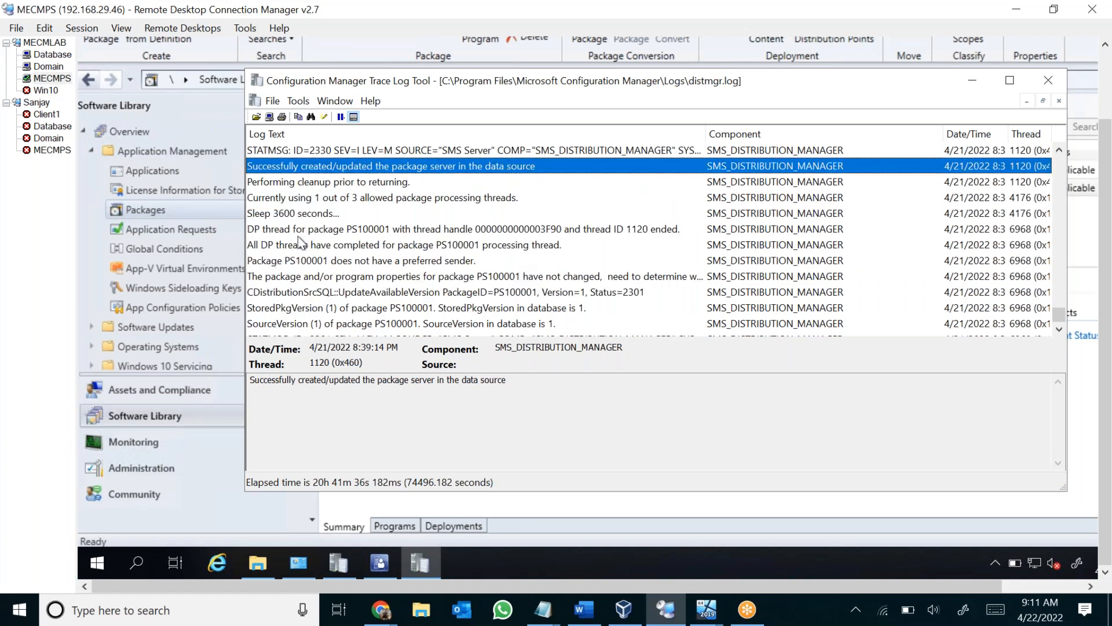
click(353, 231)
click(357, 244)
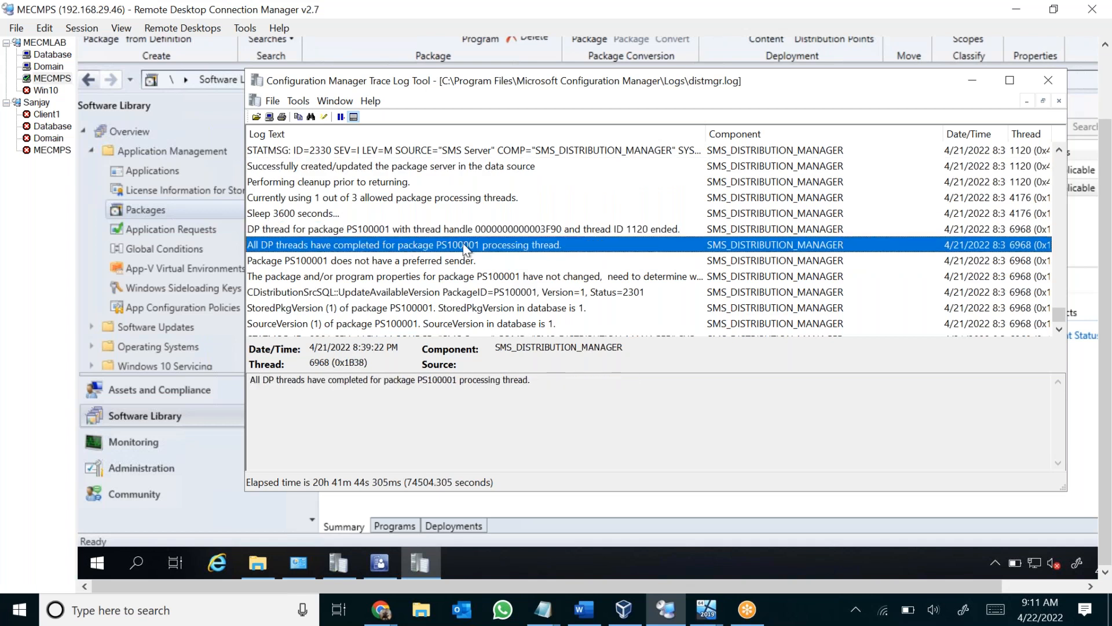
click(505, 381)
drag(505, 381, 209, 369)
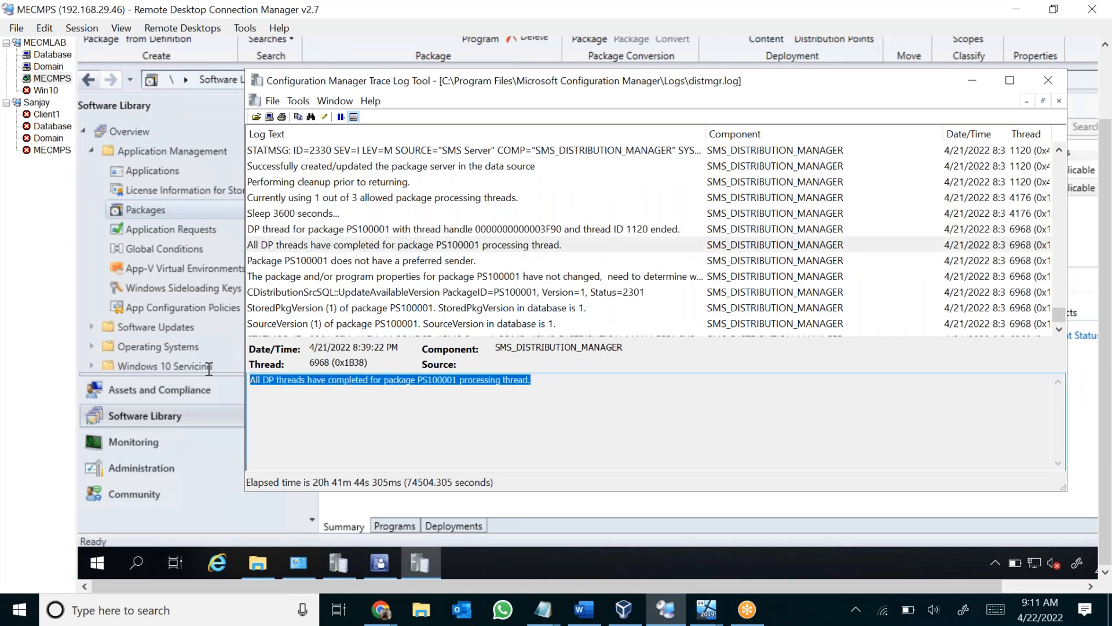
drag(532, 390, 157, 373)
click(253, 381)
drag(252, 380, 545, 389)
scroll(364, 255, down, 2)
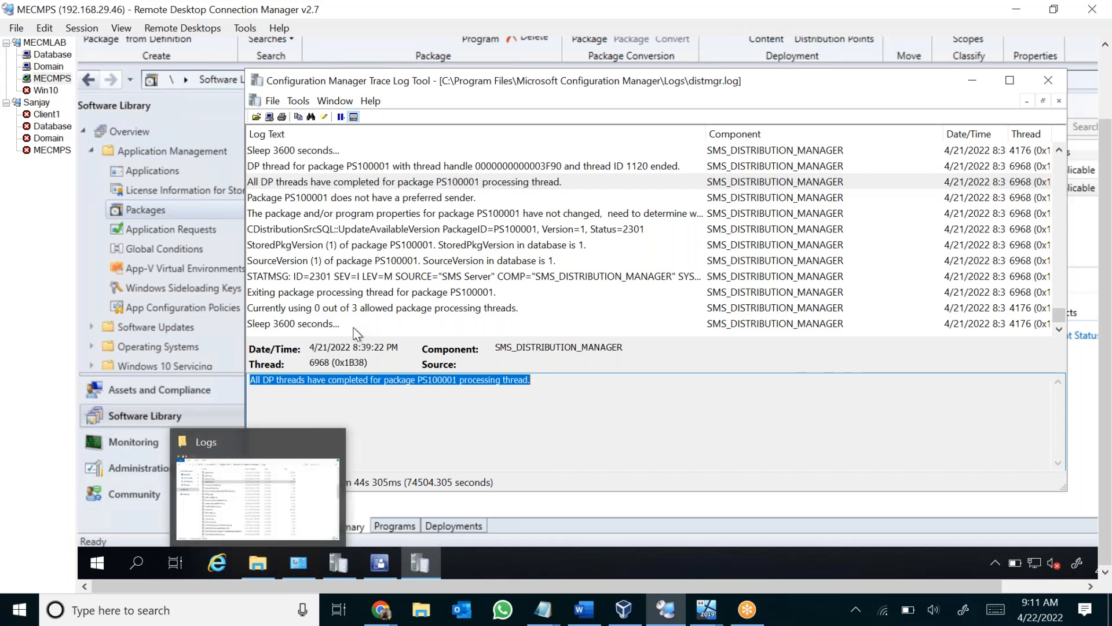
View the Local Disk (C:) folders in File Explorer, move that window aside, and return to the distmgr.log entry about PS100001's package properties.
click(274, 563)
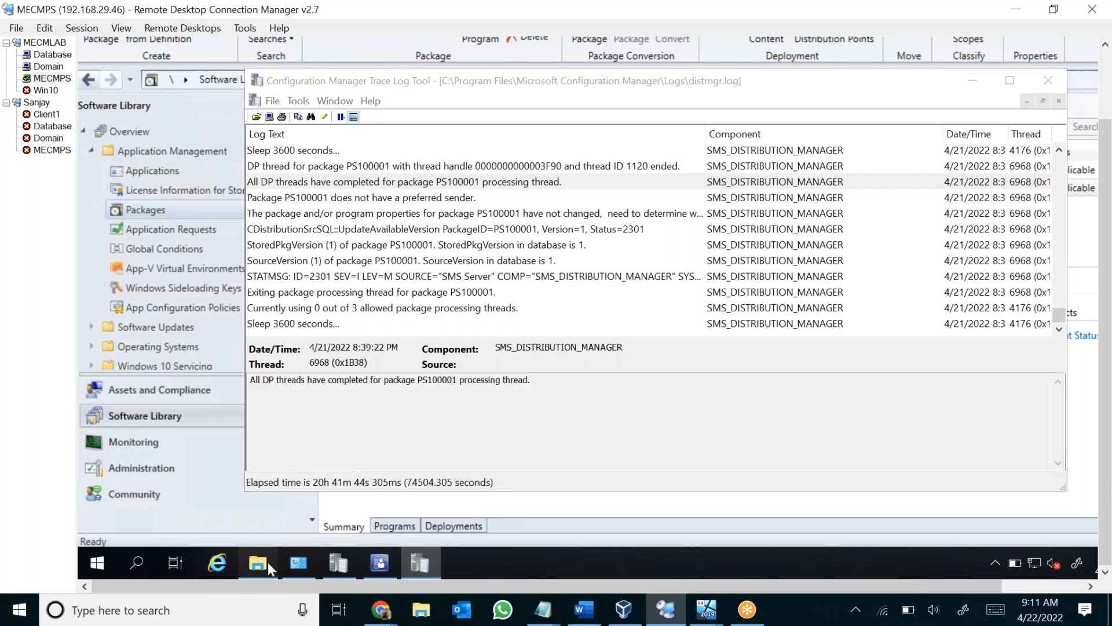
click(257, 275)
click(375, 355)
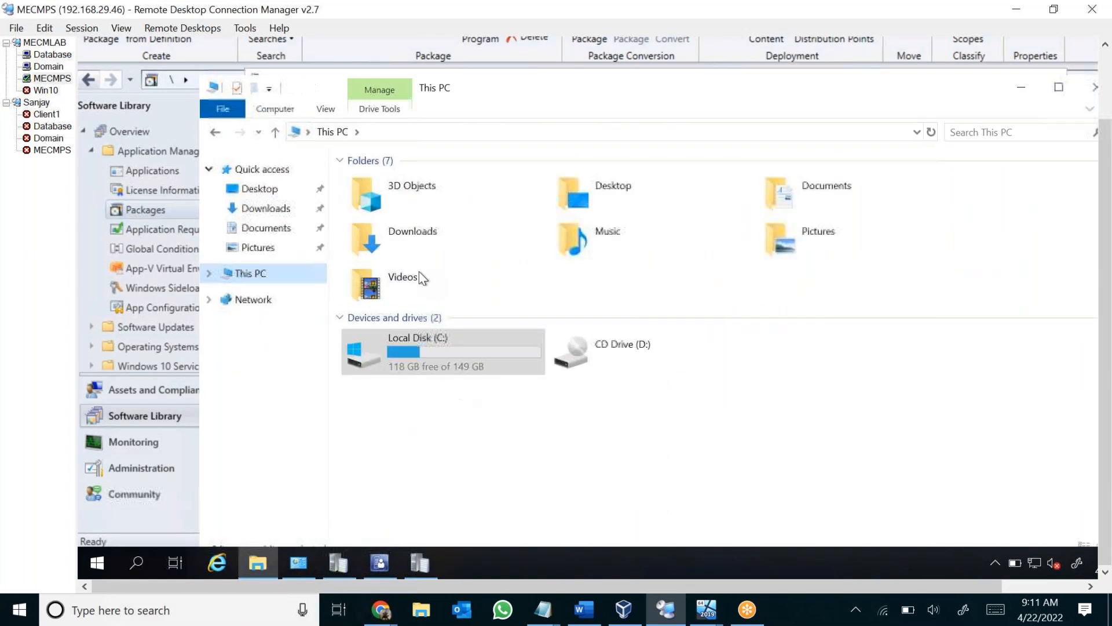
double_click(425, 352)
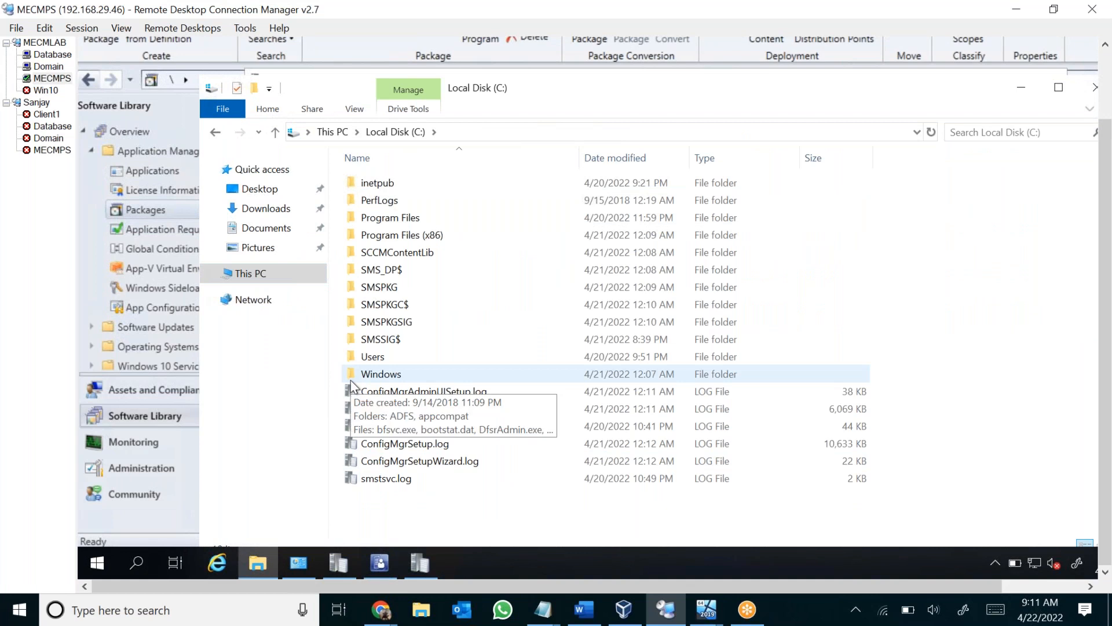
mouse_move(506, 96)
mouse_down()
mouse_move(687, 268)
mouse_move(642, 264)
mouse_up()
click(405, 213)
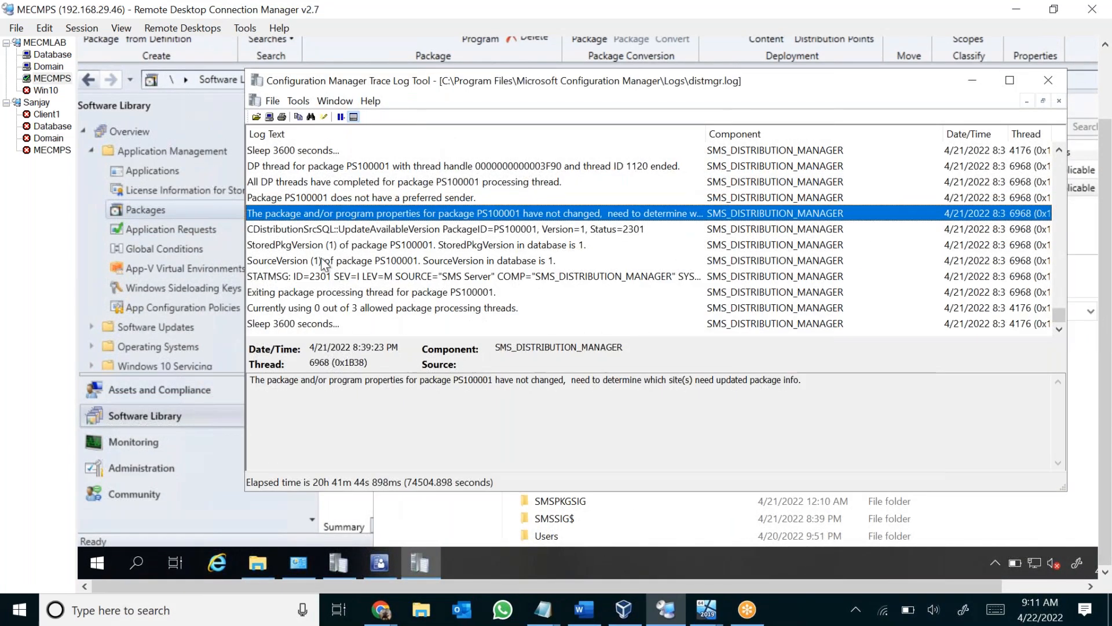
Bring the Local Disk (C:) window into full view beside the log and open the SCCMContentLib folder.
click(436, 518)
drag(665, 272, 679, 174)
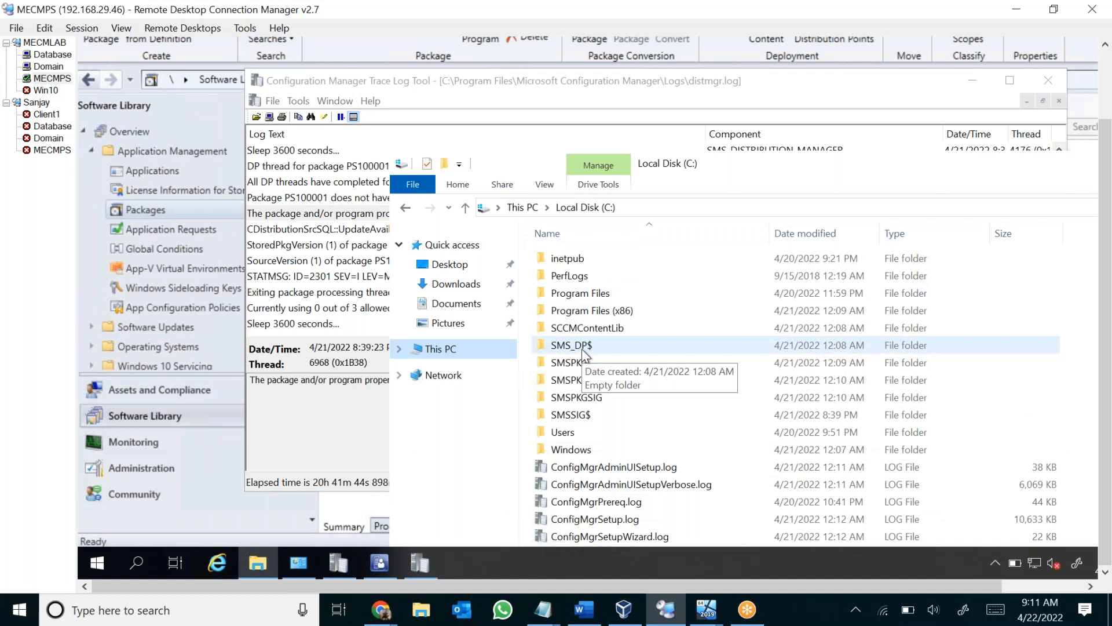
drag(662, 165, 672, 106)
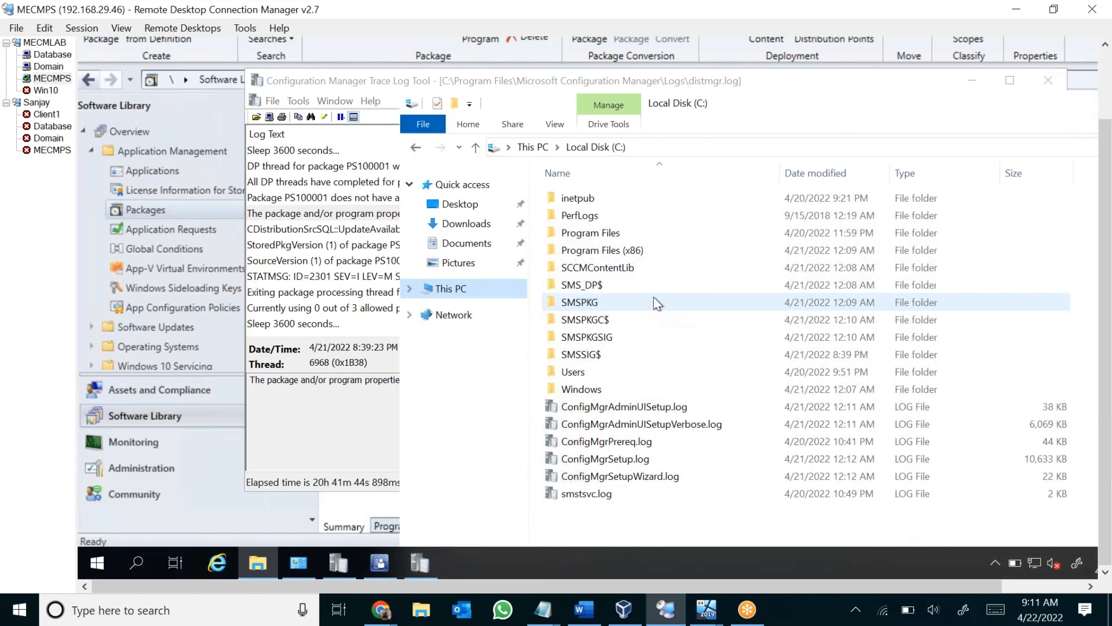
double_click(618, 268)
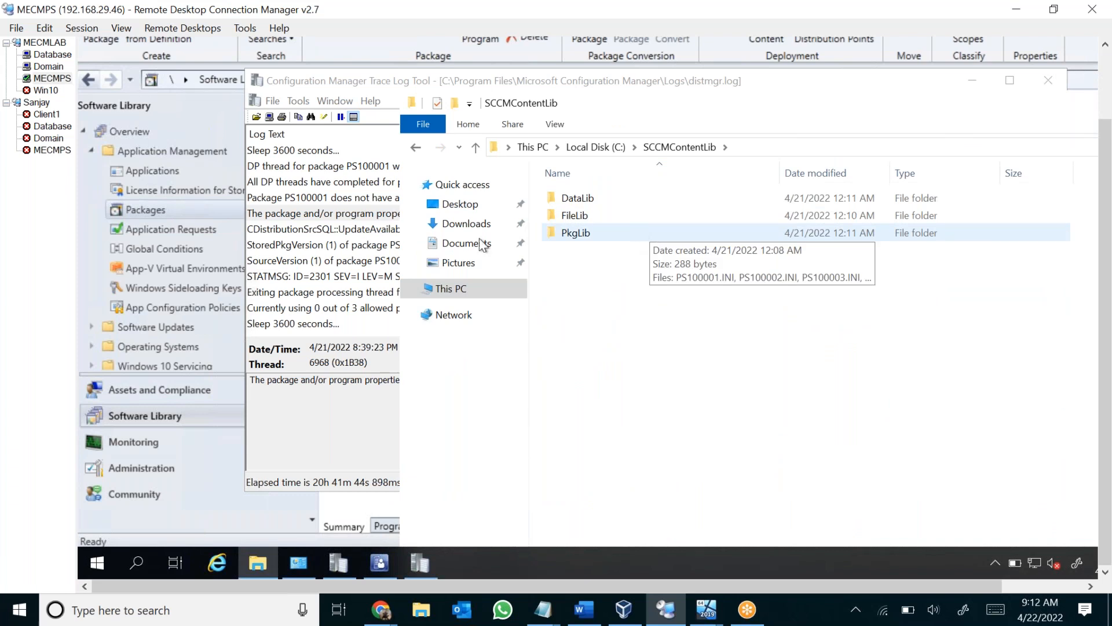
Select the UpdateAvailableVersion entry for PS100001 in distmgr.log, and return to the DataLib, FileLib and PkgLib folders.
click(327, 228)
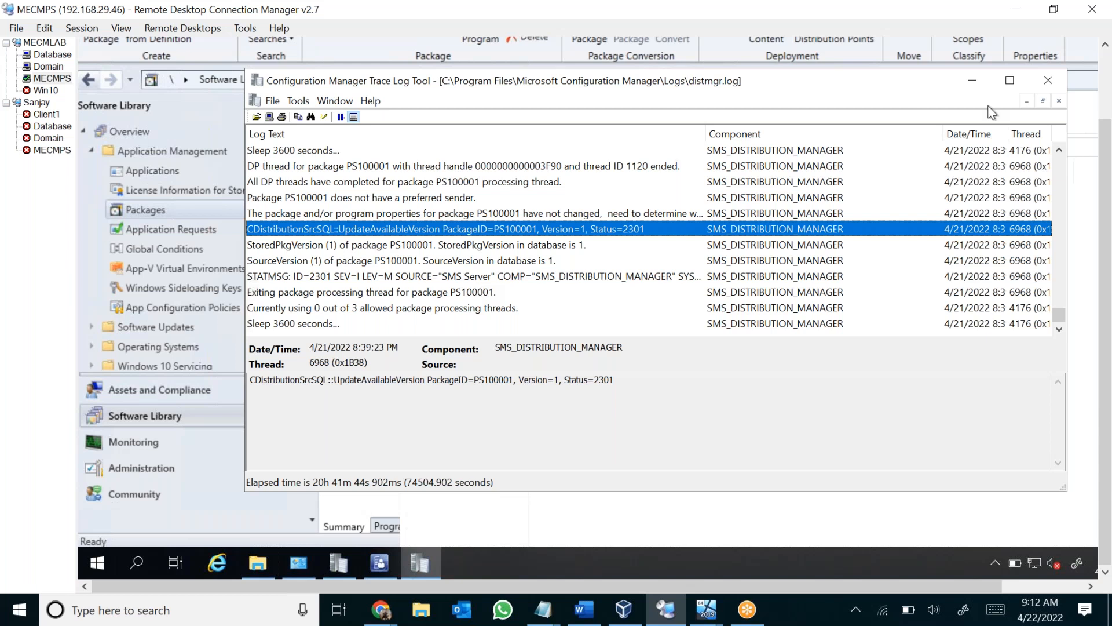
click(974, 79)
drag(549, 153, 556, 174)
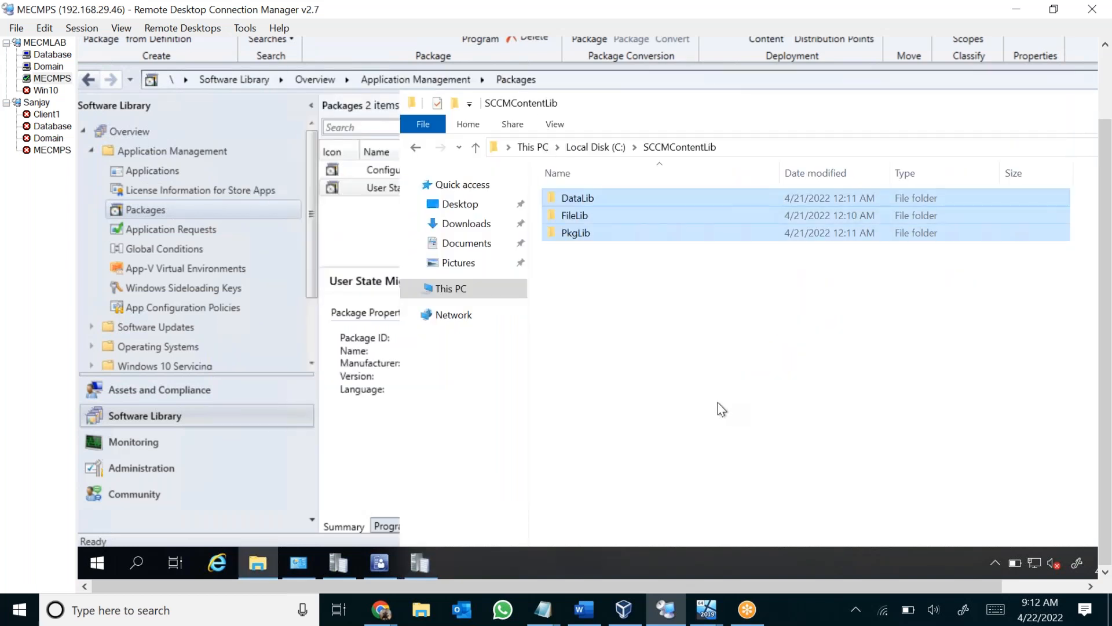
click(428, 556)
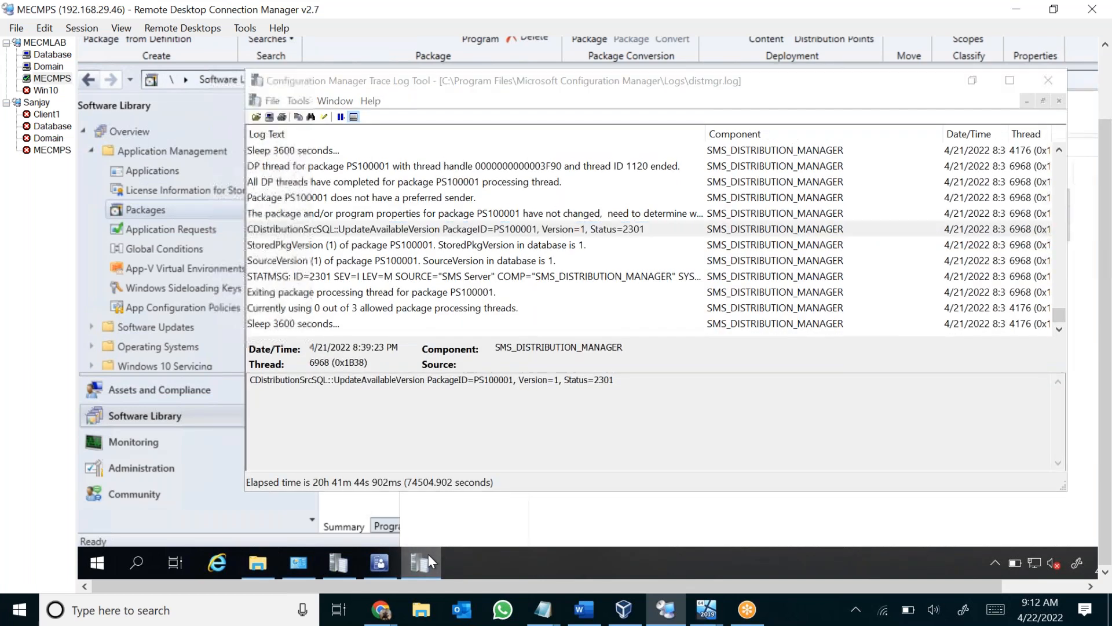
click(428, 556)
click(666, 284)
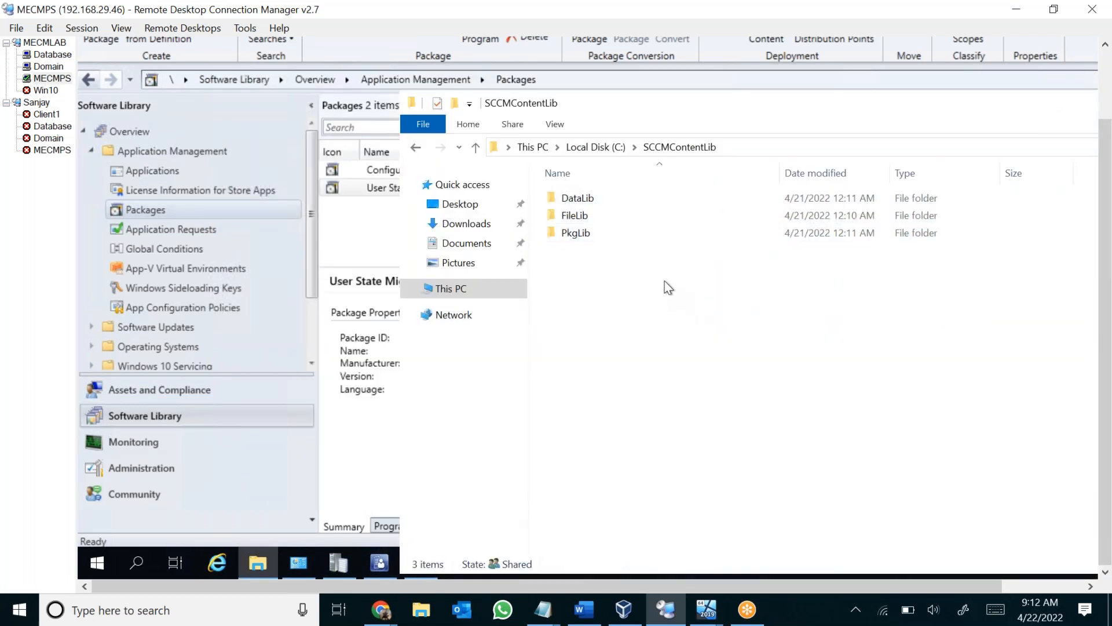
Refresh the User State Migration Tool for Windows package in the Configuration Manager console to check its content status.
click(382, 184)
right_click(462, 187)
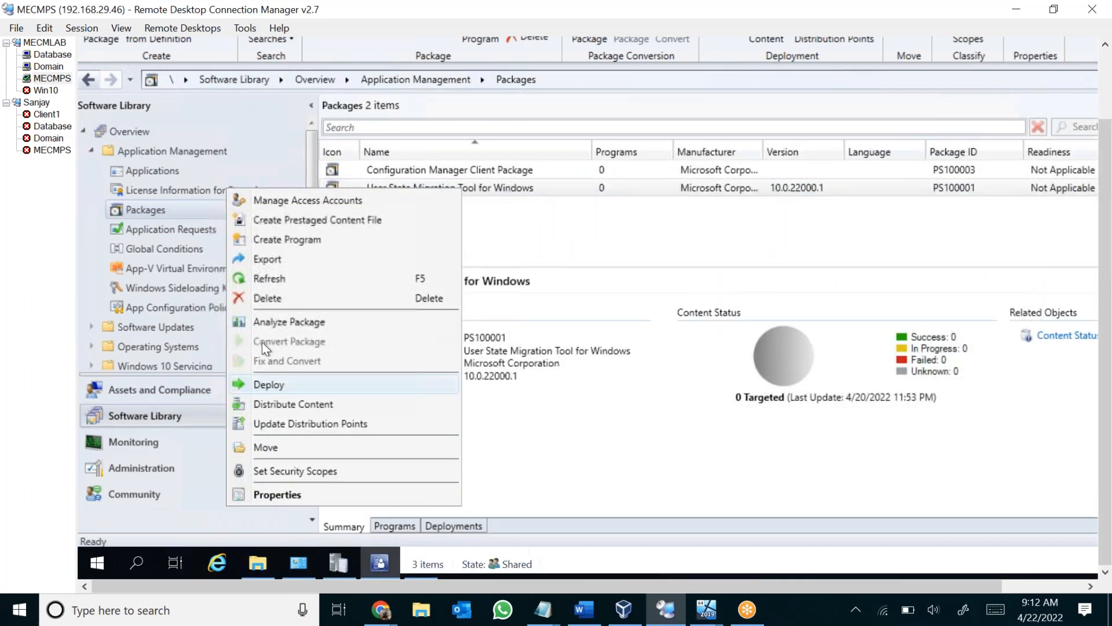
click(271, 278)
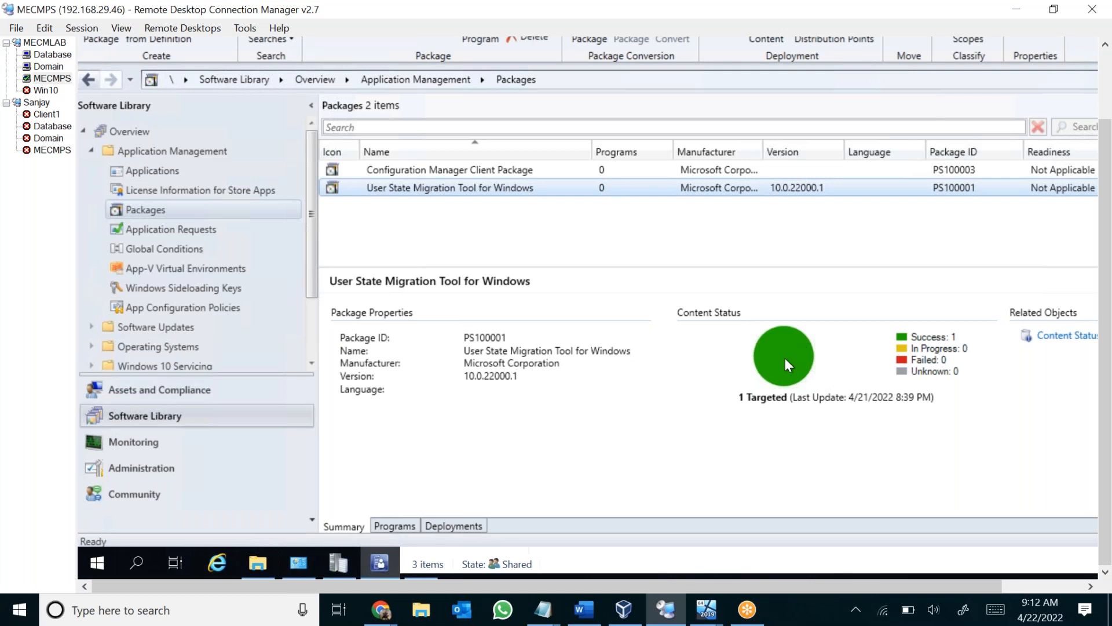
Switch to File Explorer, view the available drives under This PC, and open Local Disk (C:).
click(249, 559)
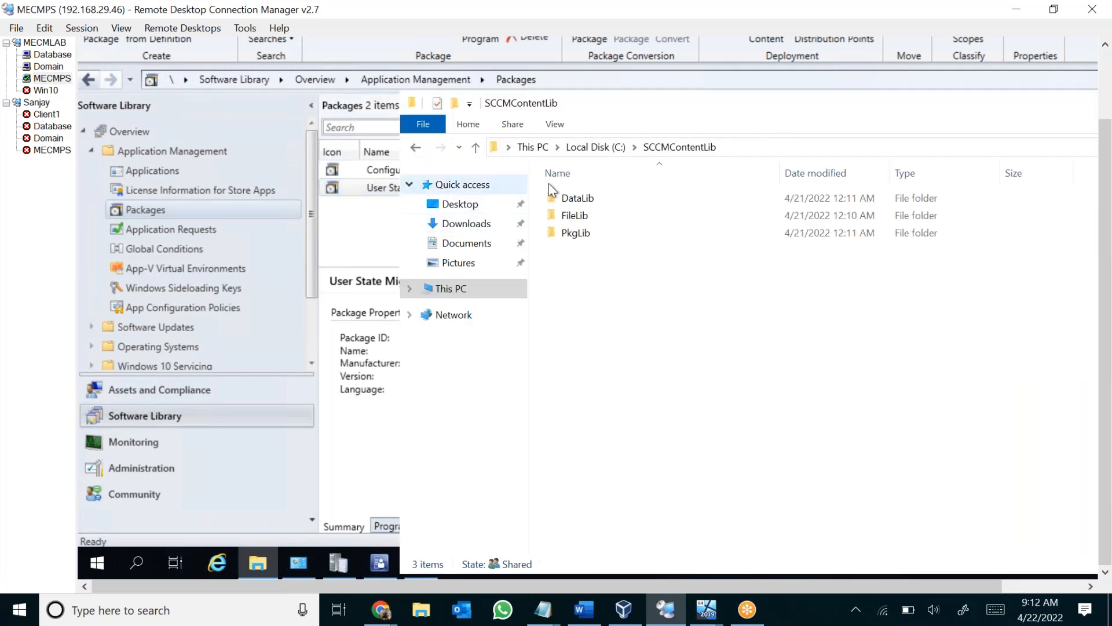
click(473, 290)
click(602, 386)
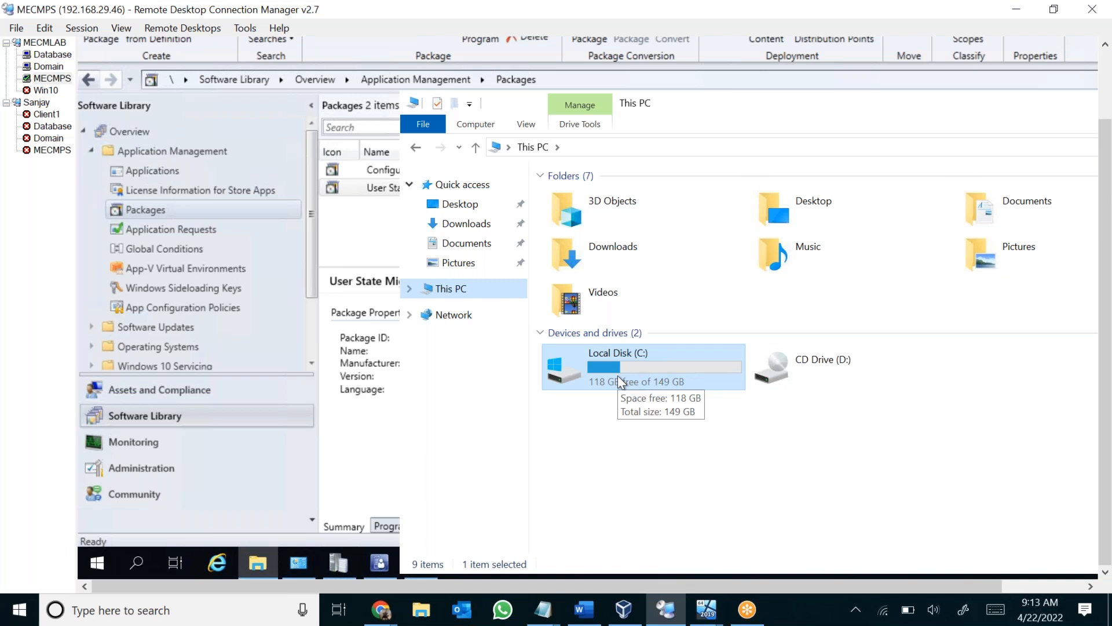
double_click(633, 373)
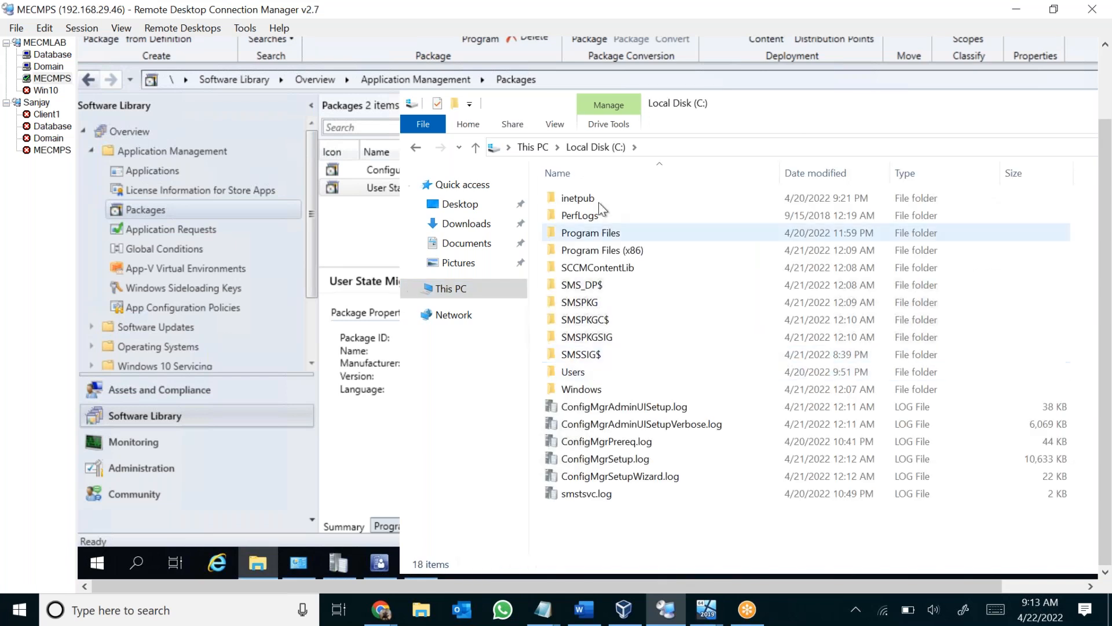
View the access-sharing options for the SCCMContentLib folder, dismiss them, and return to the console's package list.
click(644, 267)
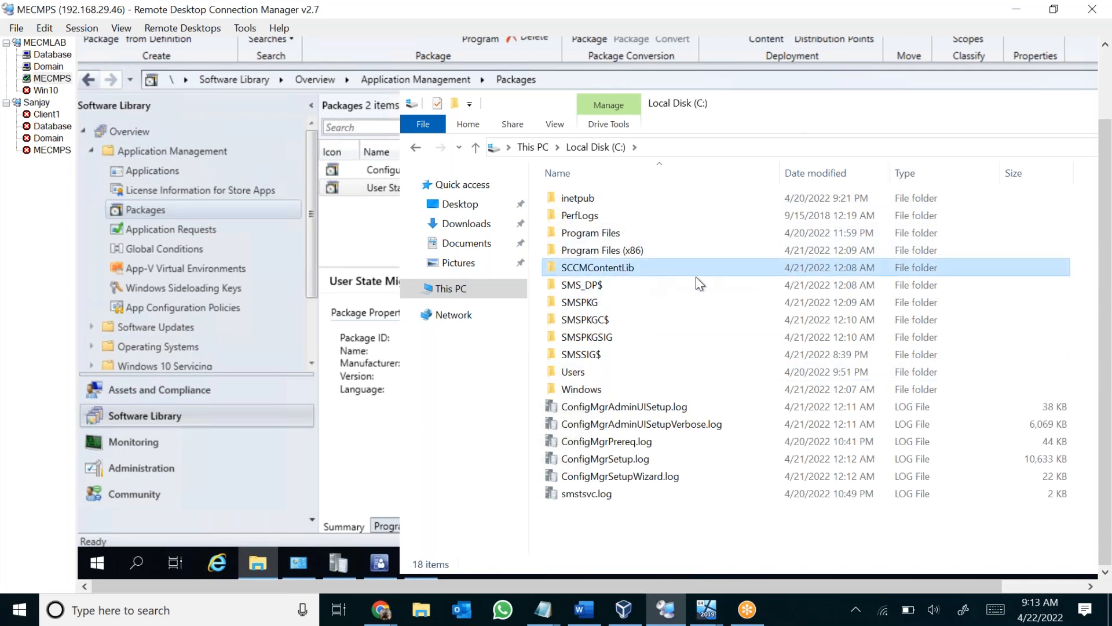
right_click(670, 262)
mouse_move(575, 43)
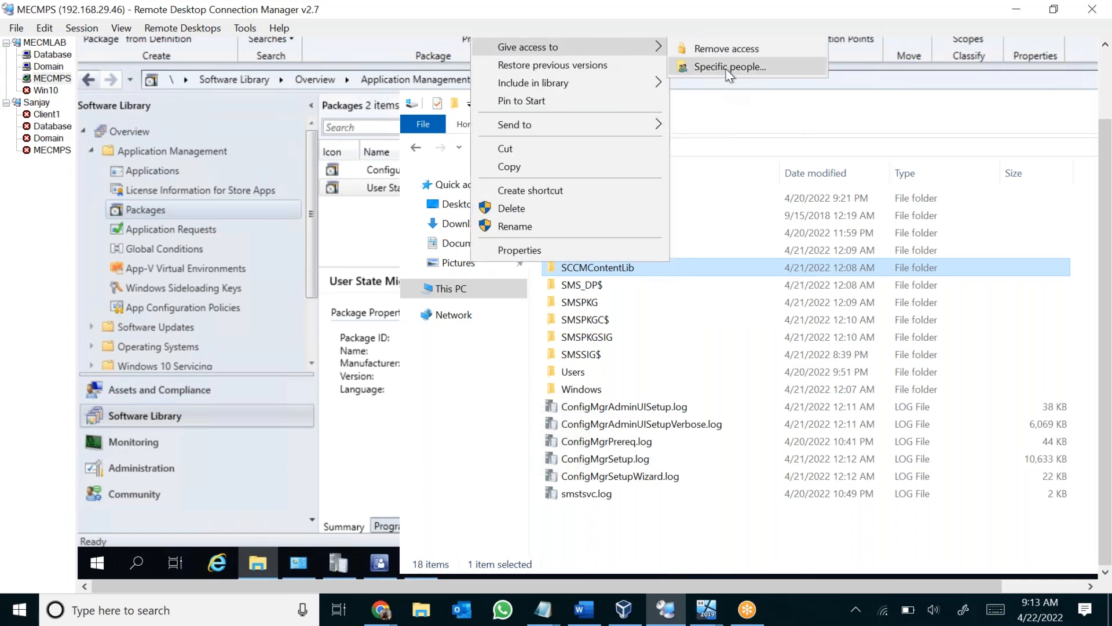
click(491, 391)
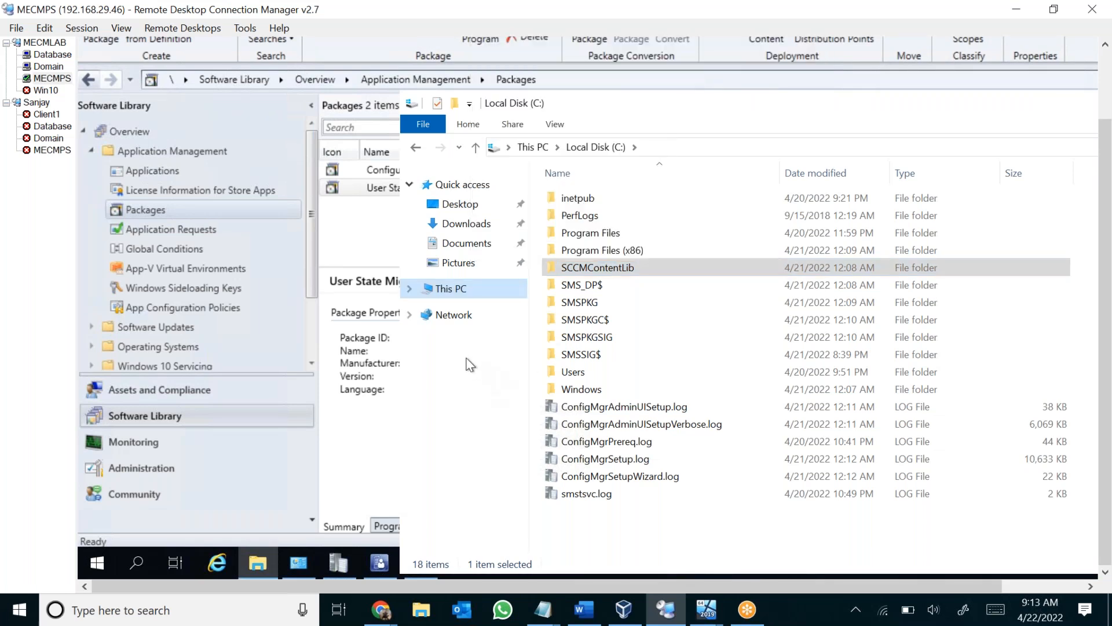
click(312, 231)
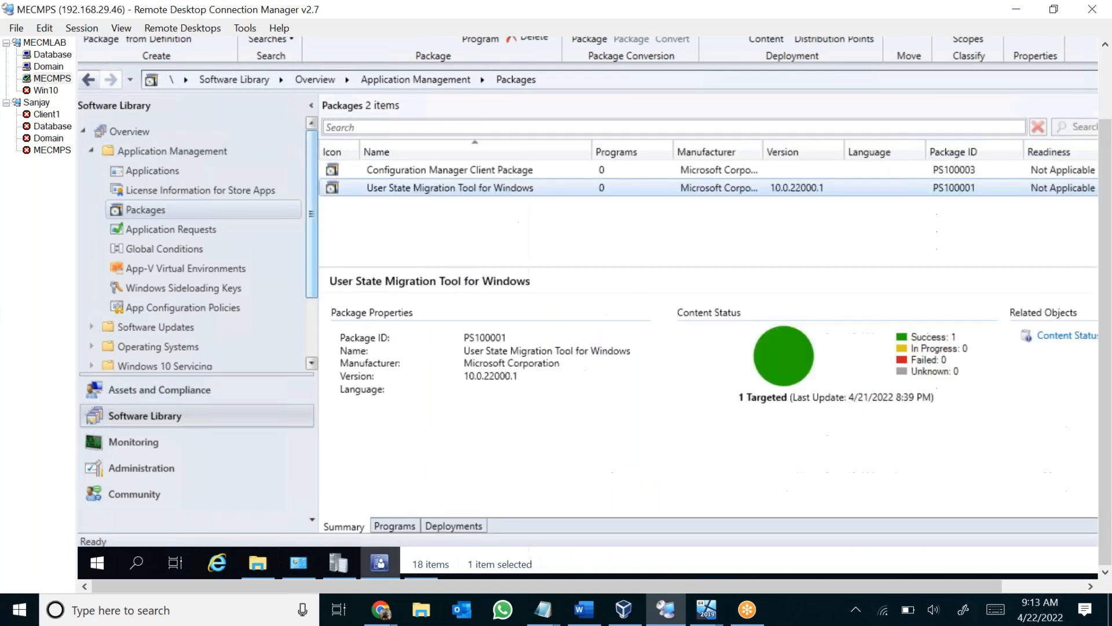
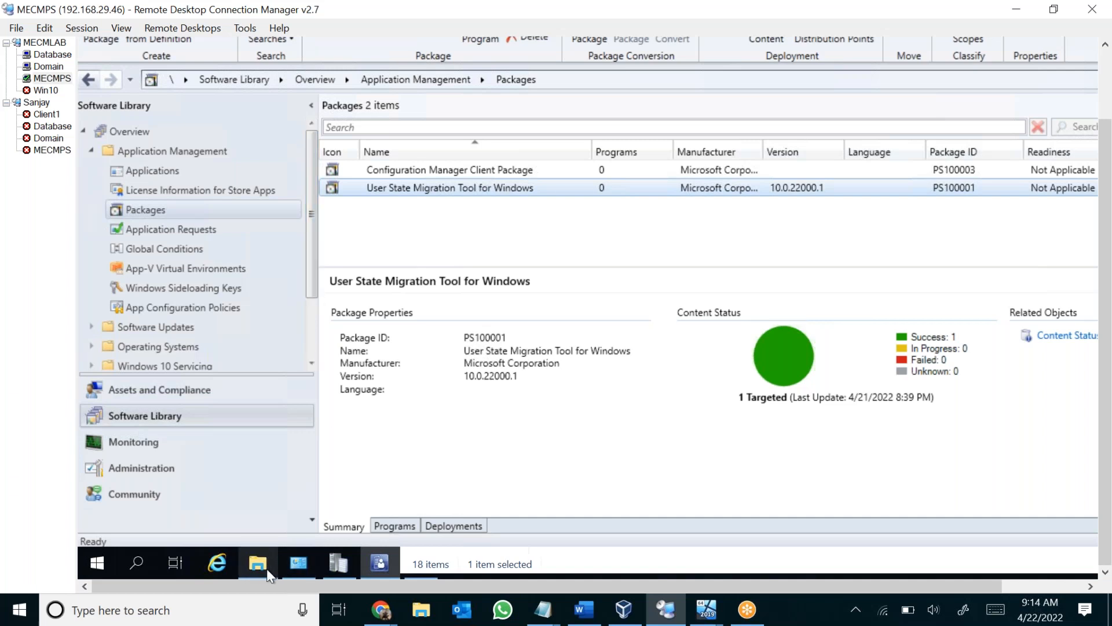
Open Task Manager on the MECMPS server, check its CPU and memory performance, and close it.
mouse_move(261, 573)
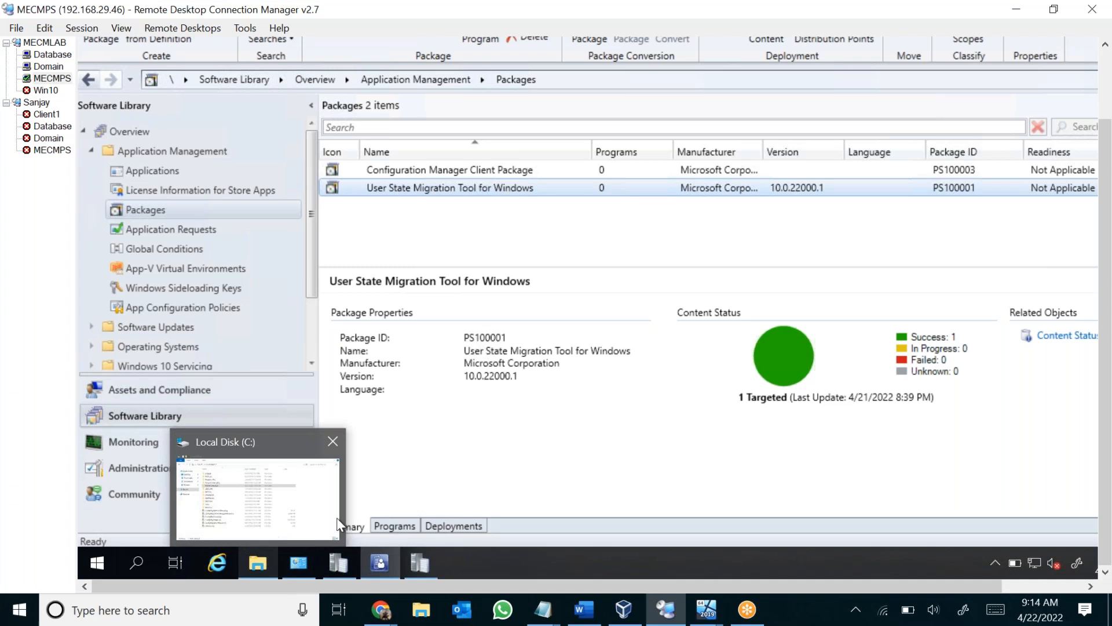
click(552, 561)
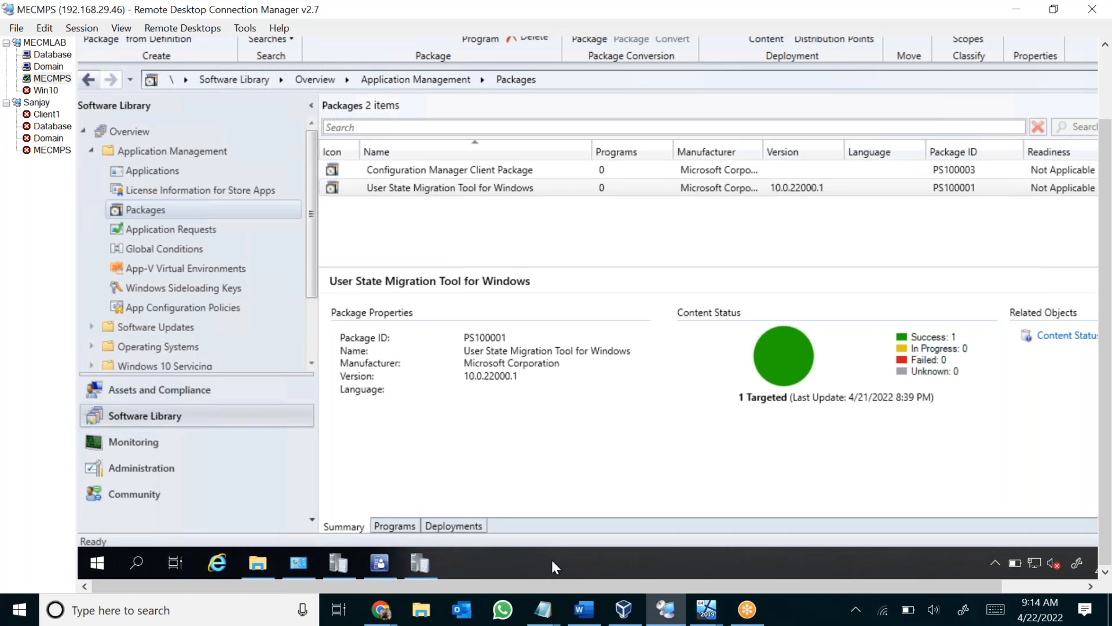
right_click(606, 558)
click(657, 486)
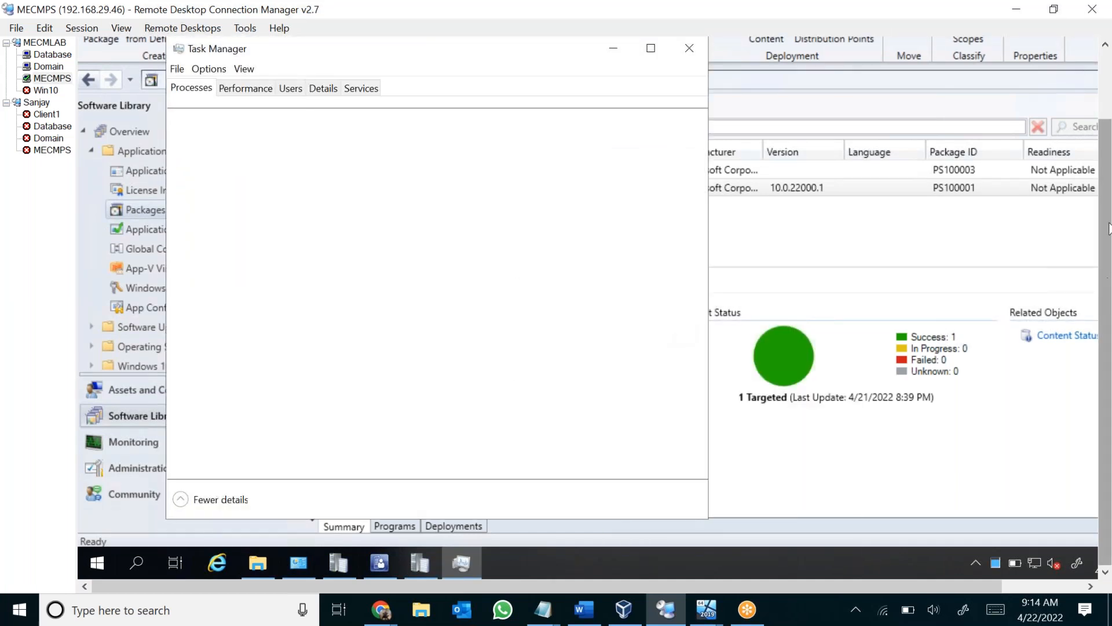
scroll(1107, 229, up, 2)
click(242, 157)
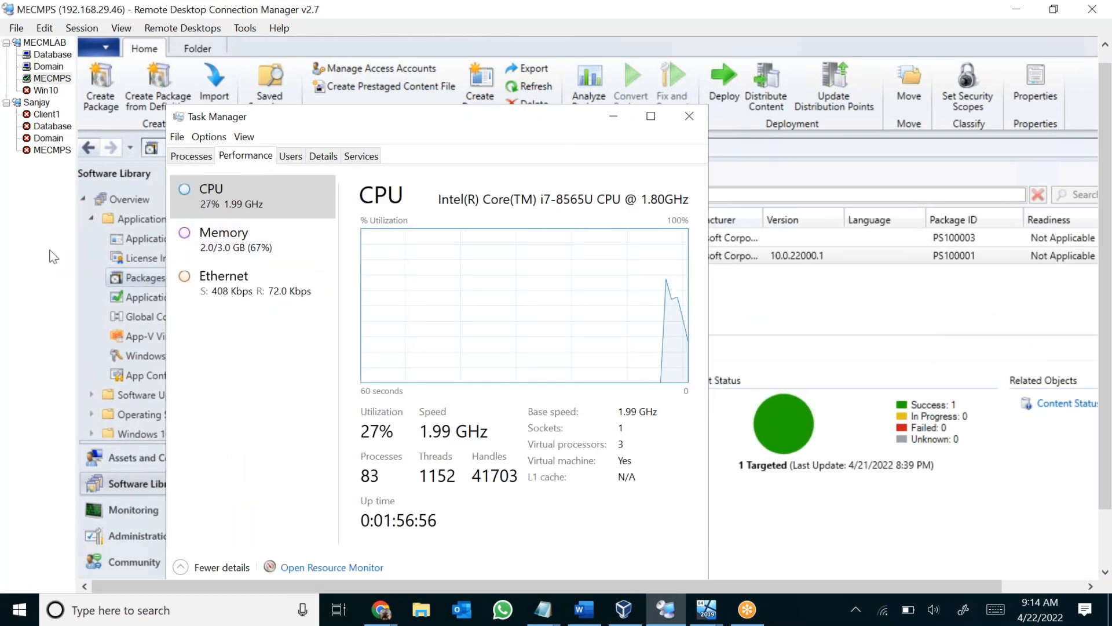
click(223, 255)
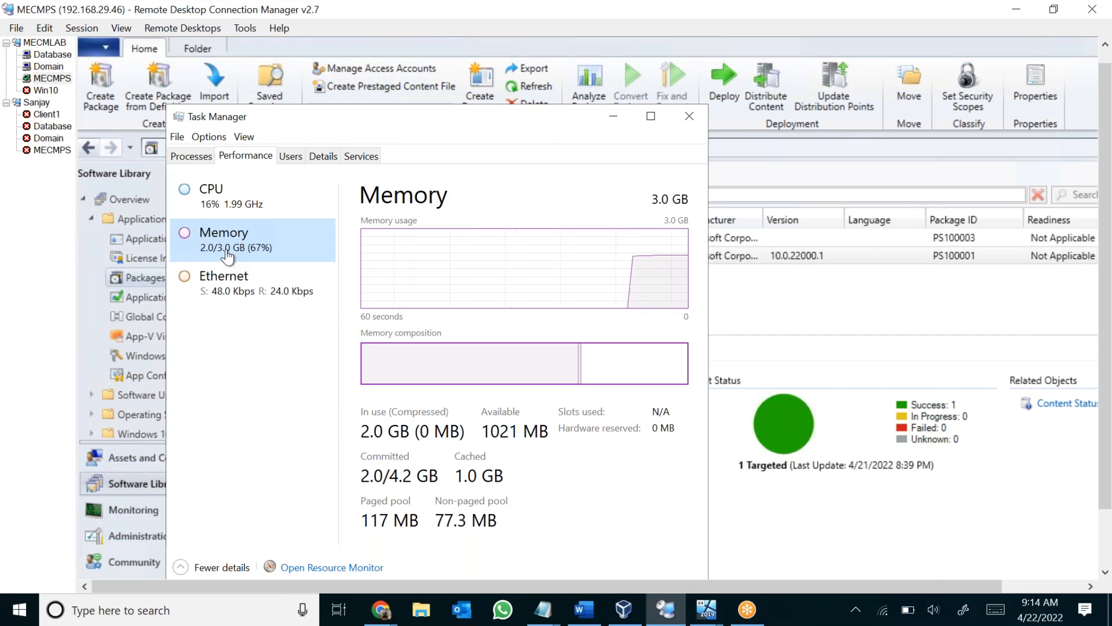
drag(401, 114, 431, 96)
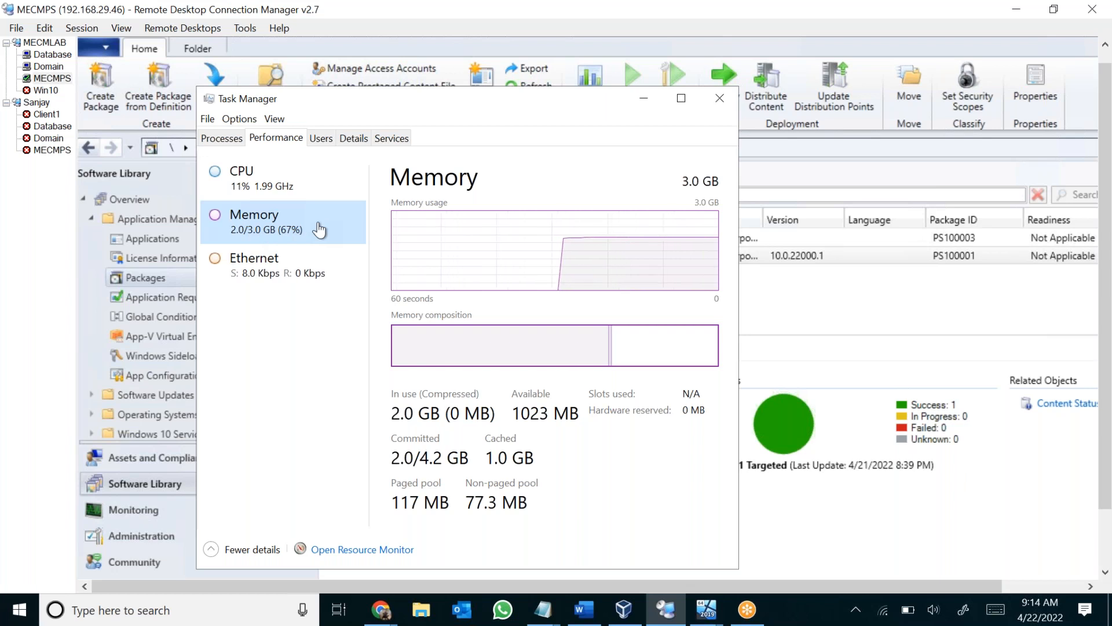
click(710, 105)
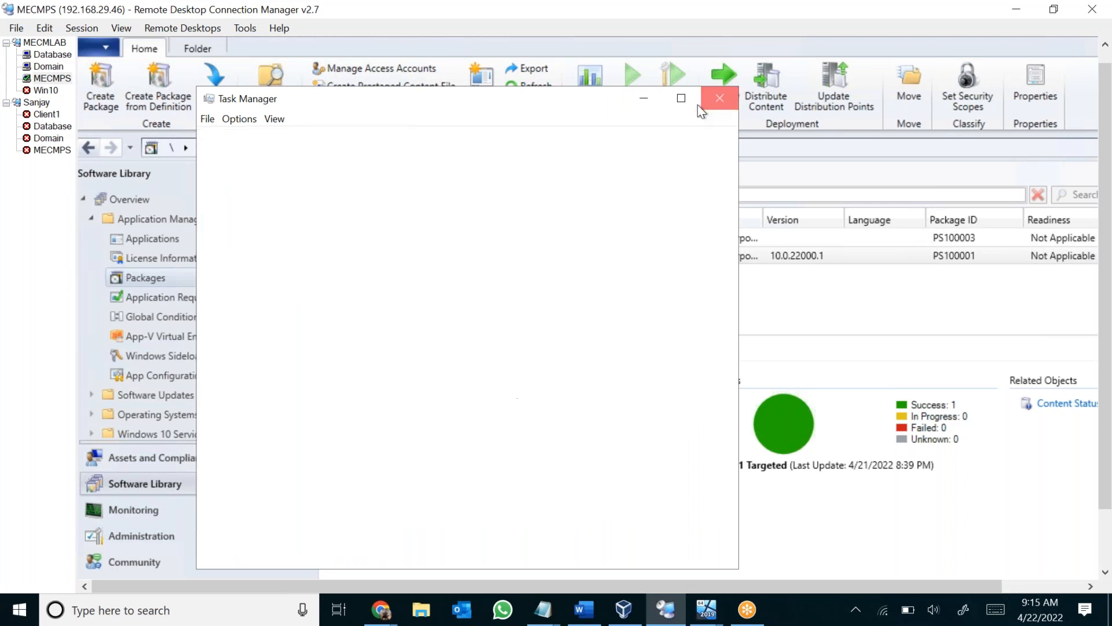
Run services.msc and select the Windows Update service to check its status.
drag(1107, 405, 1105, 458)
right_click(104, 550)
click(161, 485)
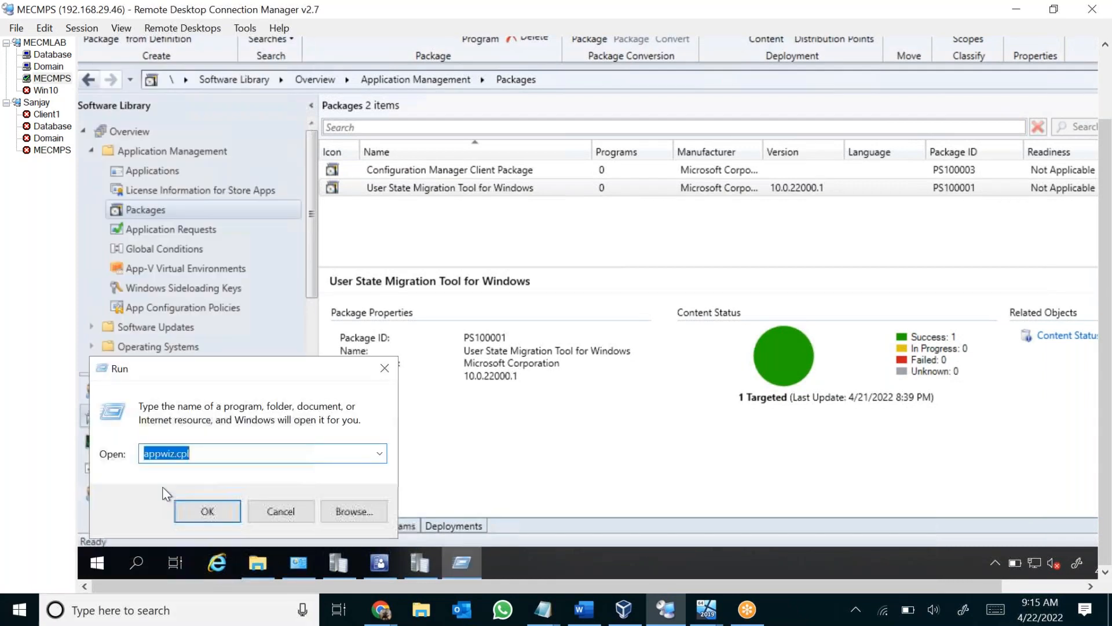
text(services.msc)
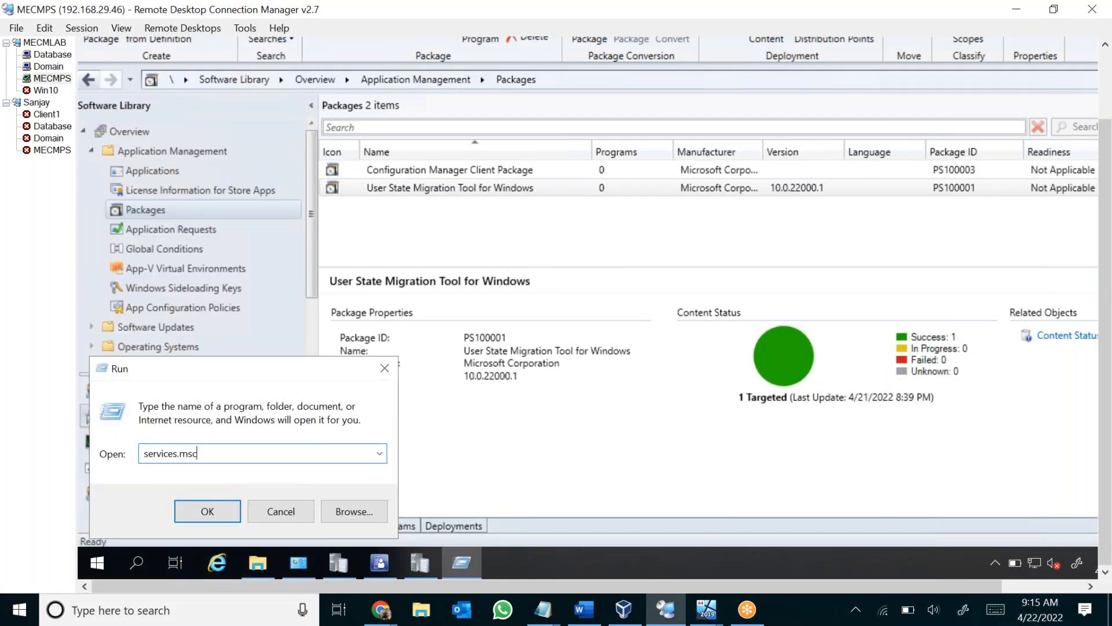
key(Return)
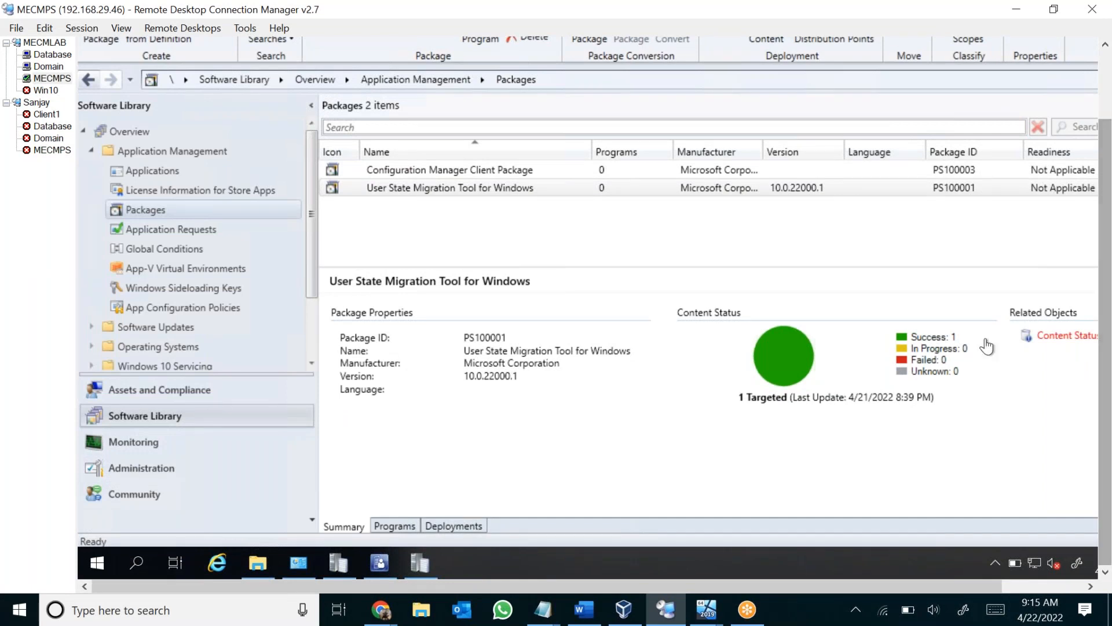
click(502, 359)
key(w)
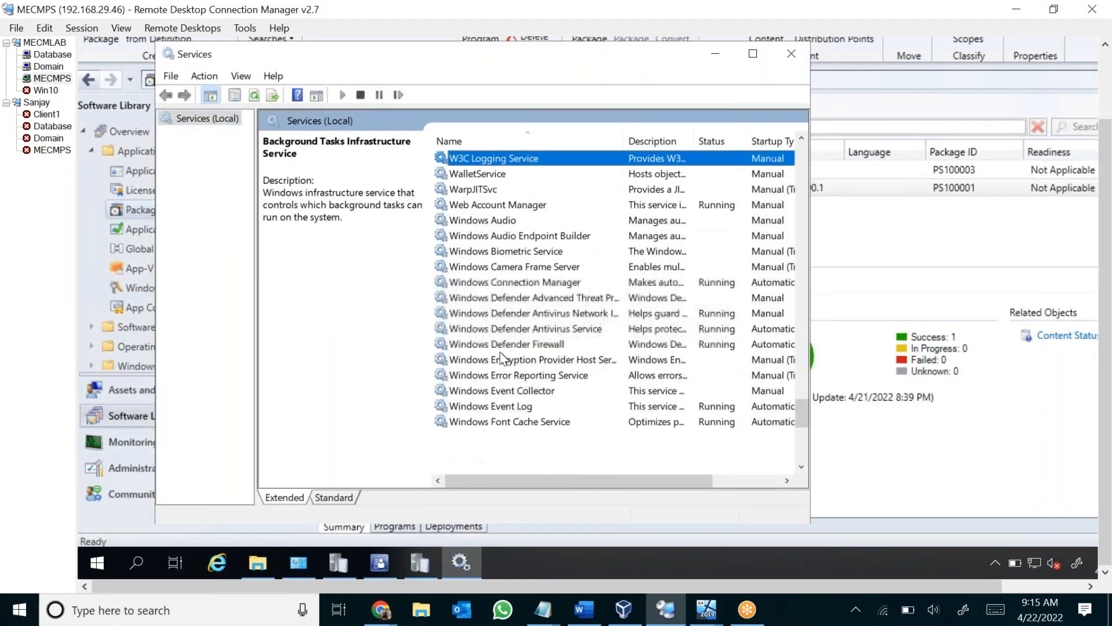
scroll(510, 428, down, 8)
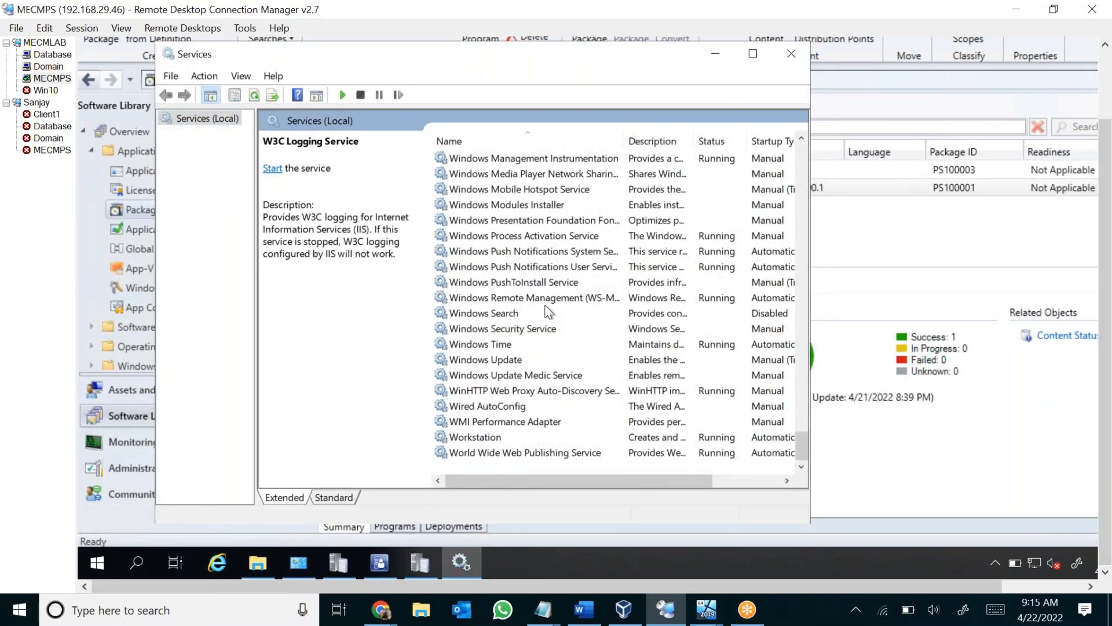
click(521, 360)
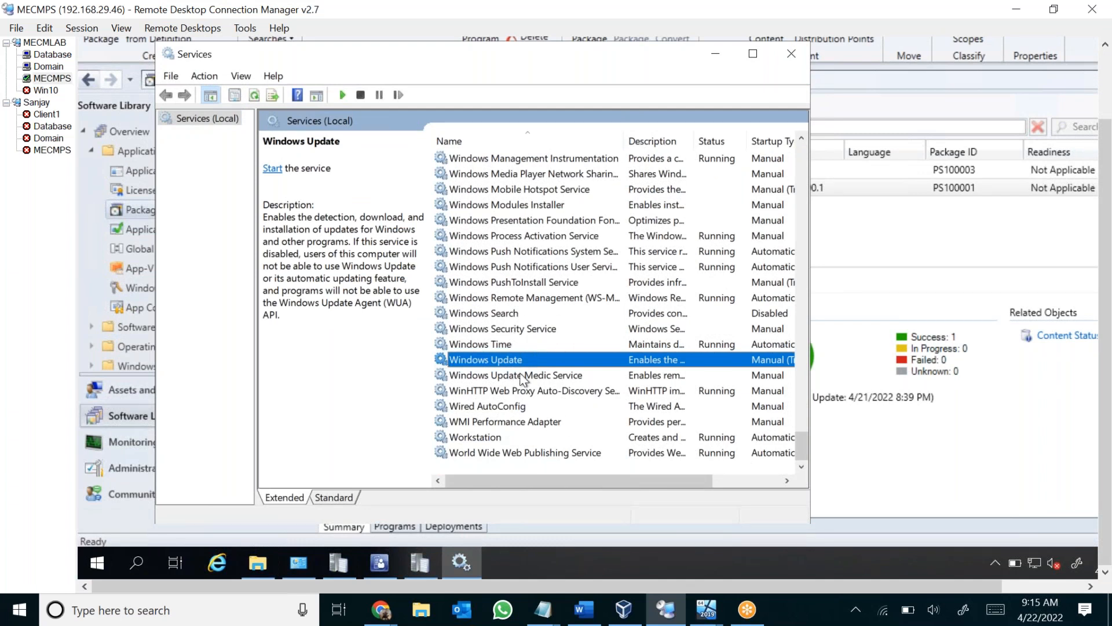
Find the IIS Admin Service in the services list, check its status, and close Services.
scroll(523, 380, up, 4)
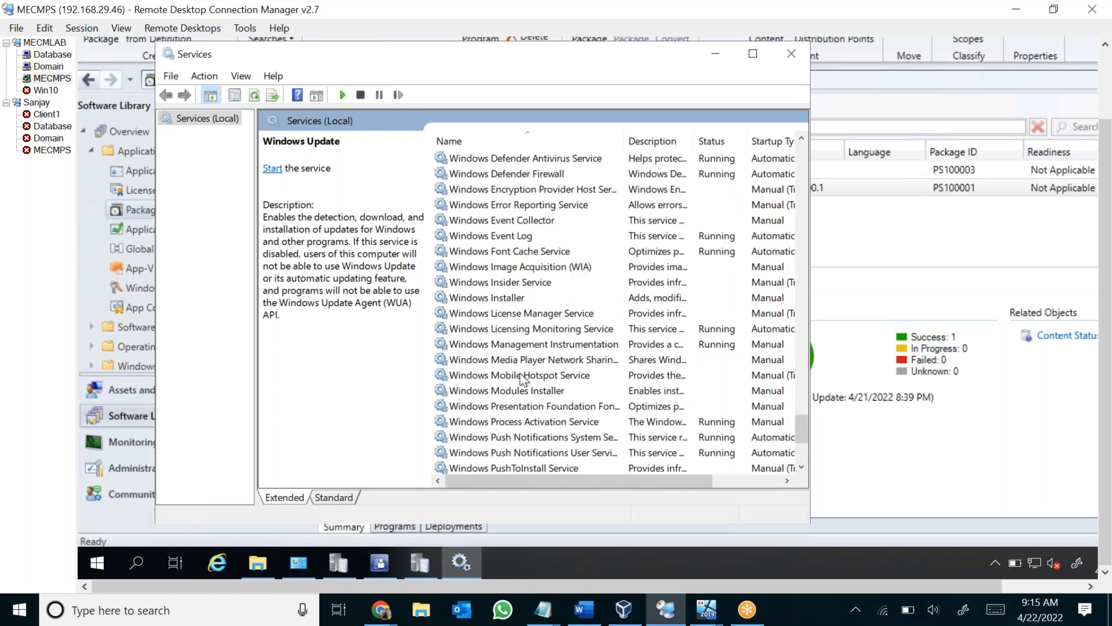
scroll(520, 373, up, 16)
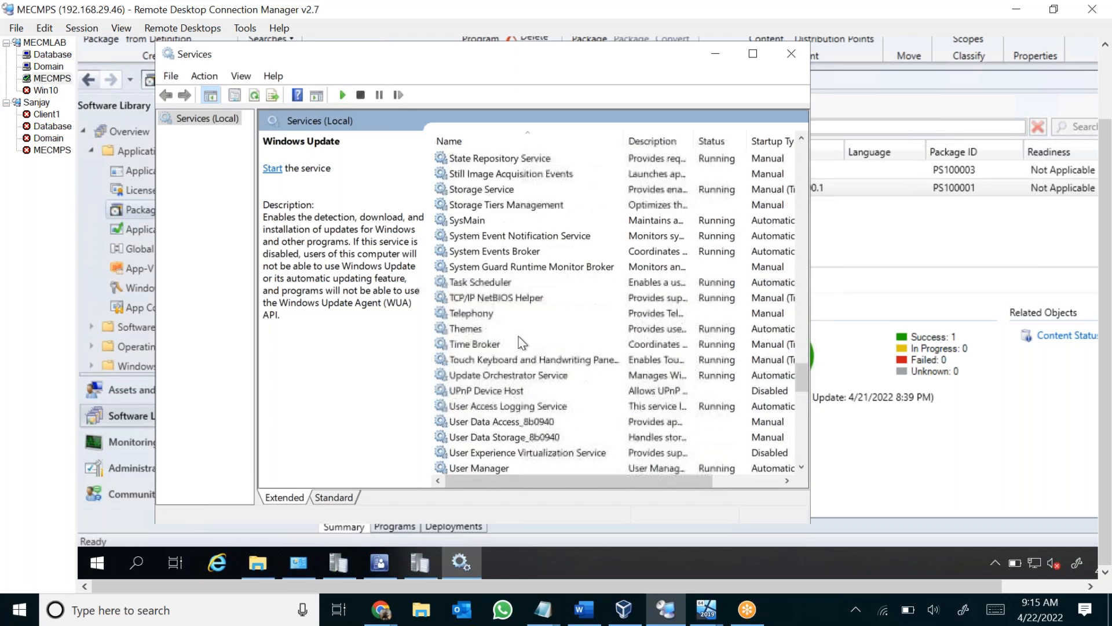
click(514, 316)
key(i)
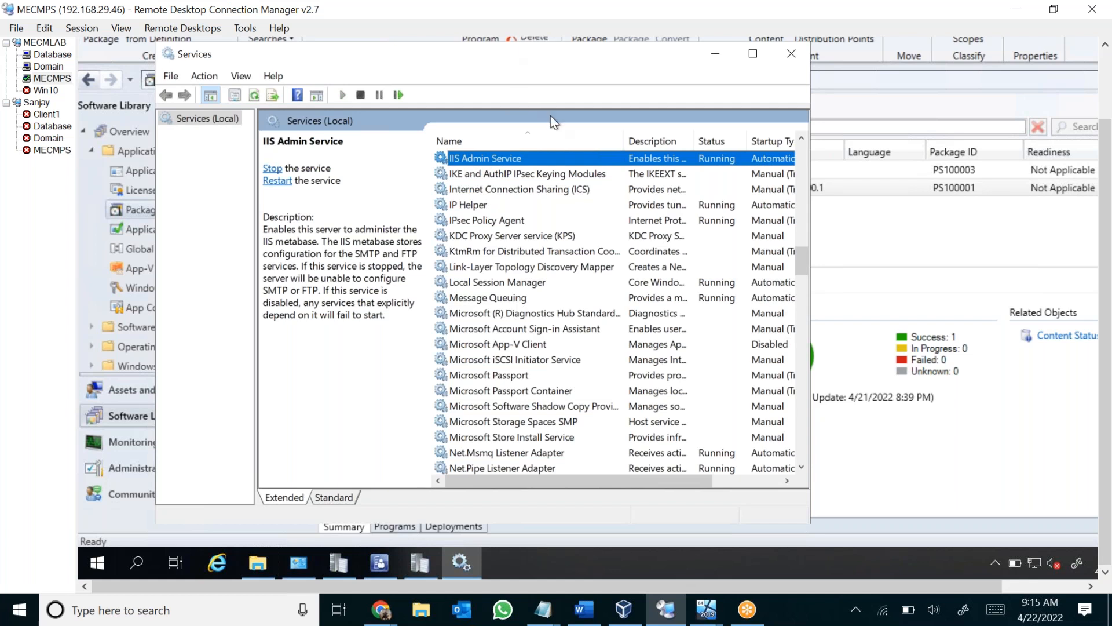
drag(502, 56, 554, 120)
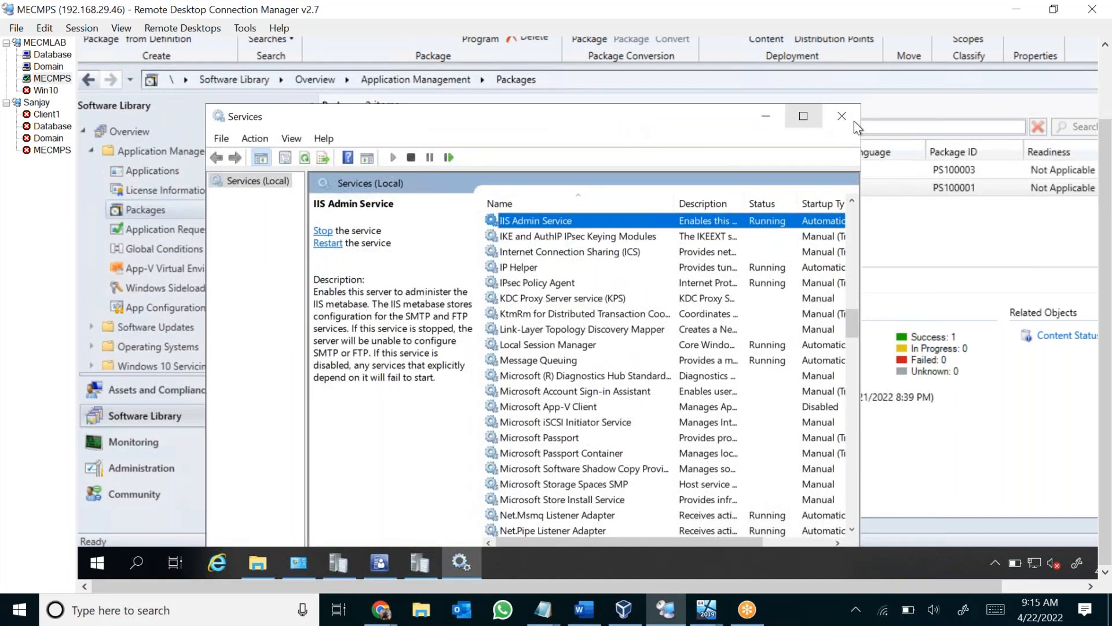
click(842, 116)
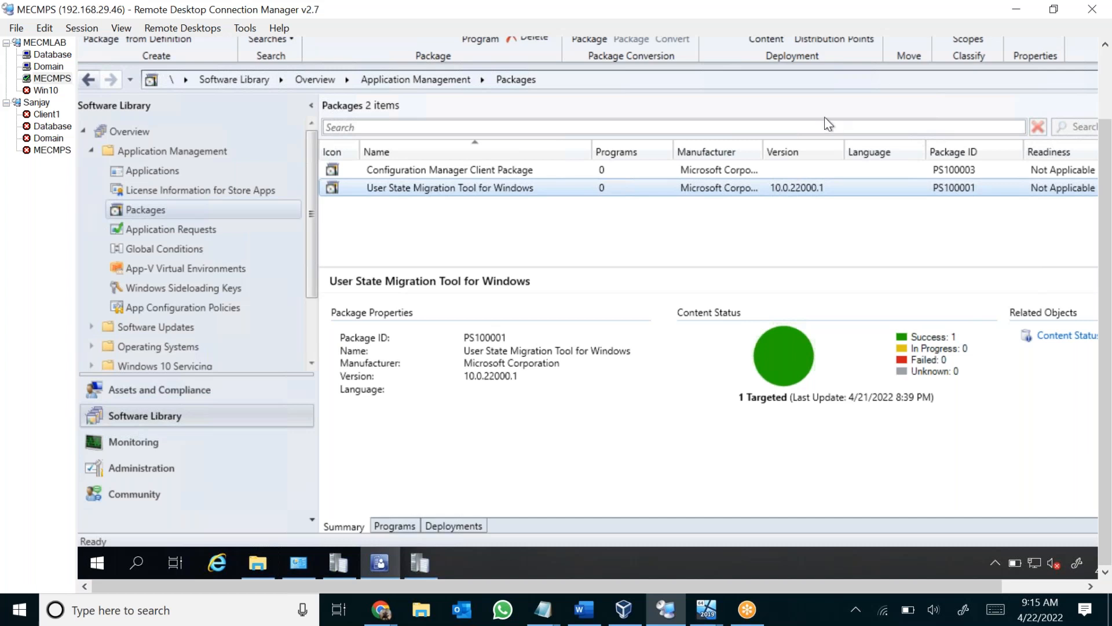
Search for iis, open Internet Information Services (IIS) Manager, and display the MECMPS server's application pools.
click(138, 563)
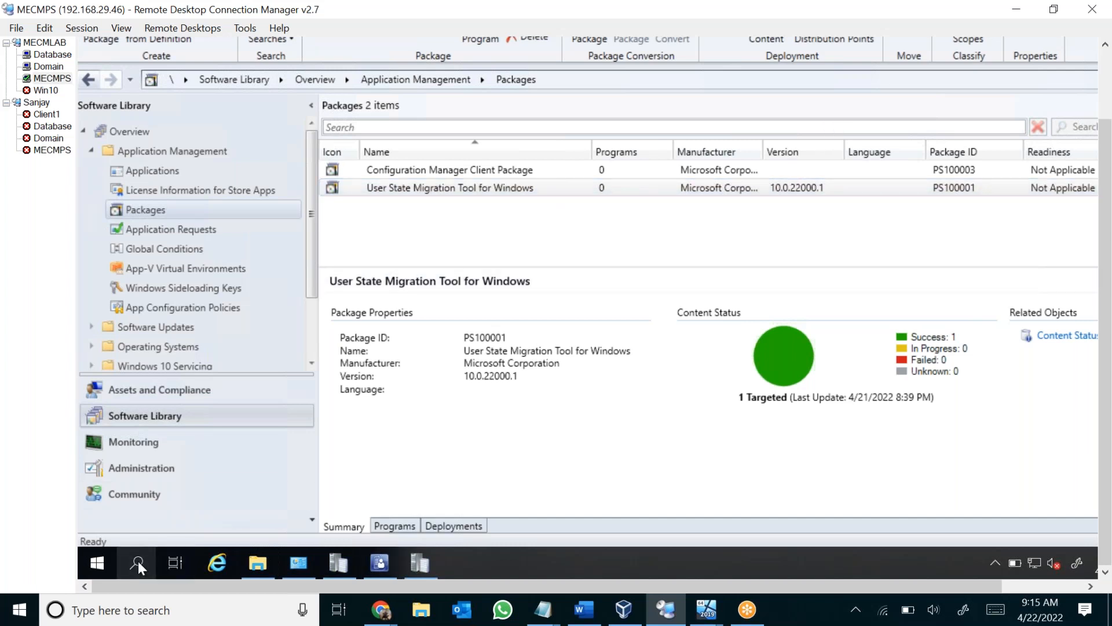
text(iis)
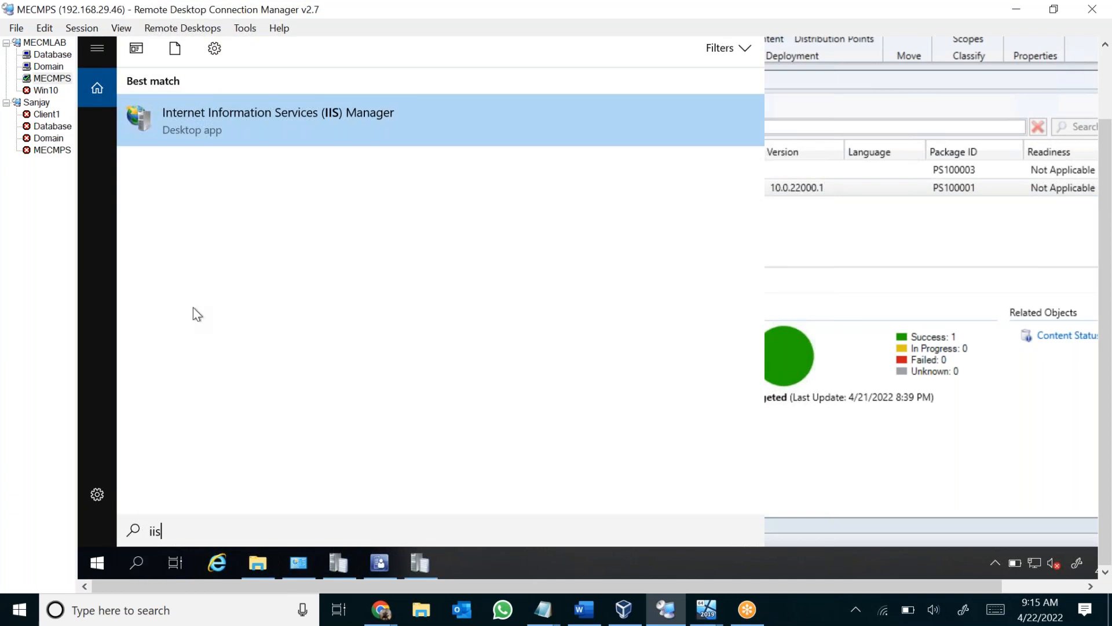
click(284, 121)
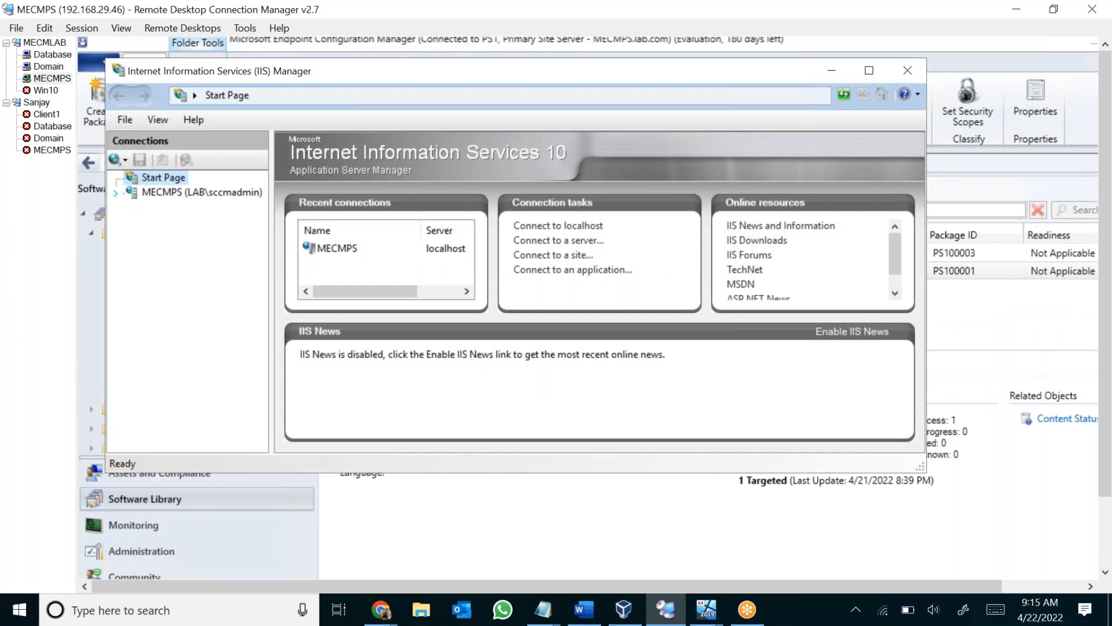
click(122, 197)
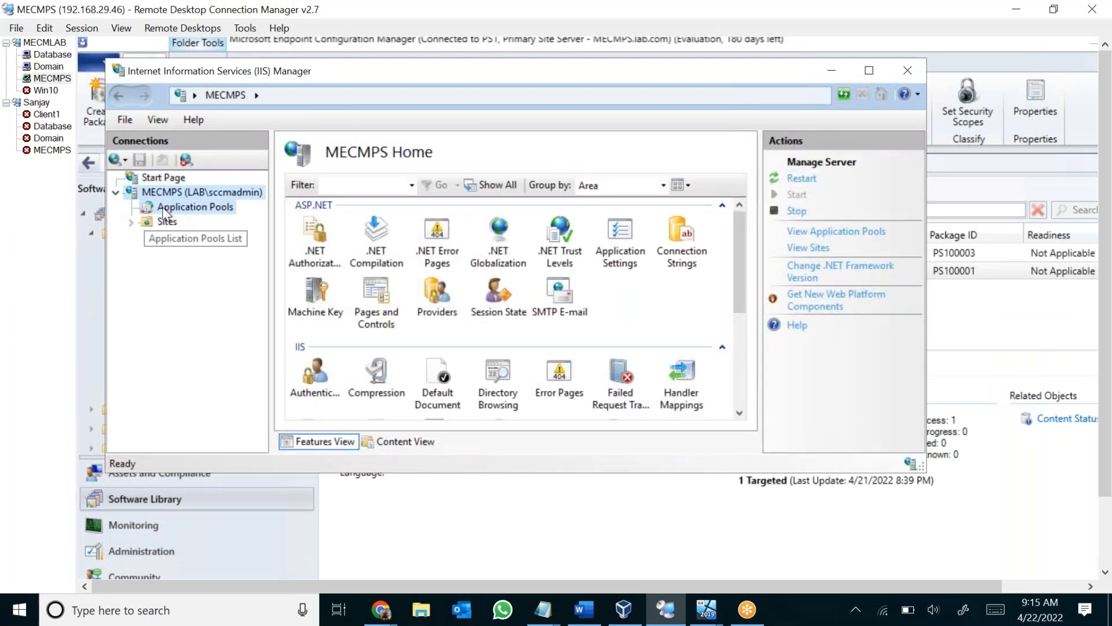
click(168, 210)
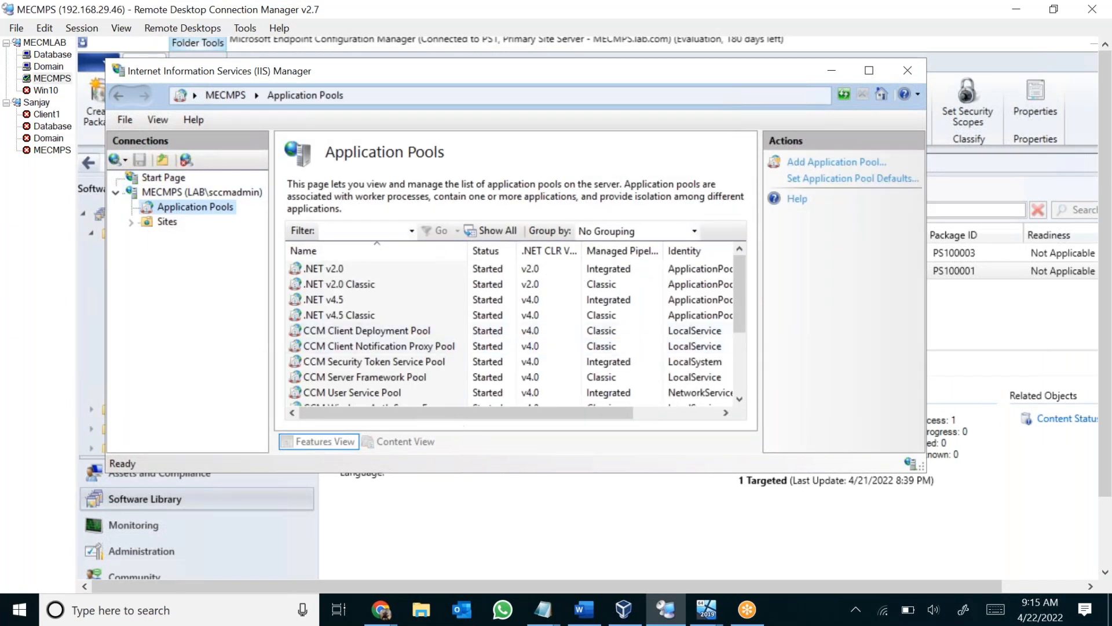
Enlarge the IIS Manager window to review every application pool's status, select the SMS Windows Auth Management pool, and close IIS Manager.
drag(466, 560, 464, 576)
scroll(343, 506, down, 3)
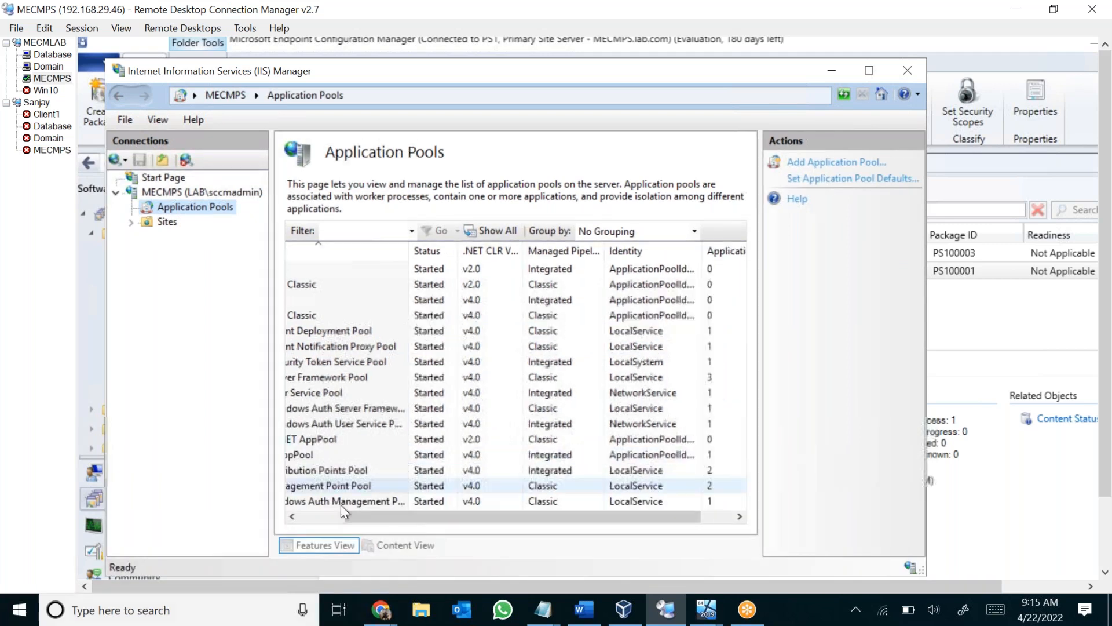
scroll(320, 510, up, 3)
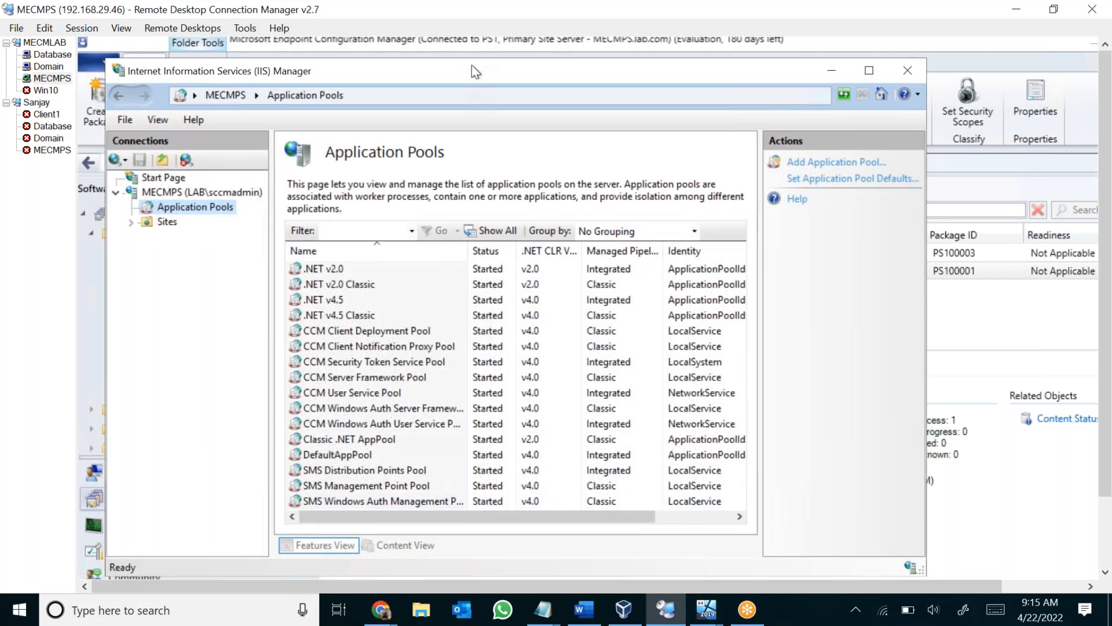
drag(473, 59, 473, 49)
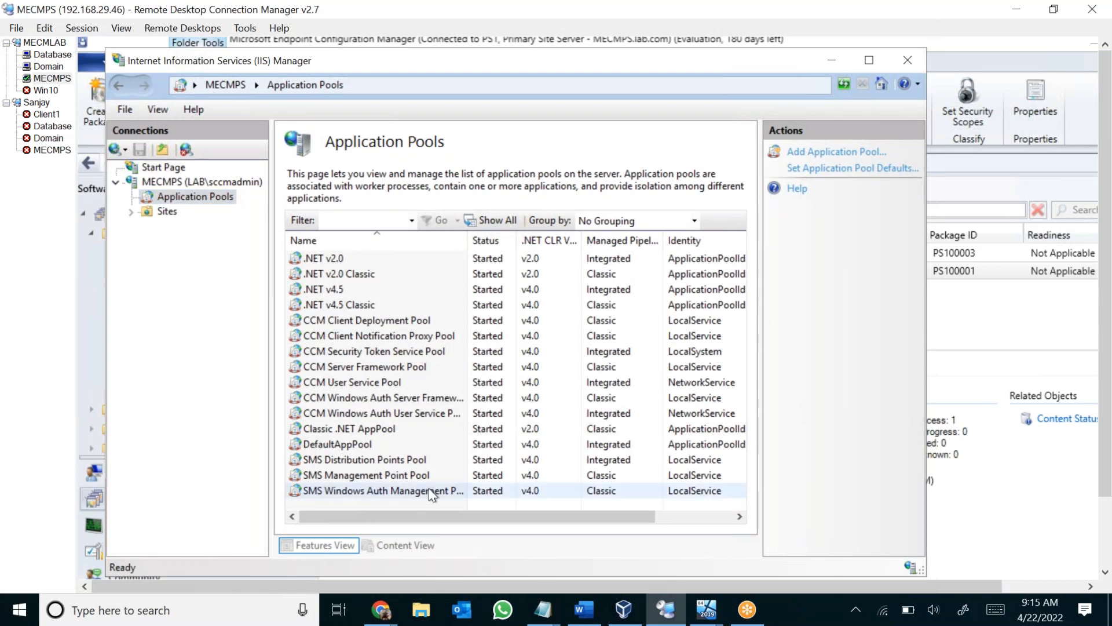
click(497, 496)
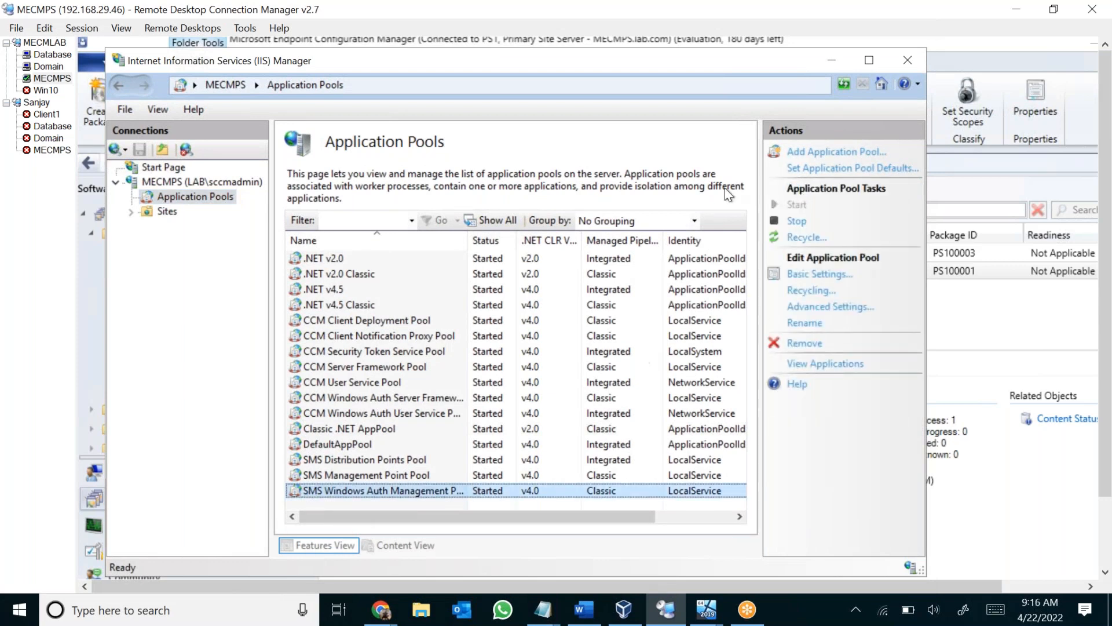
click(907, 60)
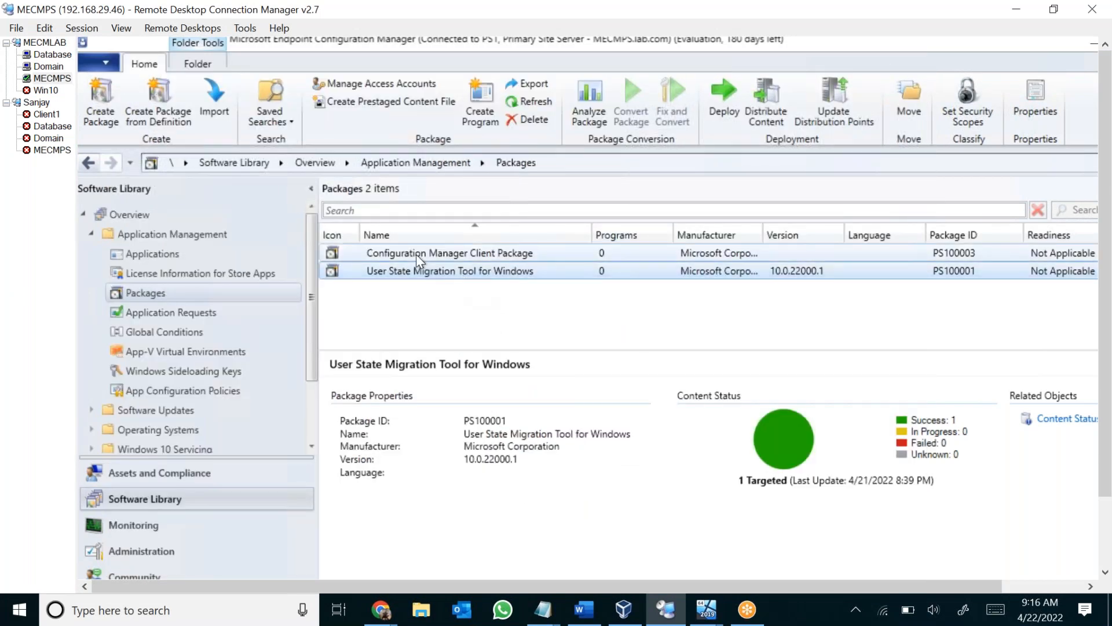
Switch to File Explorer and open WCM.log from the Logs folder of C:\Program Files\Microsoft Configuration Manager.
drag(1105, 353, 1105, 442)
click(258, 563)
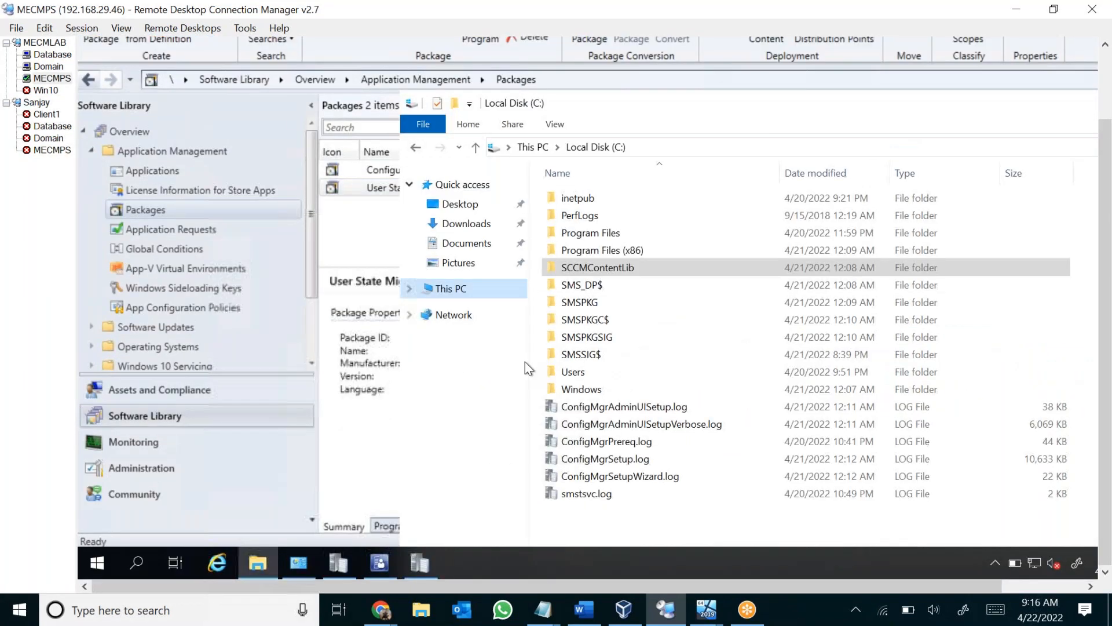
double_click(608, 233)
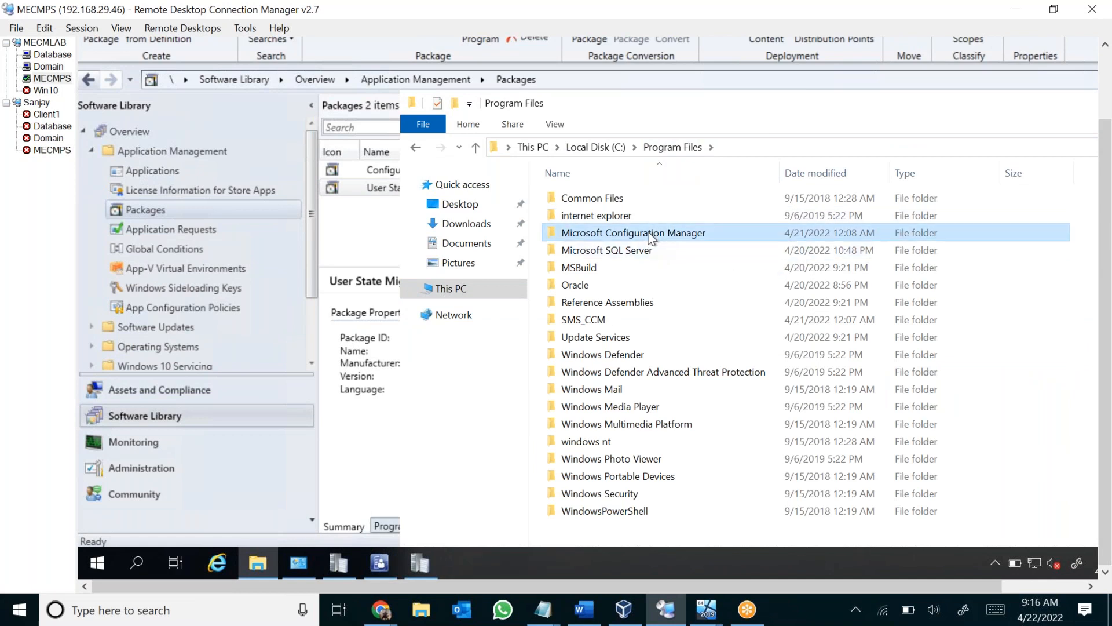
double_click(648, 233)
key(l)
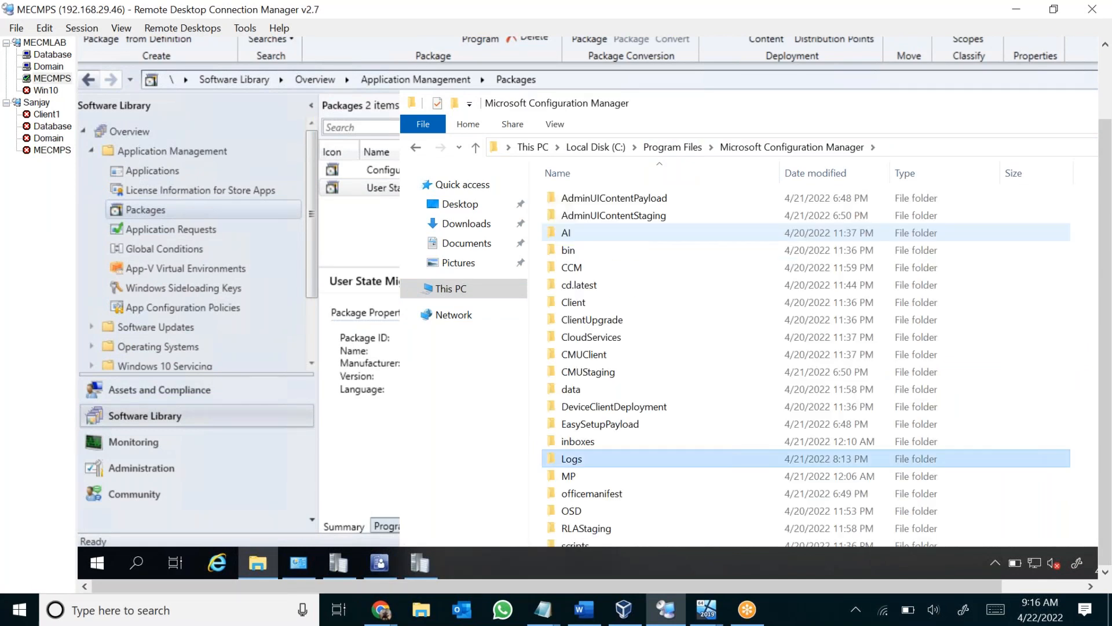
key(Return)
key(w)
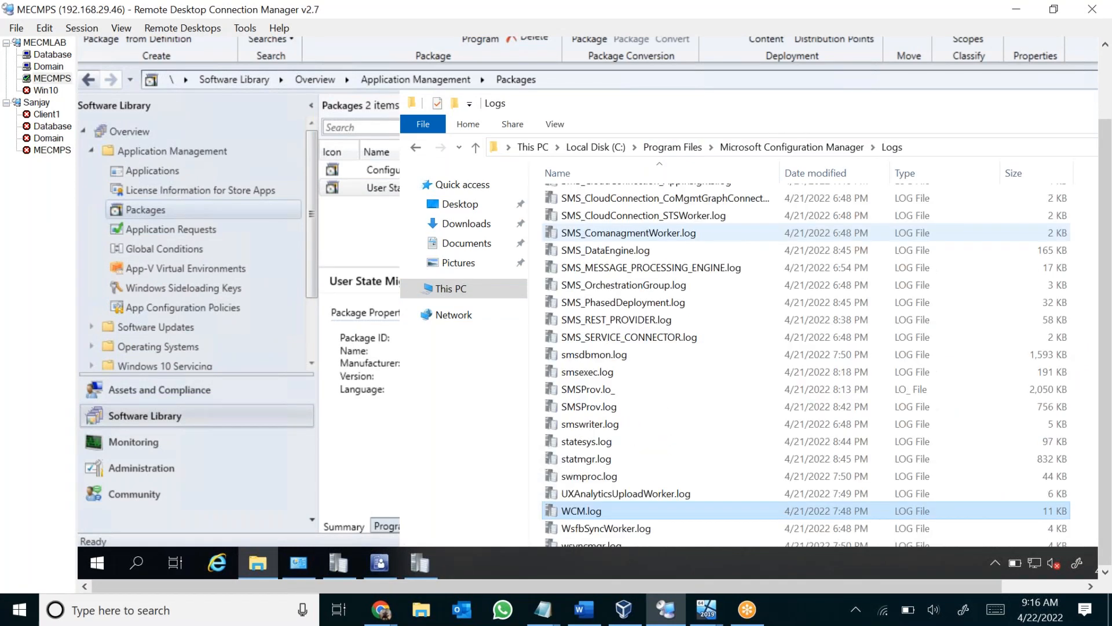
key(Return)
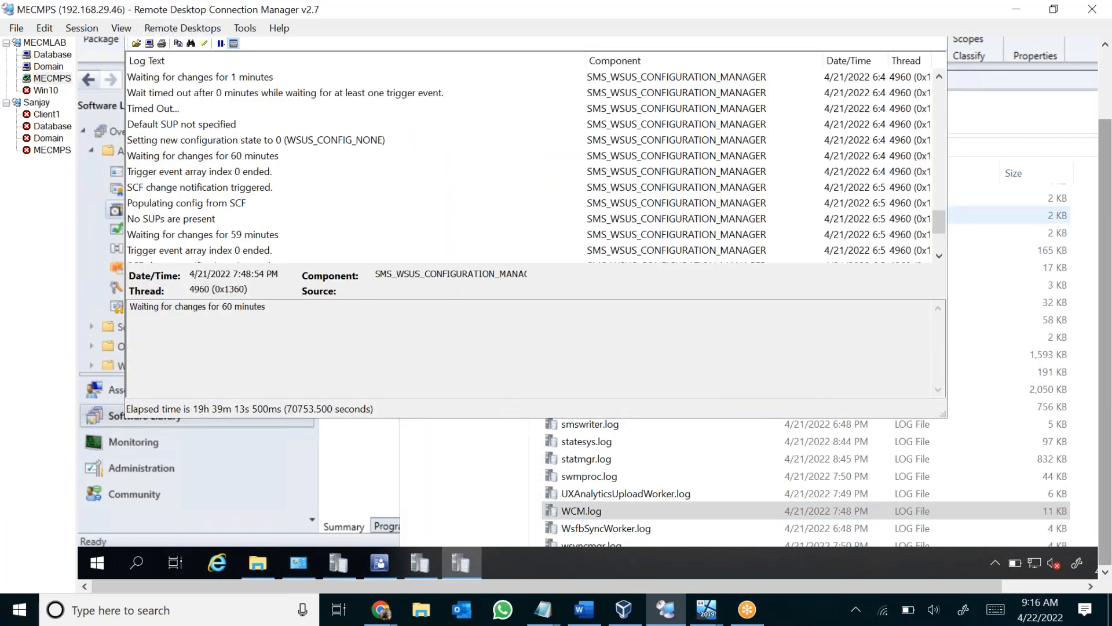
Move the log viewer fully into view, read the latest WCM.log entries, and close the log.
drag(1105, 341, 1105, 319)
drag(579, 36, 586, 103)
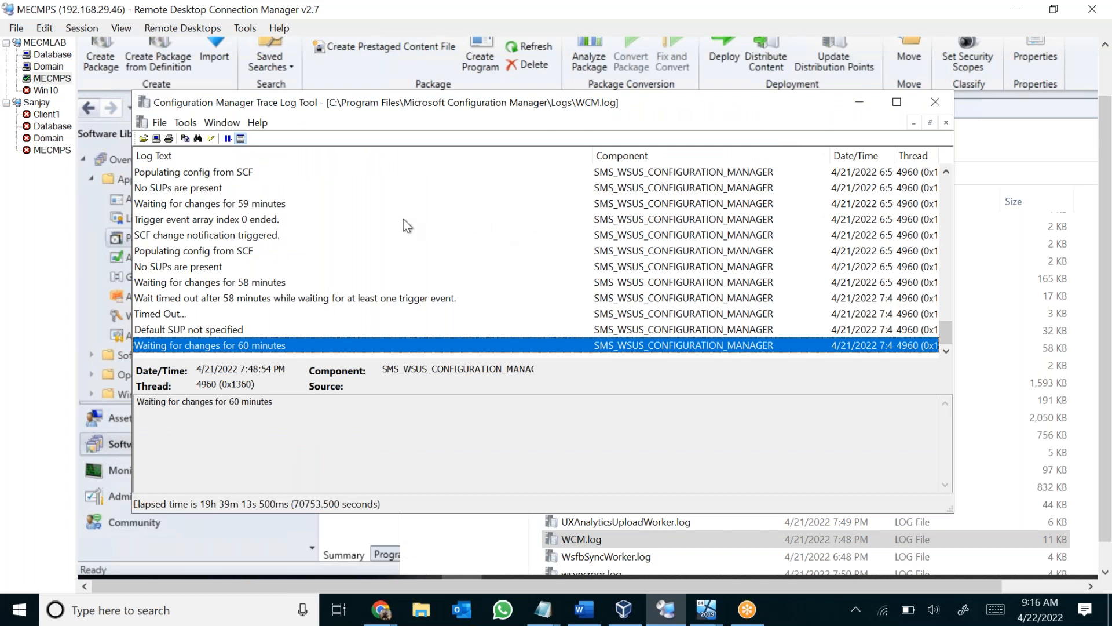
click(935, 102)
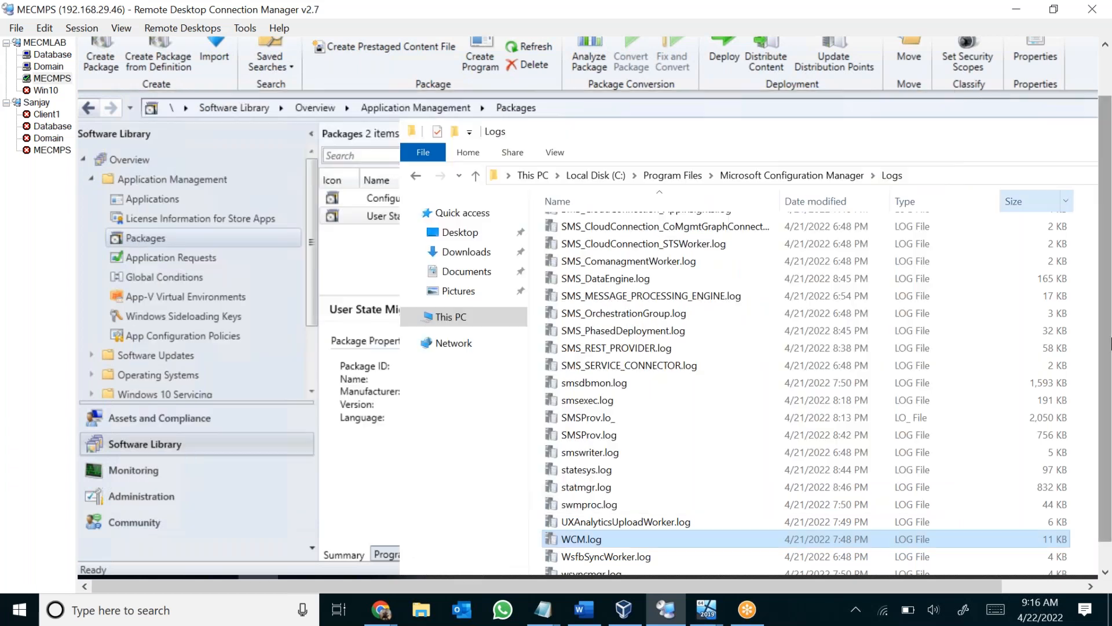
Open wsyncmgr.log from the Logs folder and bring the log viewer fully into view.
scroll(1104, 369, down, 1)
click(591, 542)
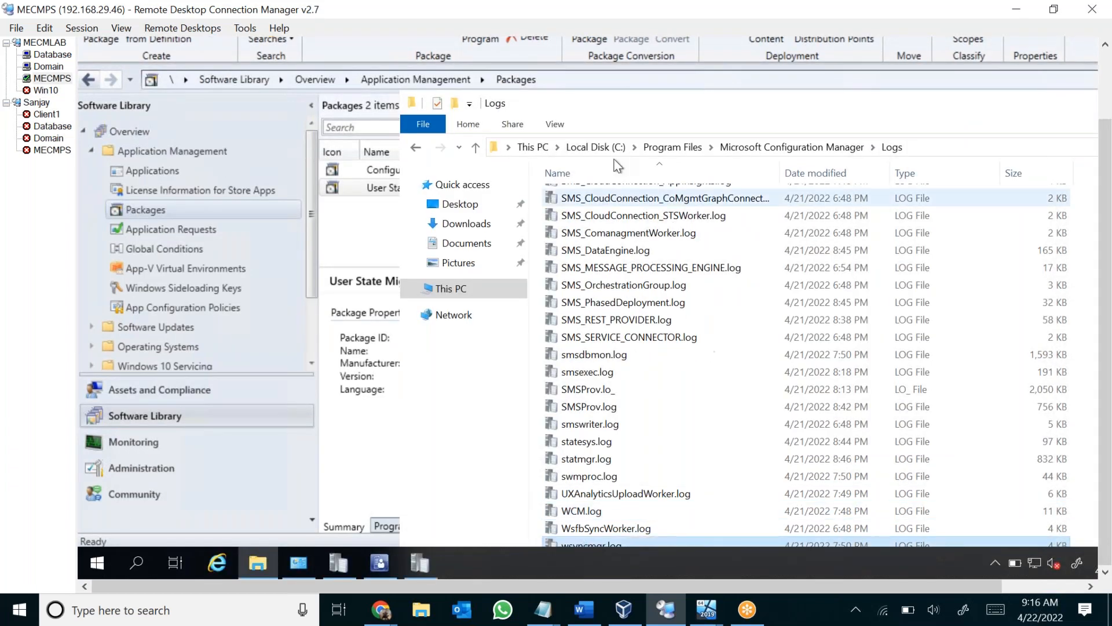
drag(582, 95, 528, 69)
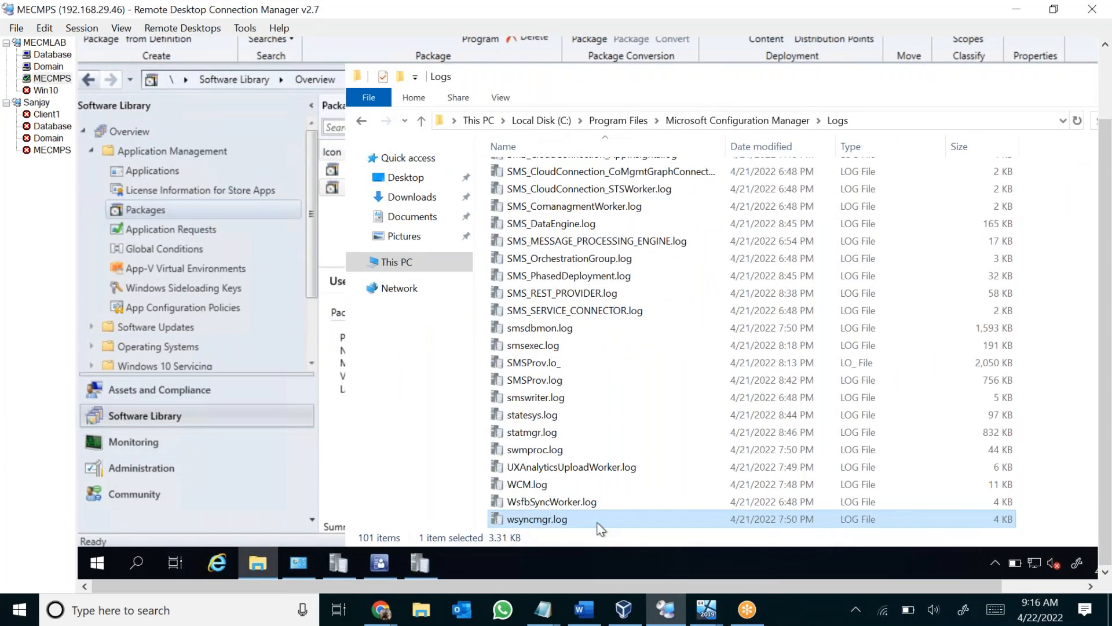
double_click(597, 520)
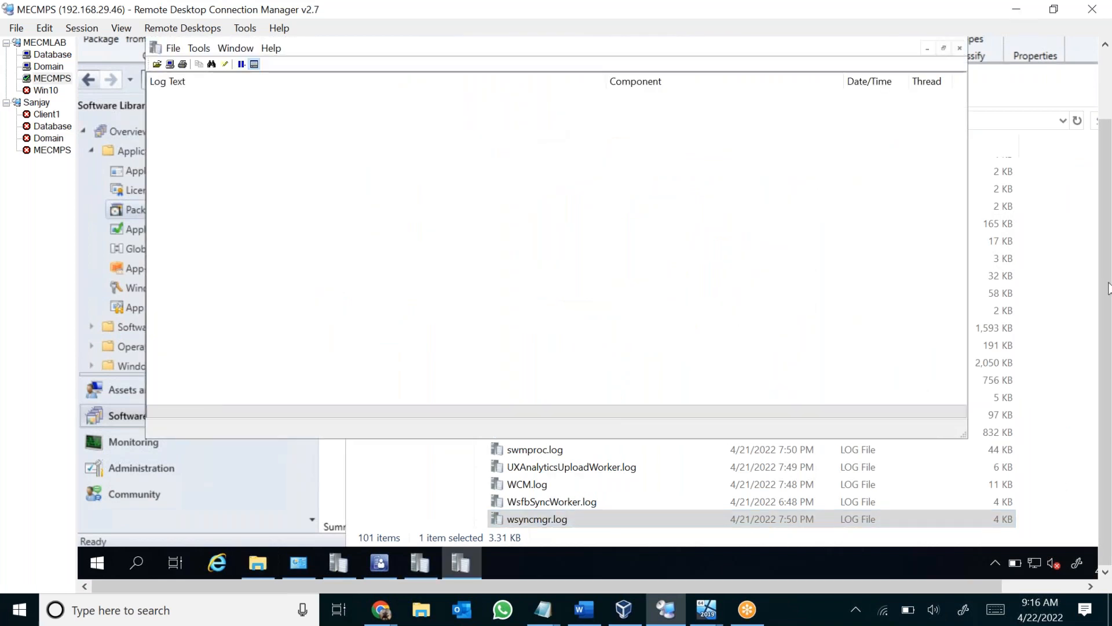
scroll(550, 202, up, 4)
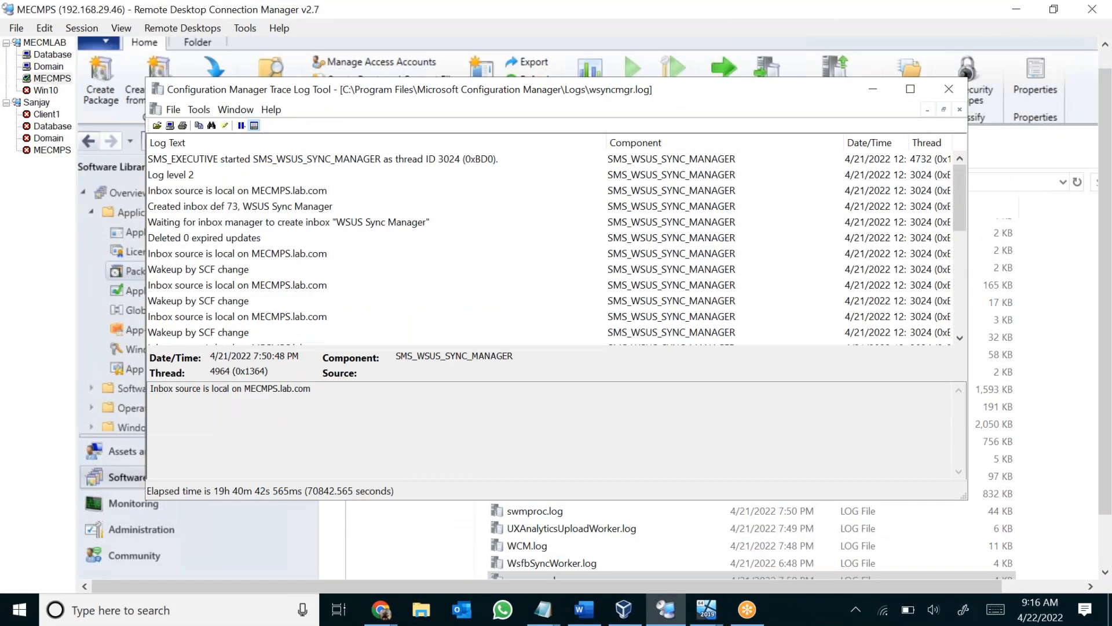
Read through the wsyncmgr.log entries, select an "Inbox source is local on MECMPS.lab.com" line, and close the log.
scroll(244, 285, down, 7)
scroll(255, 273, up, 7)
click(286, 256)
scroll(364, 261, down, 6)
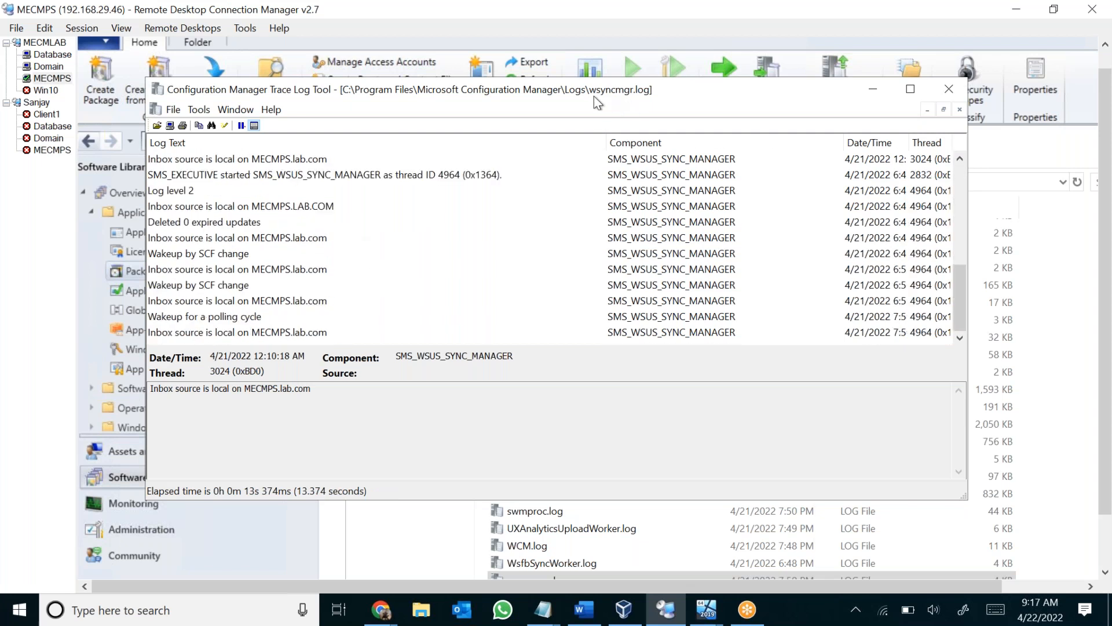
click(943, 98)
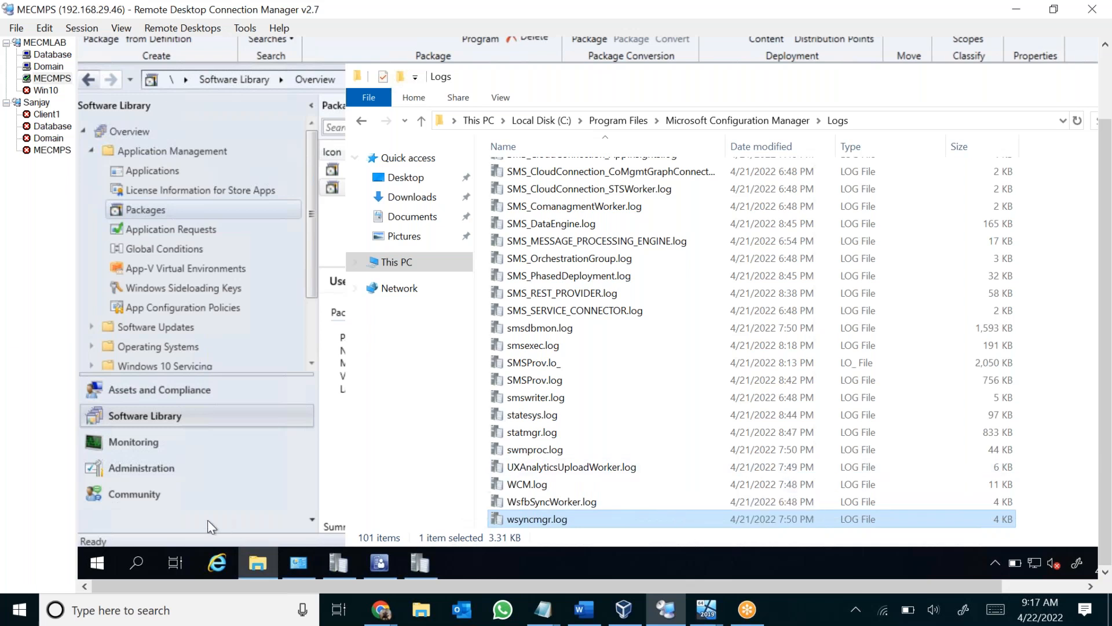
Display the \\MECMPS.lab.com server's site system roles in the console's Administration workspace and select its management point role.
click(155, 471)
click(128, 468)
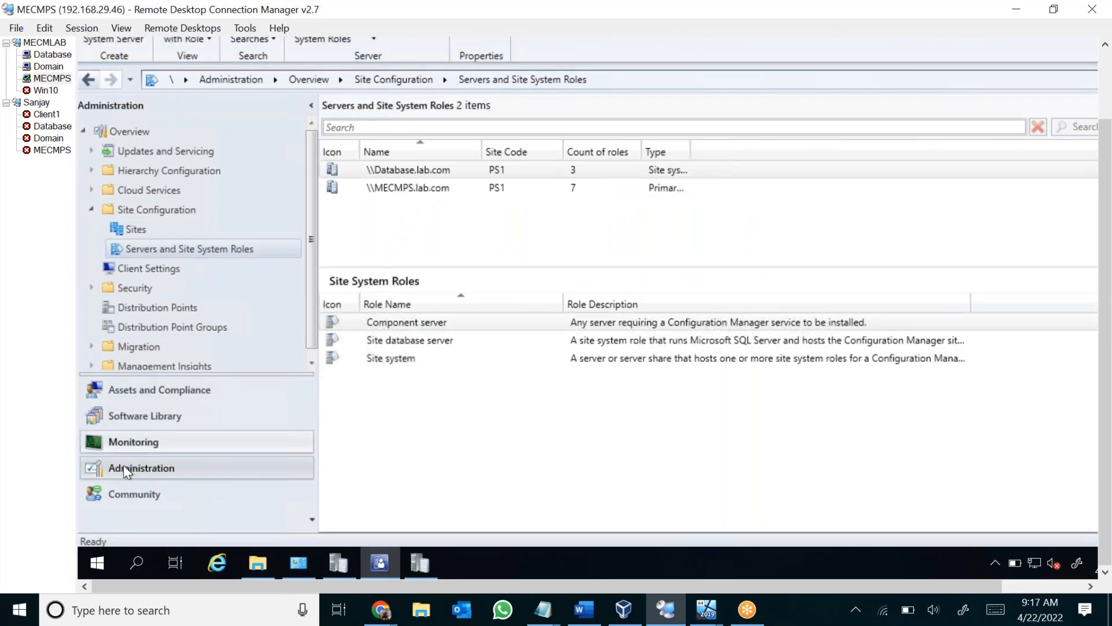
click(420, 189)
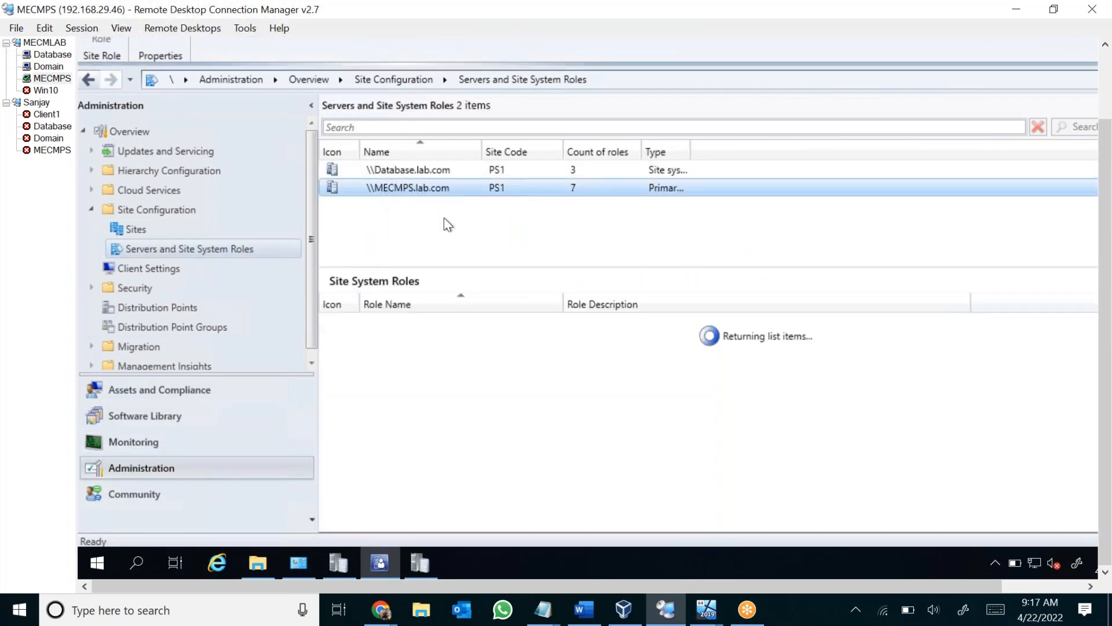
drag(444, 265, 447, 238)
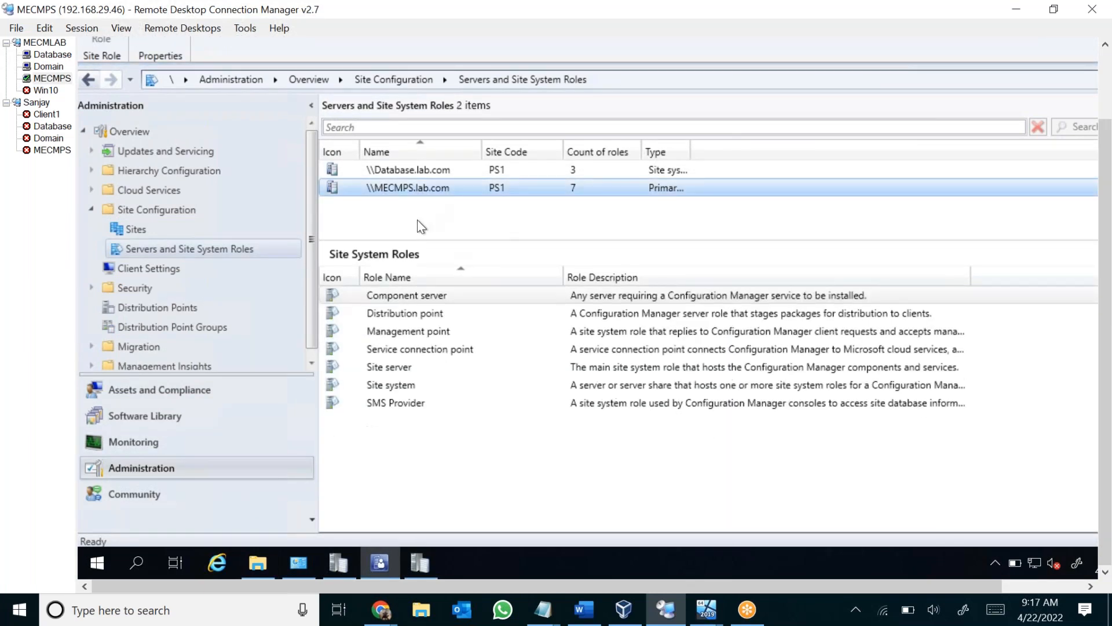
click(431, 313)
click(416, 332)
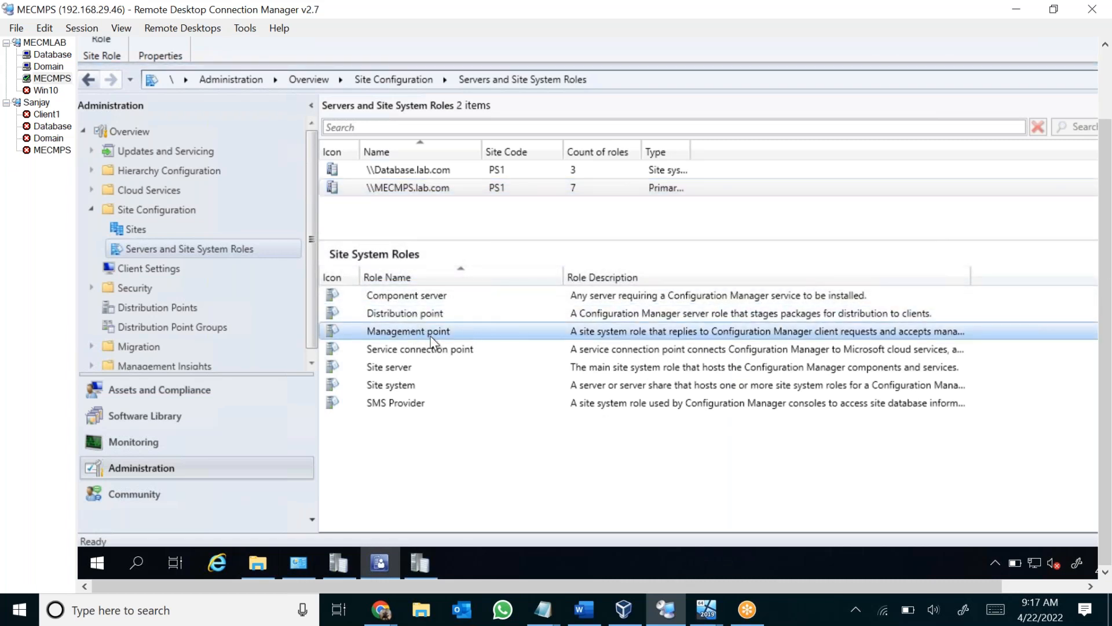
Check the actions available for the management point role, the distribution point role and the \\MECMPS.lab.com server.
right_click(473, 328)
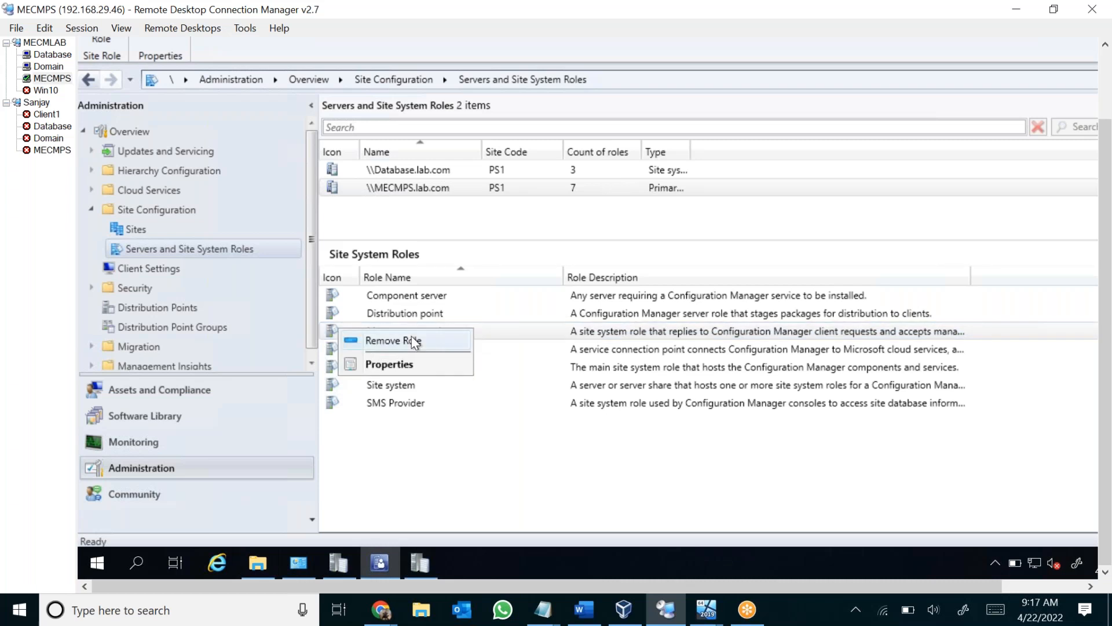
click(455, 318)
right_click(447, 317)
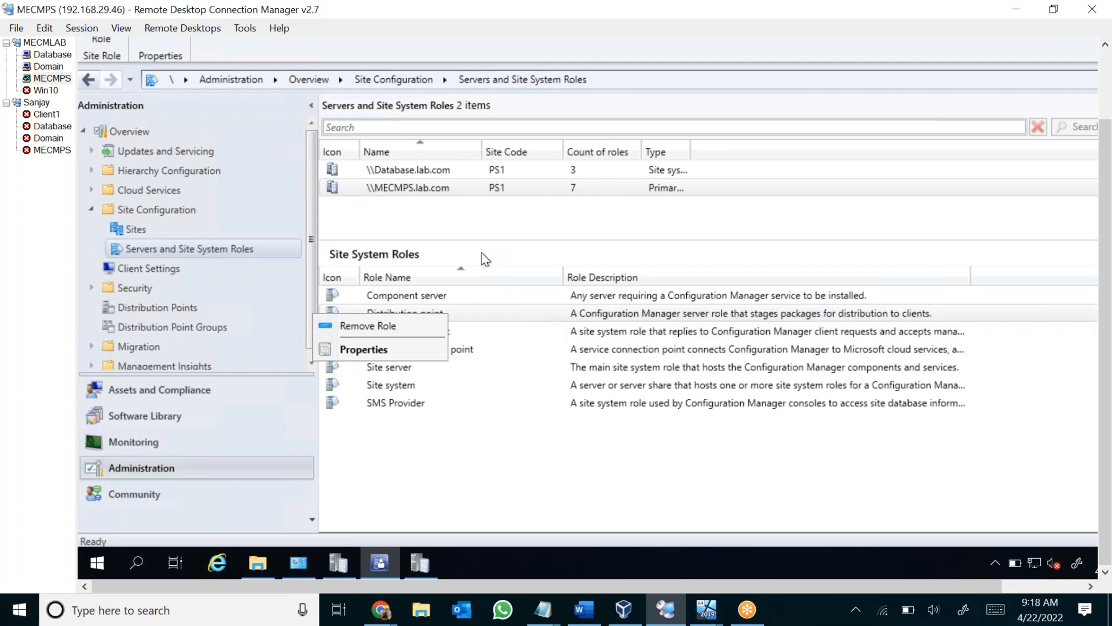
click(450, 187)
right_click(453, 186)
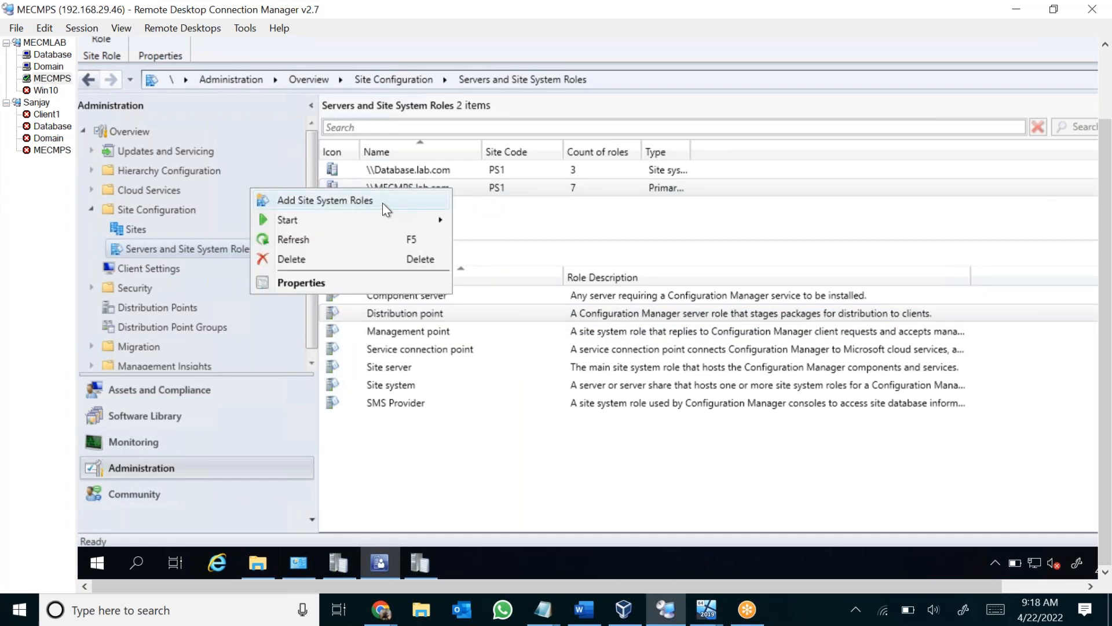
click(483, 318)
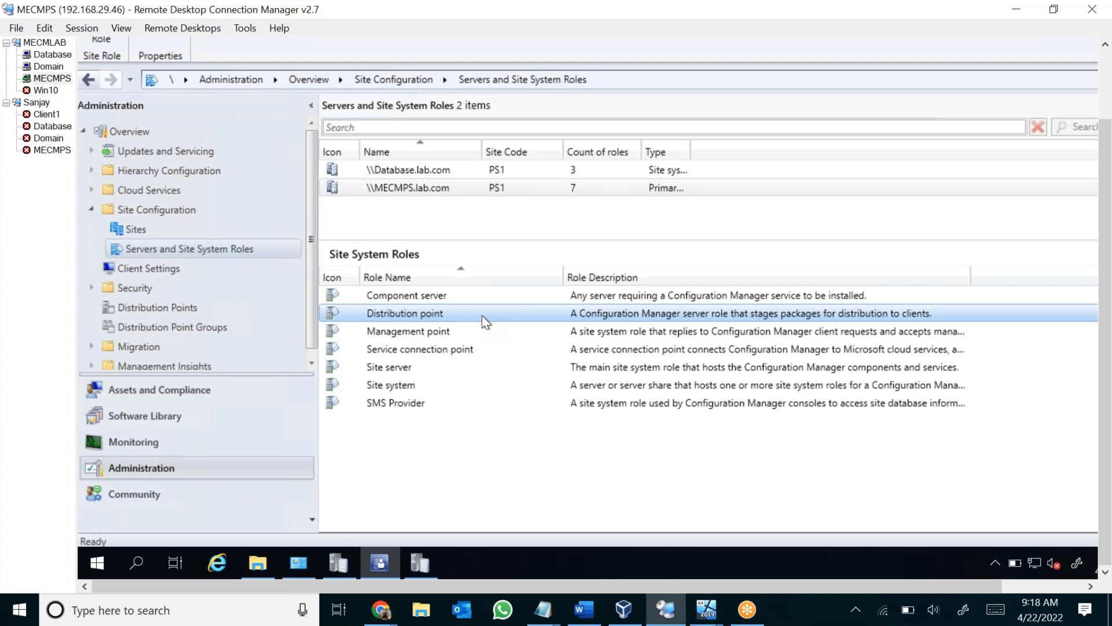
Start adding site system roles to \\Database.lab.com, choosing the Management point and Distribution point roles.
click(454, 170)
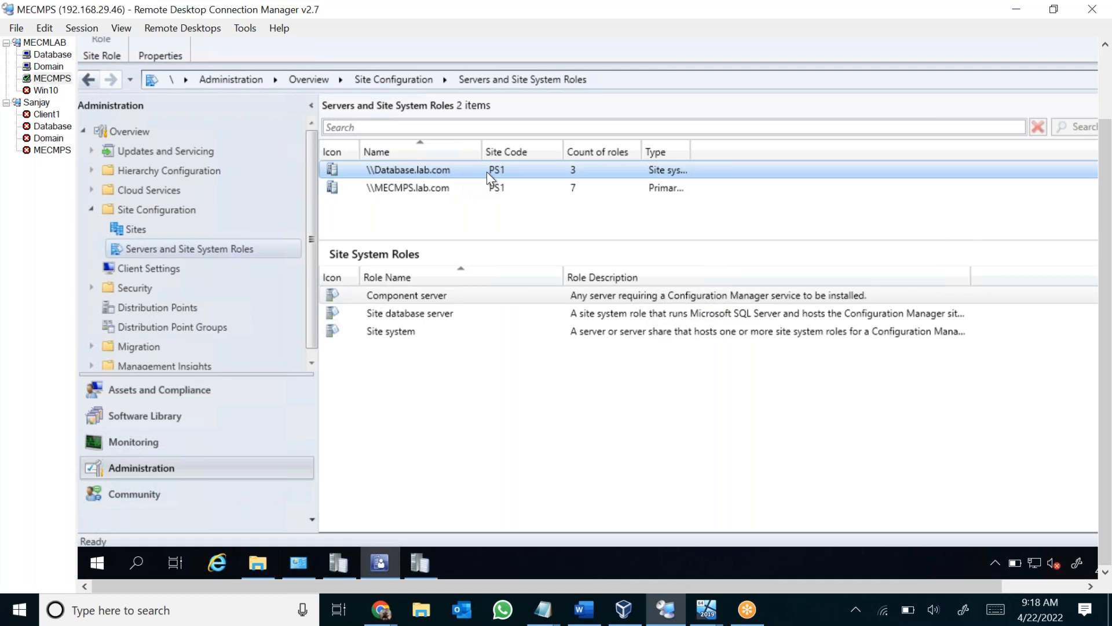
right_click(474, 170)
click(438, 183)
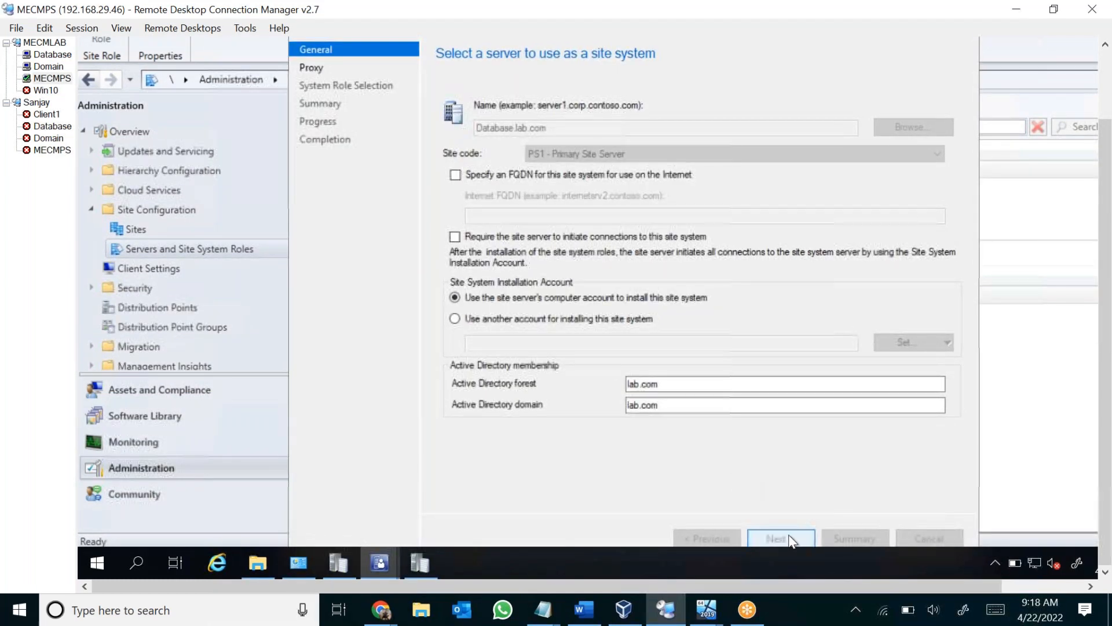
click(788, 538)
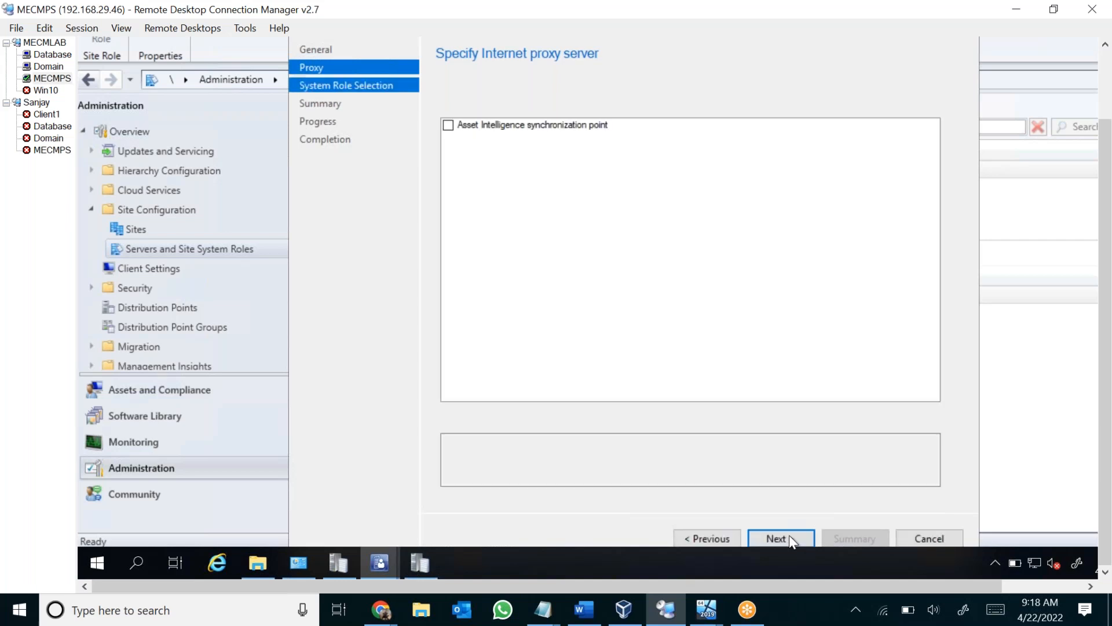
click(457, 235)
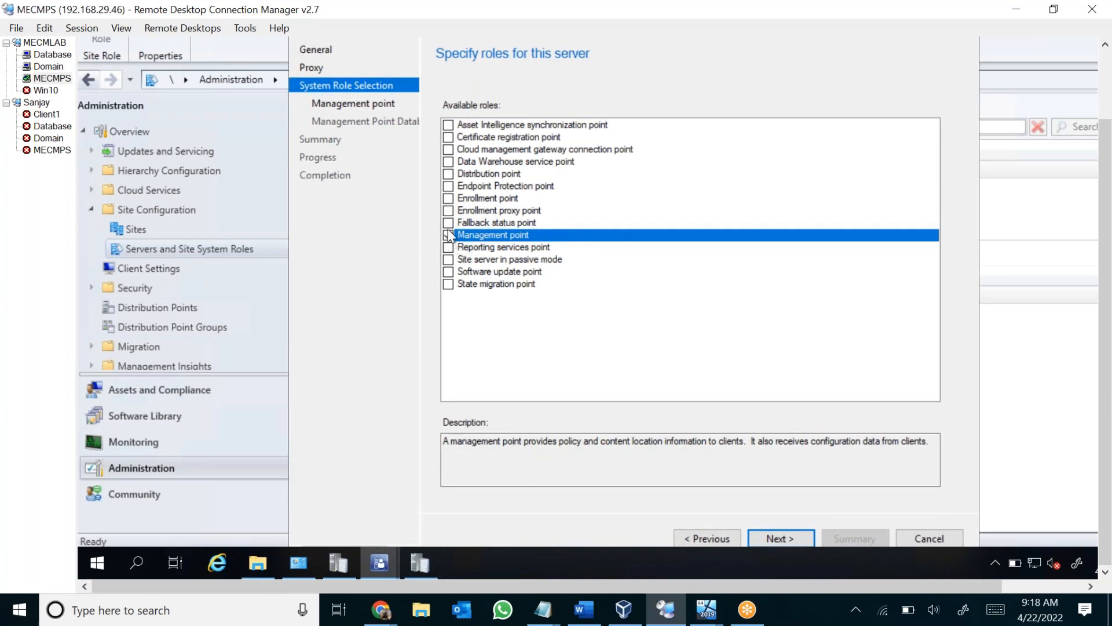
click(449, 173)
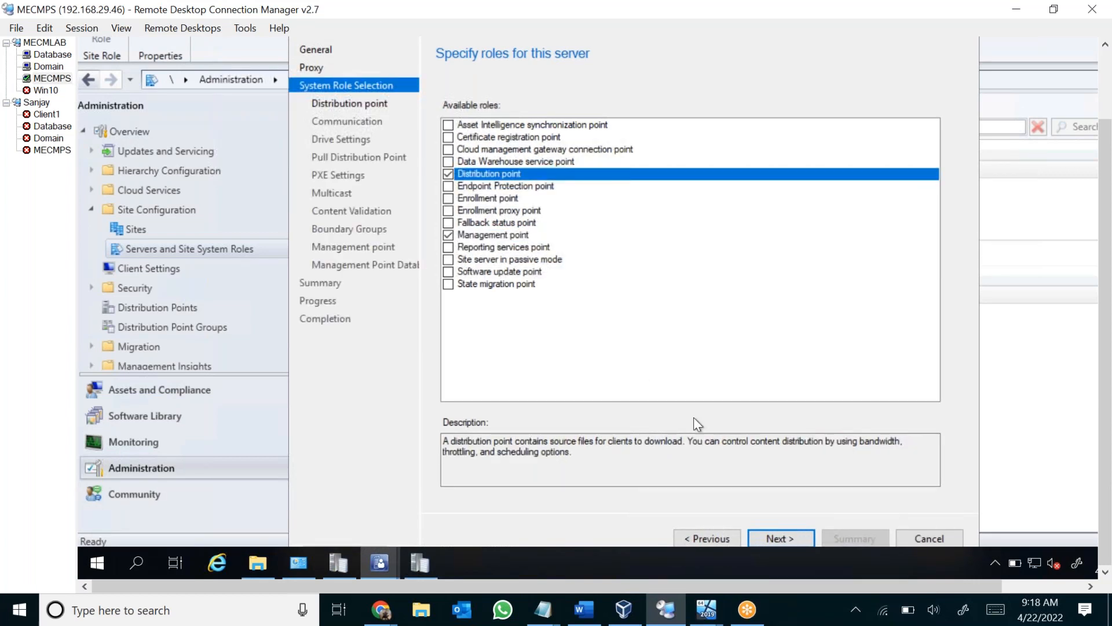
click(781, 539)
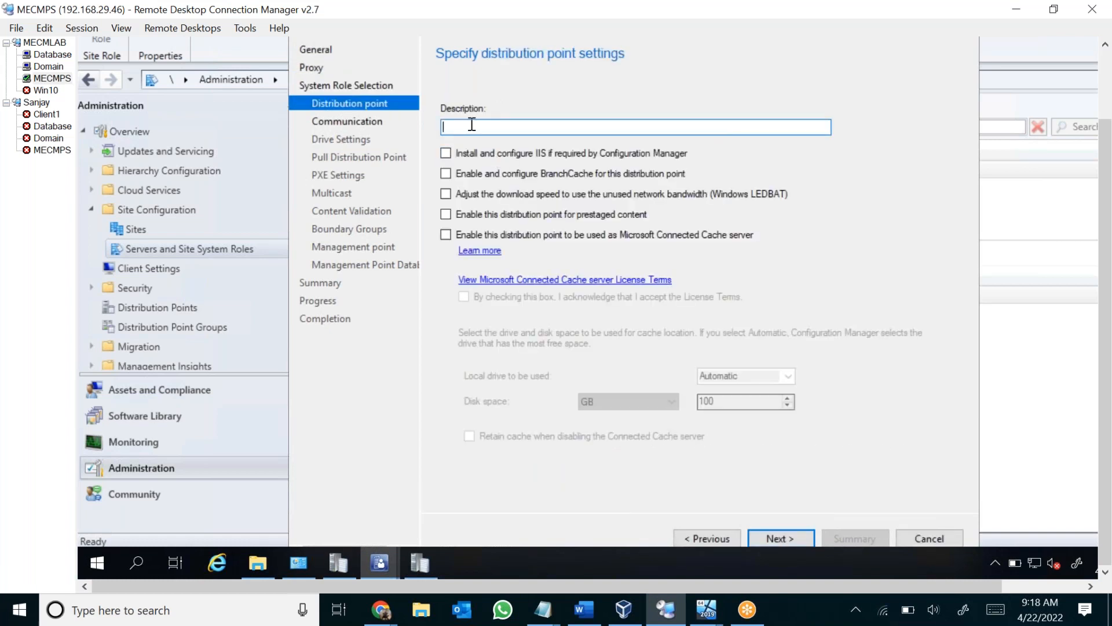
Enter New DP as the distribution point's description and continue to the communication settings.
drag(1105, 205, 1105, 148)
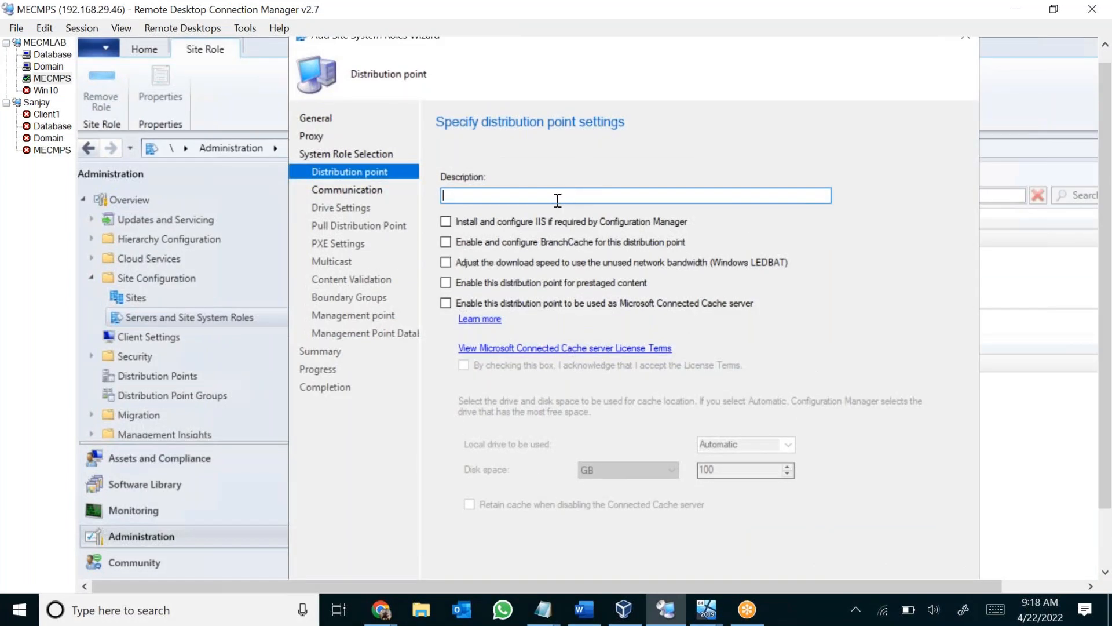
text(New DP)
drag(1106, 264, 1106, 324)
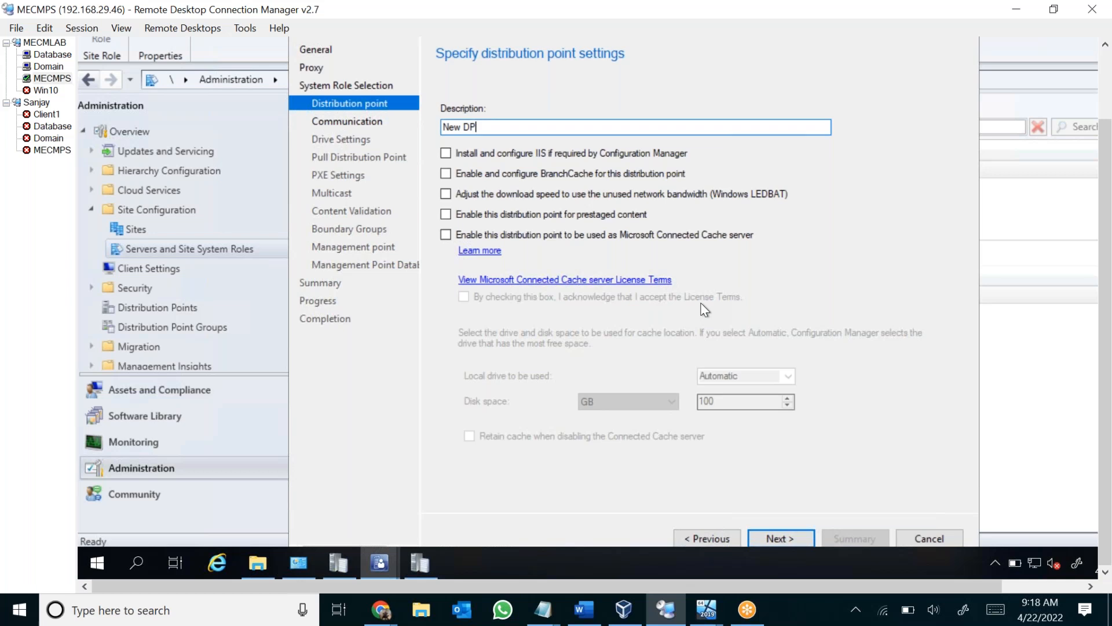
click(789, 540)
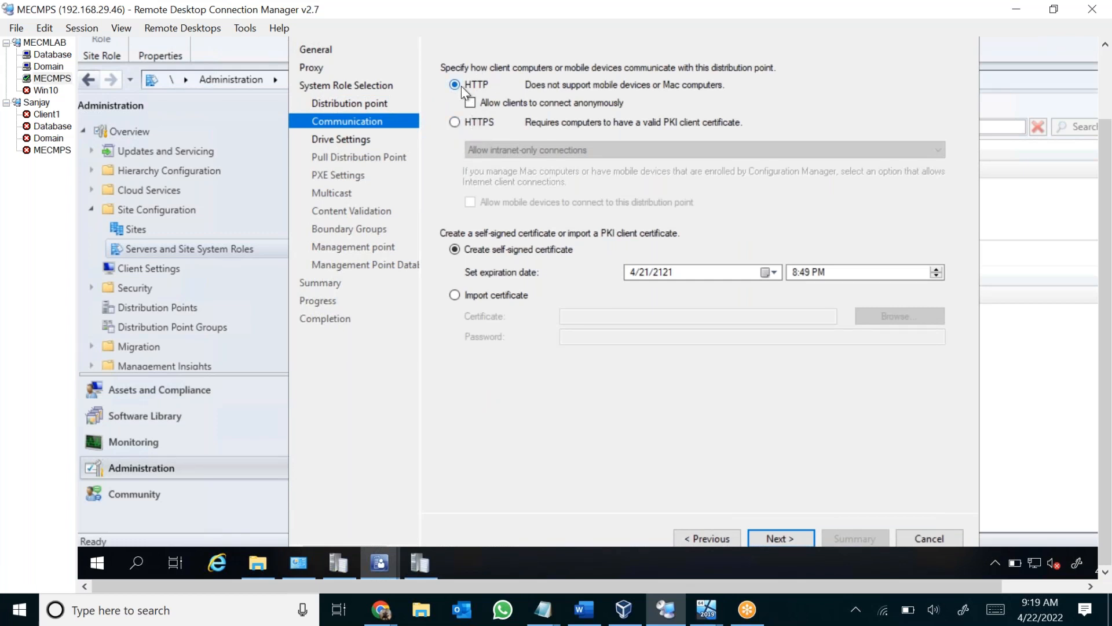
Accept HTTP communication with a self-signed certificate and set the drive space reserve to 10240 MB.
click(789, 539)
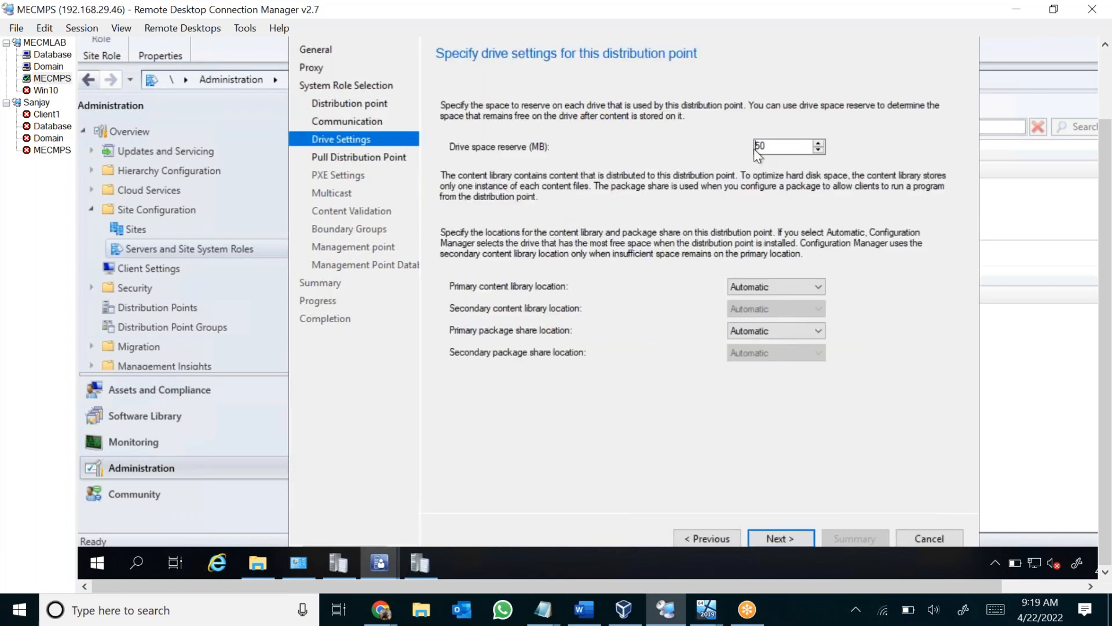
double_click(794, 148)
text(10240)
drag(803, 145, 684, 137)
click(768, 146)
Set both the primary content library location and the primary package share location to drive D:.
click(755, 285)
click(756, 285)
click(755, 285)
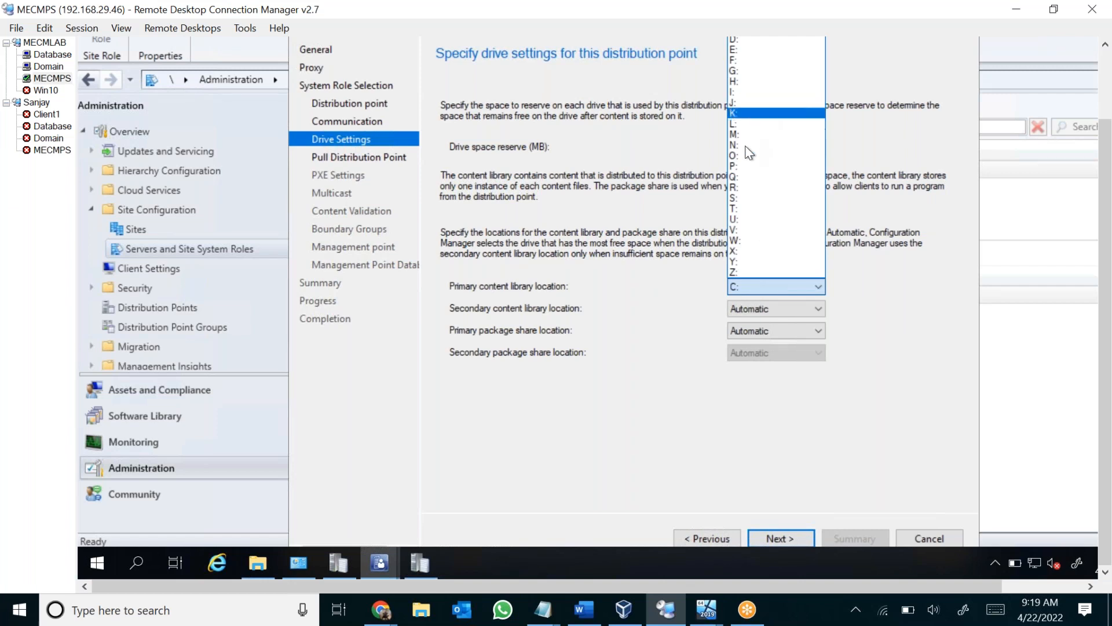
click(739, 50)
click(767, 284)
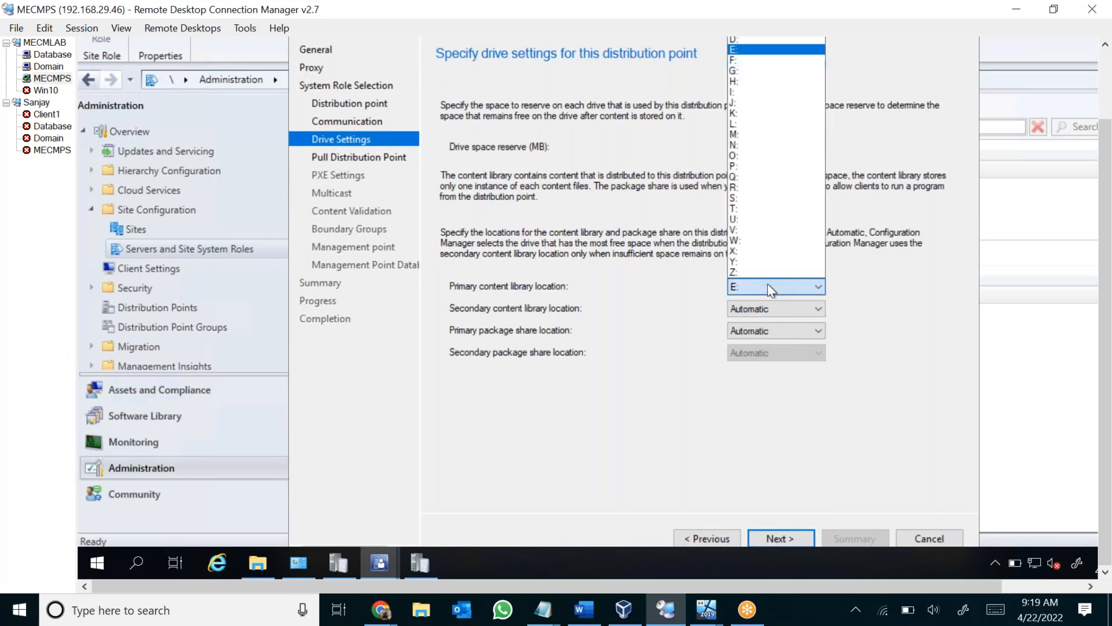
key(d)
key(Return)
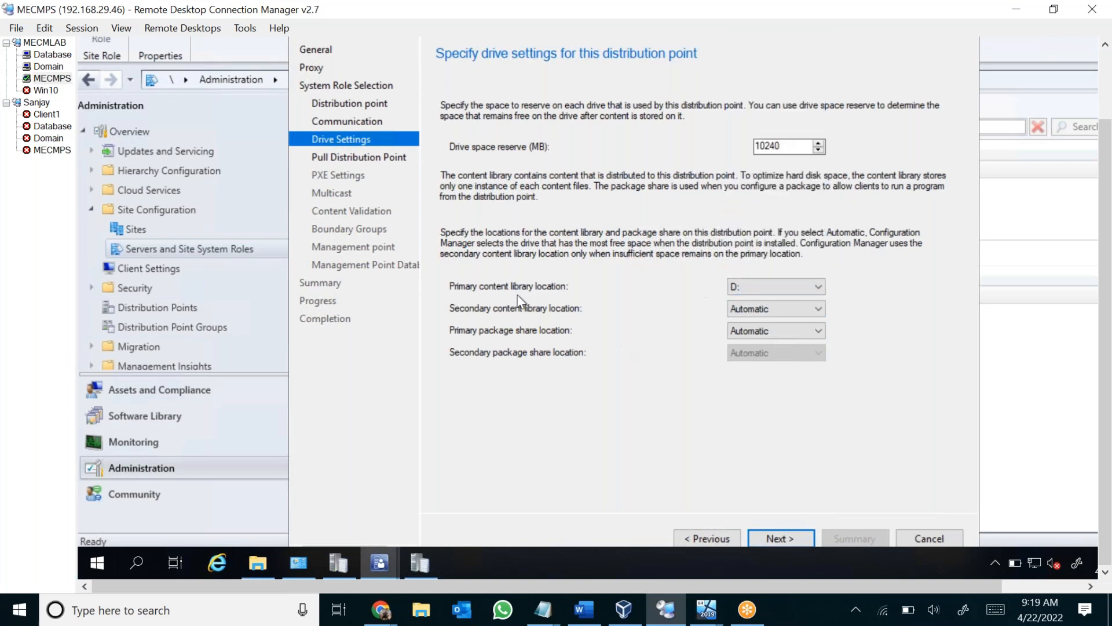
click(747, 332)
key(d)
key(Return)
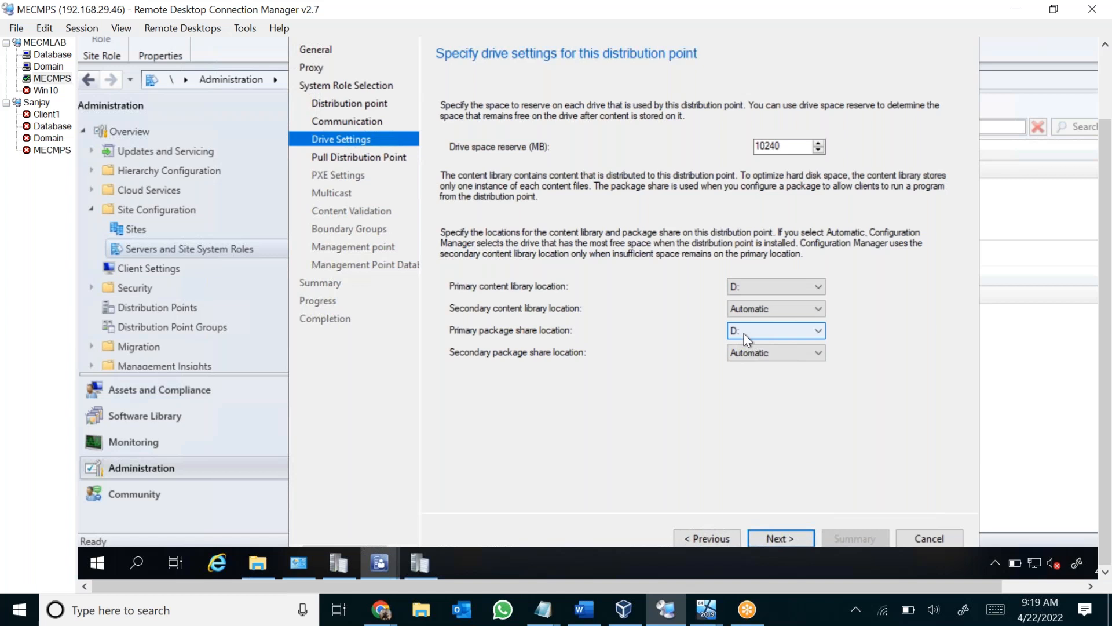
Set the secondary content library and secondary package share locations to drive E:, and continue to the pull distribution point settings.
click(756, 301)
key(e)
key(Return)
click(765, 354)
key(e)
key(Return)
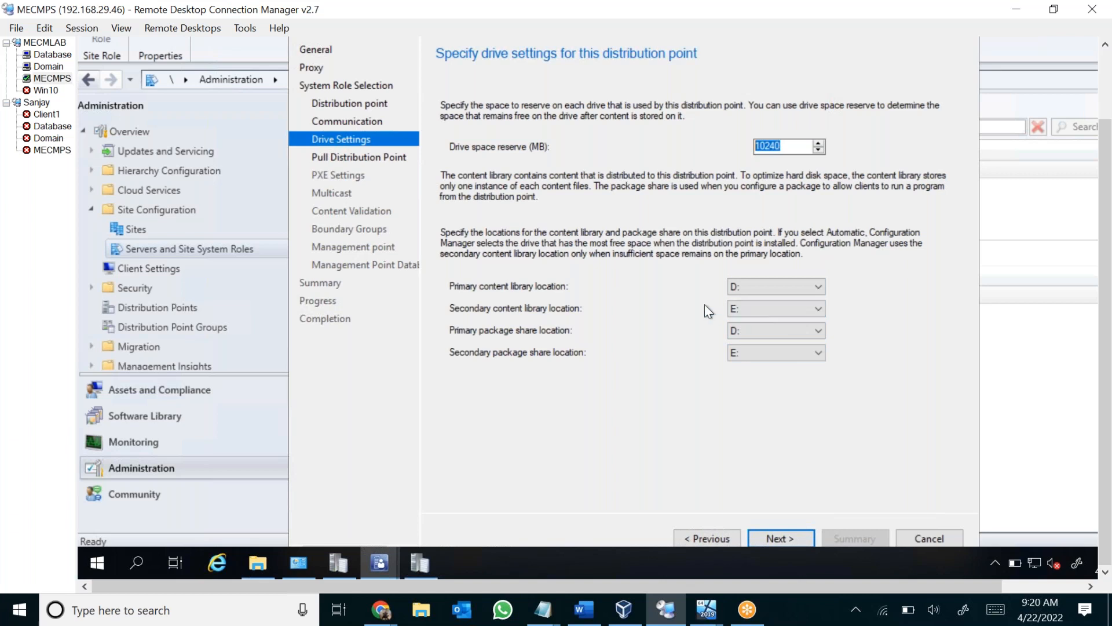
click(797, 539)
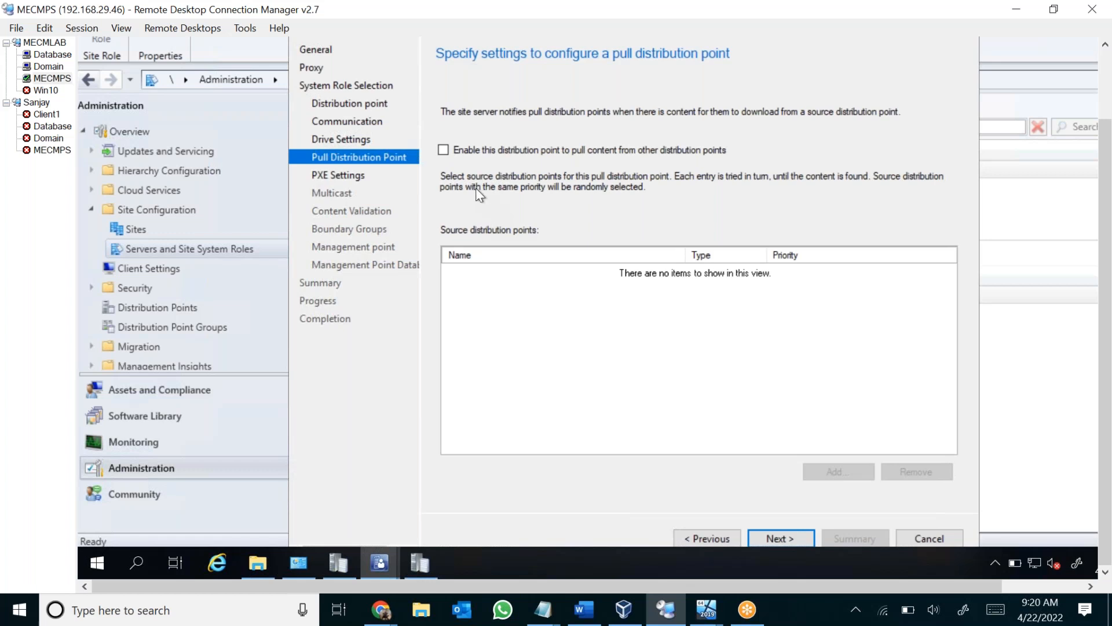
click(445, 151)
click(445, 153)
click(443, 152)
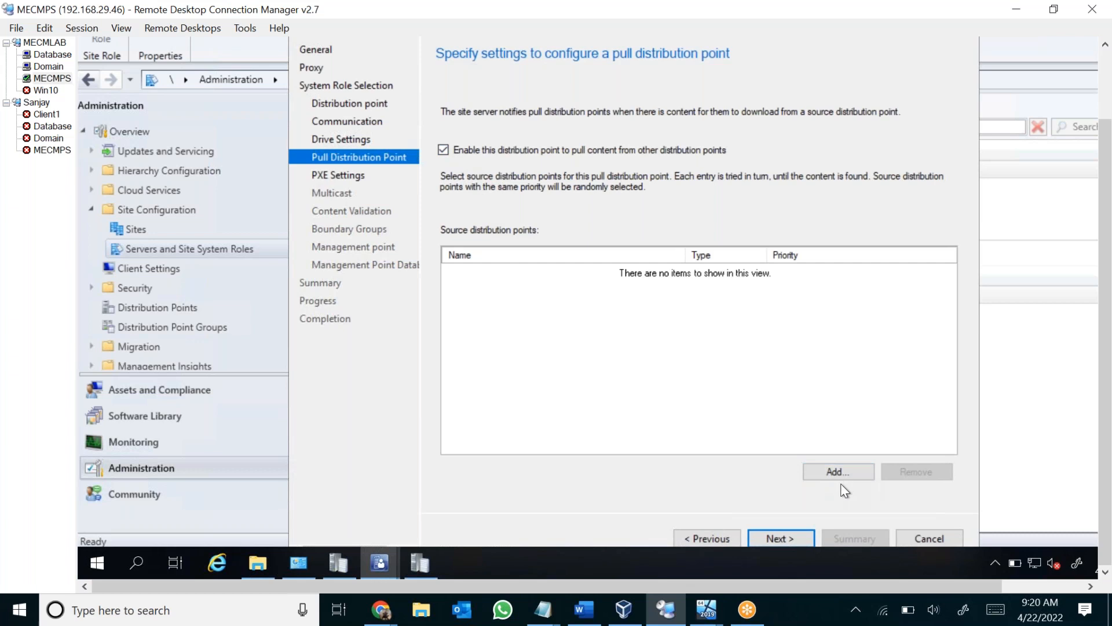
click(444, 150)
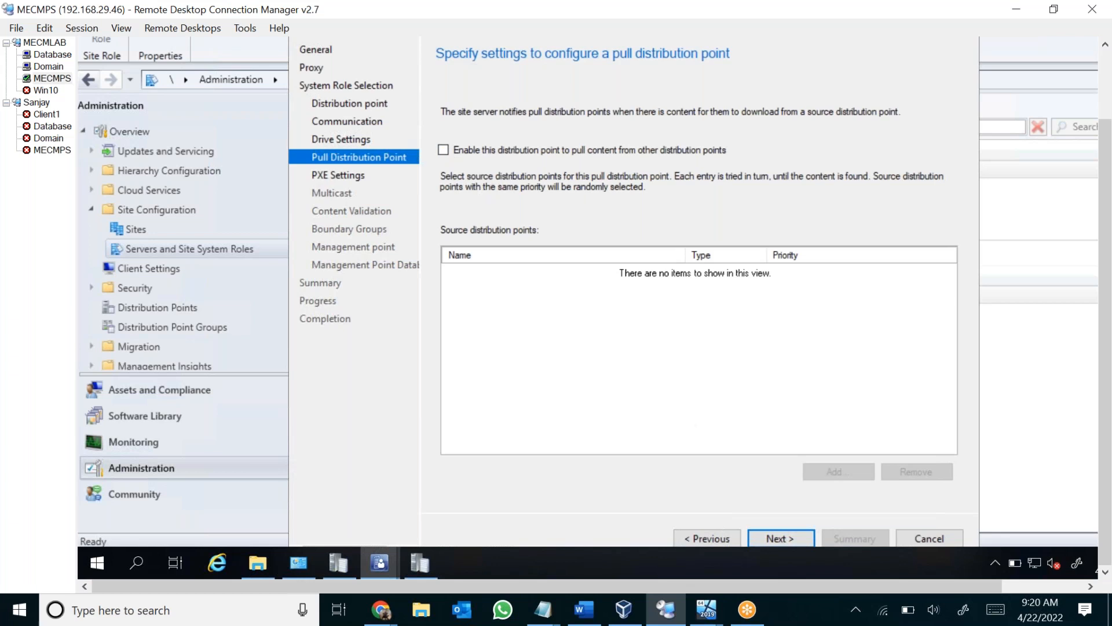
Switch to the blank Word document and handwrite NY and DP in red ink, with a circle around DP.
click(584, 610)
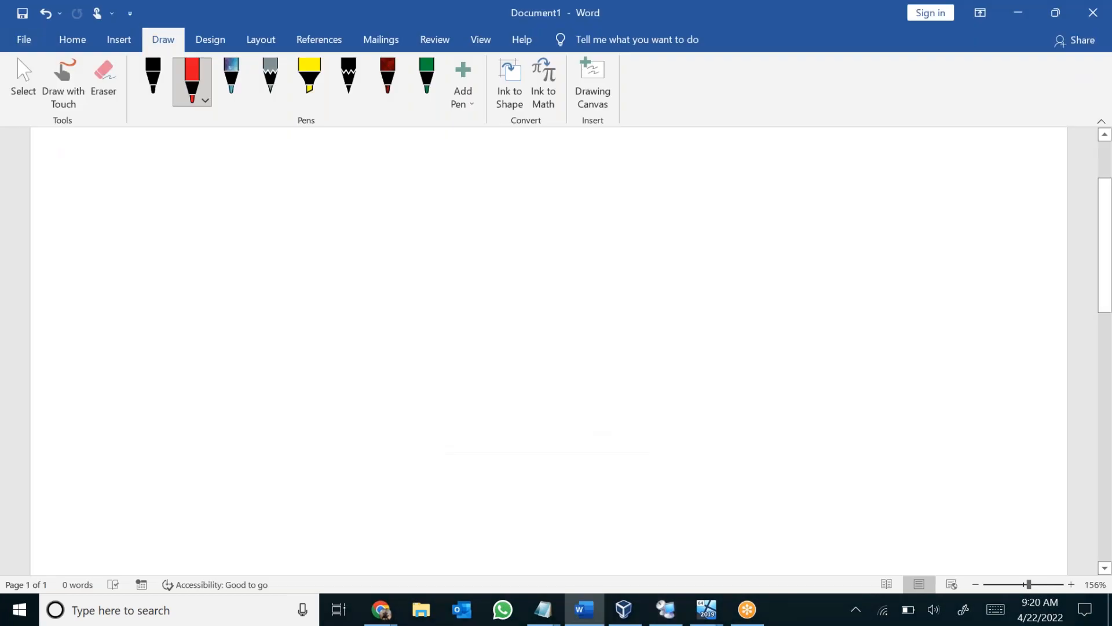
click(64, 82)
mouse_move(483, 287)
mouse_down()
mouse_move(479, 238)
mouse_move(509, 273)
mouse_move(510, 232)
mouse_up()
mouse_move(518, 242)
mouse_down()
mouse_move(535, 261)
mouse_move(526, 302)
mouse_up()
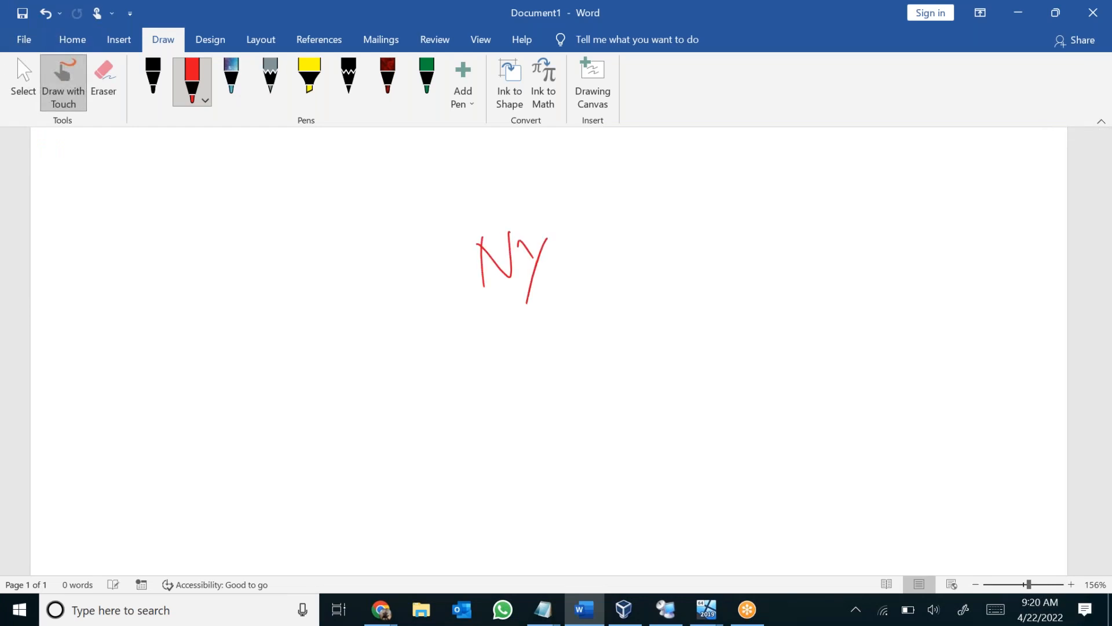
mouse_move(590, 245)
mouse_down()
mouse_move(605, 279)
mouse_move(614, 270)
mouse_up()
mouse_move(654, 242)
mouse_down()
mouse_move(659, 268)
mouse_move(664, 250)
mouse_up()
mouse_move(583, 219)
mouse_down()
mouse_move(713, 238)
mouse_move(601, 222)
mouse_up()
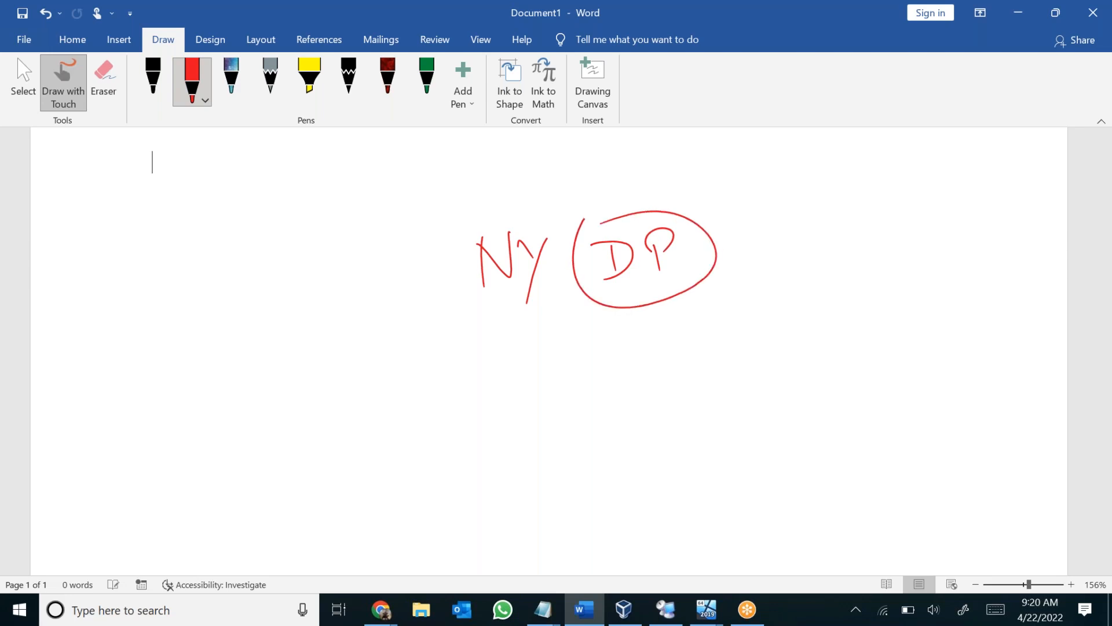
Draw two red boxes side by side below NY and label them MUM and Chennai.
mouse_move(281, 453)
mouse_down()
mouse_move(286, 544)
mouse_move(379, 440)
mouse_move(398, 531)
mouse_up()
drag(286, 540, 398, 522)
mouse_move(583, 430)
mouse_down()
mouse_move(580, 517)
mouse_move(707, 508)
mouse_up()
drag(576, 522, 729, 503)
mouse_move(261, 431)
mouse_down()
mouse_move(262, 401)
mouse_move(283, 398)
mouse_move(290, 431)
mouse_up()
mouse_move(297, 402)
mouse_down()
mouse_move(349, 398)
mouse_move(357, 417)
mouse_up()
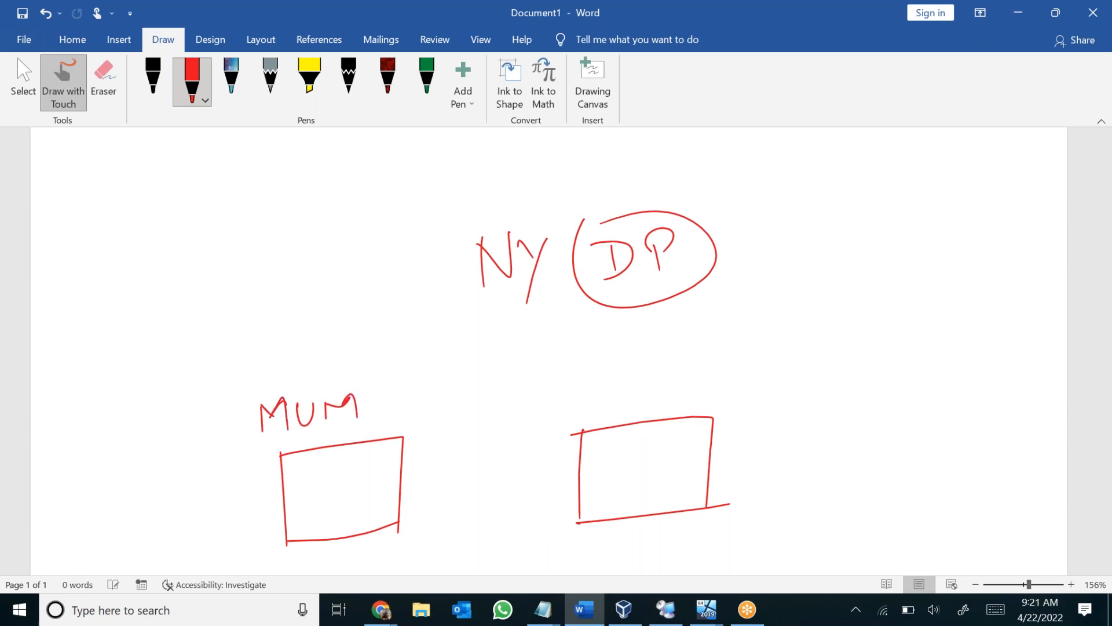
mouse_move(588, 388)
mouse_down()
mouse_move(602, 387)
mouse_move(597, 401)
mouse_up()
mouse_move(604, 373)
mouse_down()
mouse_move(630, 400)
mouse_move(735, 376)
mouse_move(761, 383)
mouse_up()
click(757, 355)
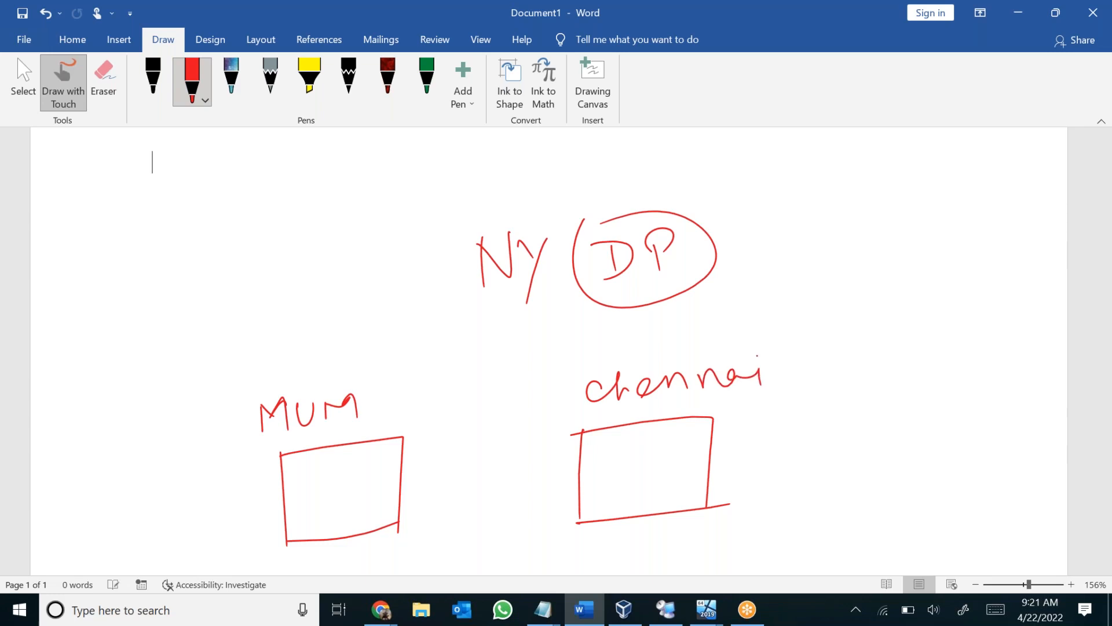
Write DP inside both the MUM box and the Chennai box.
drag(303, 489, 310, 510)
mouse_move(333, 481)
mouse_down()
mouse_move(343, 508)
mouse_move(334, 496)
mouse_up()
mouse_move(602, 474)
mouse_down()
mouse_move(615, 468)
mouse_move(610, 497)
mouse_up()
mouse_move(648, 459)
mouse_down()
mouse_move(659, 488)
mouse_move(655, 456)
mouse_up()
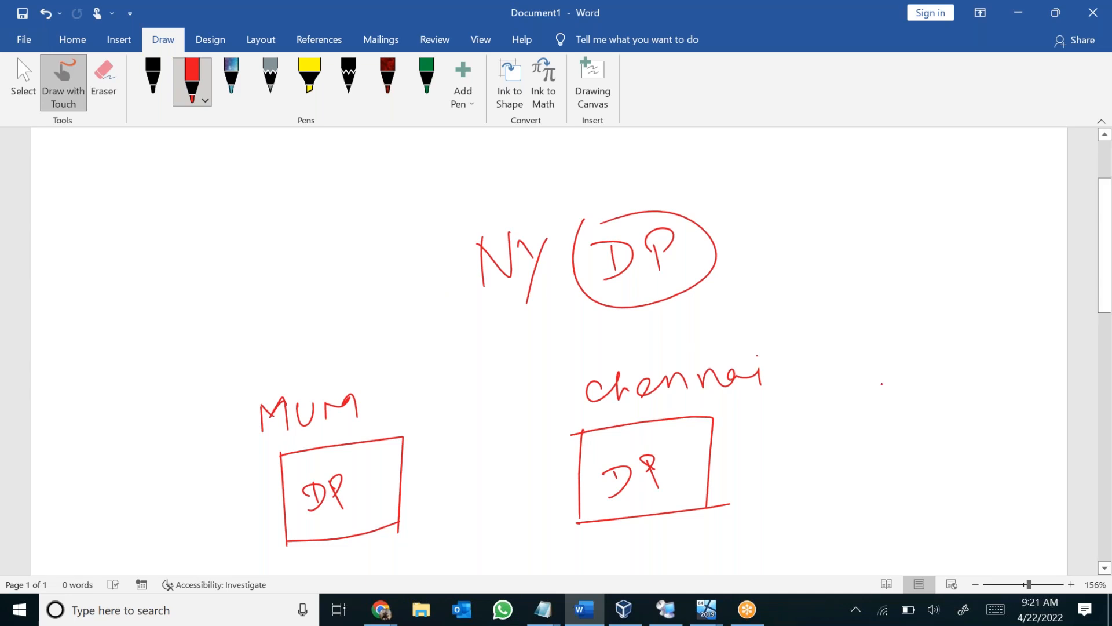
Draw a third red box beyond the Chennai box and label it Delhi.
scroll(881, 385, down, 2)
scroll(685, 362, down, 1)
drag(837, 358, 847, 468)
mouse_move(833, 365)
mouse_down()
mouse_move(880, 354)
mouse_move(997, 465)
mouse_up()
drag(848, 470, 1013, 447)
mouse_move(826, 289)
mouse_down()
mouse_move(843, 312)
mouse_move(895, 271)
mouse_move(897, 308)
mouse_up()
mouse_move(916, 267)
mouse_down()
mouse_move(915, 301)
mouse_move(947, 273)
mouse_move(942, 308)
mouse_up()
click(940, 263)
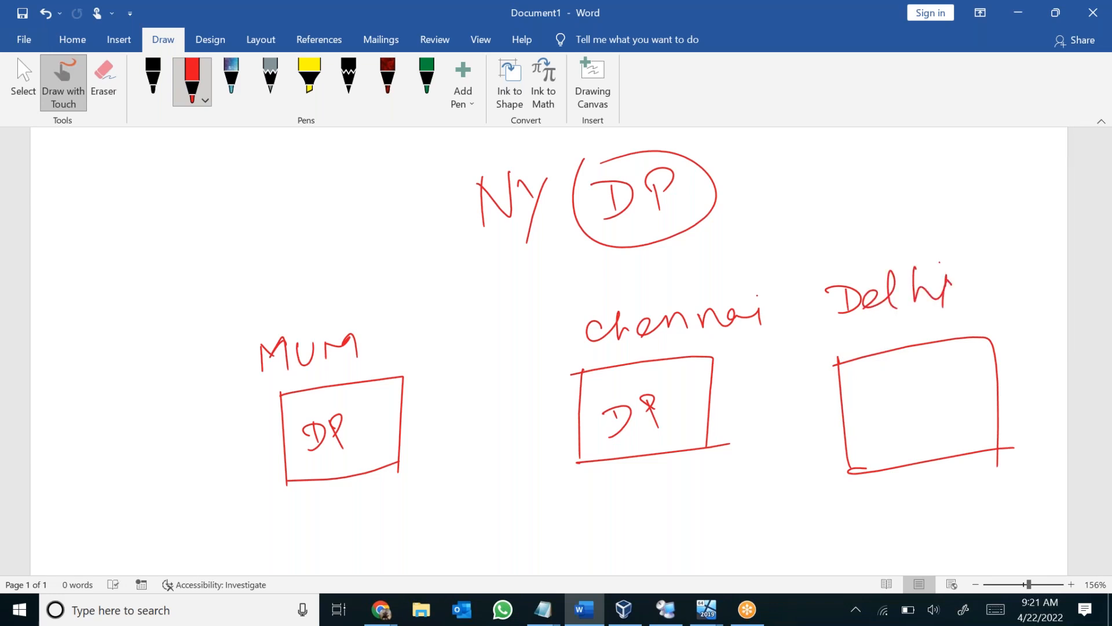
Write DP inside the Delhi box and the word New underneath it.
mouse_move(873, 395)
mouse_down()
mouse_move(912, 420)
mouse_move(874, 431)
mouse_up()
drag(898, 398, 898, 427)
mouse_move(933, 389)
mouse_down()
mouse_move(931, 423)
mouse_move(934, 407)
mouse_up()
drag(876, 499, 880, 526)
mouse_move(863, 502)
mouse_down()
mouse_move(900, 522)
mouse_move(893, 478)
mouse_up()
mouse_move(902, 508)
mouse_down()
mouse_move(950, 508)
mouse_move(965, 484)
mouse_up()
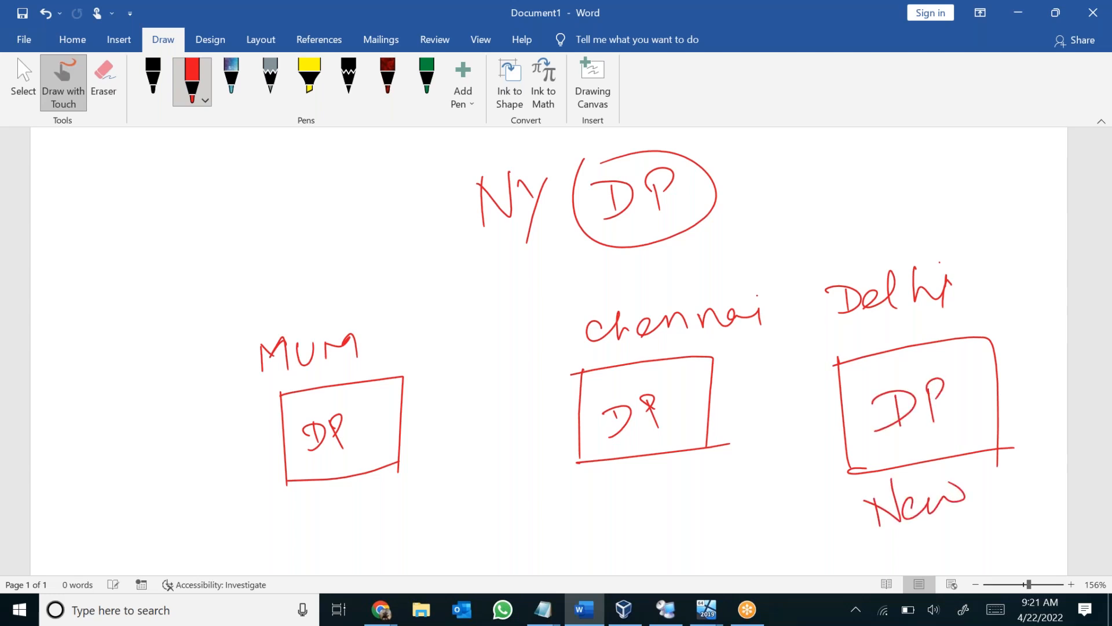
Draw arrows from the circled NY DP and from the Chennai box to the Delhi box.
drag(717, 220, 817, 331)
drag(799, 325, 816, 316)
mouse_move(715, 403)
mouse_down()
mouse_move(823, 403)
mouse_move(802, 424)
mouse_up()
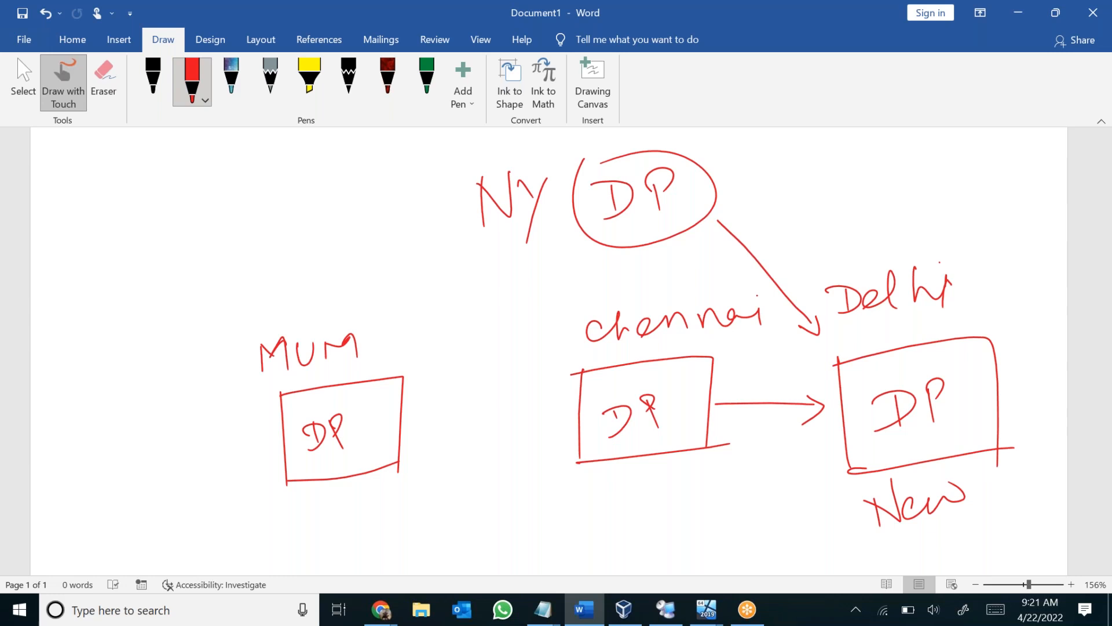
Erase the arrow running from the NY DP to Delhi.
click(103, 82)
click(764, 268)
click(810, 327)
Draw a second arrow from Chennai to Delhi in red ink, then erase both Chennai arrows.
click(61, 88)
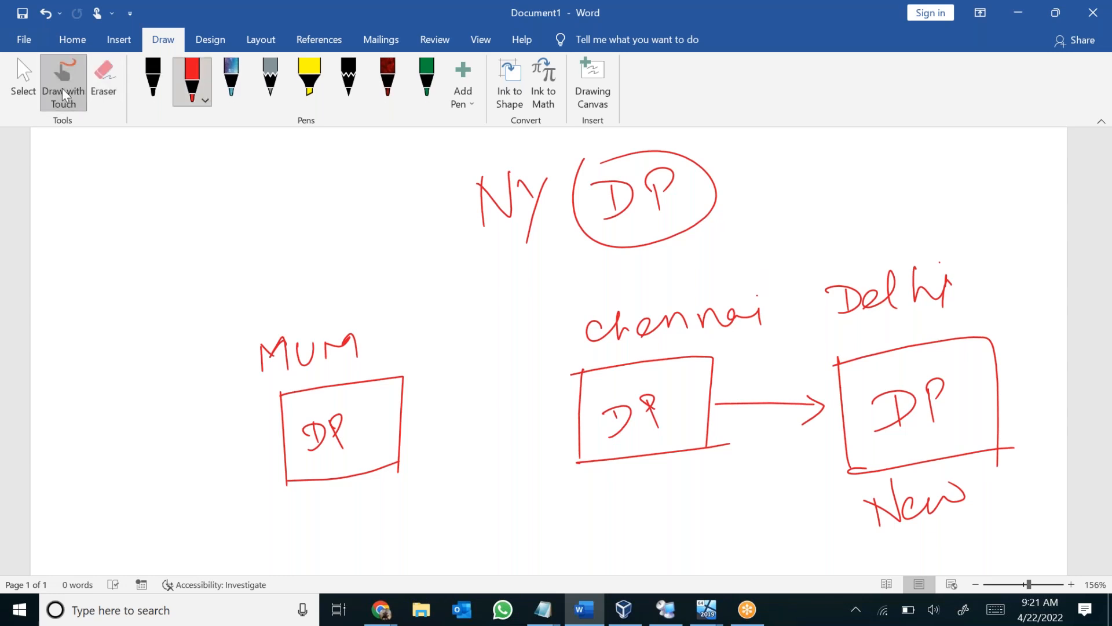
mouse_move(720, 434)
mouse_down()
mouse_move(805, 438)
mouse_move(802, 448)
mouse_up()
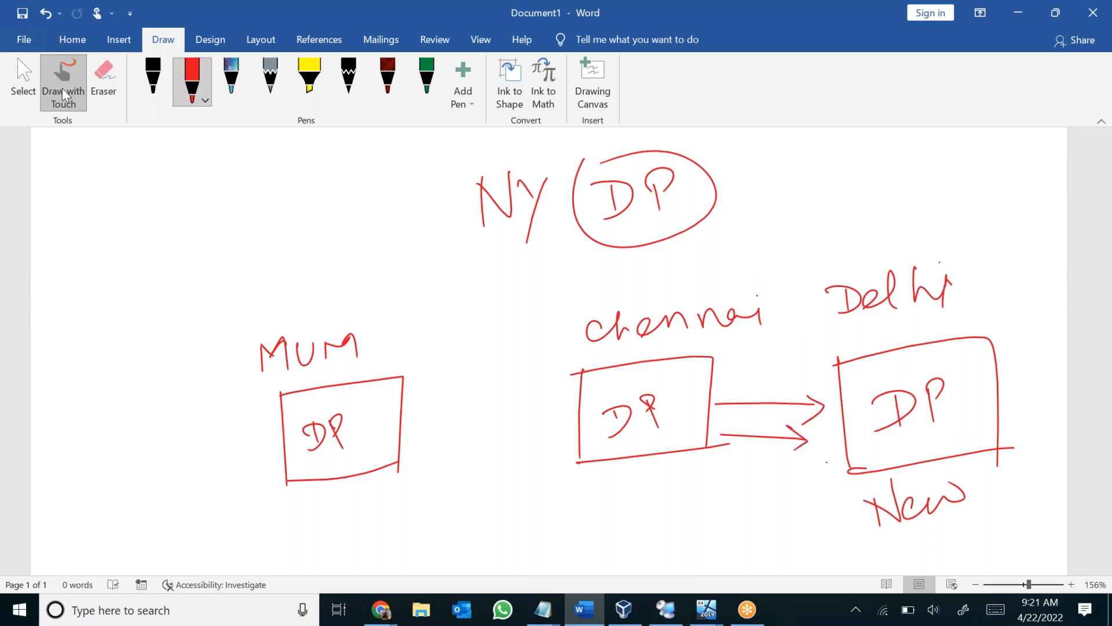
click(103, 83)
mouse_move(768, 401)
mouse_down()
mouse_move(773, 437)
mouse_move(812, 413)
mouse_up()
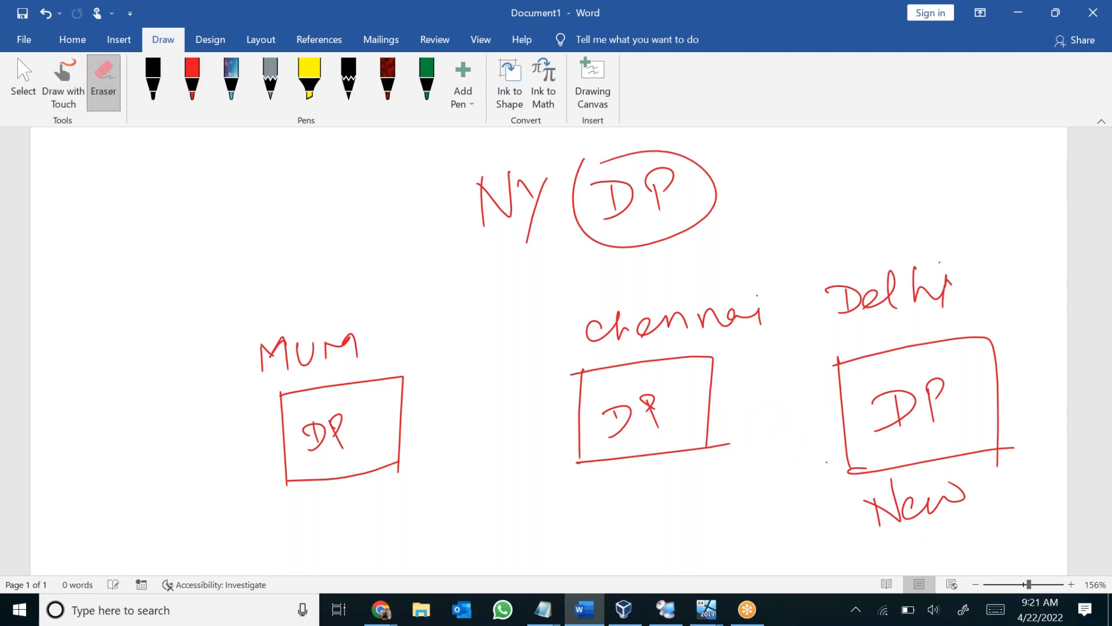
Draw two curved red arrows from the MUM box to the Delhi box and write Pull beside the Delhi box.
click(68, 99)
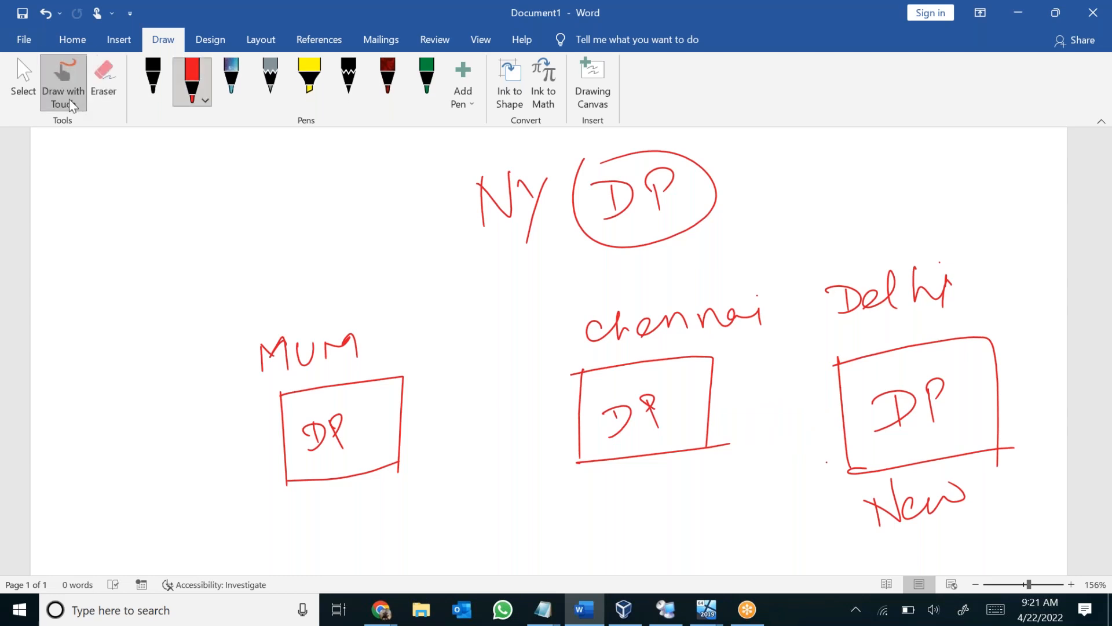
mouse_move(406, 462)
mouse_down()
mouse_move(664, 530)
mouse_move(833, 471)
mouse_move(826, 494)
mouse_up()
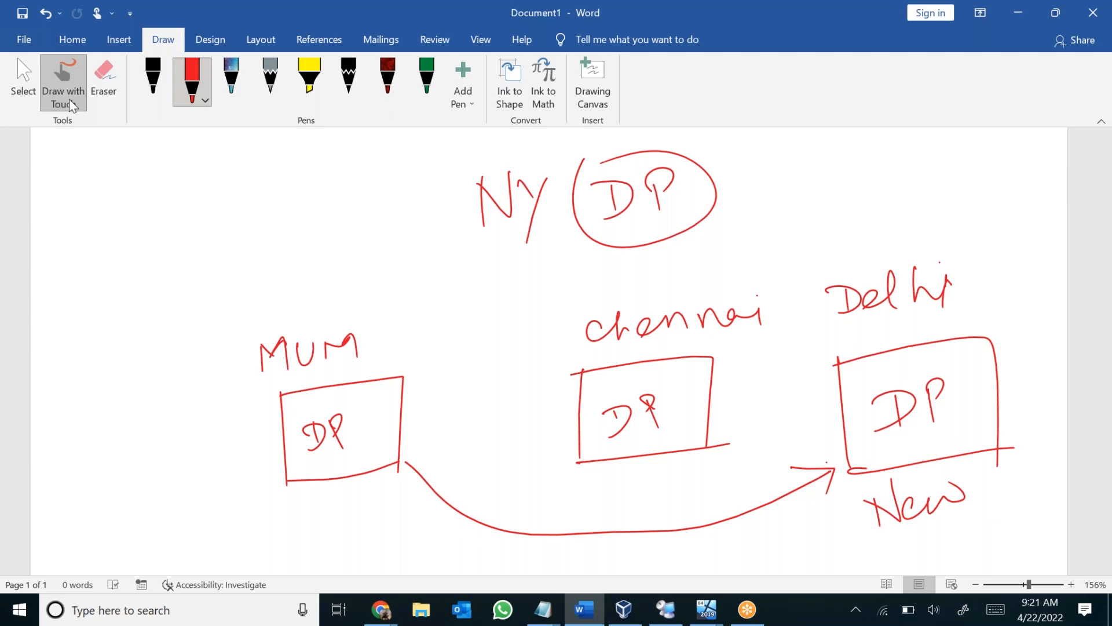
mouse_move(765, 418)
mouse_down()
mouse_move(766, 433)
mouse_move(838, 400)
mouse_up()
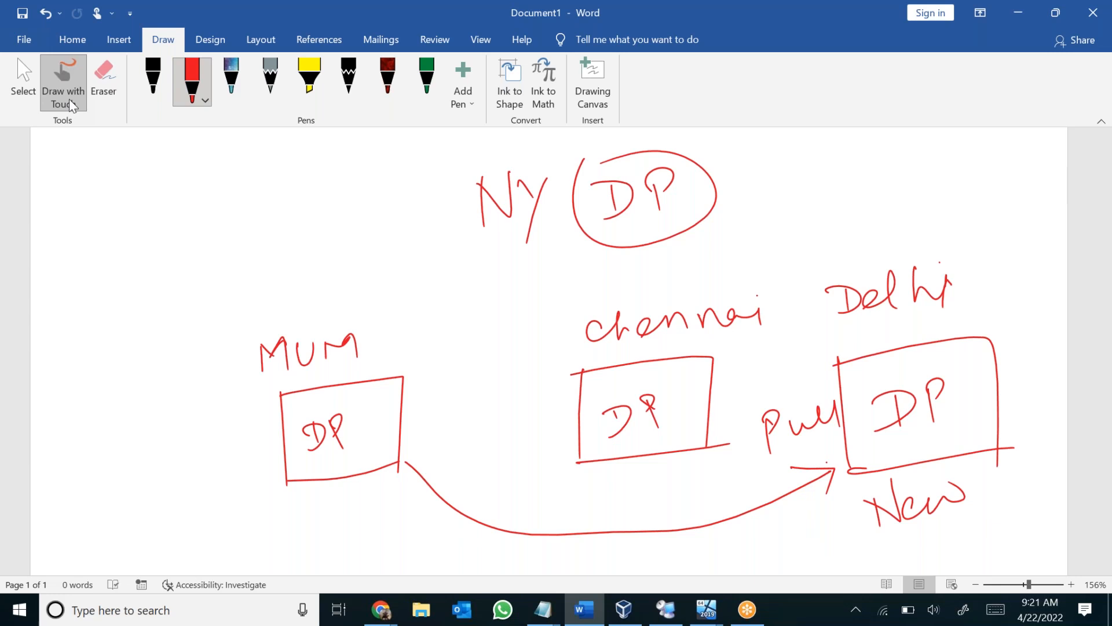
mouse_move(397, 426)
mouse_down()
mouse_move(443, 471)
mouse_move(785, 480)
mouse_move(780, 495)
mouse_up()
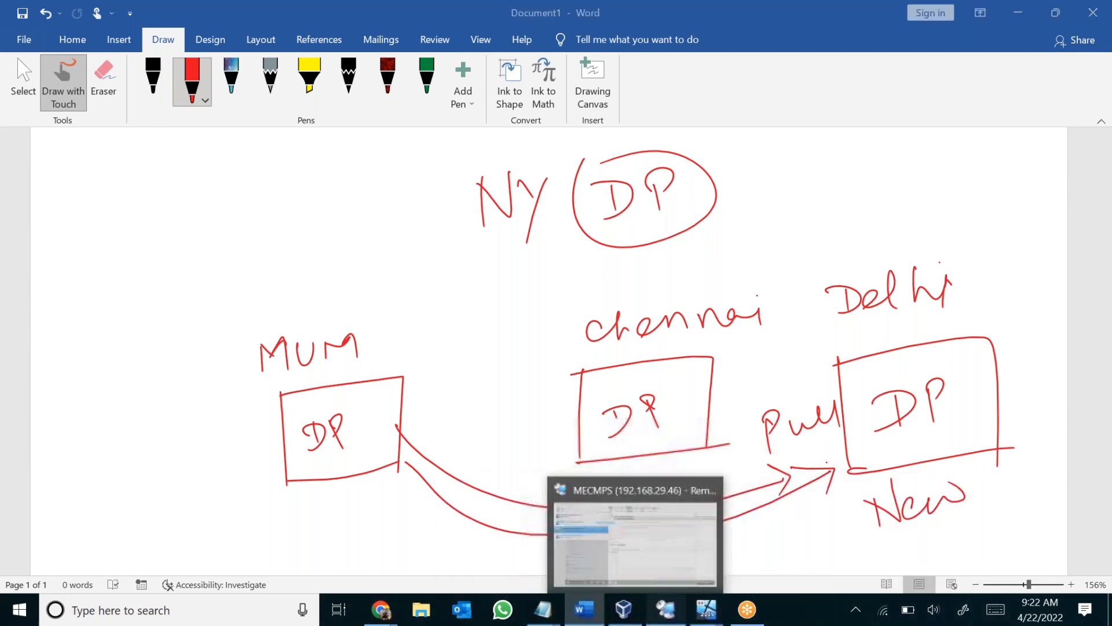
Switch back to Remote Desktop Connection Manager, enable pulling content from other distribution points without adding a source, and continue to the PXE settings.
click(666, 609)
click(444, 150)
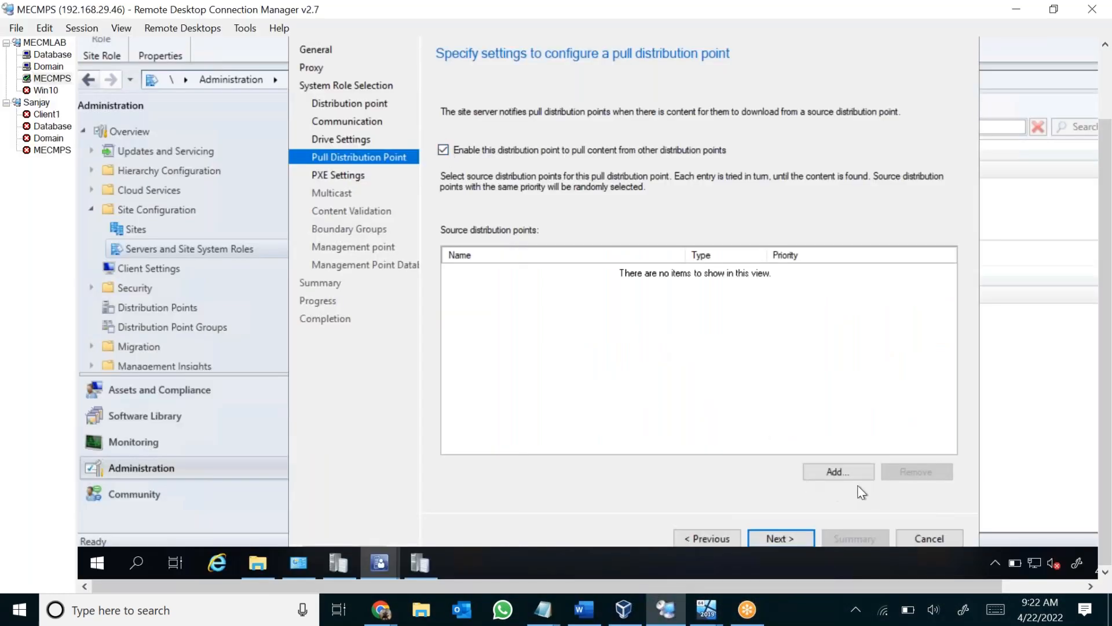
click(849, 474)
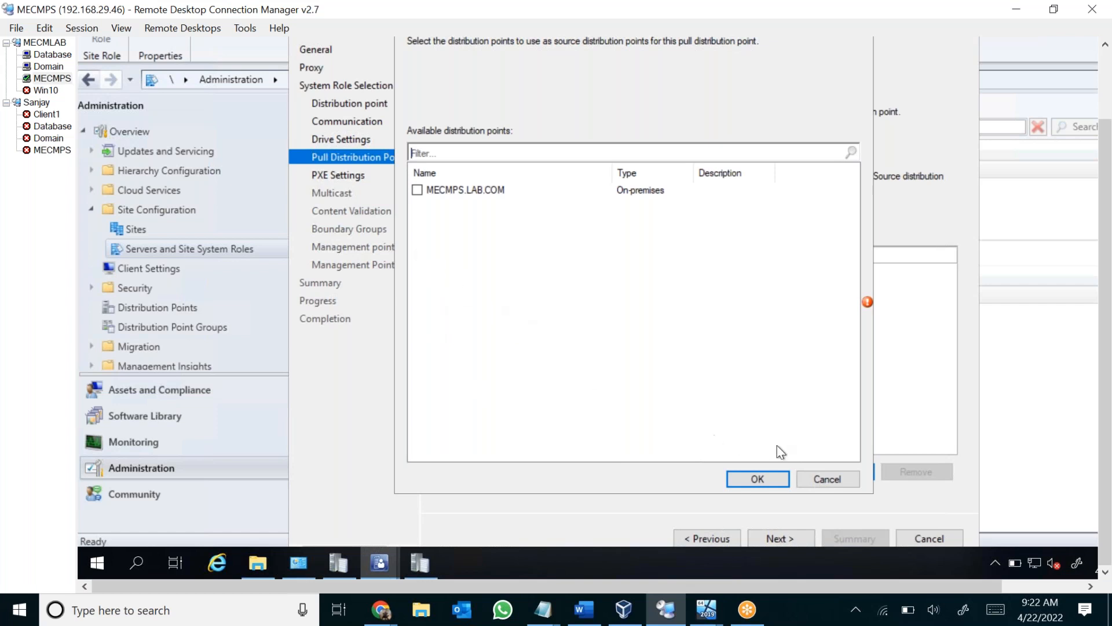
click(827, 479)
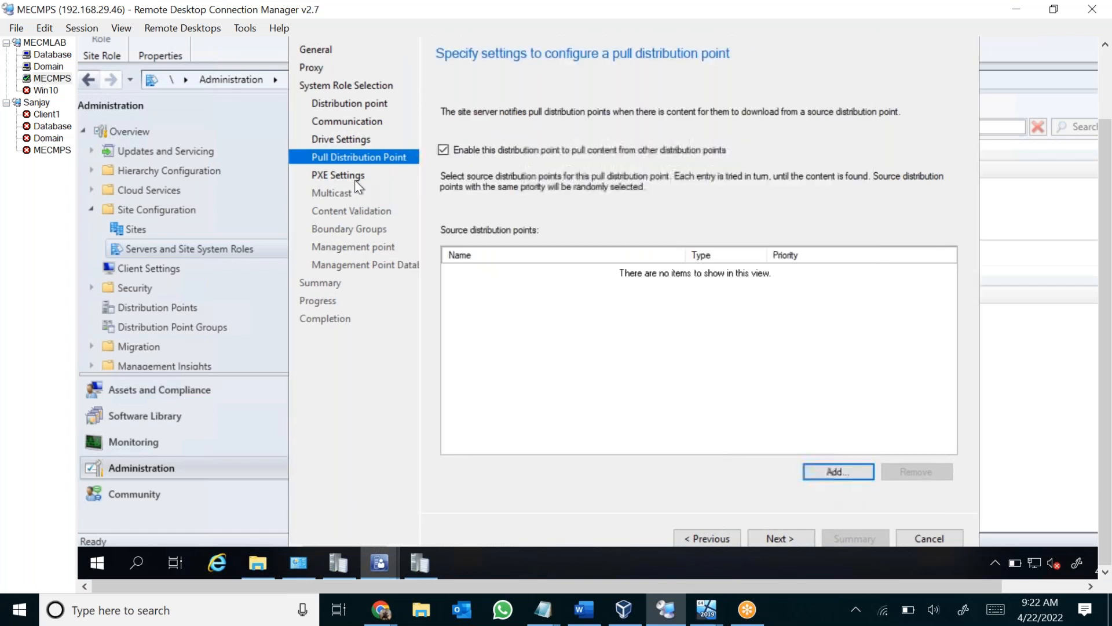
click(785, 532)
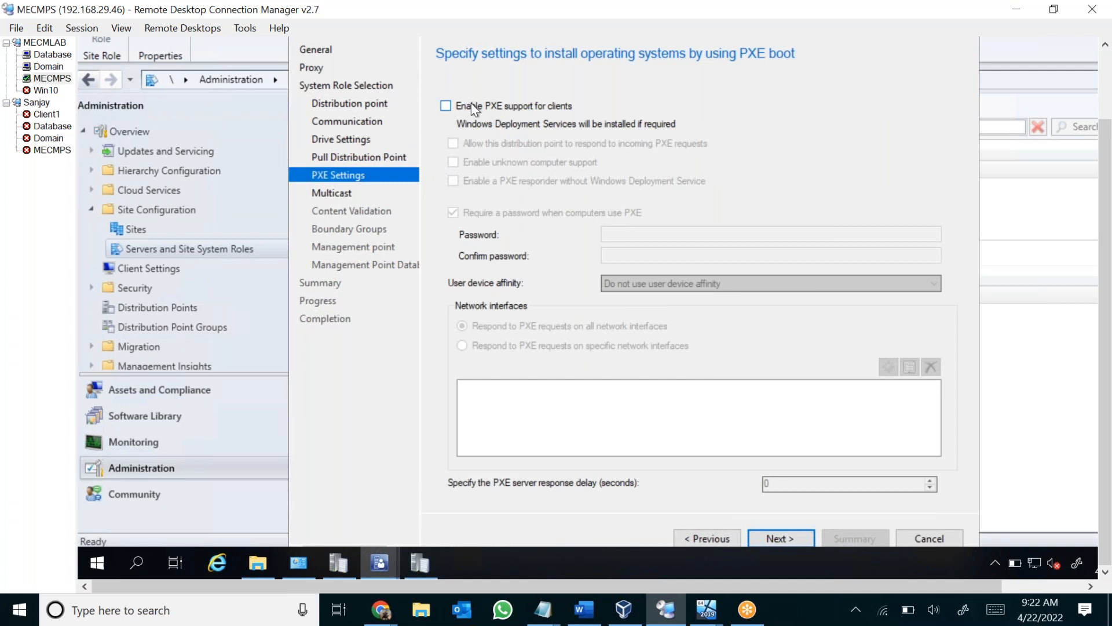
Skip PXE support, turn multicast on and back off, and continue to the content validation settings.
click(798, 539)
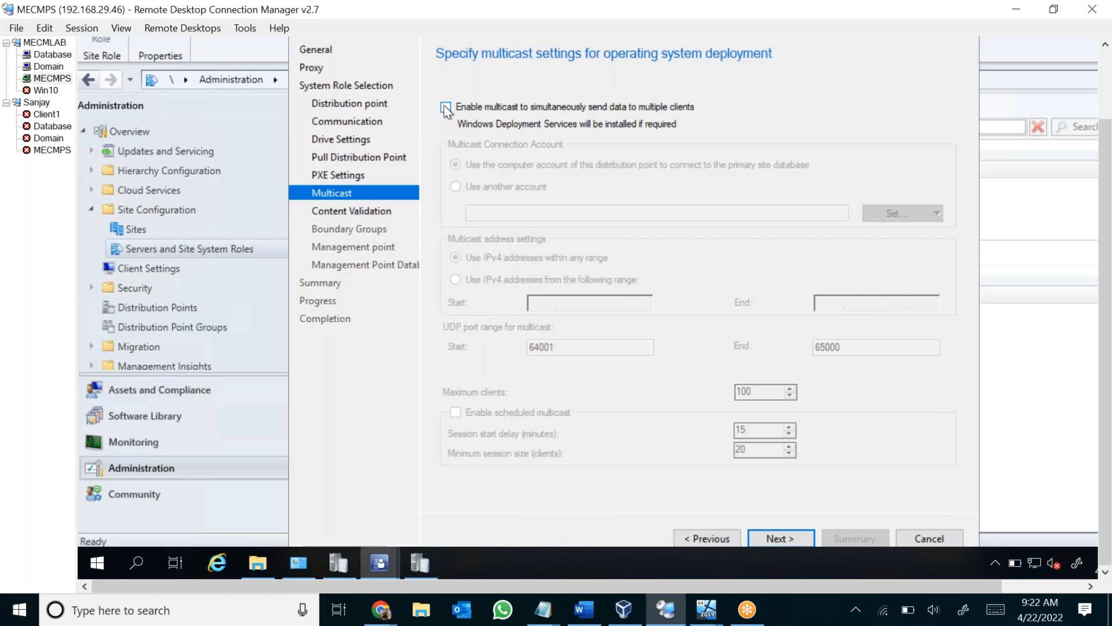
click(445, 108)
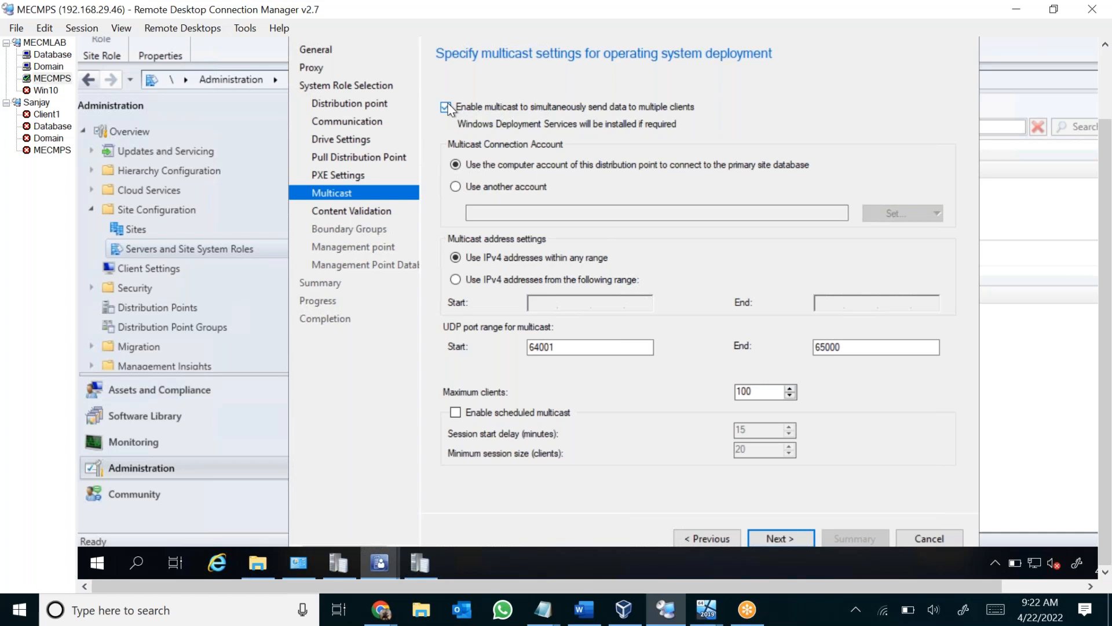
click(446, 108)
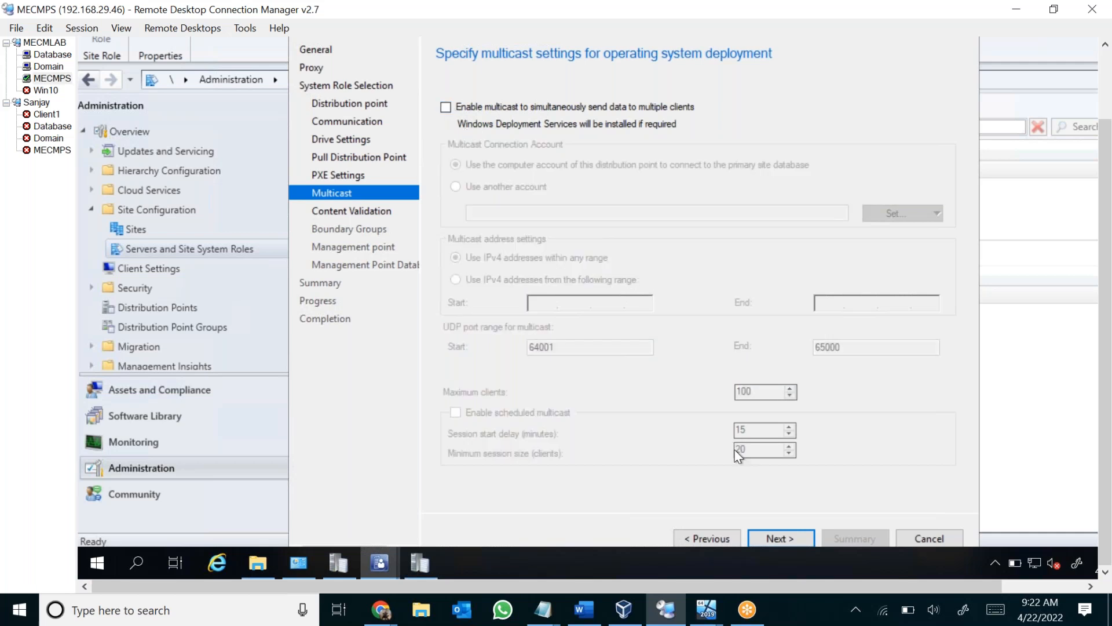
click(792, 538)
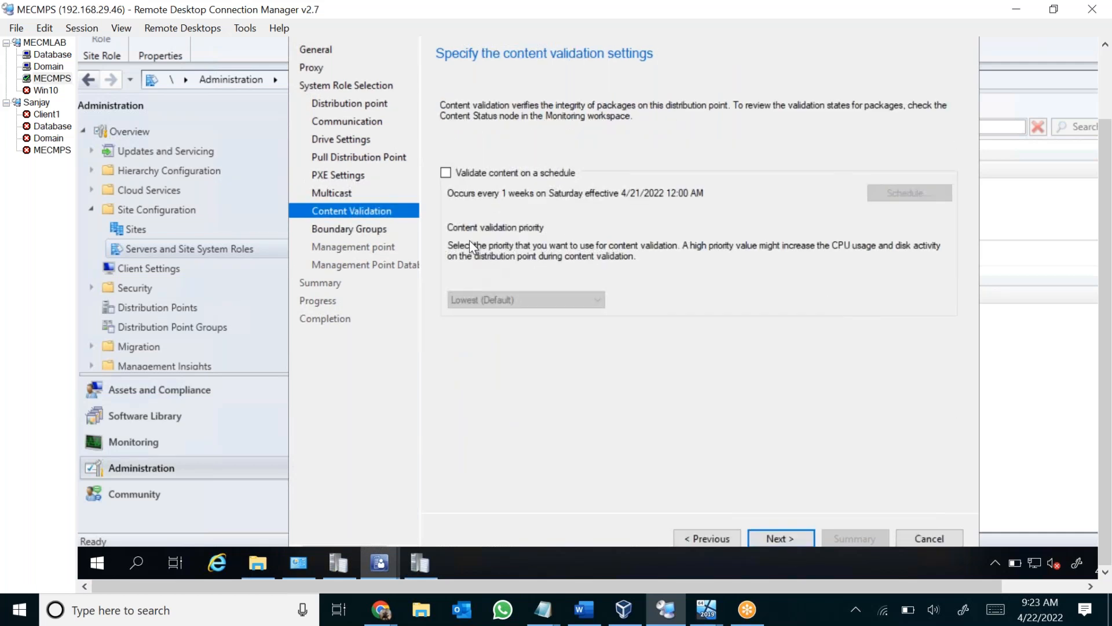
Enable content validation on a schedule, review the weekly occurrence, and continue to the boundary groups.
click(446, 173)
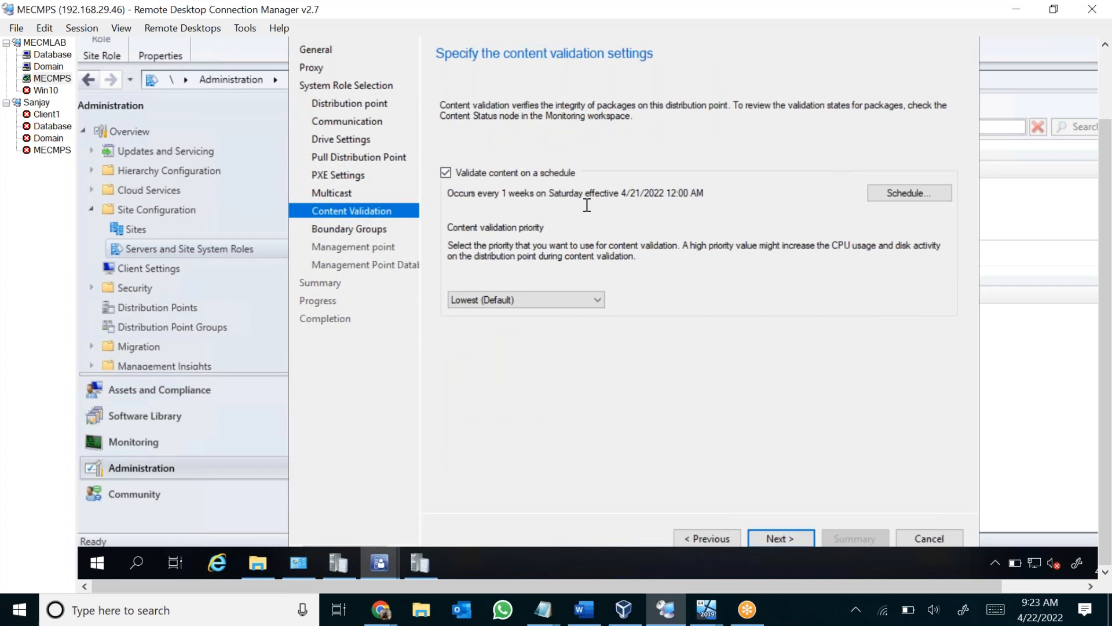
drag(474, 192, 675, 198)
double_click(595, 193)
click(595, 193)
click(790, 535)
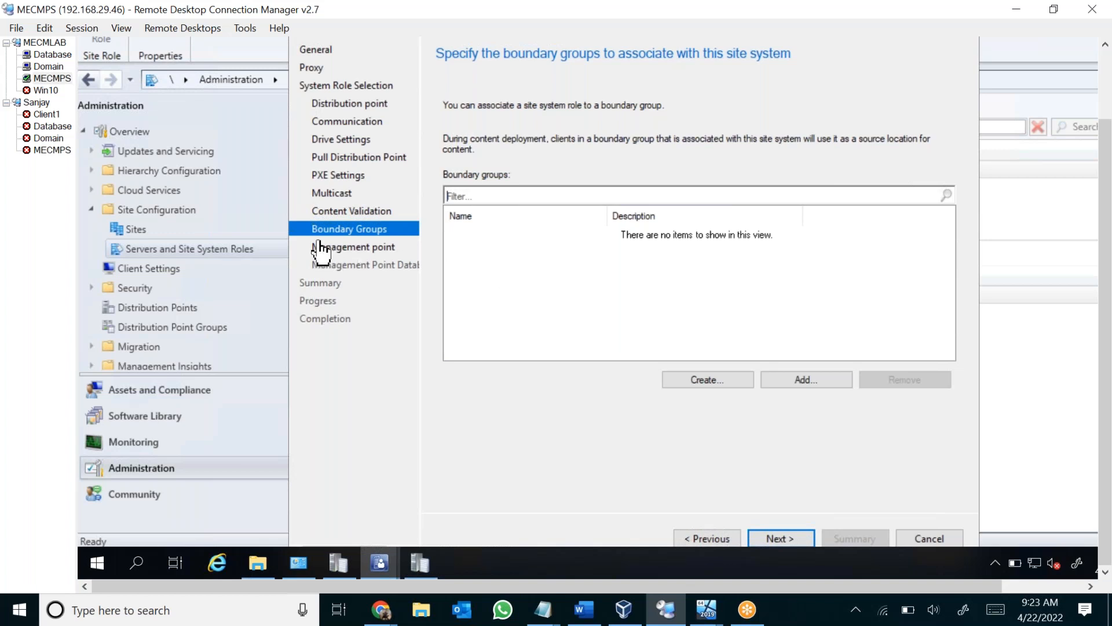
Create a boundary group named Mumbai Boundary Group without boundaries, and continue to the management point settings.
click(712, 379)
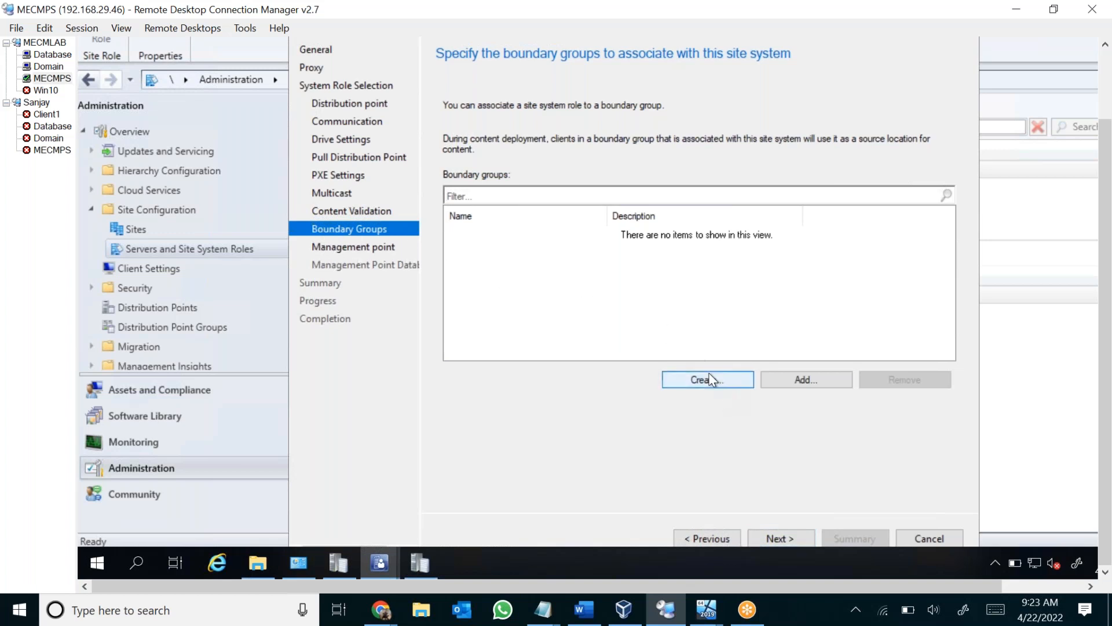
text(Mumbai Boundary Group)
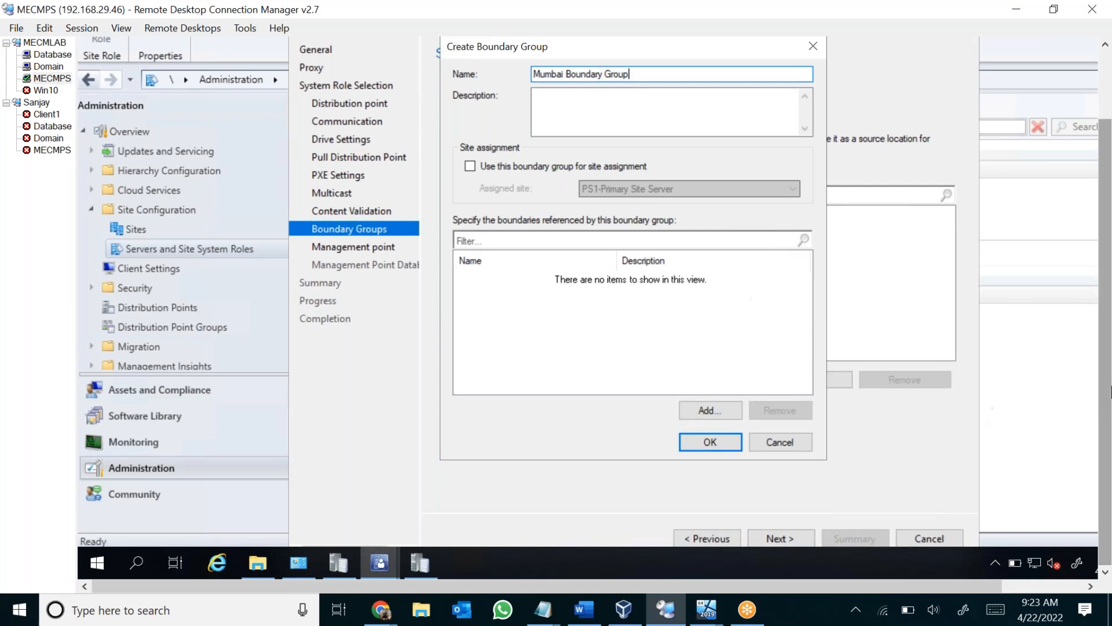
scroll(1106, 356, up, 1)
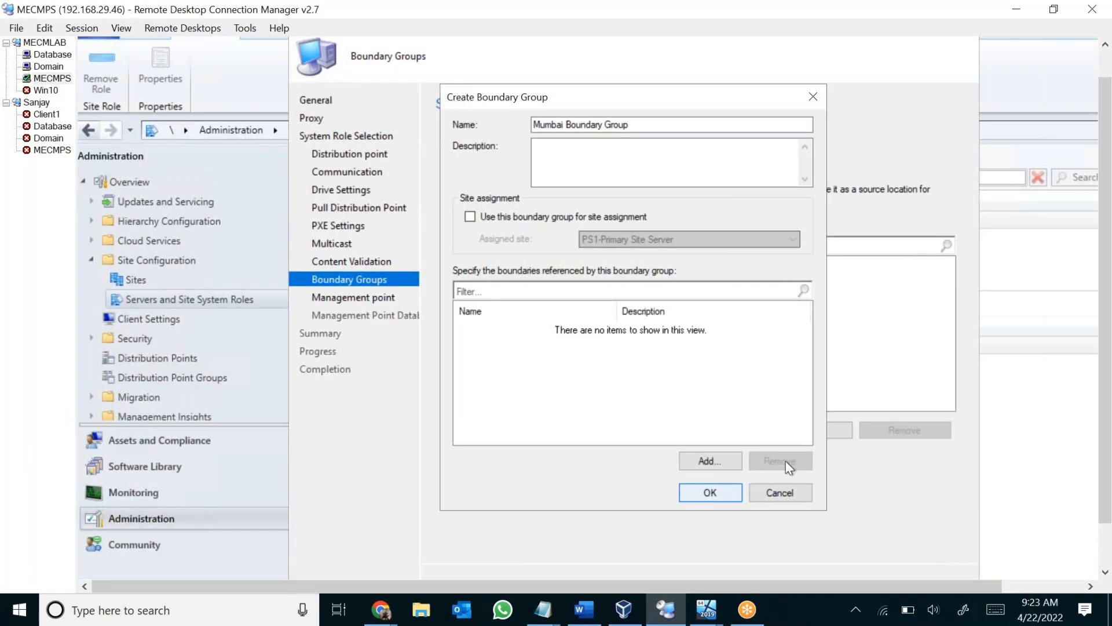
click(710, 479)
click(776, 539)
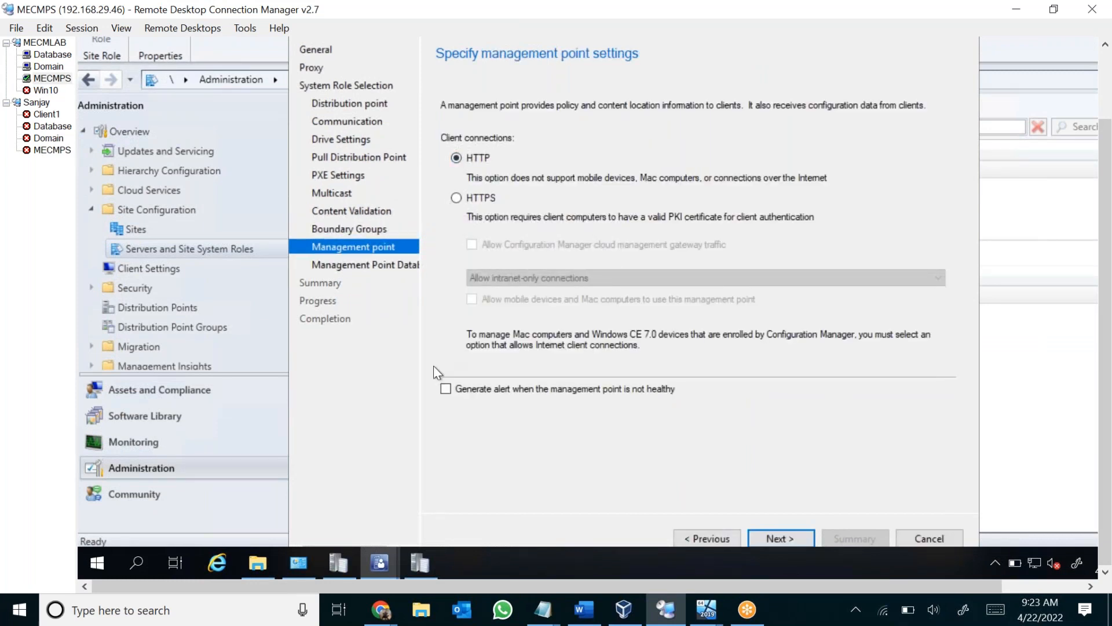
Enable the unhealthy management point alert, then view the database replica option and return to using the site database.
click(446, 386)
click(771, 535)
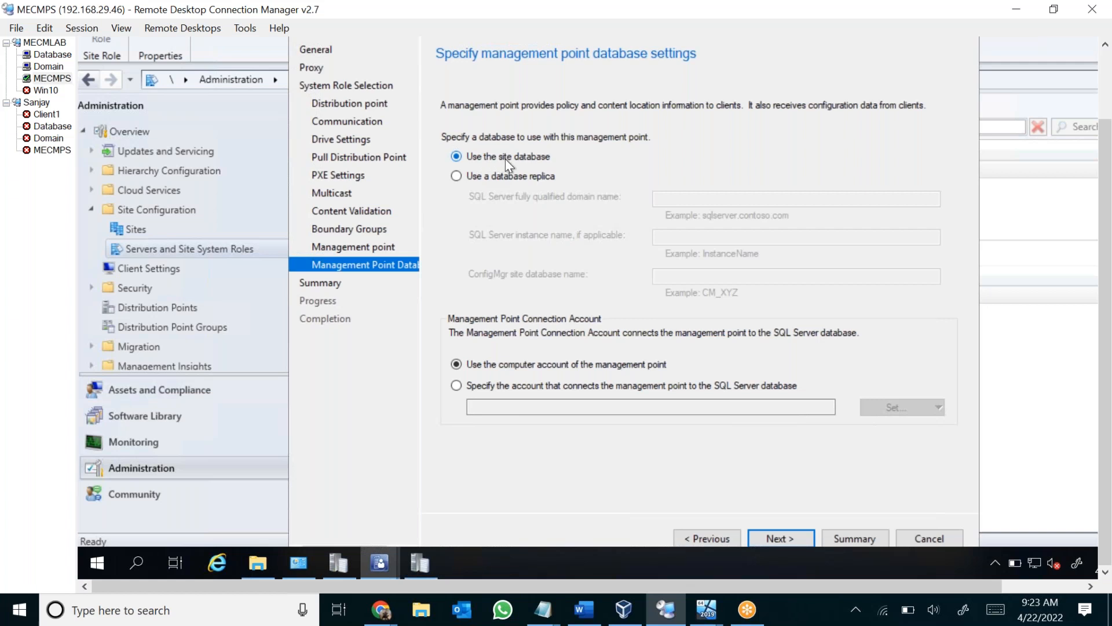
click(488, 178)
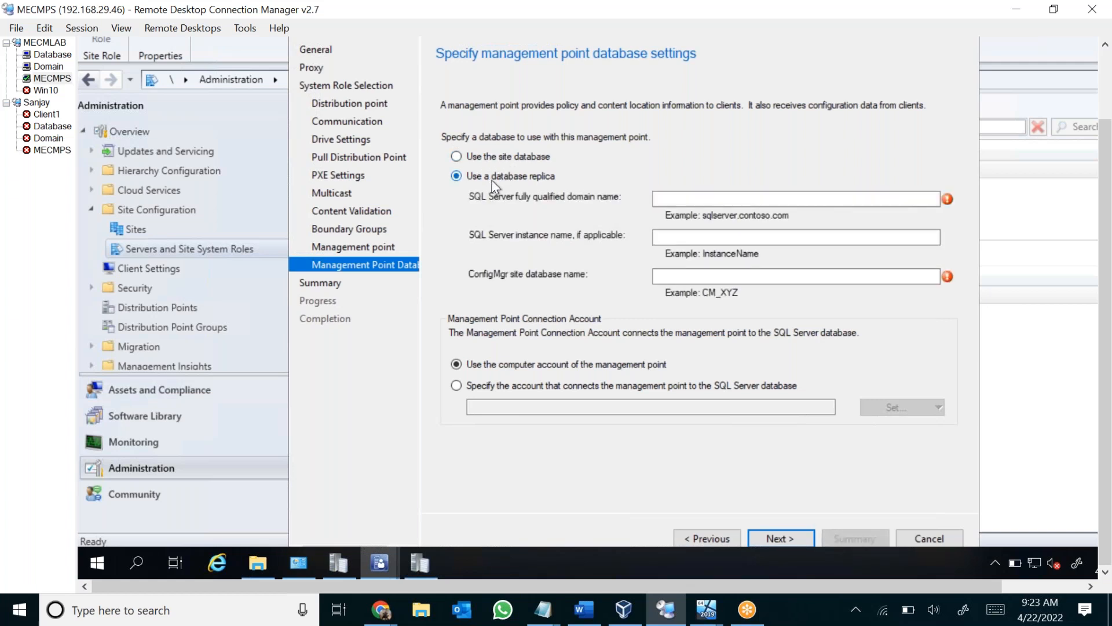
click(707, 197)
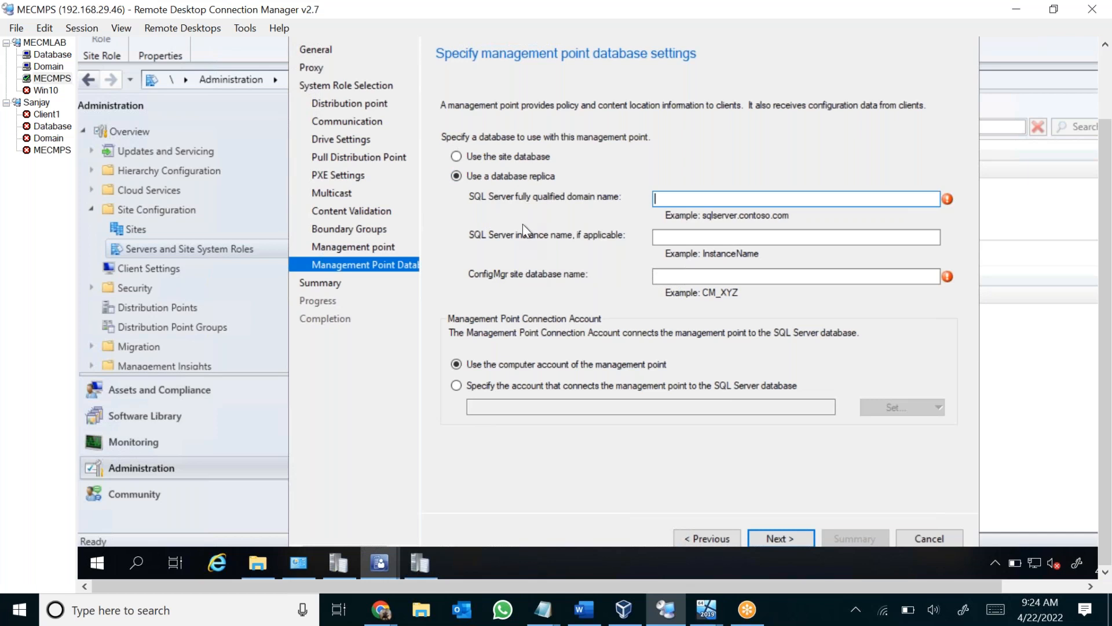
click(528, 161)
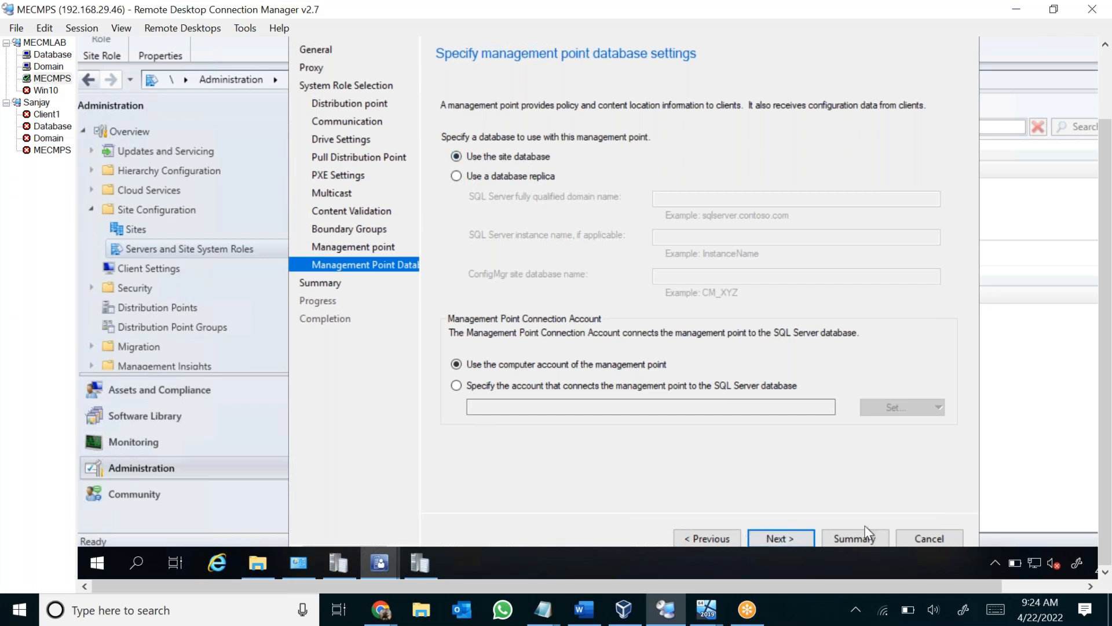
Cancel the site system role wizard and return to the Servers and Site System Roles list.
click(930, 538)
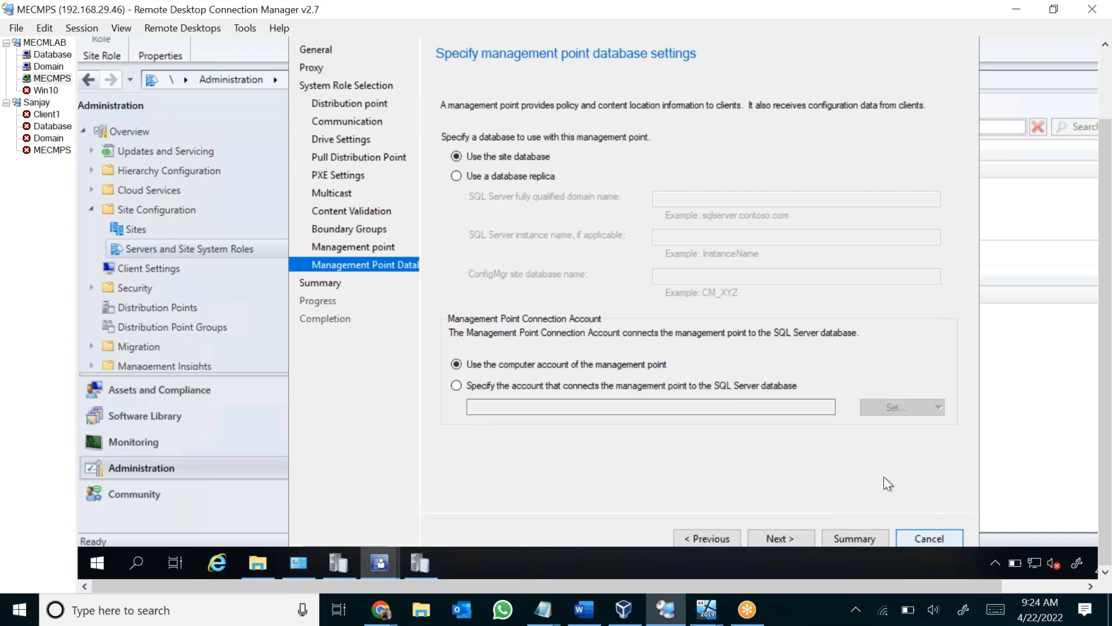
click(670, 315)
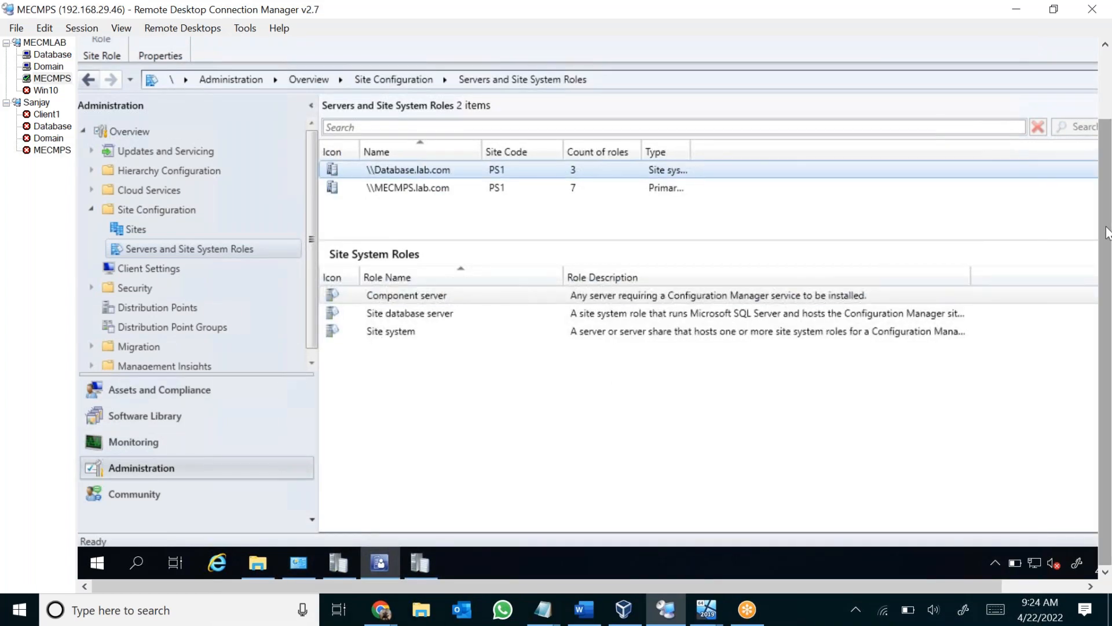
scroll(1107, 231, up, 1)
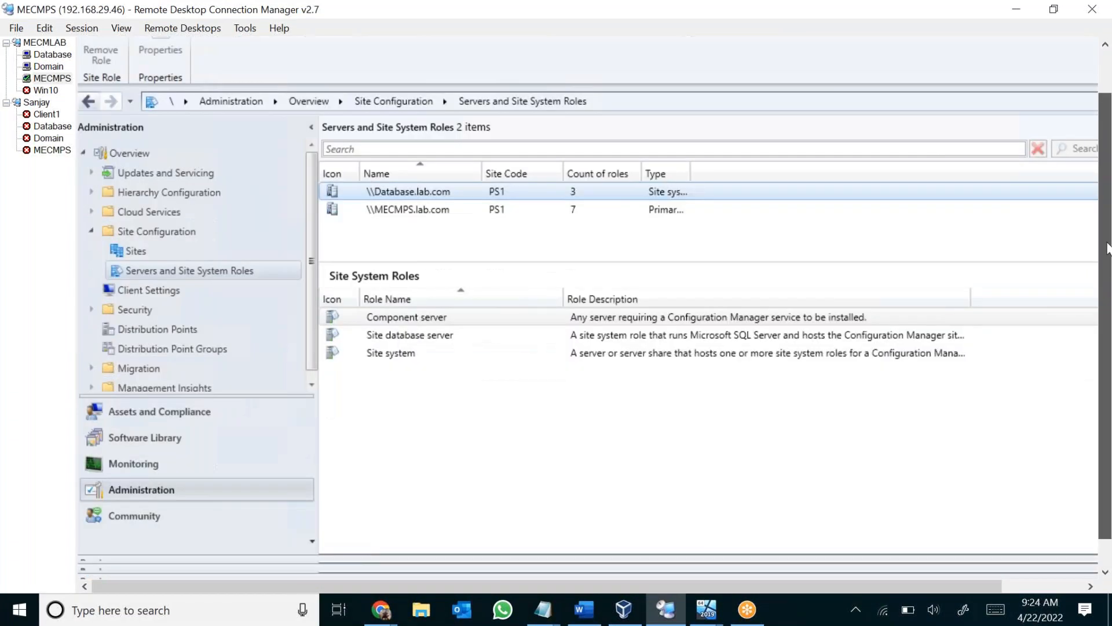
scroll(1108, 250, down, 1)
click(1069, 586)
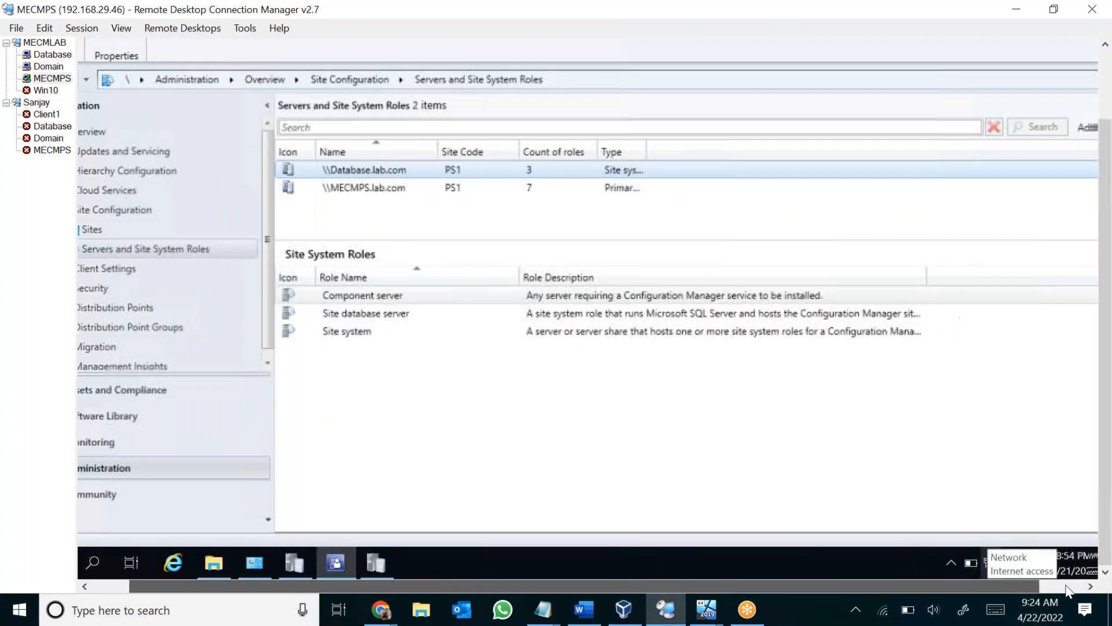
Enlarge the site system servers list, and open All Software Updates under Software Updates in the Software Library workspace.
drag(1063, 585, 926, 579)
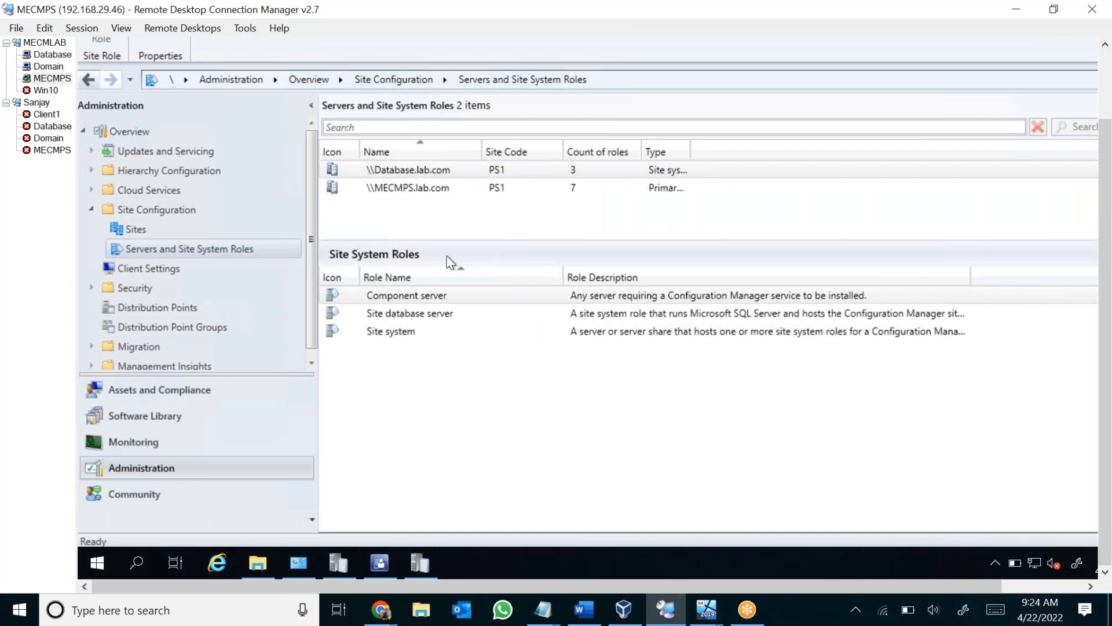
drag(479, 239, 478, 269)
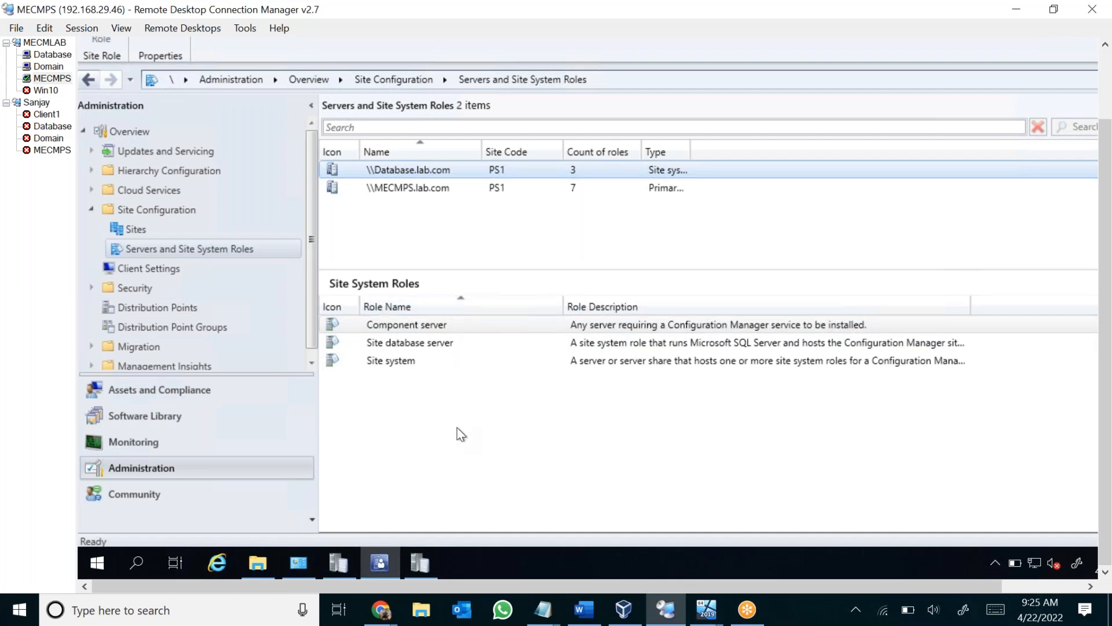
click(163, 419)
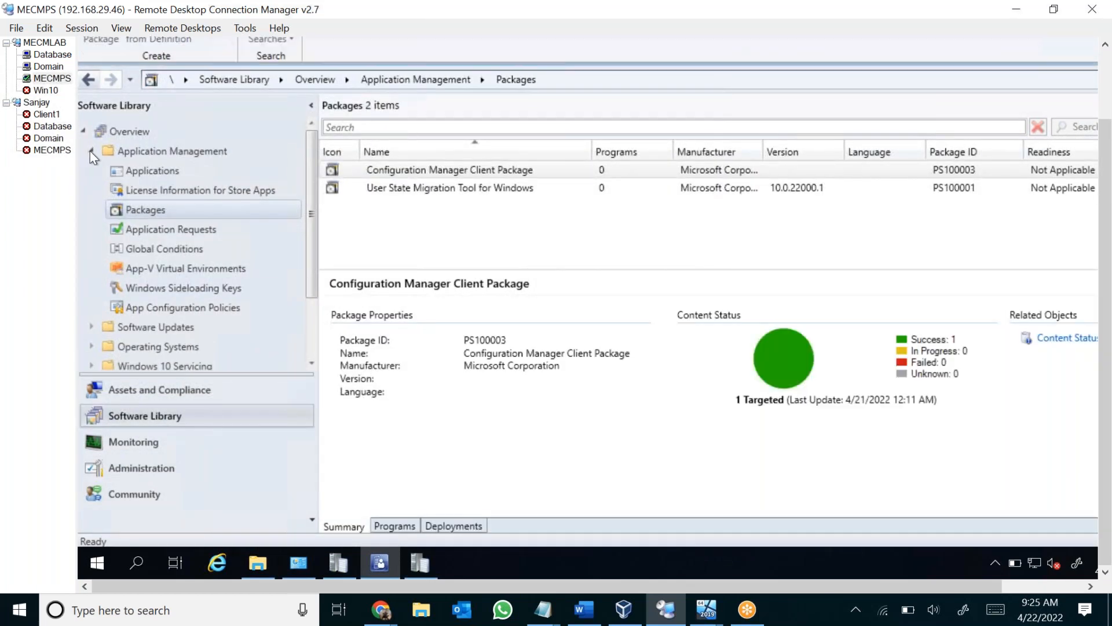
click(90, 150)
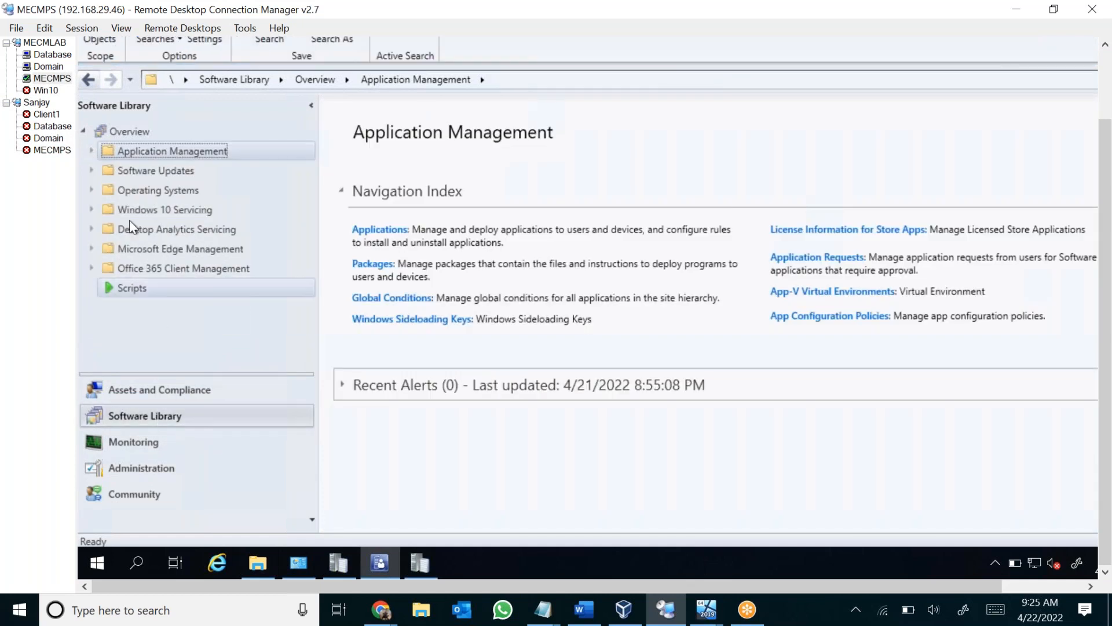
click(89, 169)
click(167, 189)
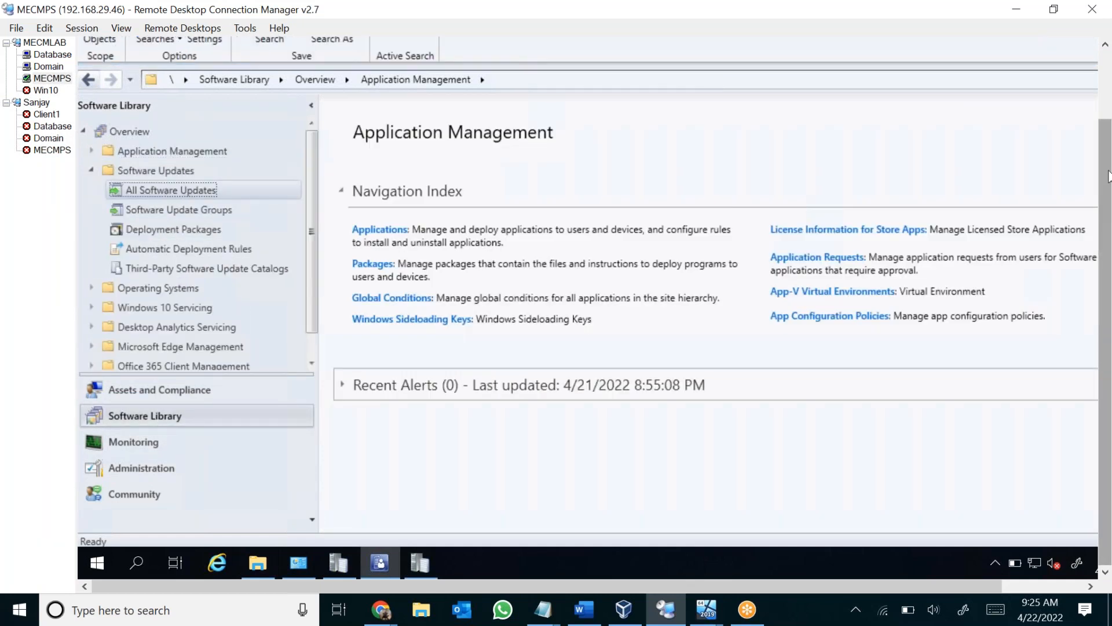
drag(1107, 174, 1107, 106)
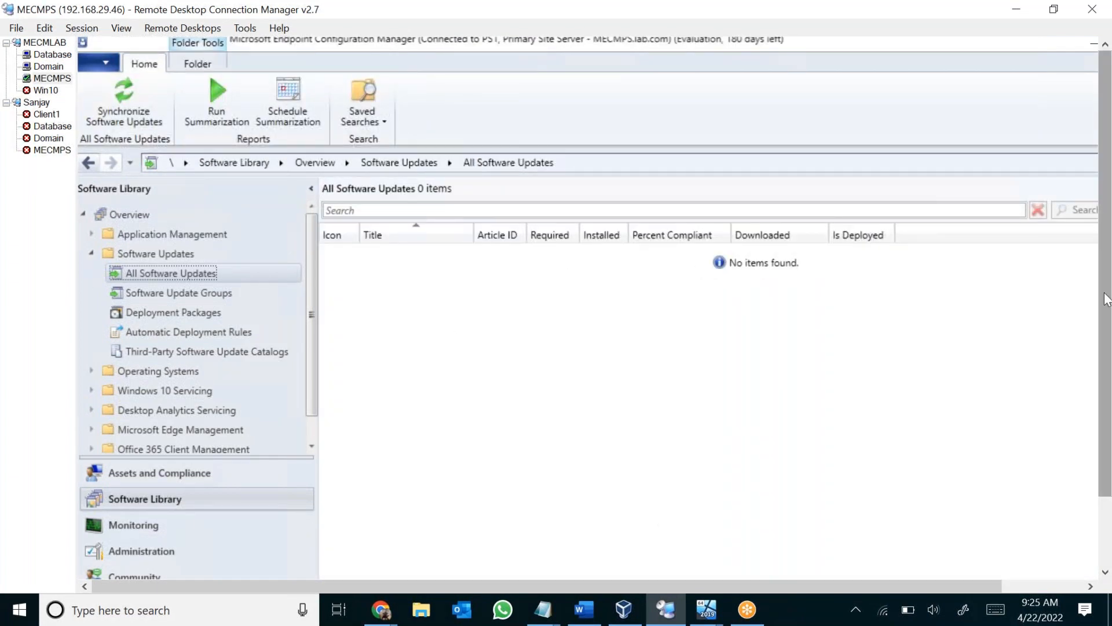
drag(1106, 311, 1109, 449)
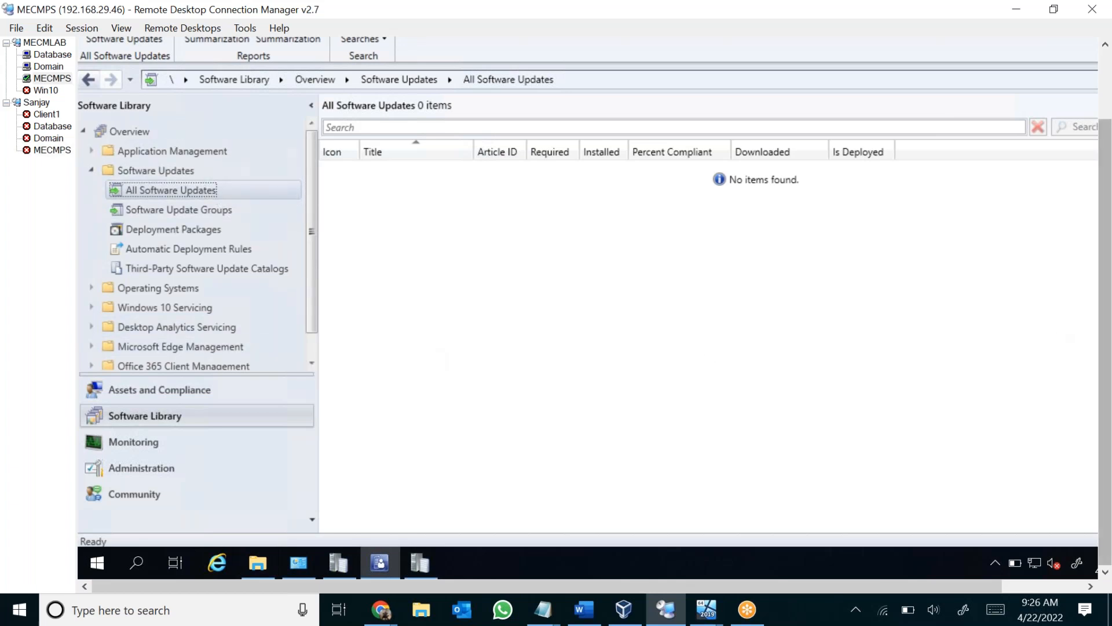
View the nodes under System Status in the Monitoring workspace, and return to All Software Updates in the Software Library.
scroll(1105, 339, up, 3)
scroll(1105, 285, down, 3)
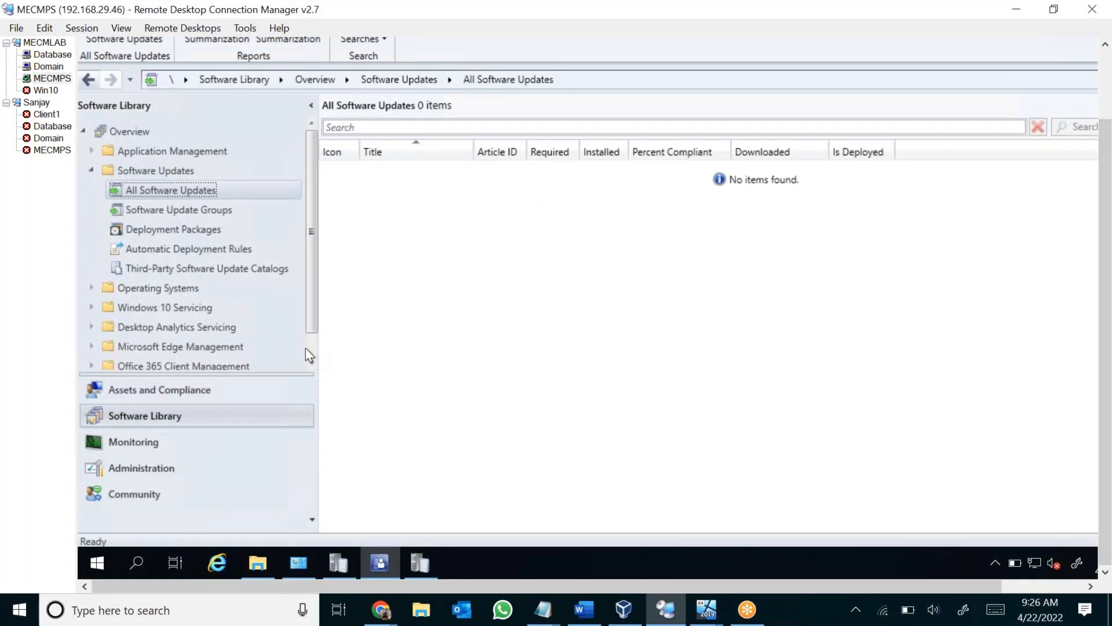
click(183, 440)
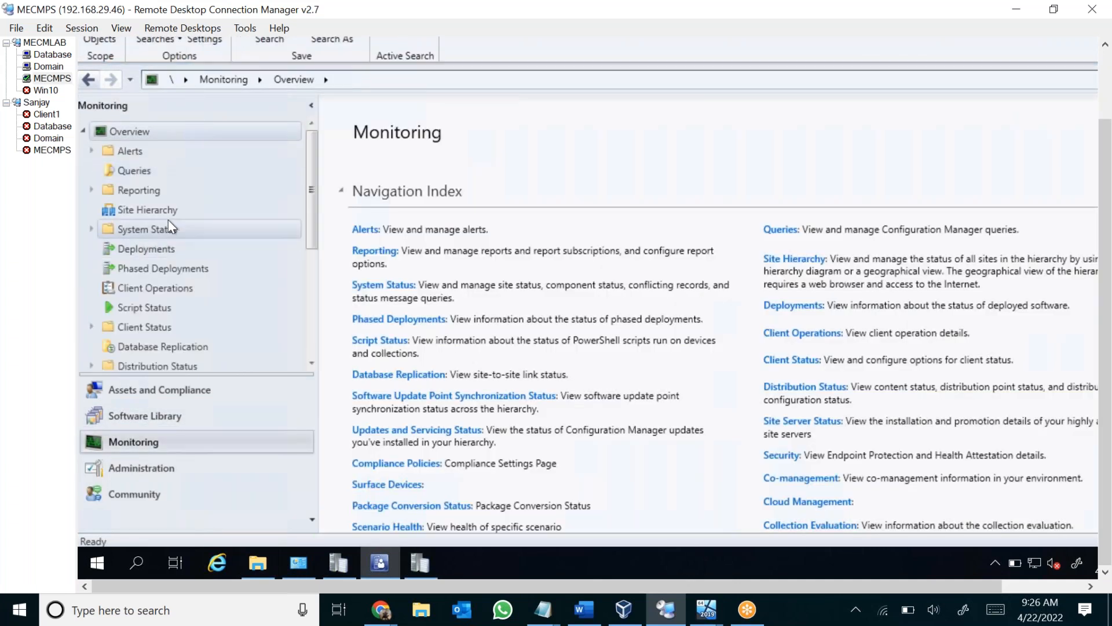
click(92, 228)
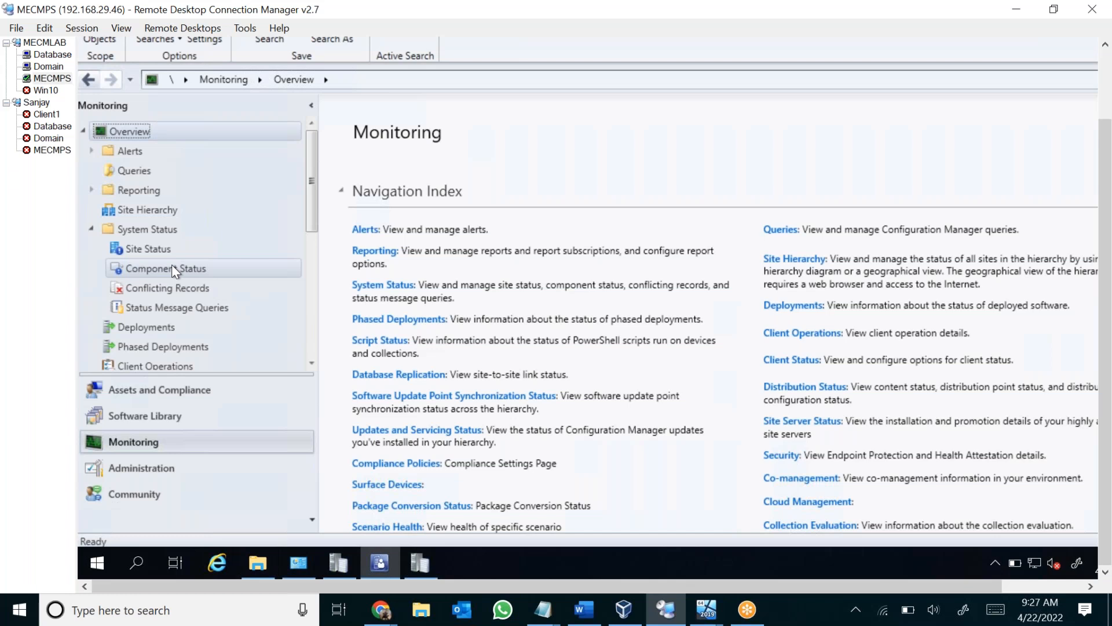
click(168, 418)
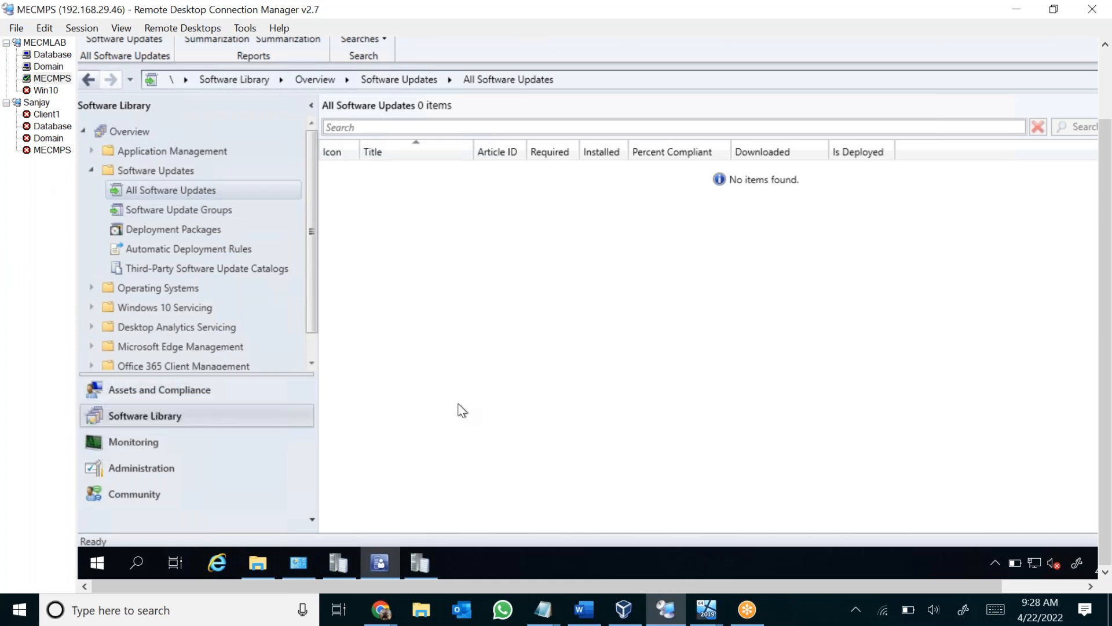
Connect to the Client1 machine in the Sanjay group and bring its desktop into view.
click(48, 116)
double_click(47, 116)
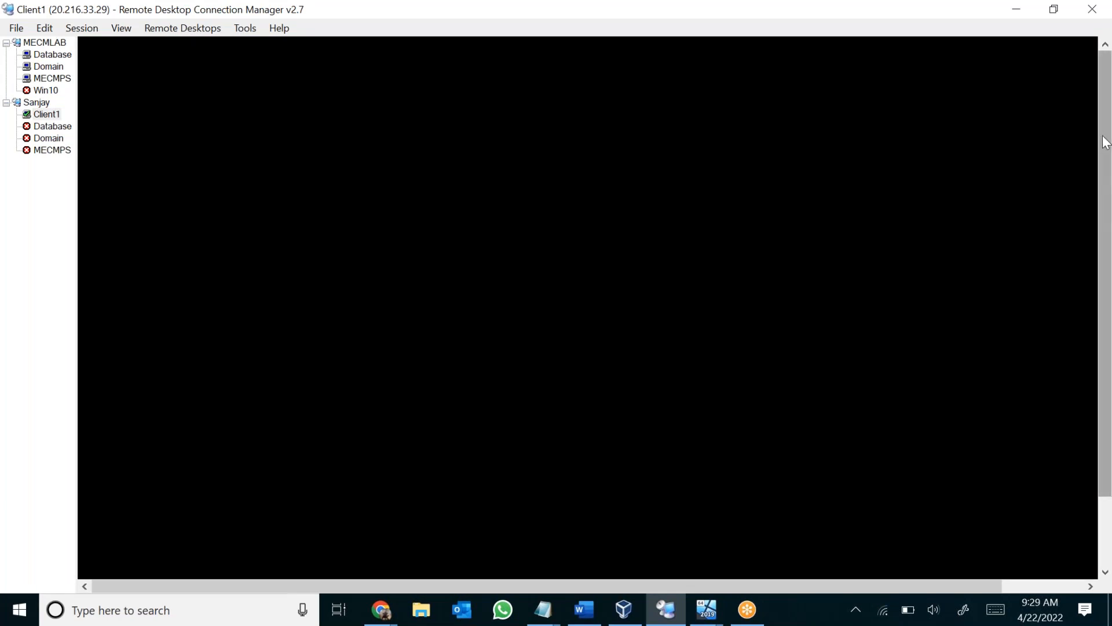
drag(1106, 153, 1106, 316)
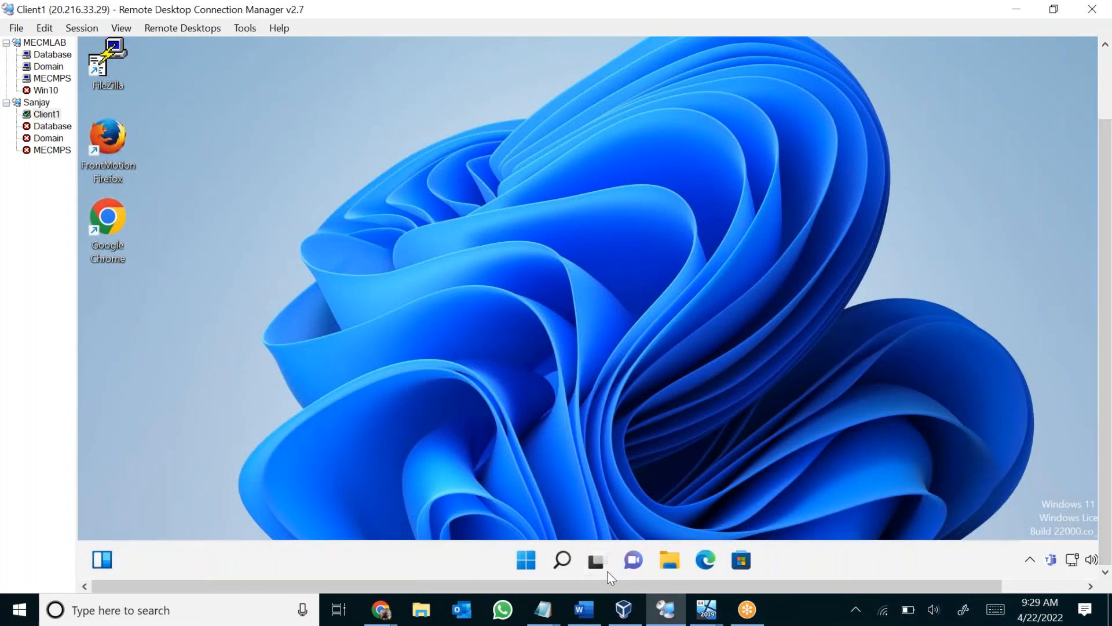
Open File Explorer on Client1 and go to the C:\Windows\System32\wbem\Repository folder.
mouse_move(611, 571)
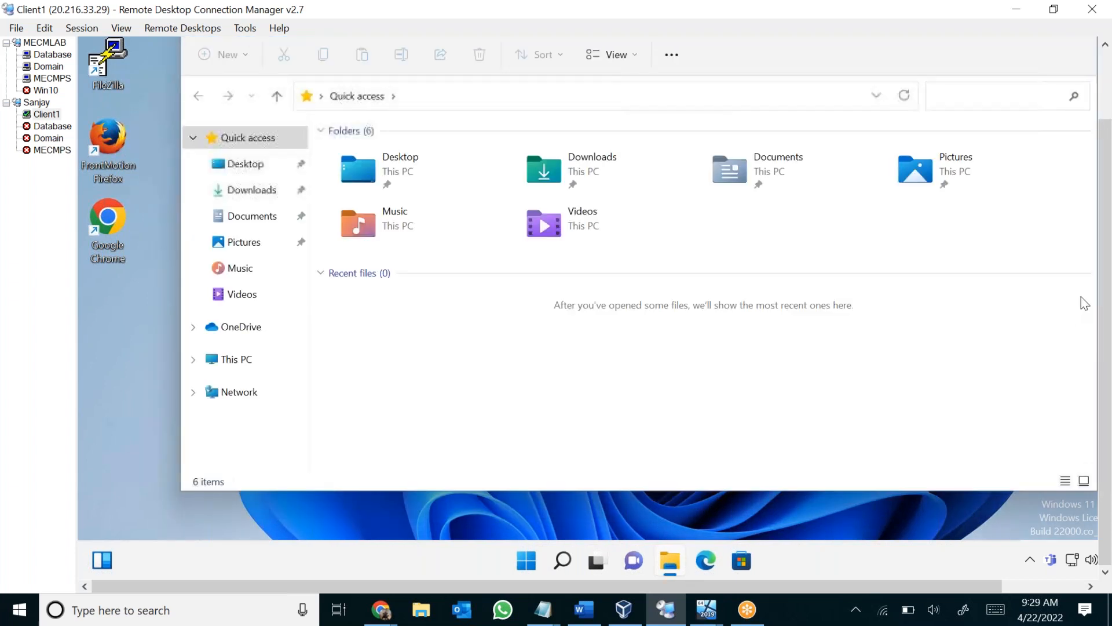
drag(1108, 256, 1109, 209)
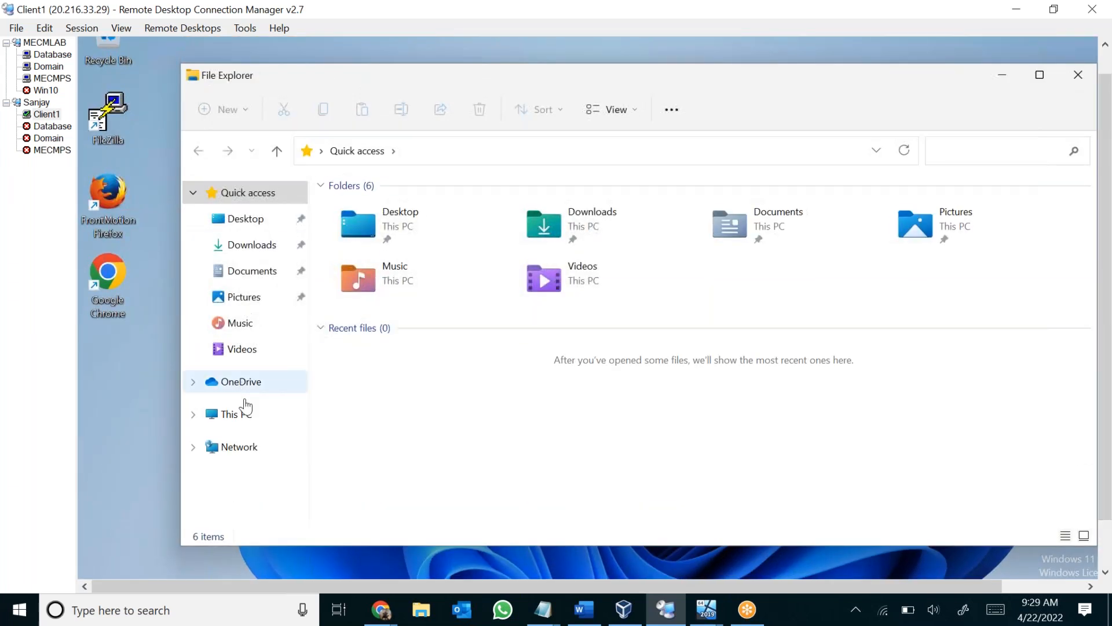
click(237, 414)
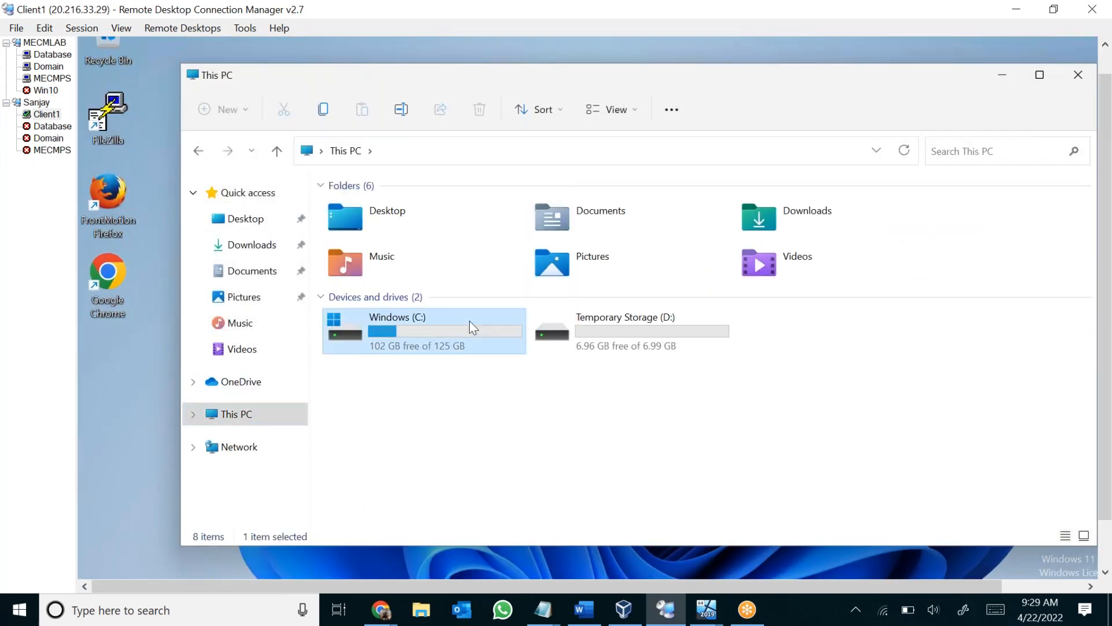
double_click(469, 321)
double_click(469, 313)
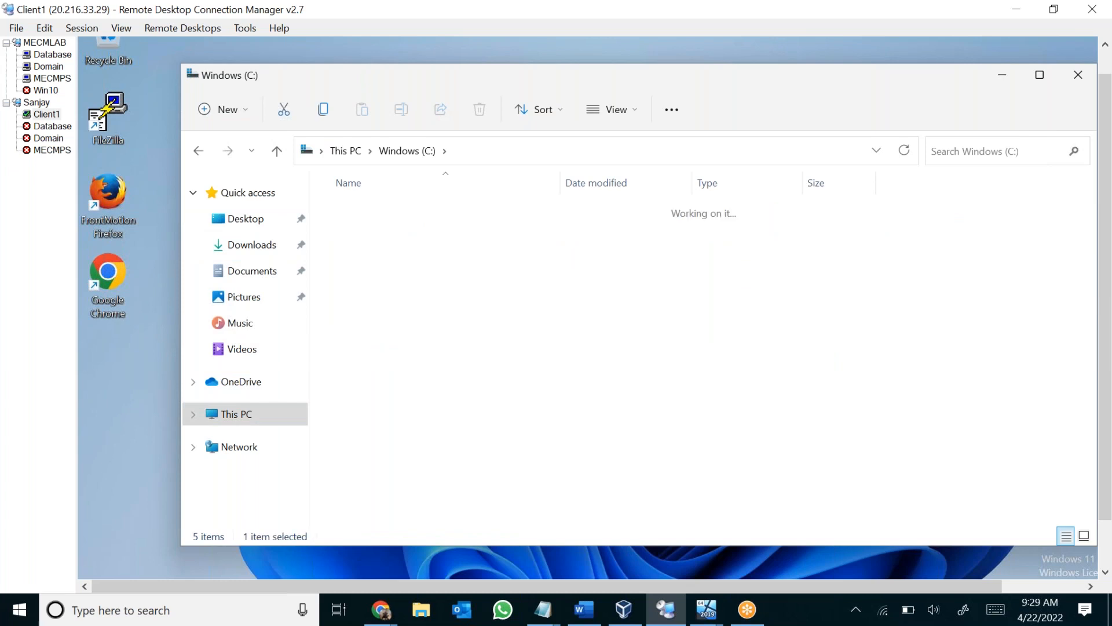
text(sy)
key(Down)
key(Return)
key(w)
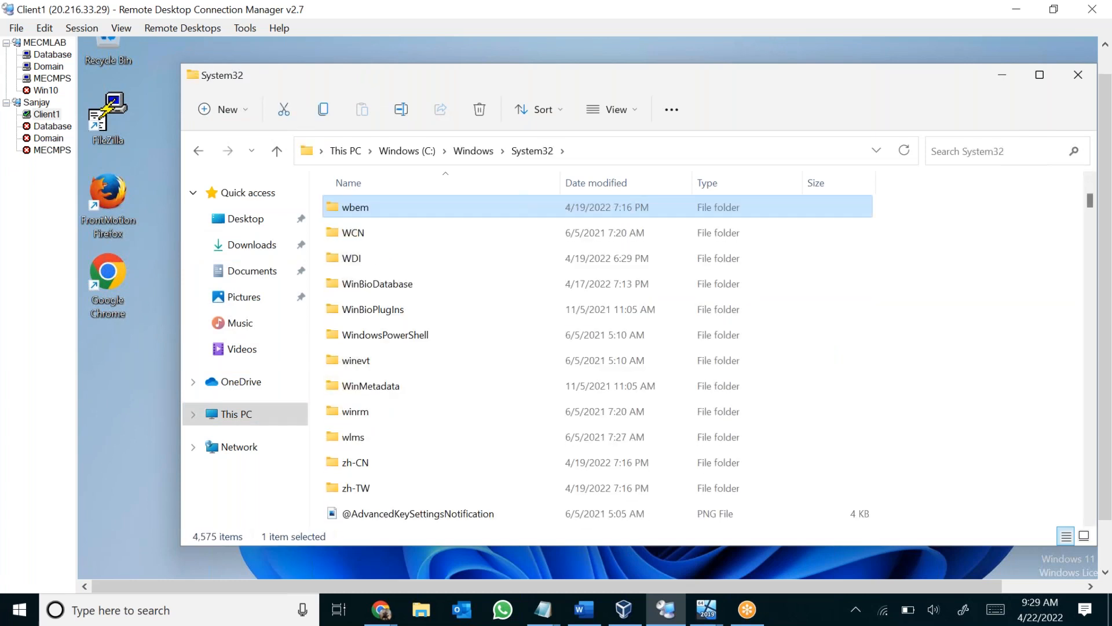
key(Return)
double_click(515, 363)
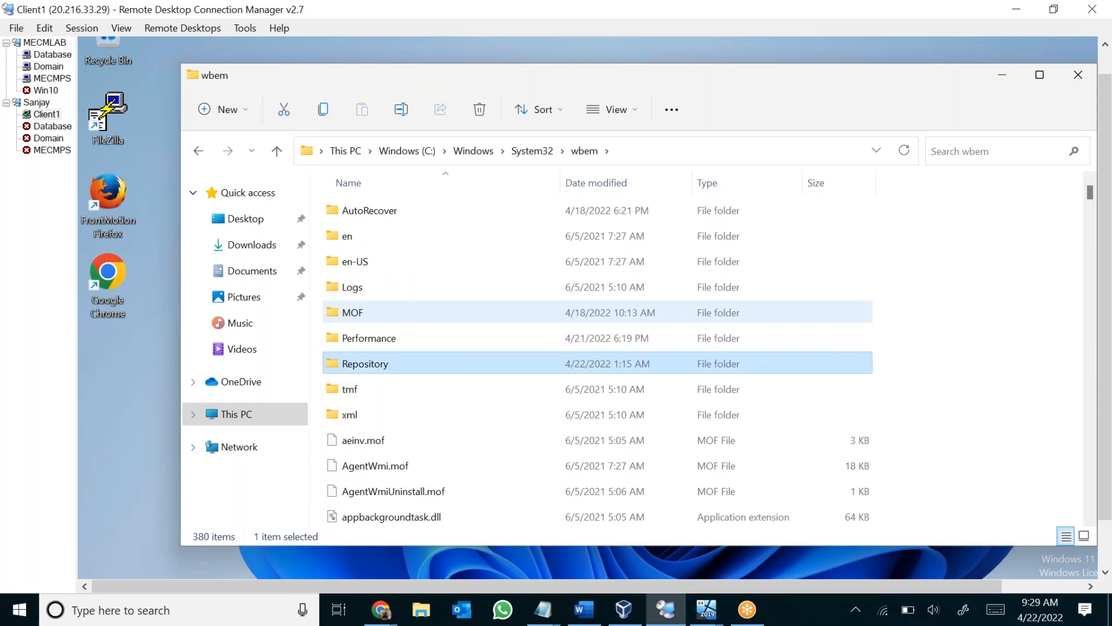
Highlight all the WMI repository files from INDEX.BTR to OBJECTS.DATA several times, and clear the selection.
drag(649, 432, 417, 174)
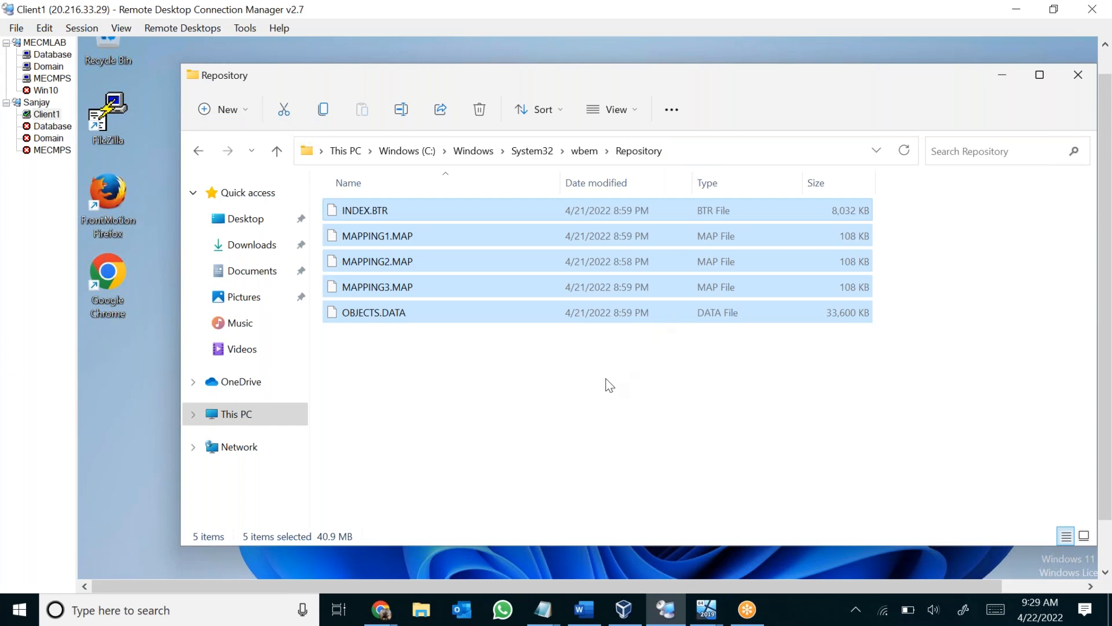
drag(520, 421, 363, 196)
drag(544, 415, 394, 148)
click(496, 377)
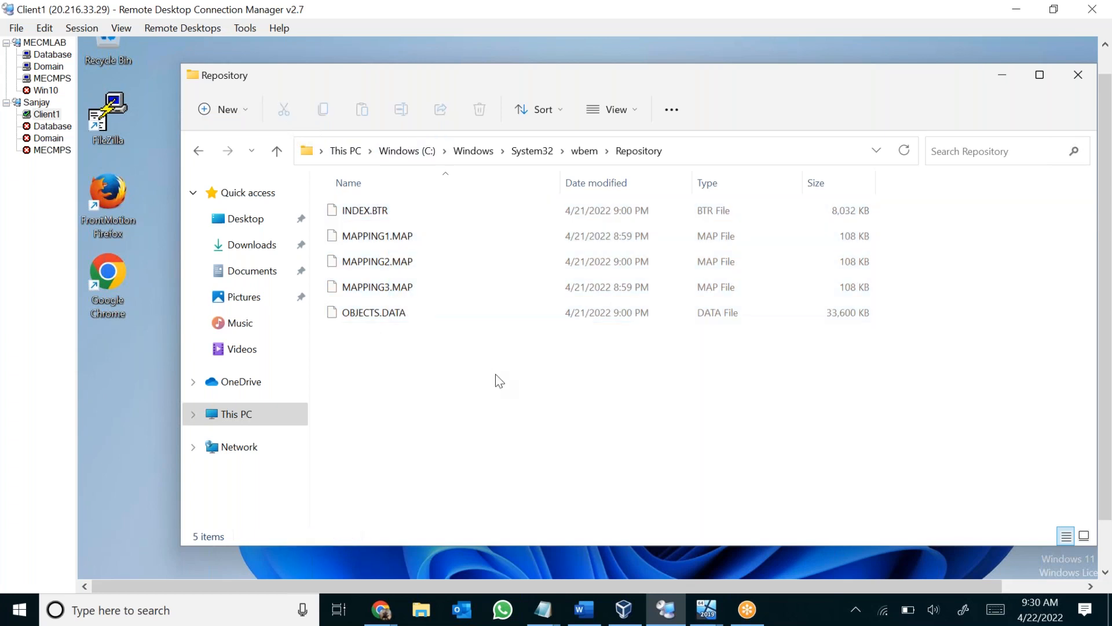
scroll(1105, 347, down, 1)
scroll(1106, 354, down, 4)
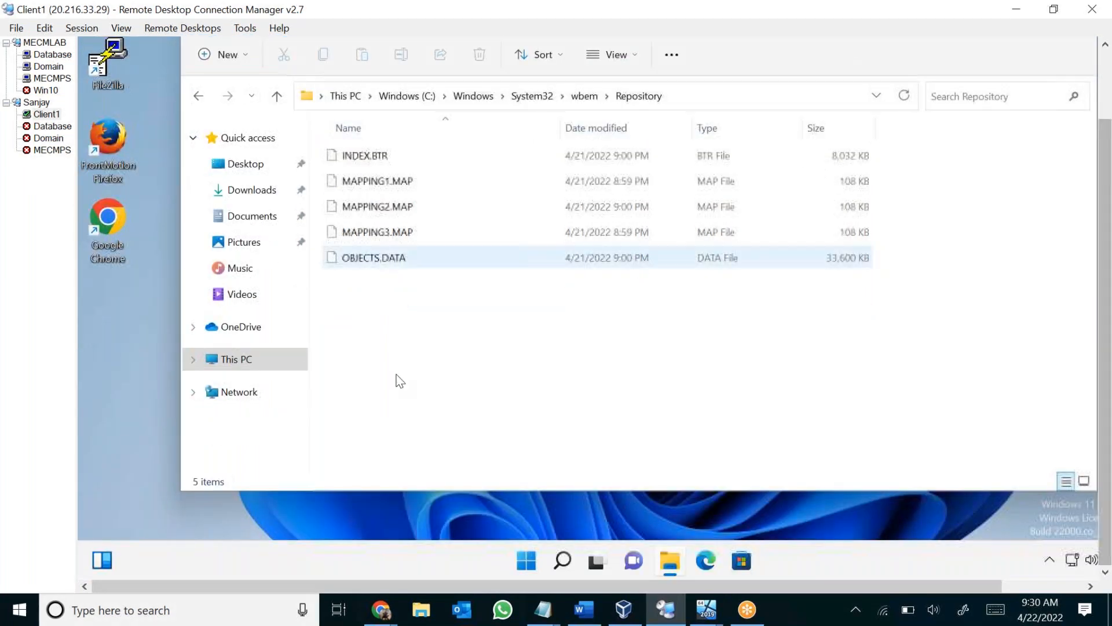
drag(464, 355, 377, 143)
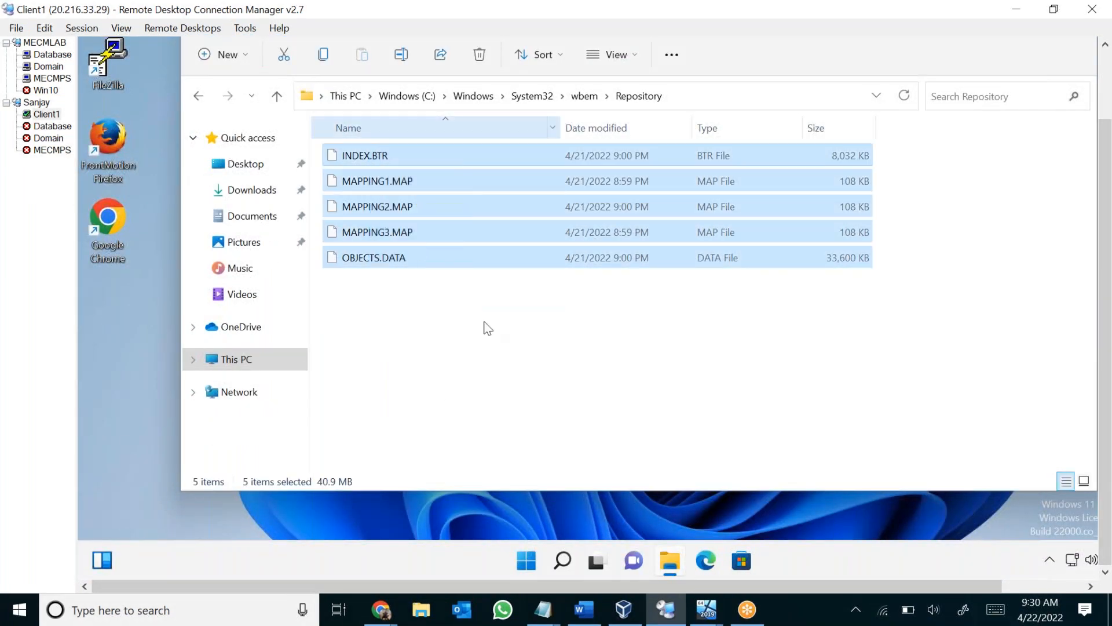
click(549, 352)
drag(549, 352, 360, 113)
drag(592, 390, 368, 122)
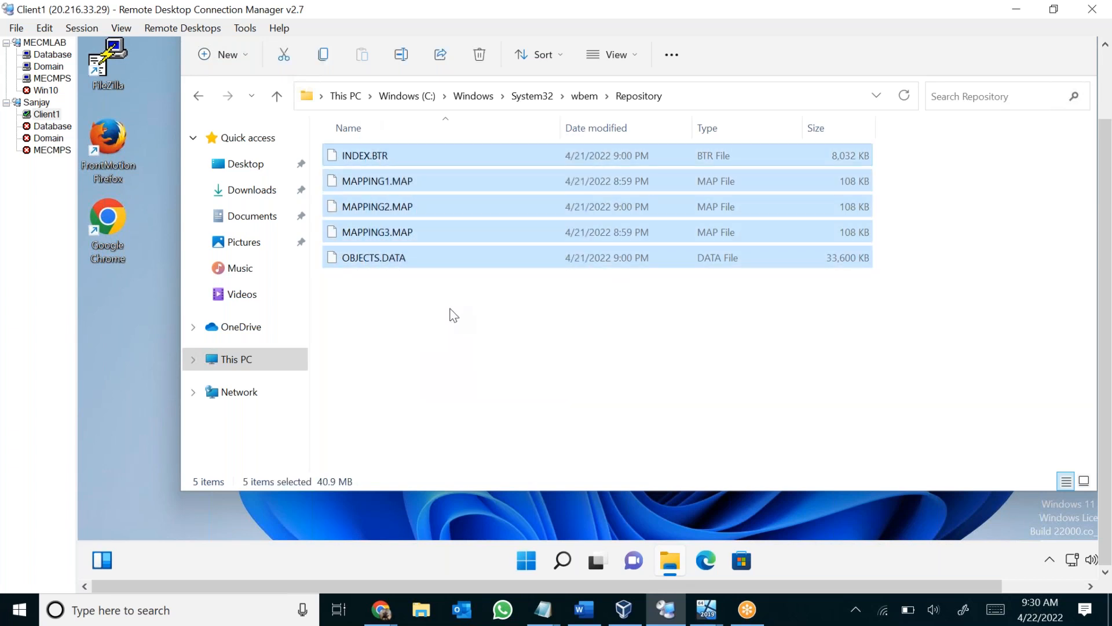
drag(467, 355, 322, 105)
click(434, 331)
drag(561, 351, 331, 102)
click(501, 350)
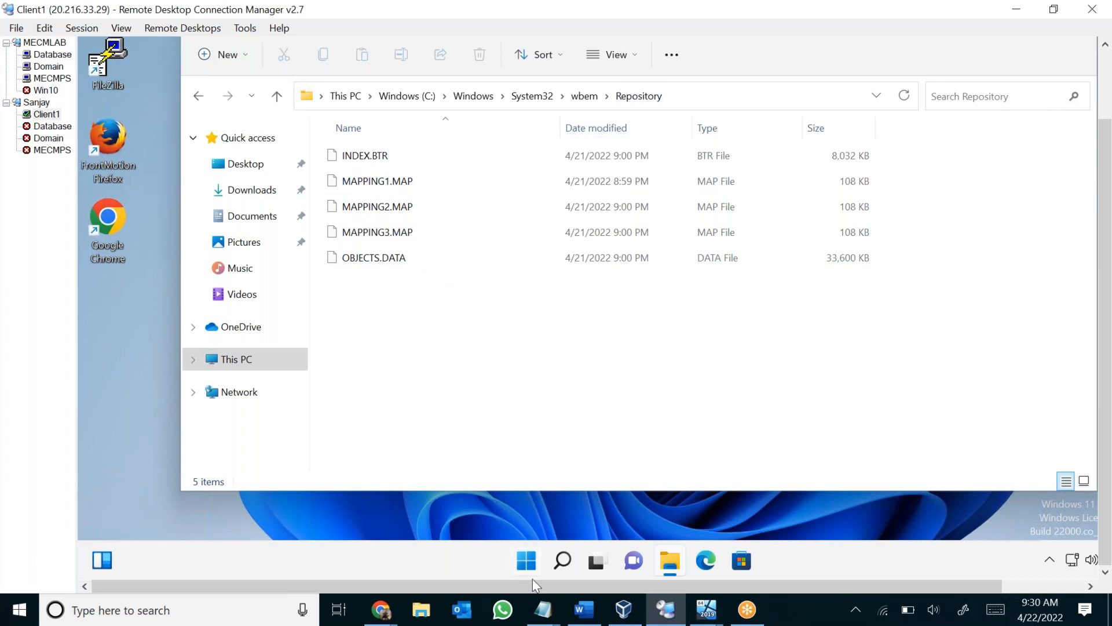
Start the Windows Management Instrumentation Tester on Client1 by running wbemtest.
right_click(534, 564)
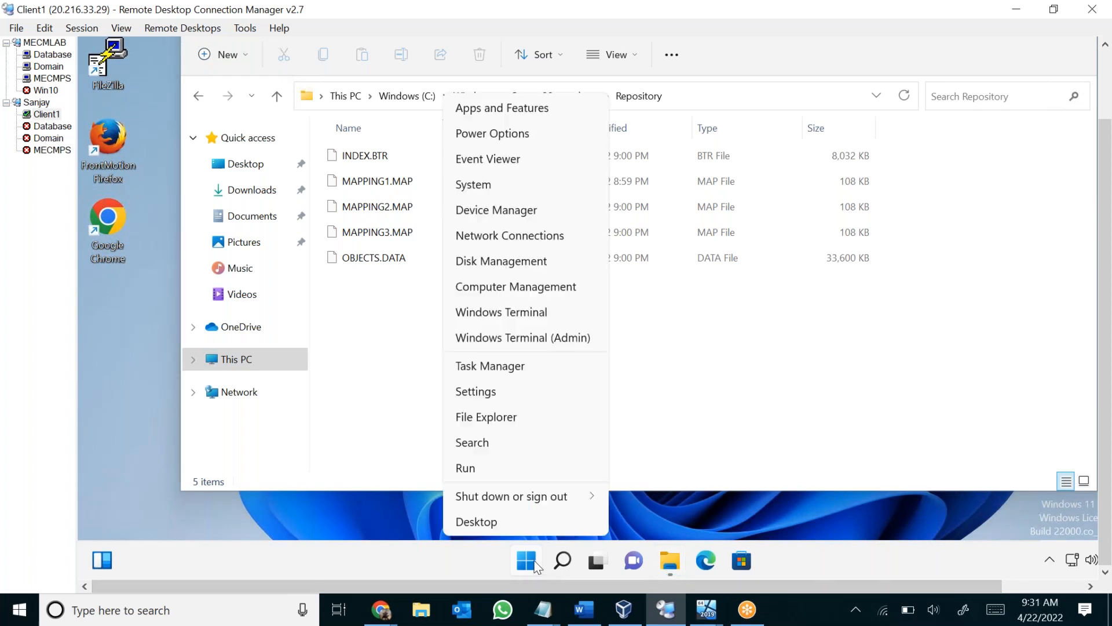
click(522, 469)
text(wbemtest)
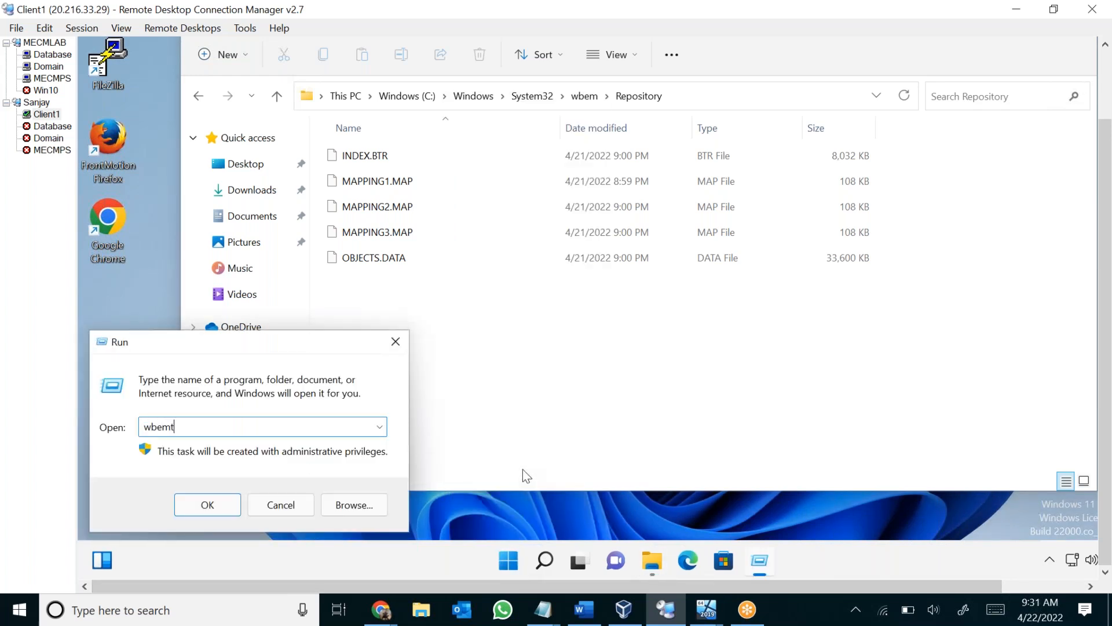
key(Return)
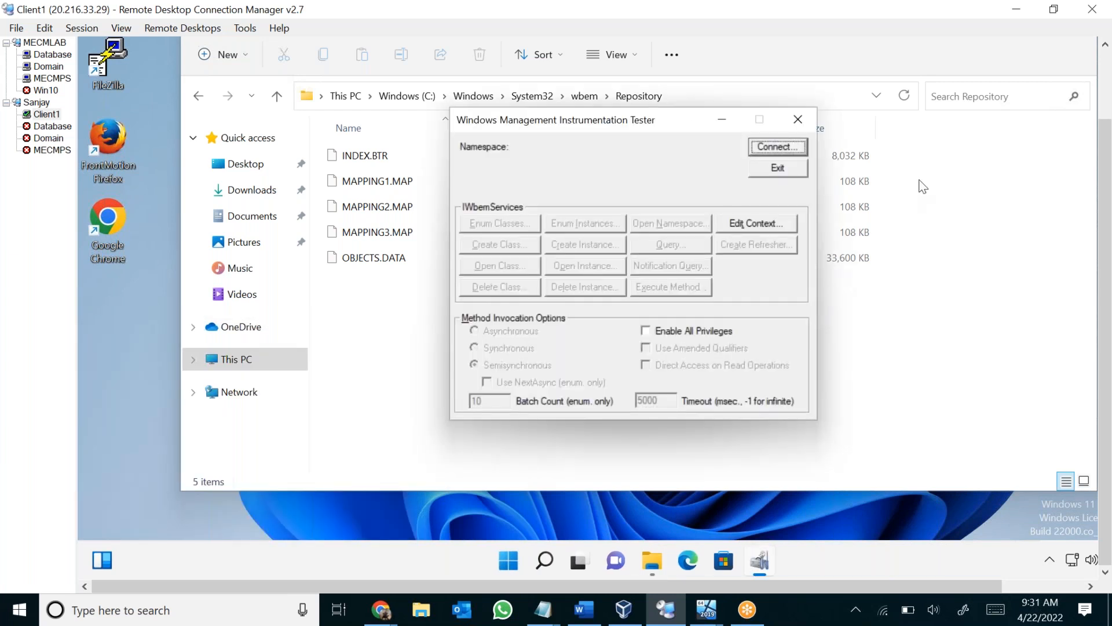
Connect the WMI tester to the root\cimv2 namespace and open an empty WQL query.
click(778, 147)
click(753, 125)
drag(604, 114, 645, 184)
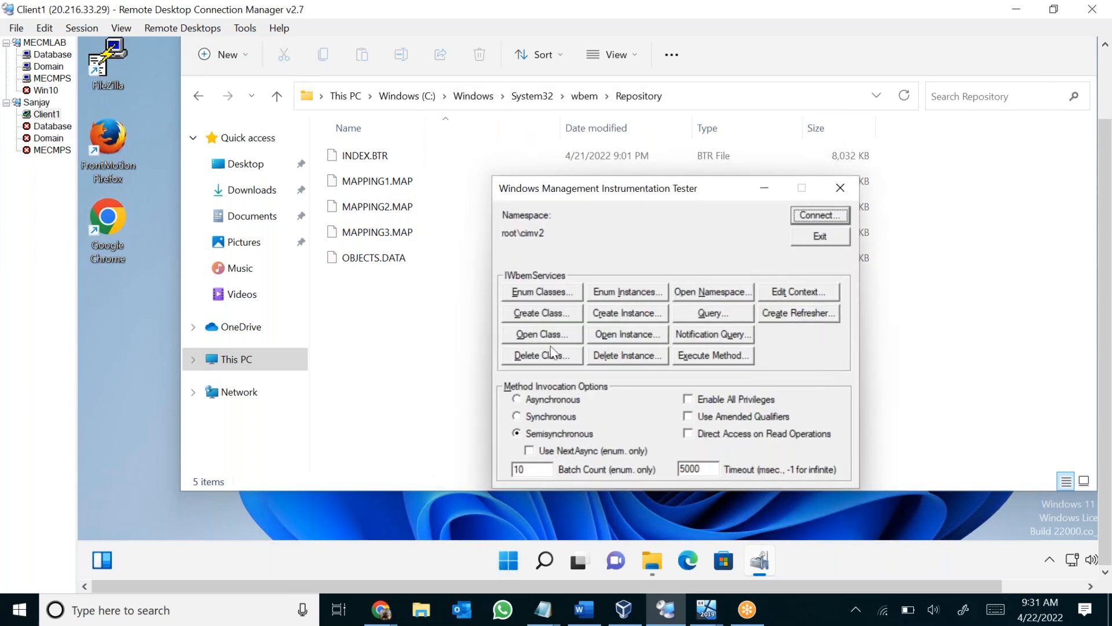
click(722, 314)
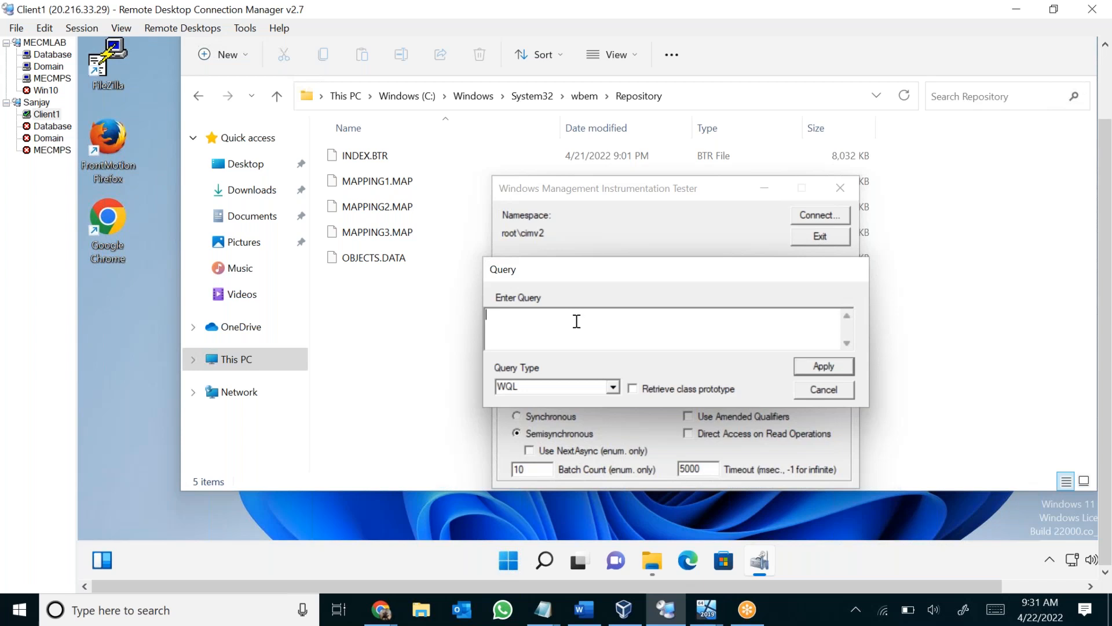
mouse_move(392, 615)
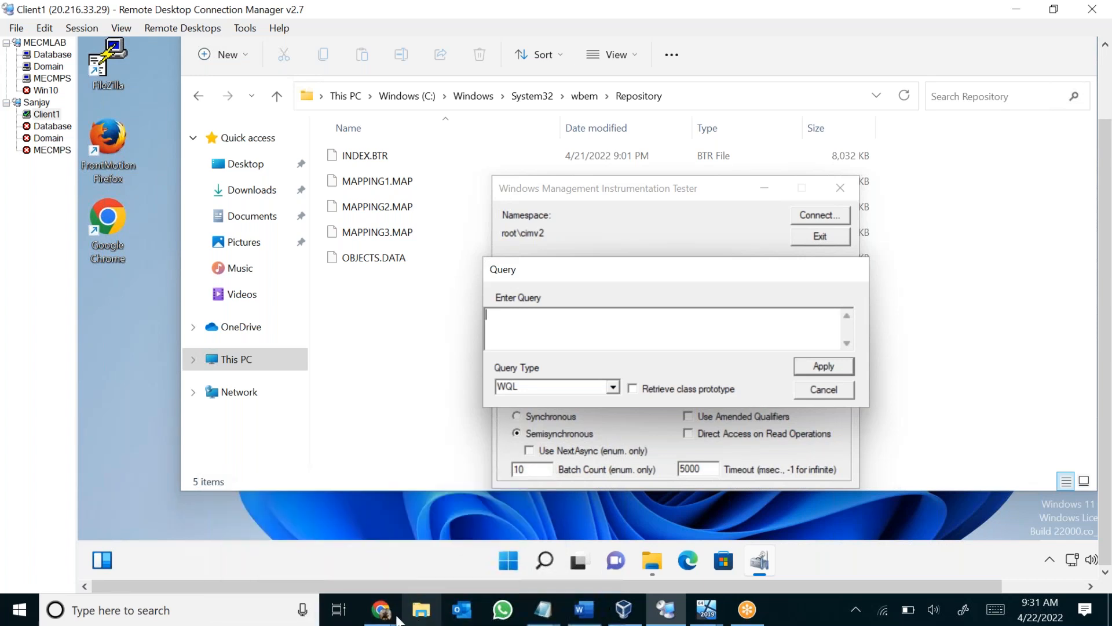
click(289, 536)
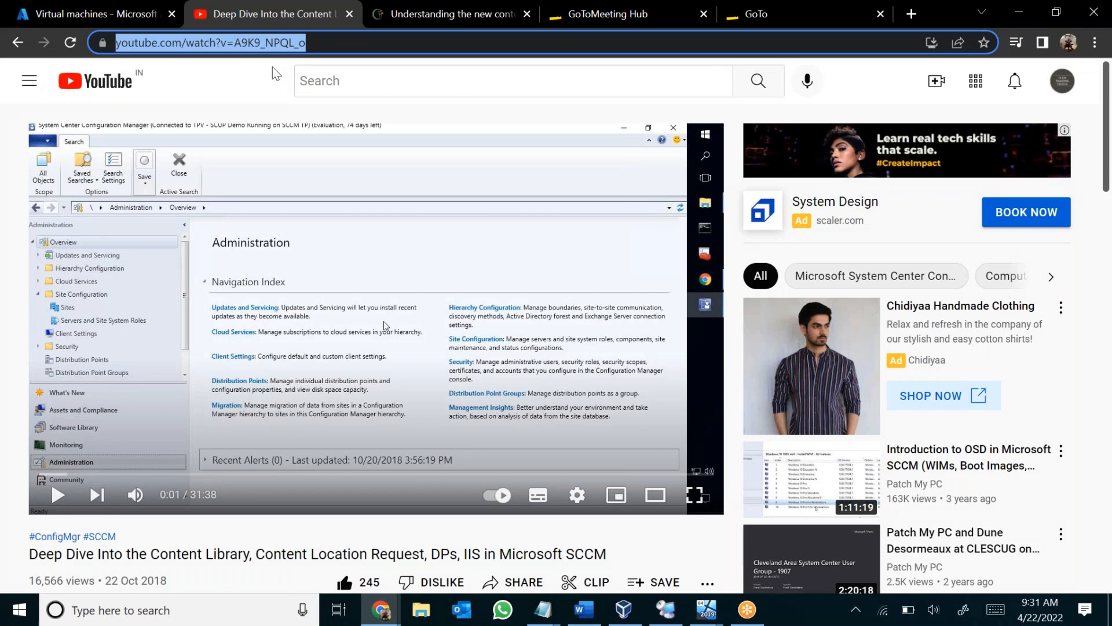
text(ww)
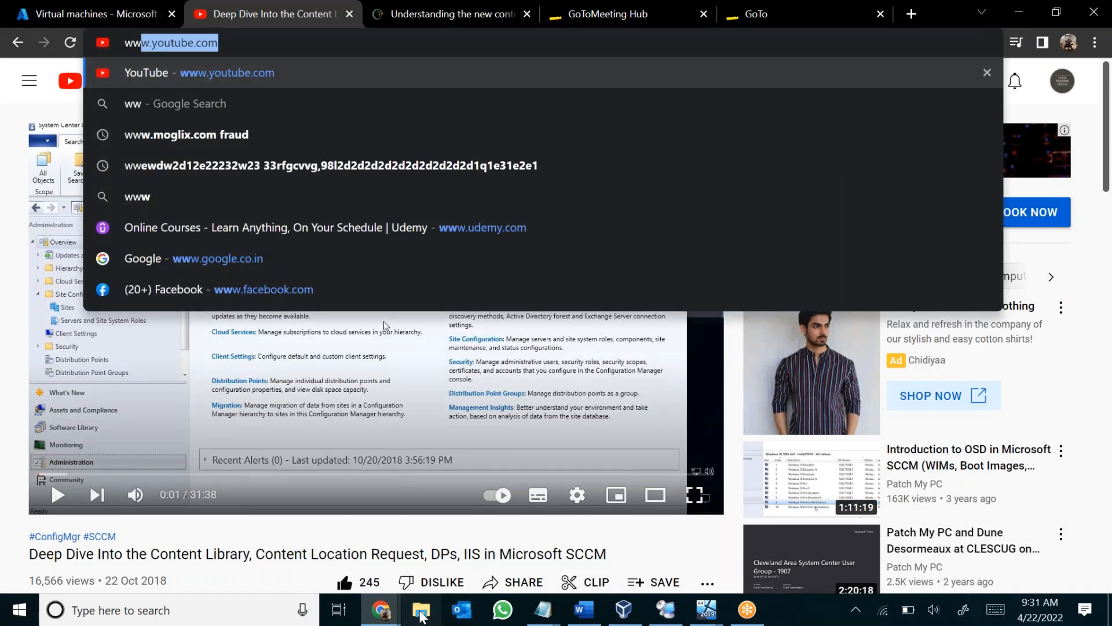
key(Return)
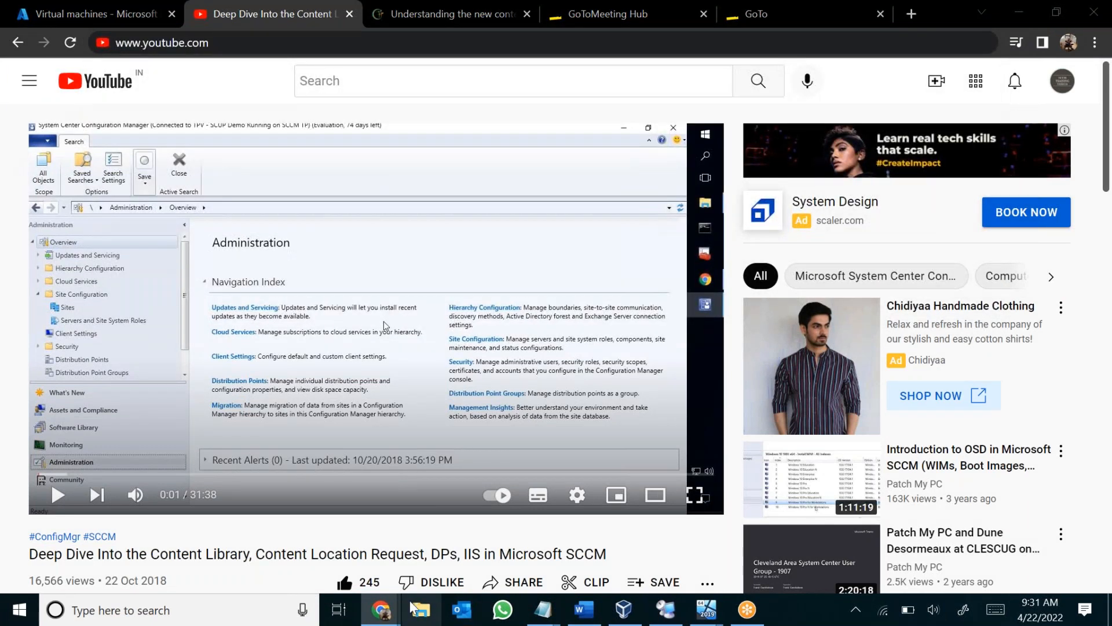
Search the local Videos folder for wmi and play "153. How to test and repair WMI repository.mp4" in VLC.
click(413, 624)
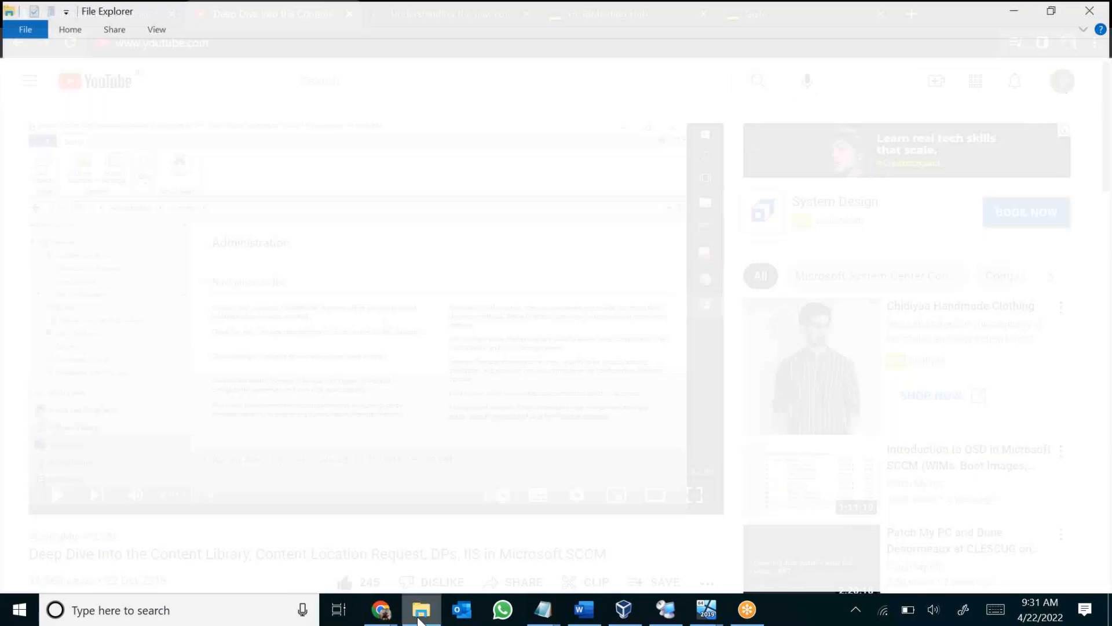
click(56, 265)
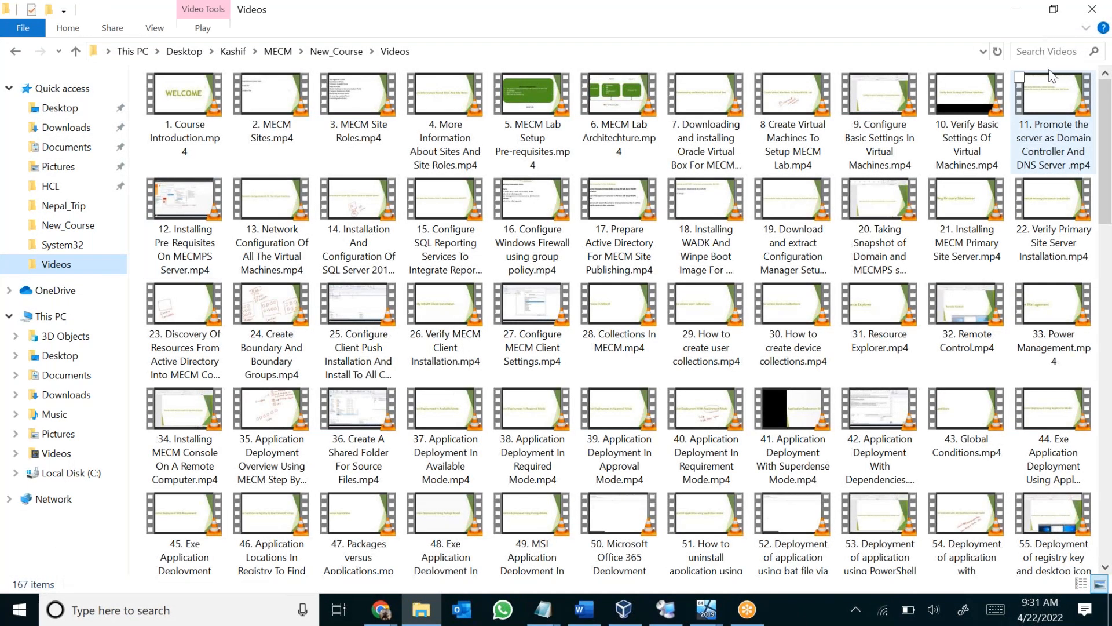
click(1062, 54)
text(wmi)
click(183, 132)
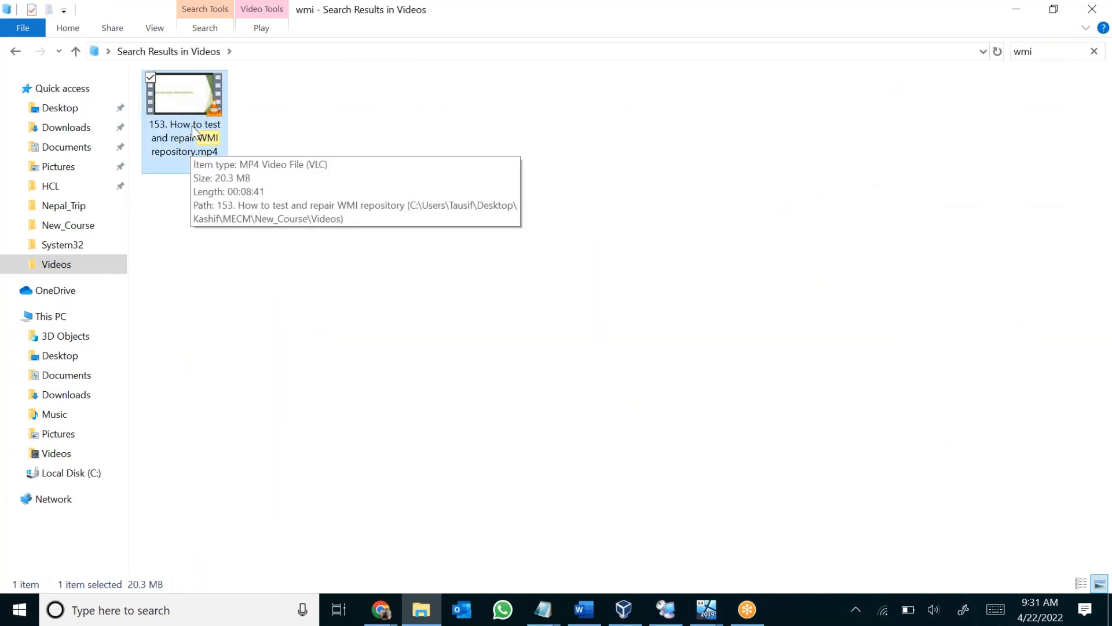
double_click(193, 132)
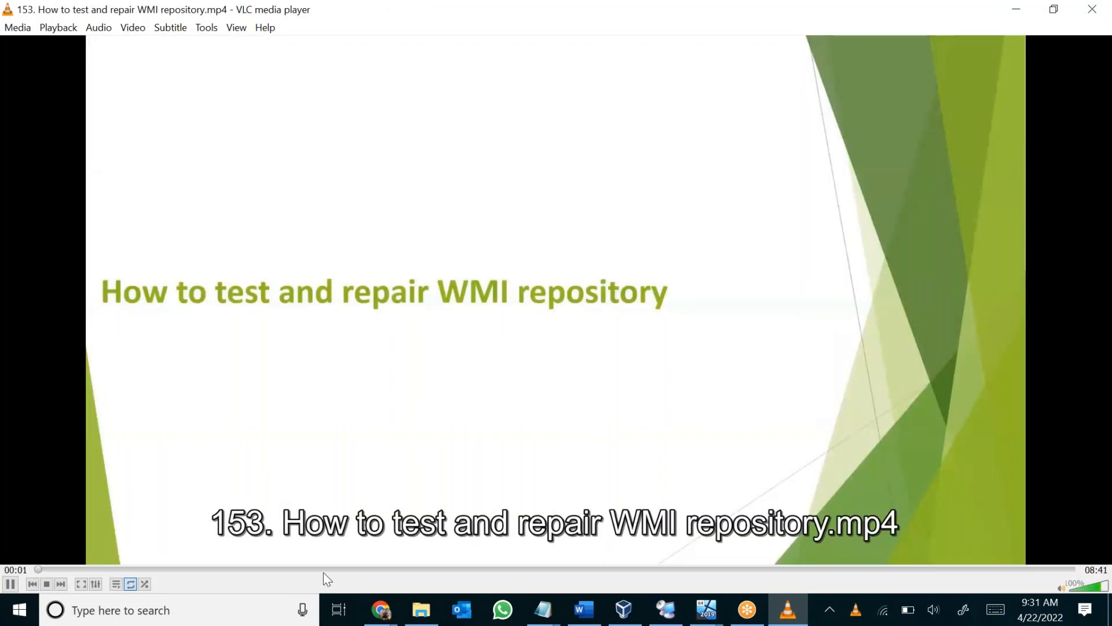
Pause the video and skim it between about 01:50 and 02:36 to find the Notepad list of sample WQL queries.
click(333, 569)
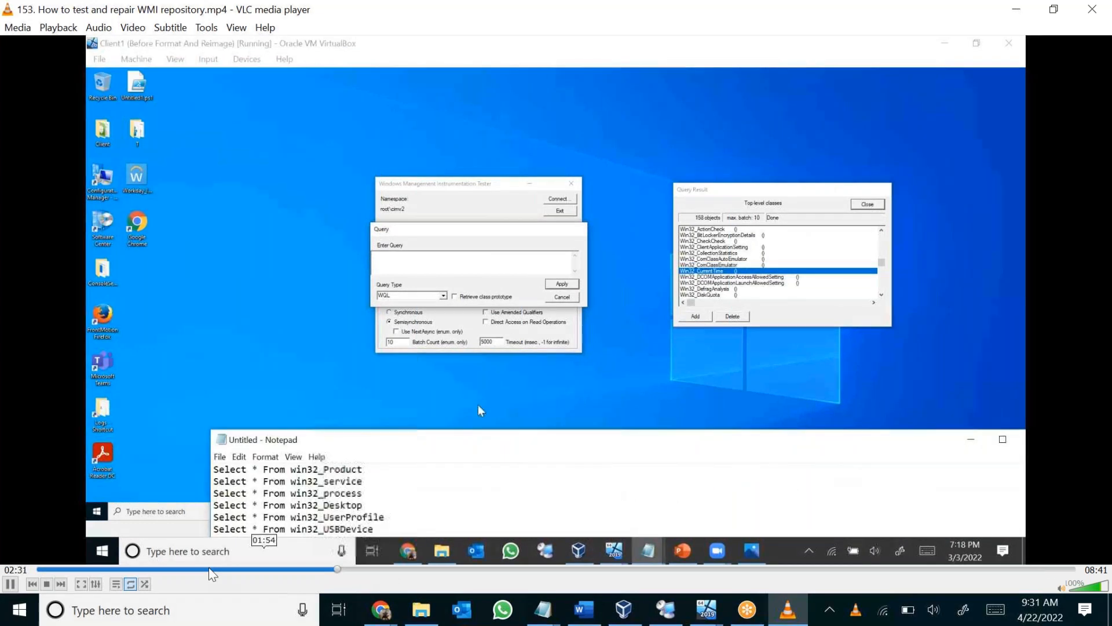
click(10, 584)
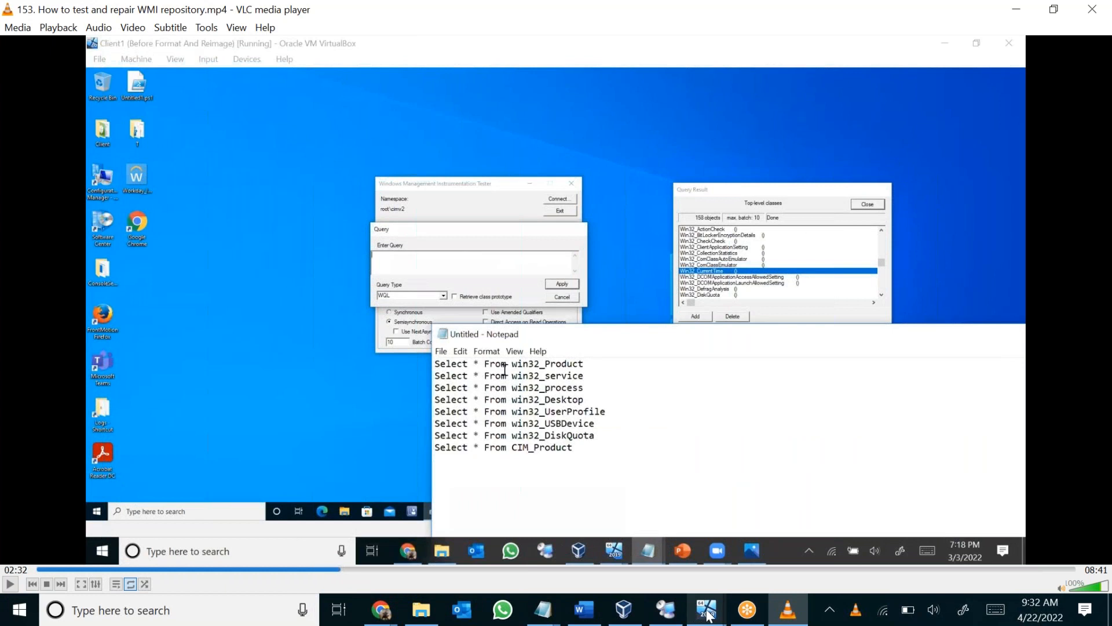
mouse_move(708, 614)
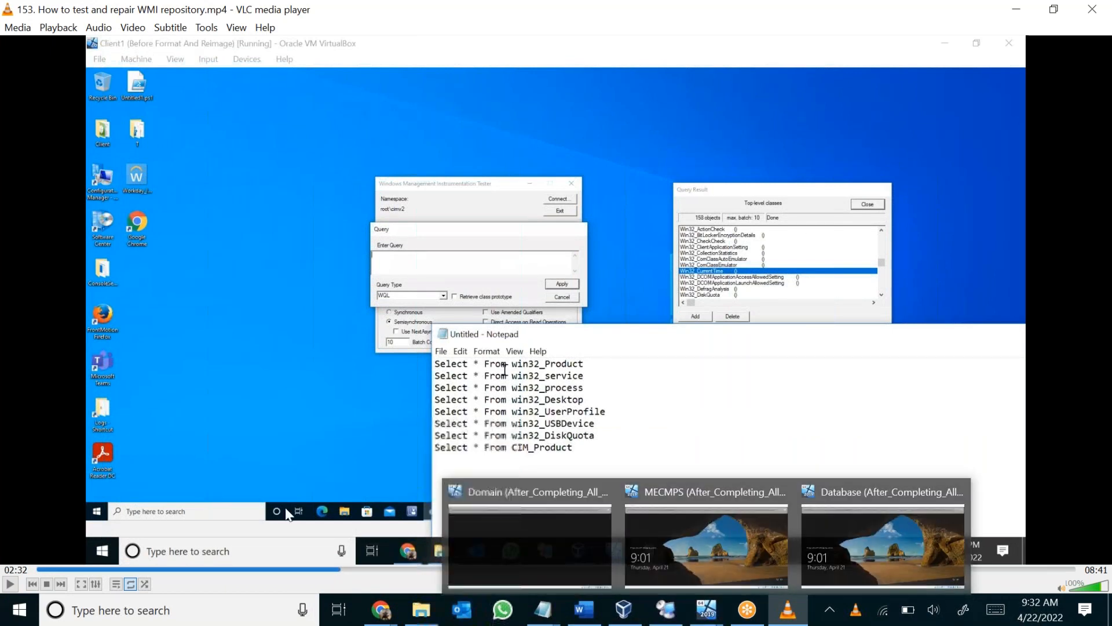
click(317, 568)
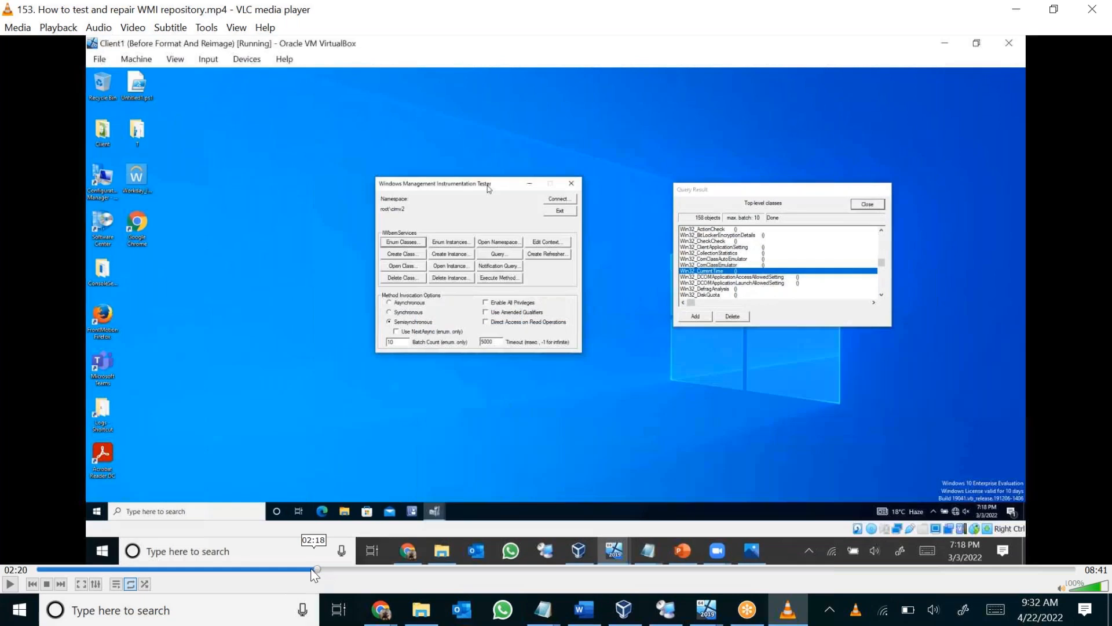
click(284, 568)
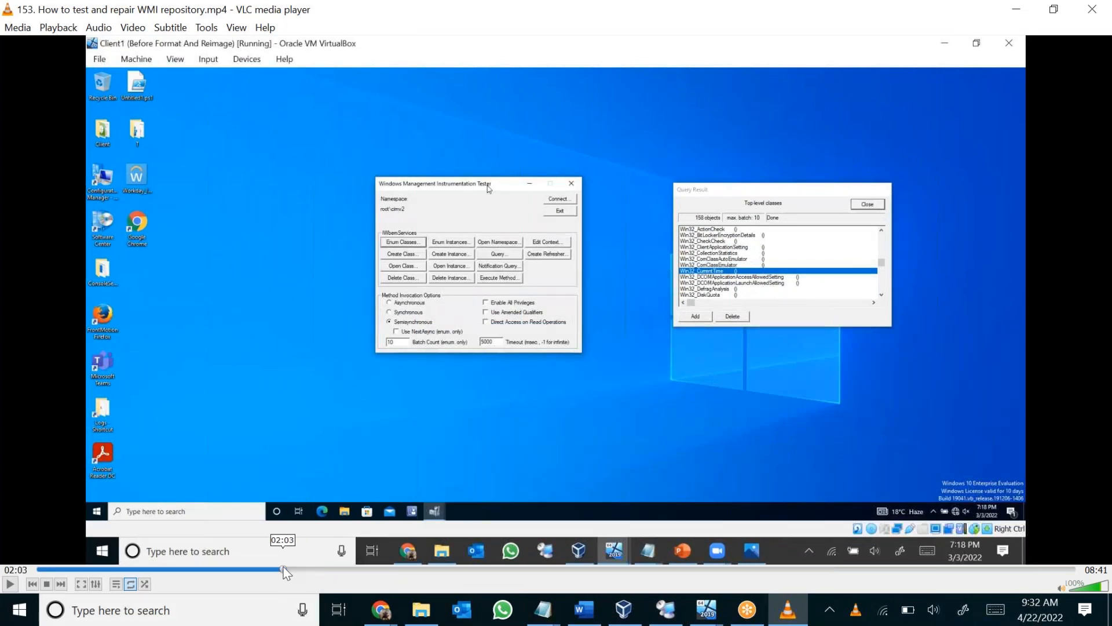
click(255, 568)
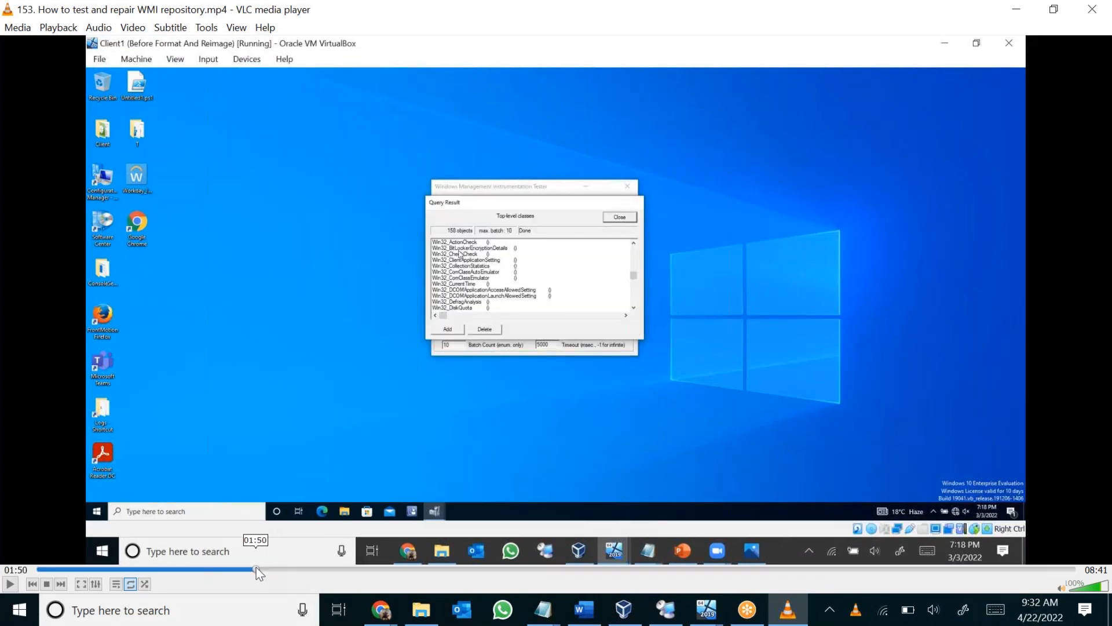
click(296, 568)
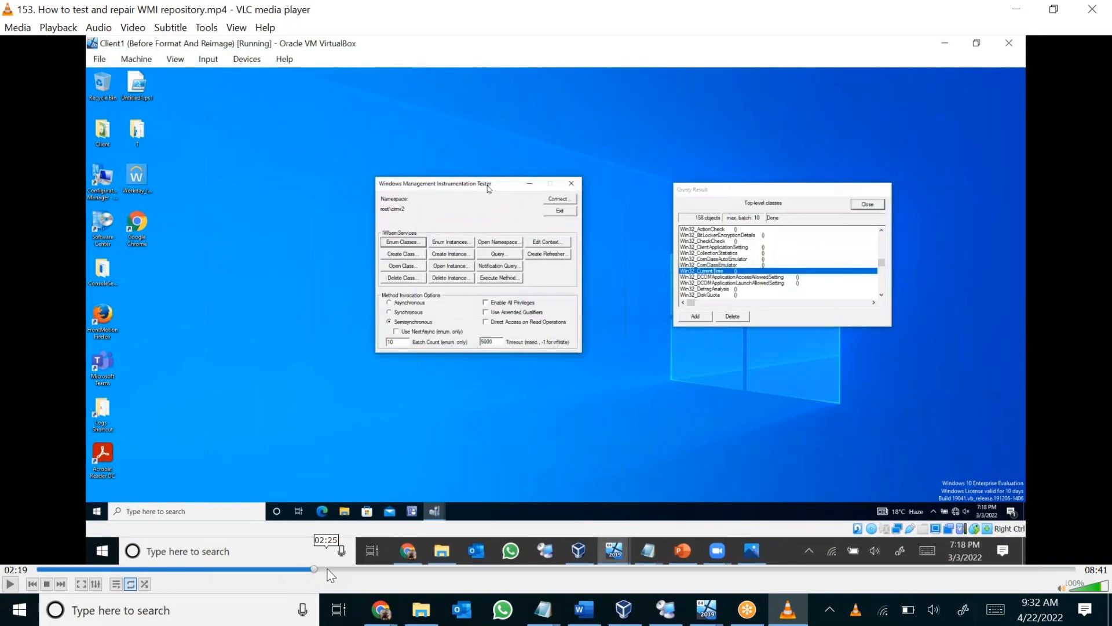
click(327, 568)
click(336, 569)
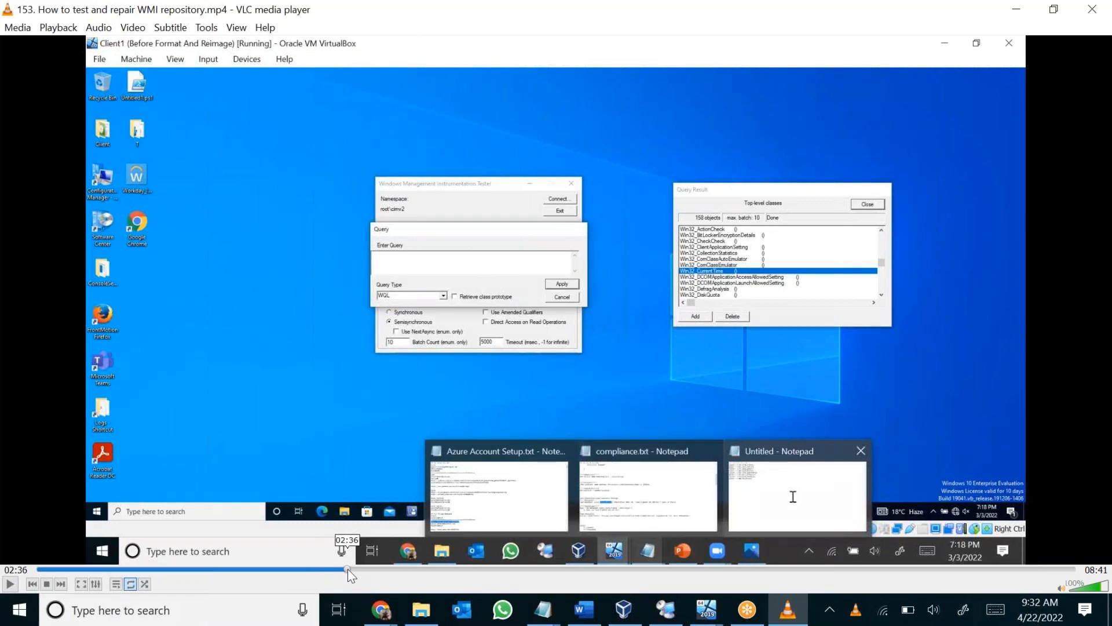
click(348, 569)
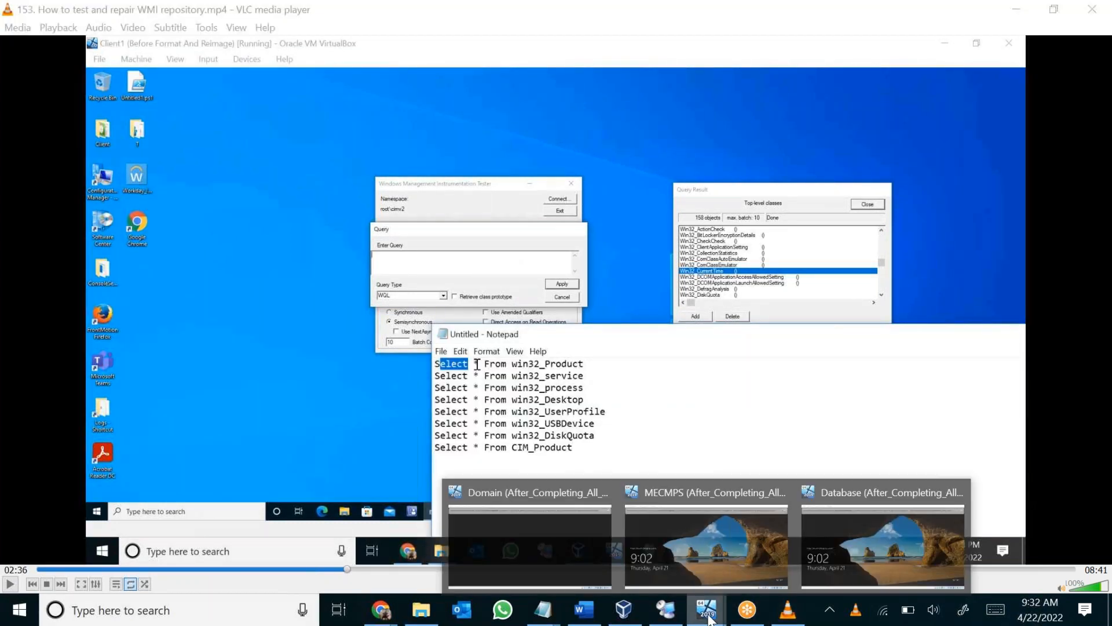
Switch to Remote Desktop Connection Manager and arrange its window and the Query dialog so the video's sample queries can be read alongside.
click(665, 610)
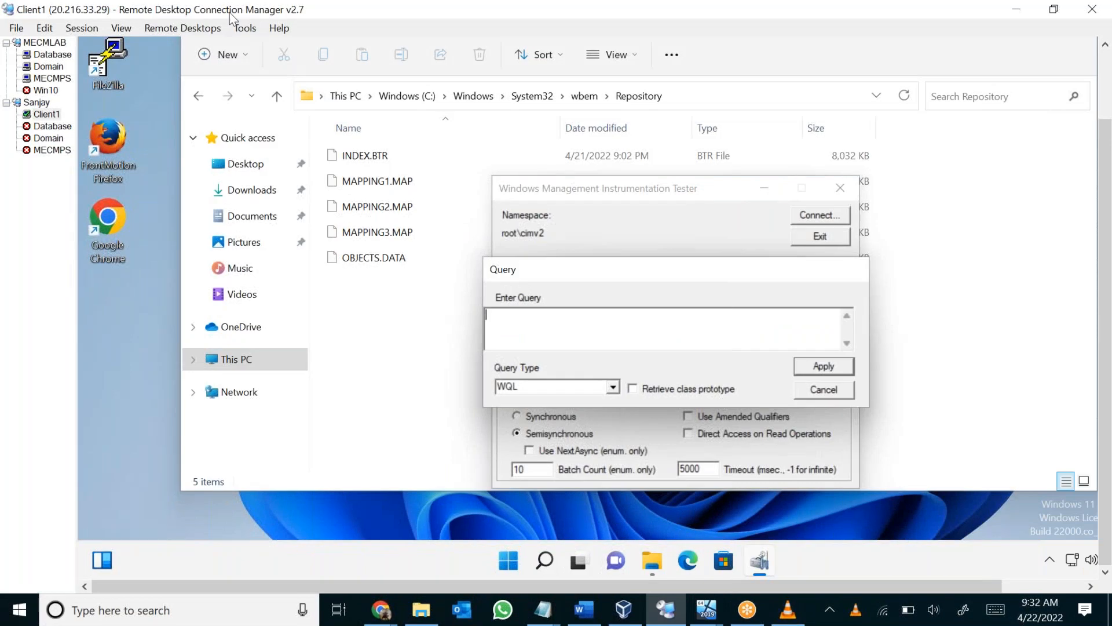
drag(234, 18, 267, 122)
drag(645, 436, 582, 177)
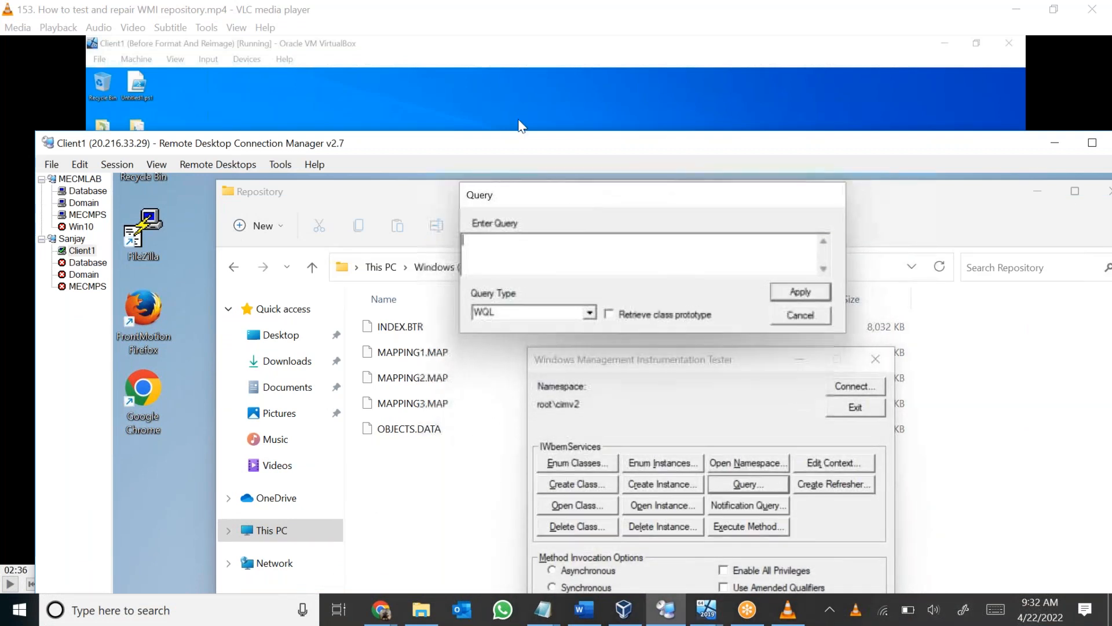
drag(496, 140, 513, 396)
Run the WQL query "select * From Win32_Product" in the WMI tester on Client1.
text(select)
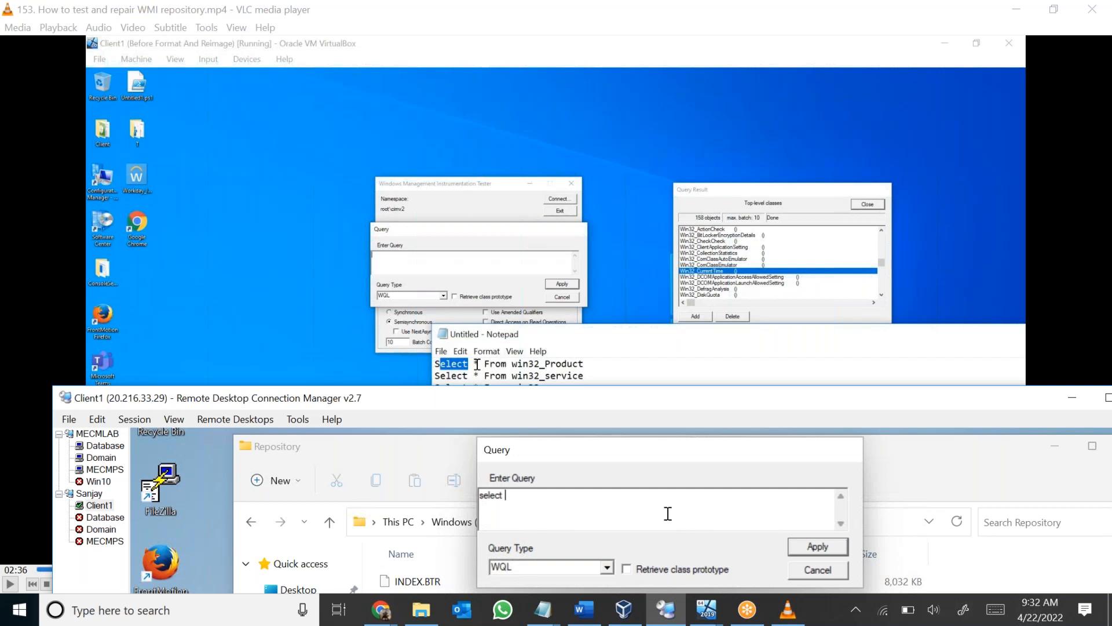
text(* From Win32_Product)
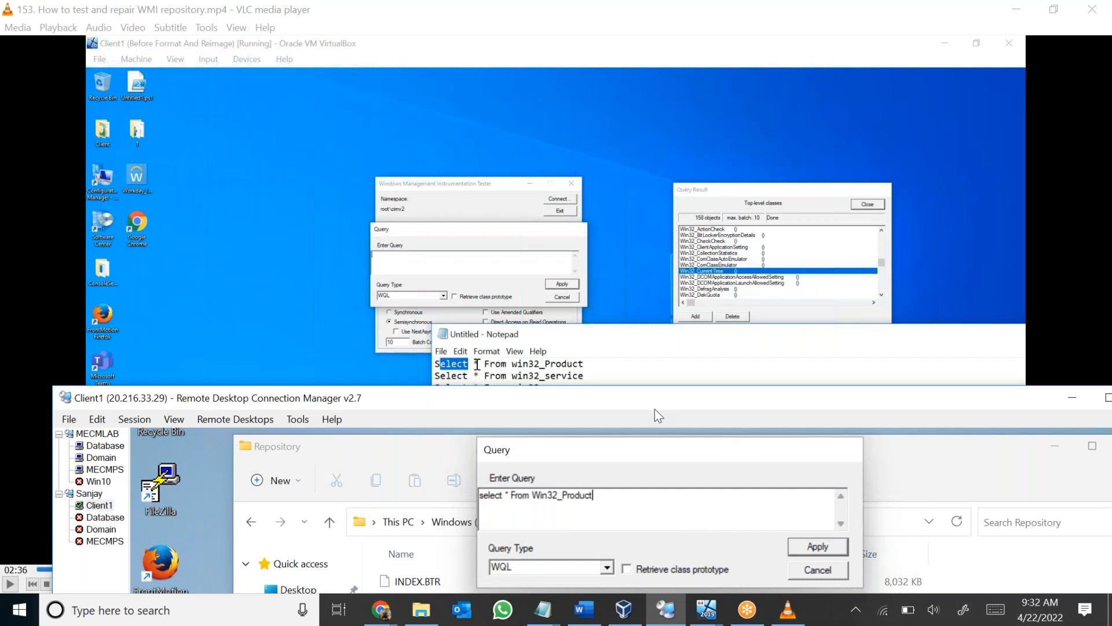
drag(635, 393, 558, 120)
click(738, 278)
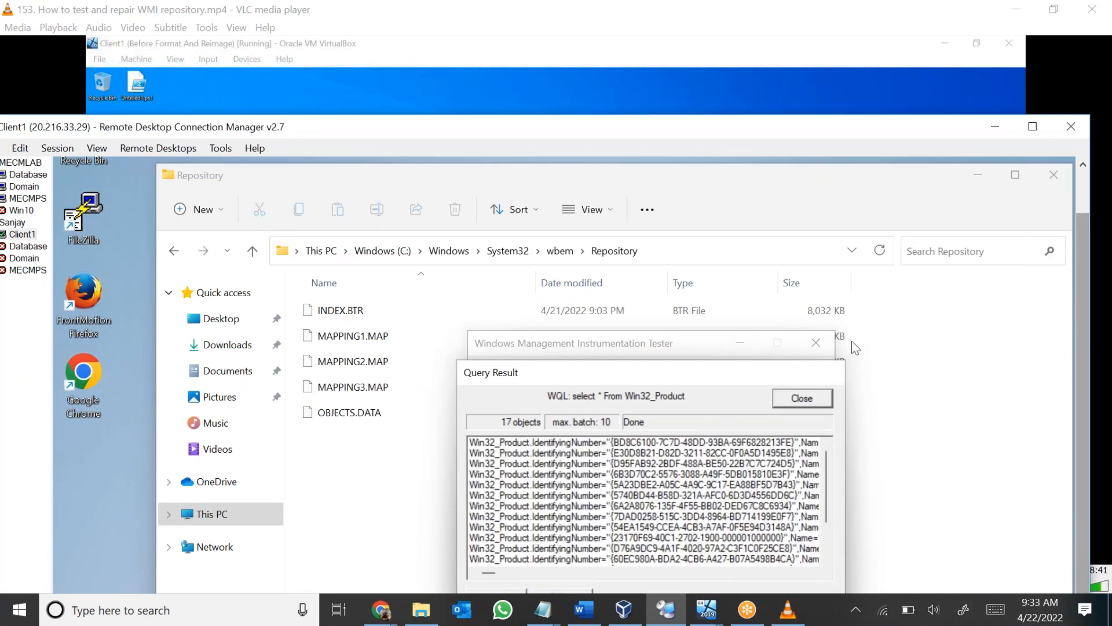
Examine the product names and versions in the Win32_Product query result, including Mozilla Firefox, and close the result.
drag(562, 119, 563, 65)
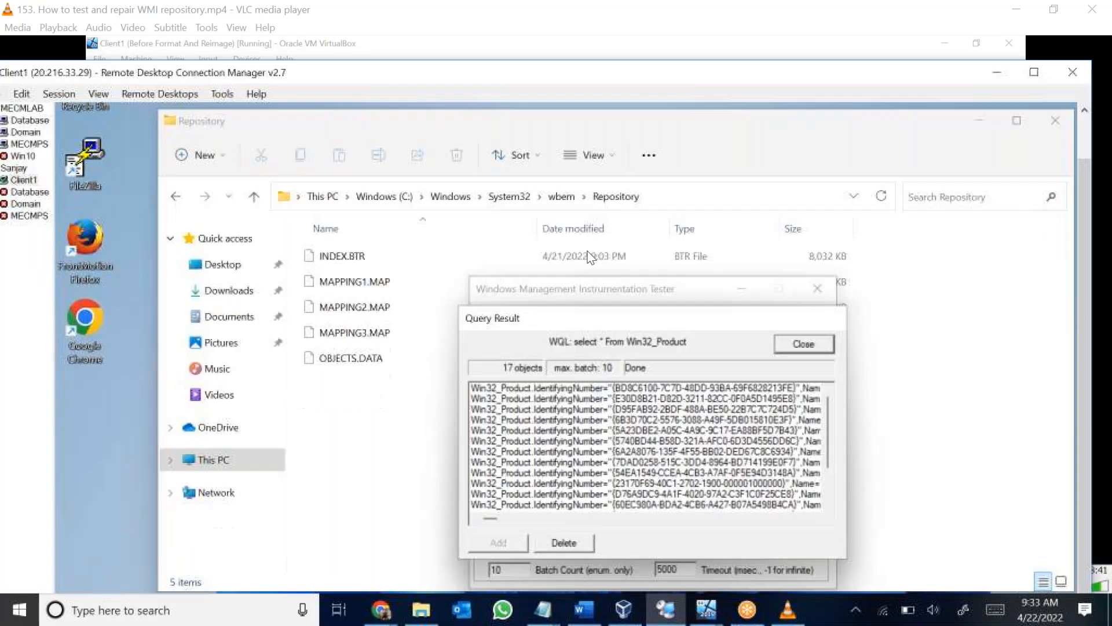
click(592, 393)
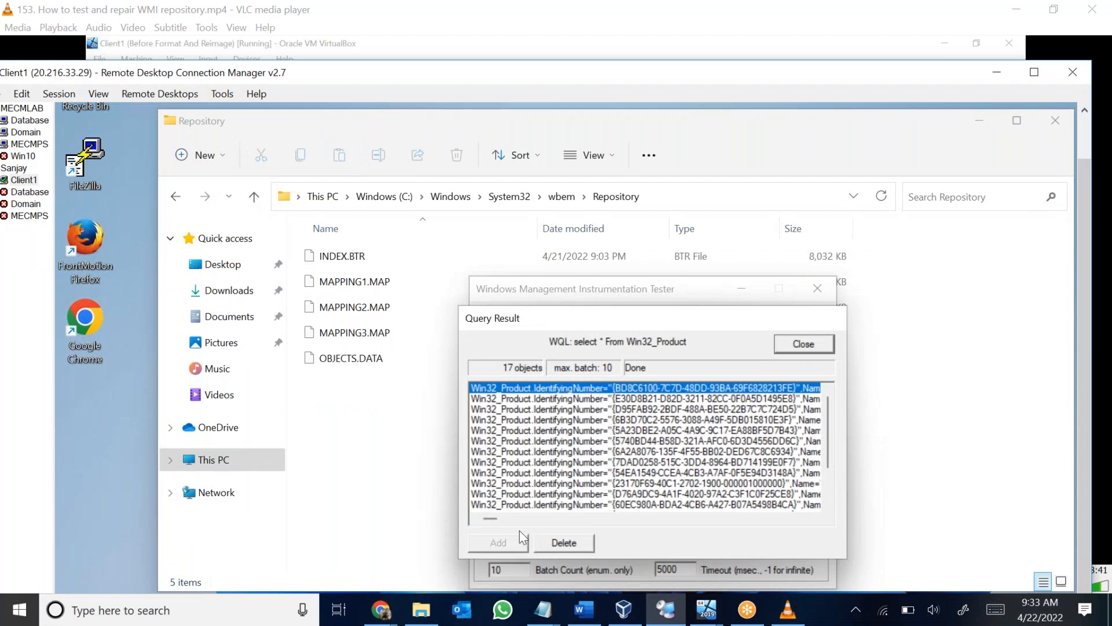
drag(495, 524, 501, 523)
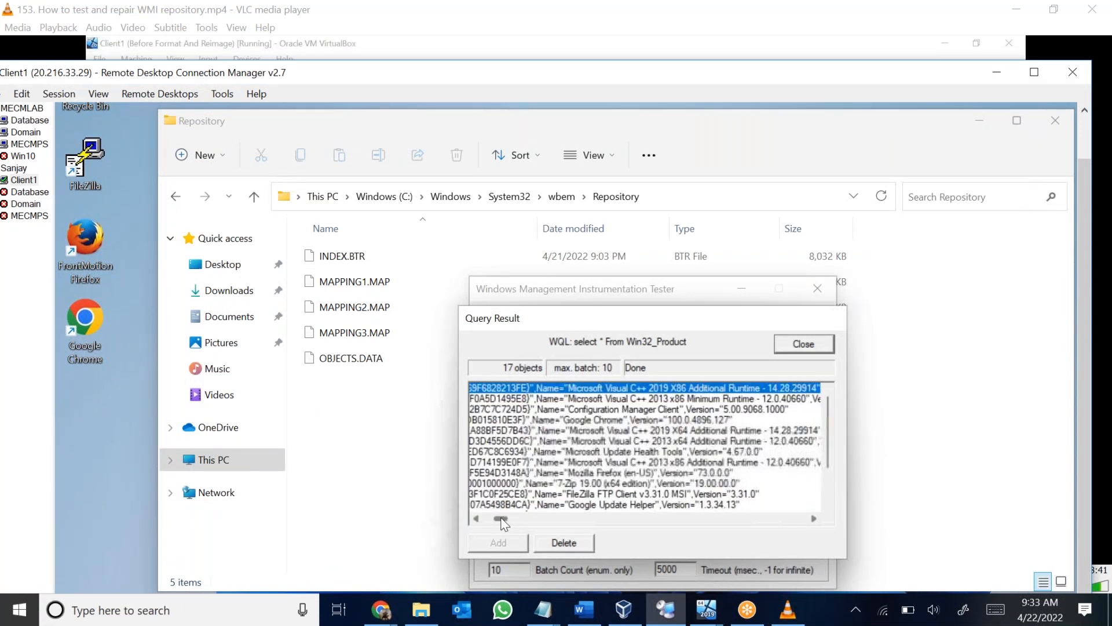
click(597, 421)
click(604, 432)
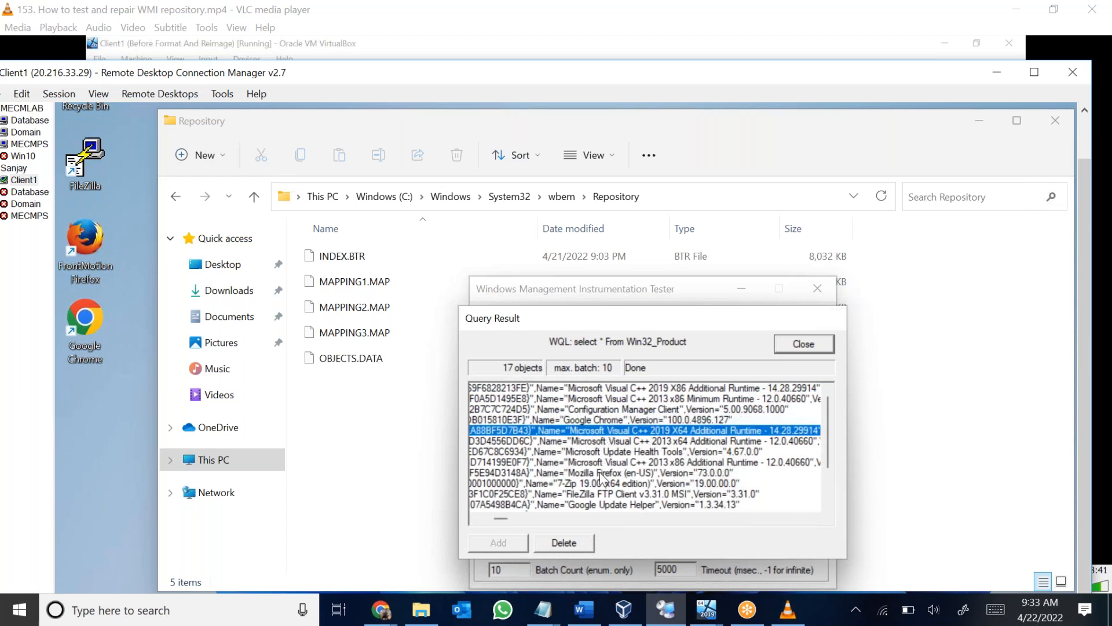
click(596, 475)
scroll(616, 484, down, 2)
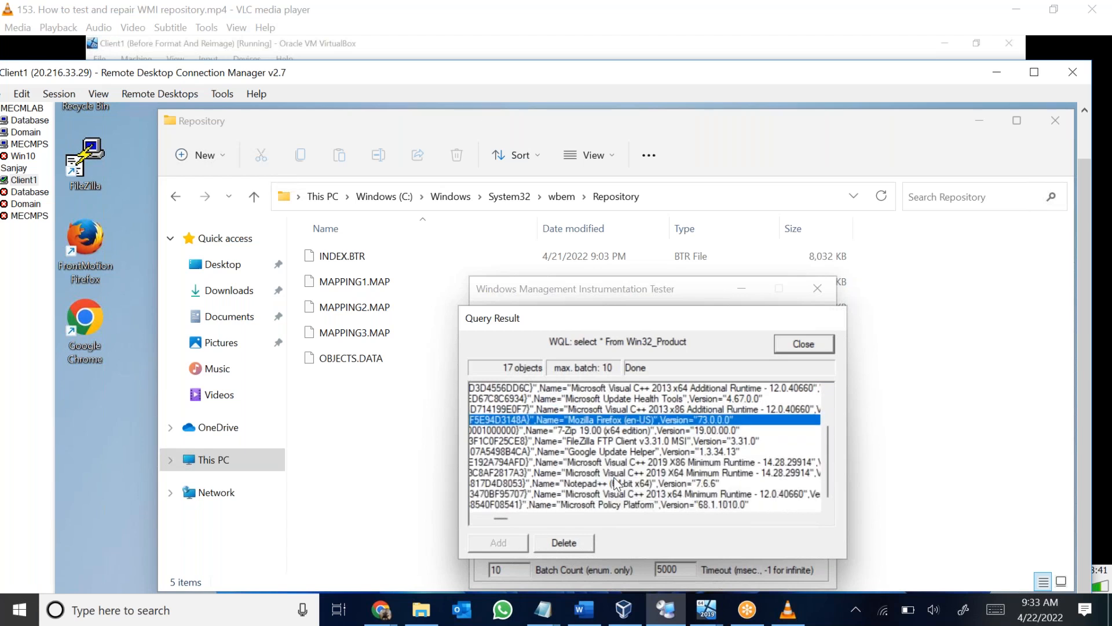
scroll(623, 464, up, 2)
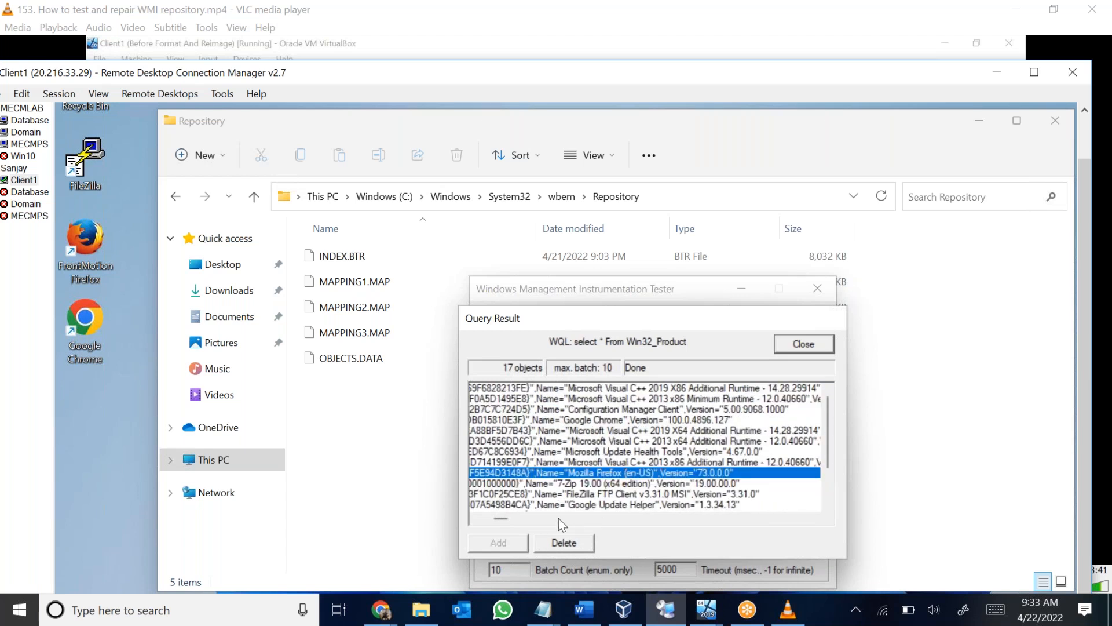
mouse_move(498, 518)
mouse_down()
mouse_move(559, 519)
mouse_move(485, 513)
mouse_up()
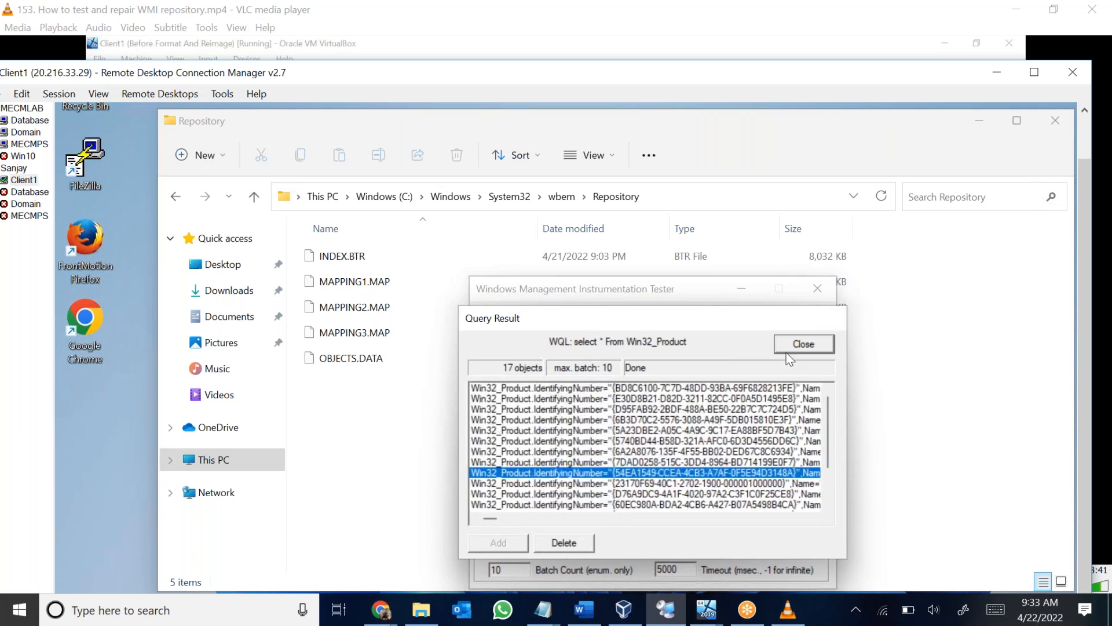
click(802, 345)
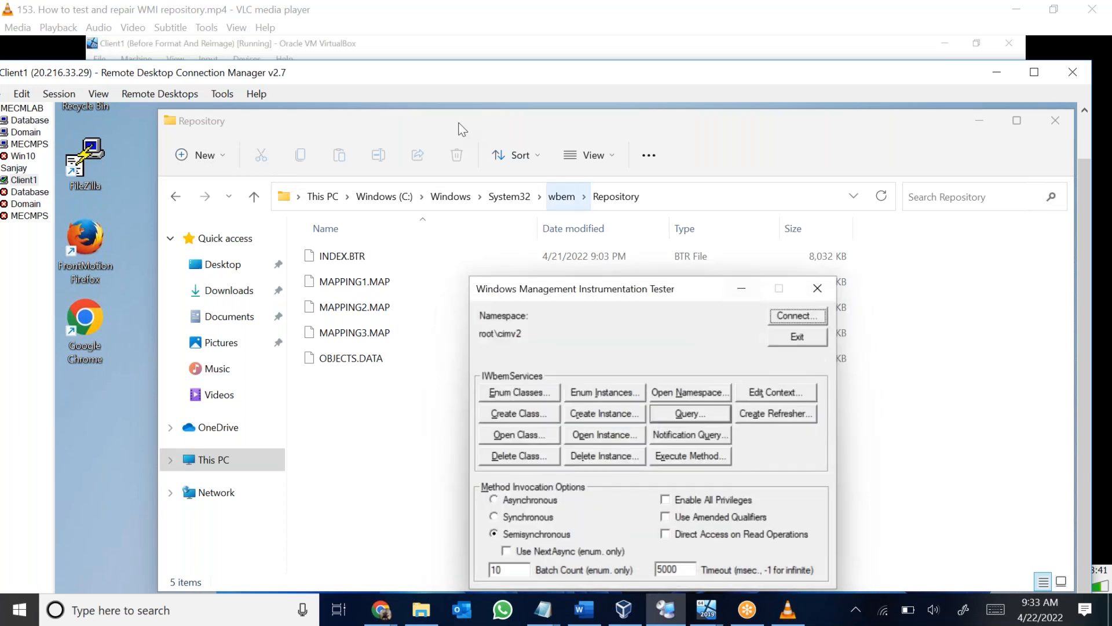
Open the query entry again and reposition the Query dialog and remote session window against the video's sample query list.
click(693, 417)
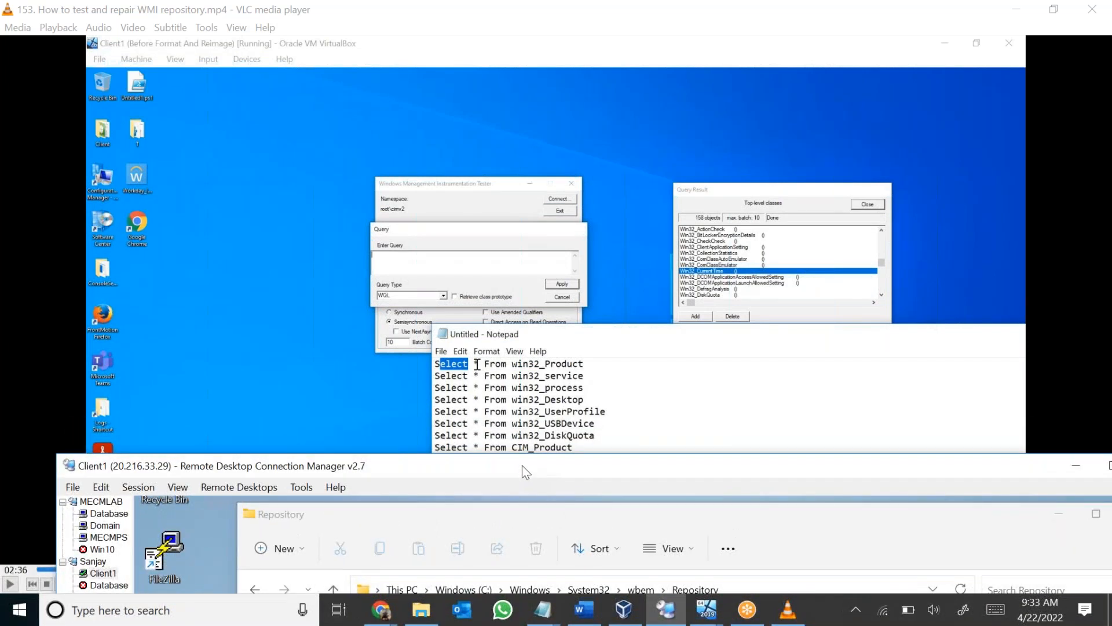
drag(489, 468, 464, 164)
drag(607, 457, 546, 215)
drag(501, 164, 555, 441)
click(610, 550)
drag(611, 551, 416, 506)
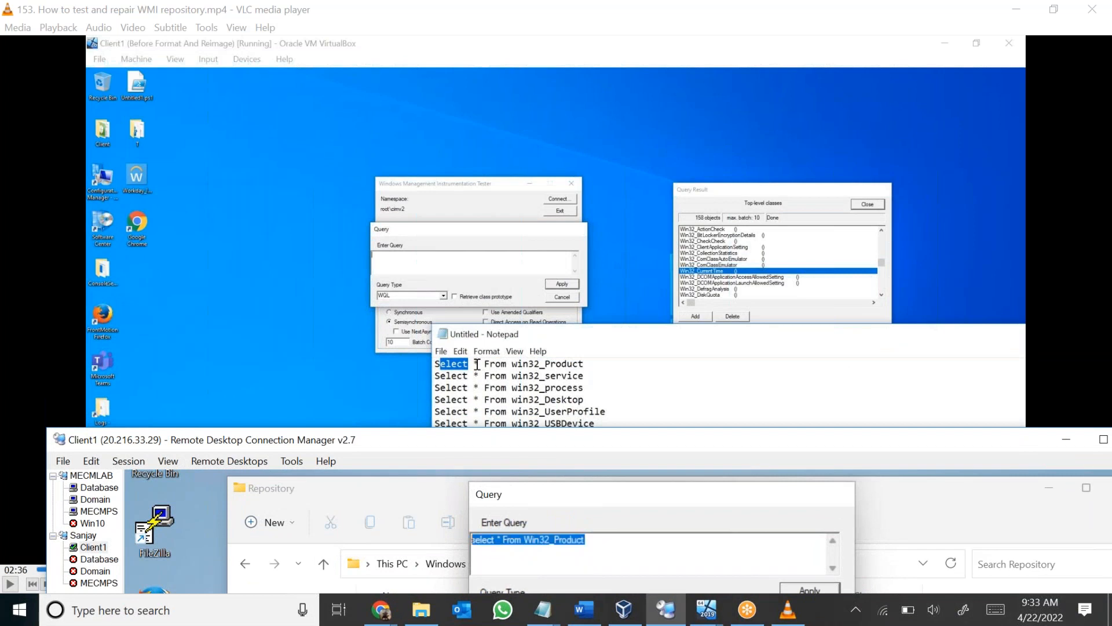
drag(476, 440, 480, 336)
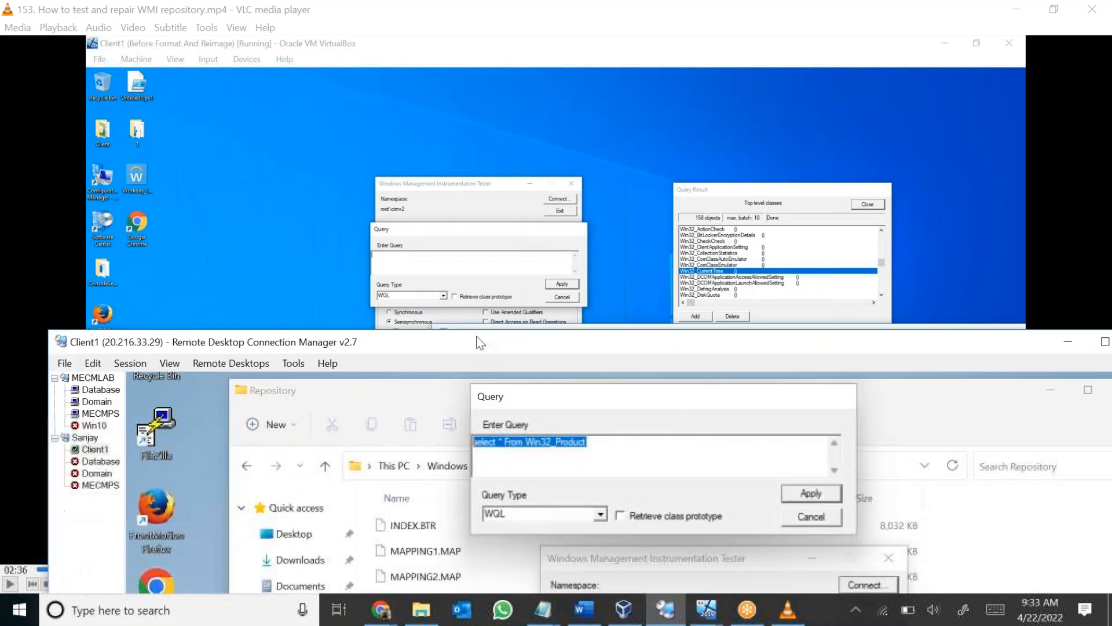
Change the query's class to CIM_Product and run "select * From CIM_Product".
click(531, 438)
double_click(538, 439)
click(550, 437)
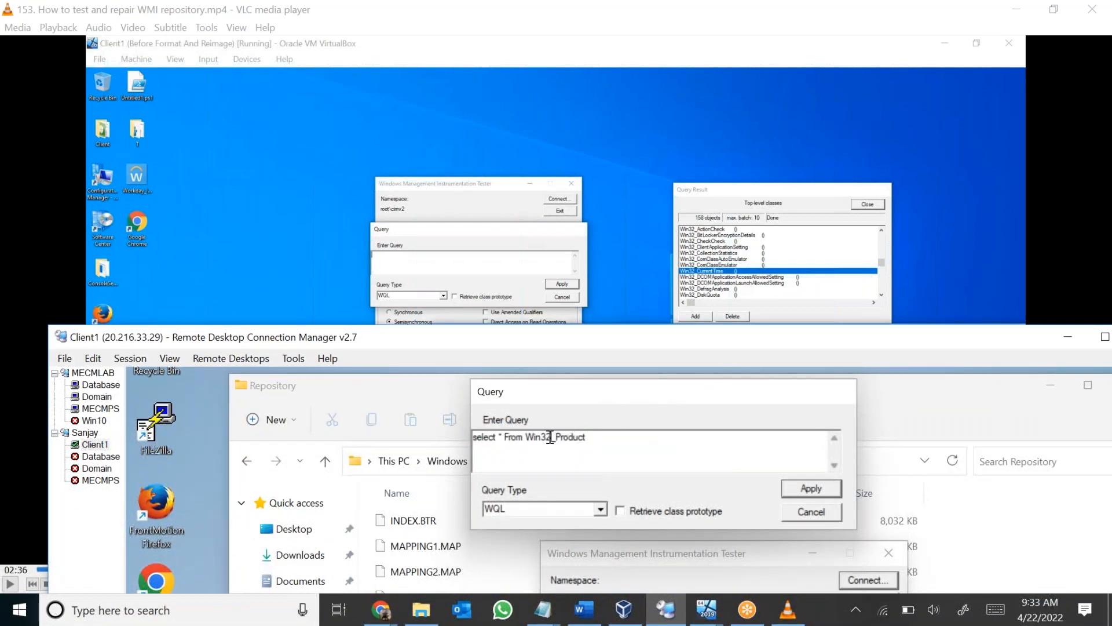
shift+click(526, 438)
text(CIM)
click(786, 488)
Review the CIM_Product query result, check the sample queries in the paused video, and close the result and the WMI tester.
drag(730, 347, 658, 119)
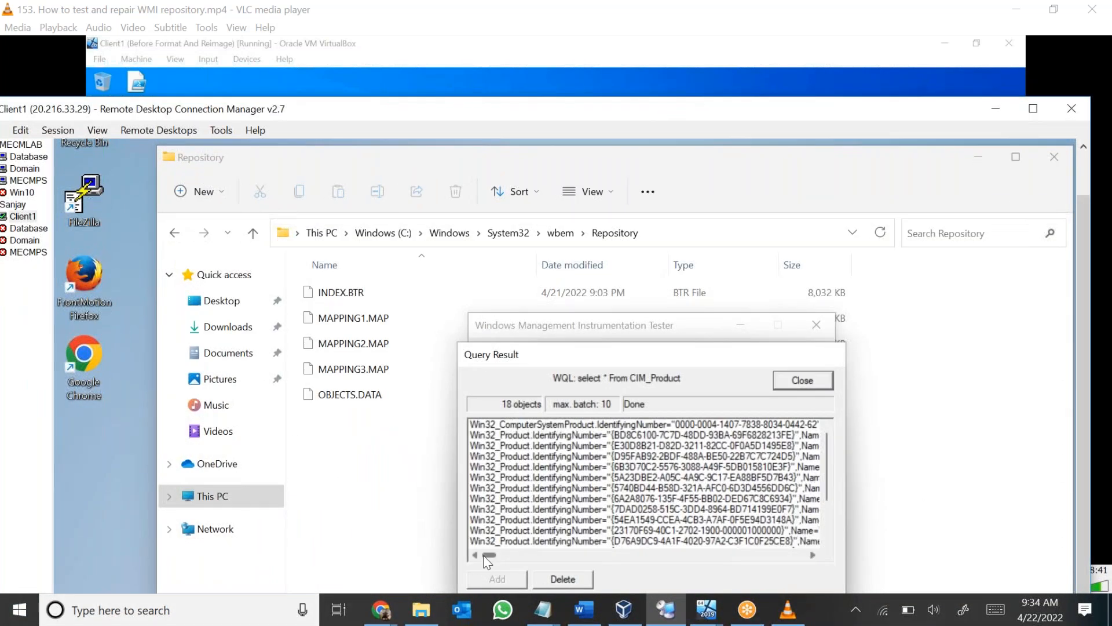
mouse_move(486, 556)
mouse_down()
mouse_move(496, 555)
mouse_move(484, 556)
mouse_up()
drag(470, 108, 529, 498)
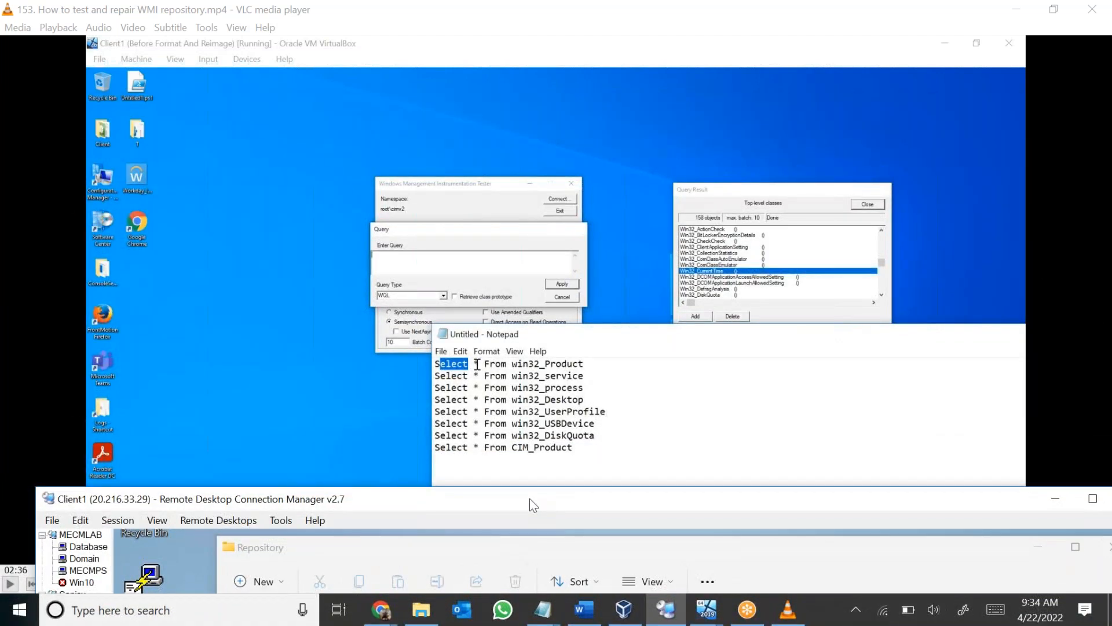
drag(531, 489, 484, 174)
click(814, 446)
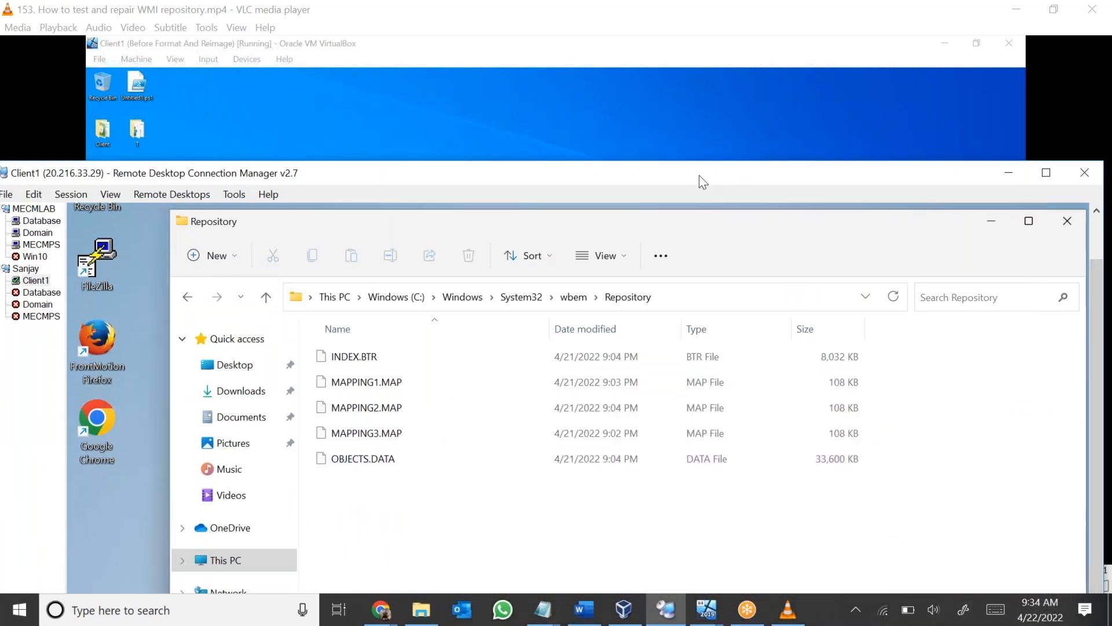
Move the remote session window up and maximize the Repository folder window on Client1.
drag(695, 173, 687, 54)
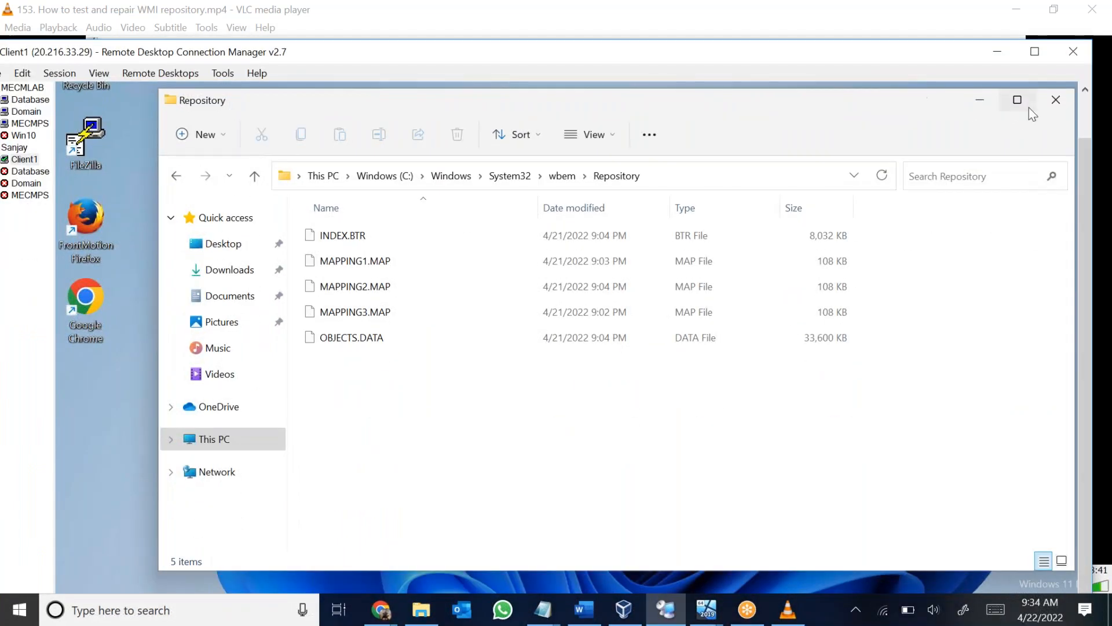
click(1017, 100)
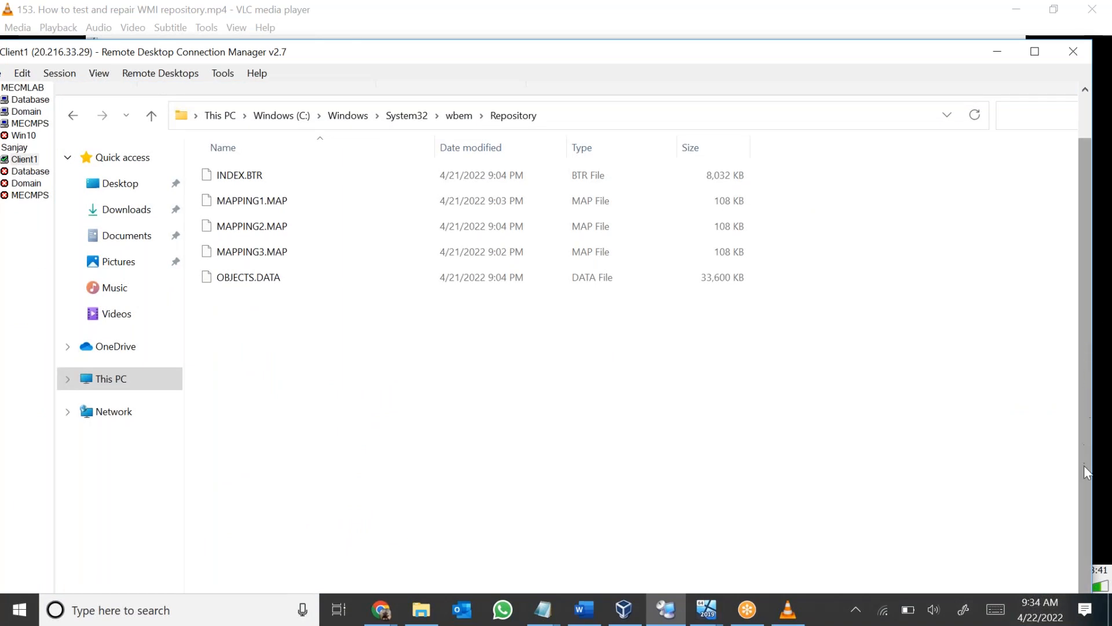
Maximize the remote session window, start wbemtest on Client1 and connect to the root\cimv2 namespace.
double_click(470, 52)
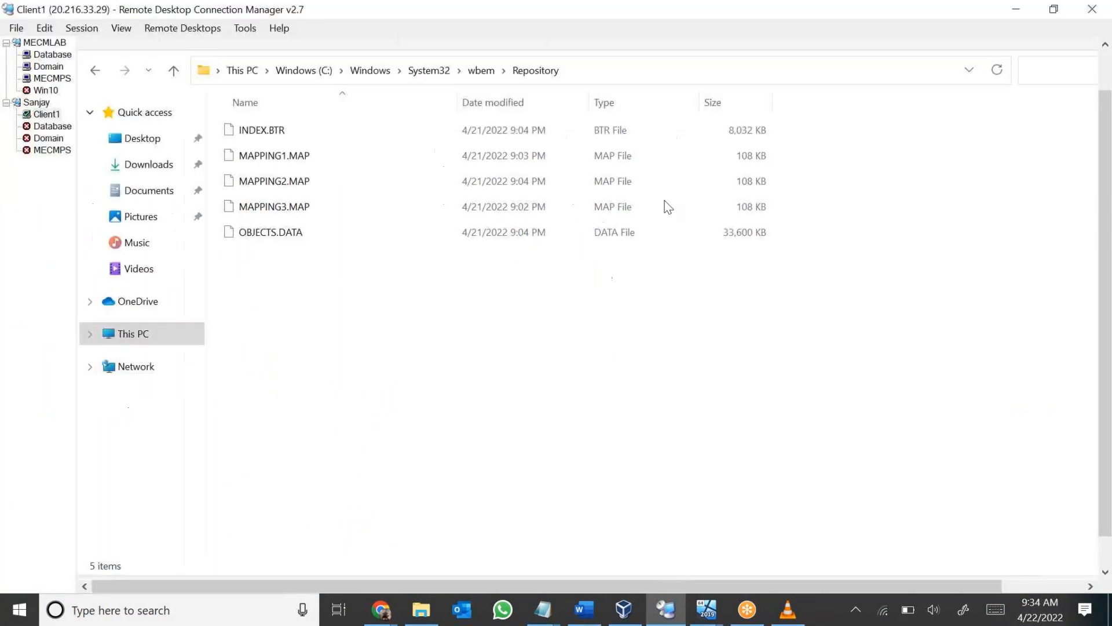
scroll(1106, 378, down, 2)
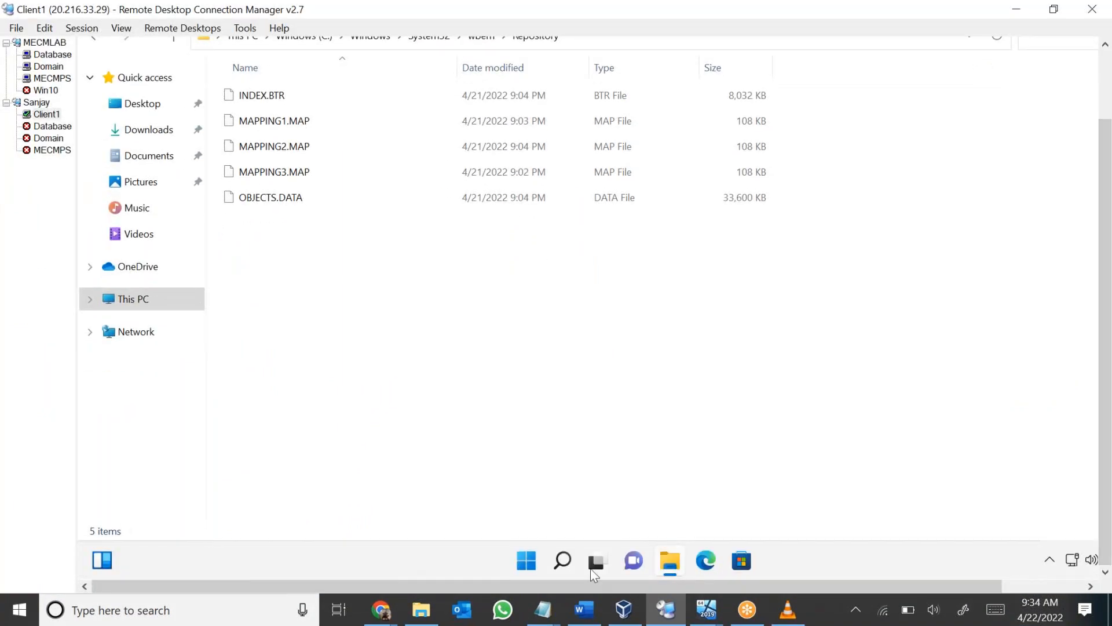
right_click(526, 560)
click(501, 467)
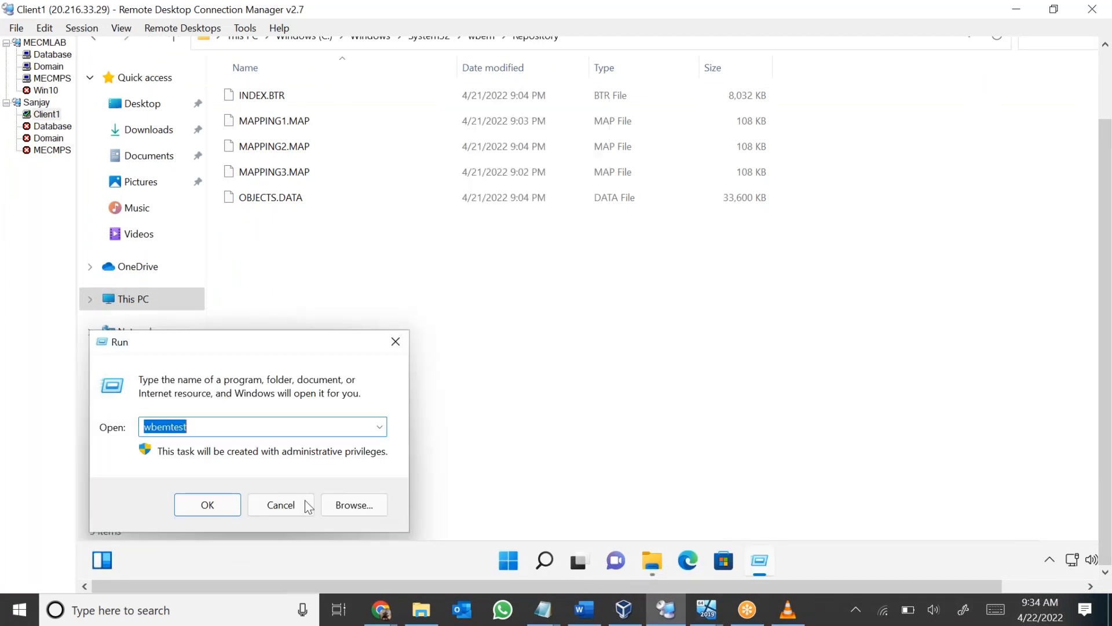
click(211, 511)
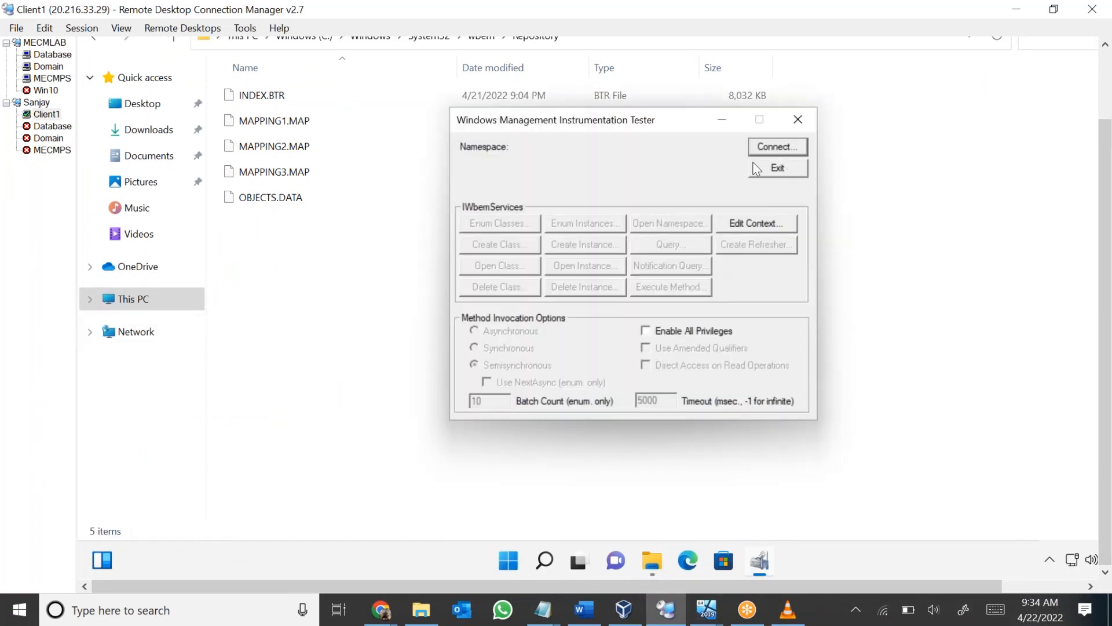
click(762, 149)
click(770, 130)
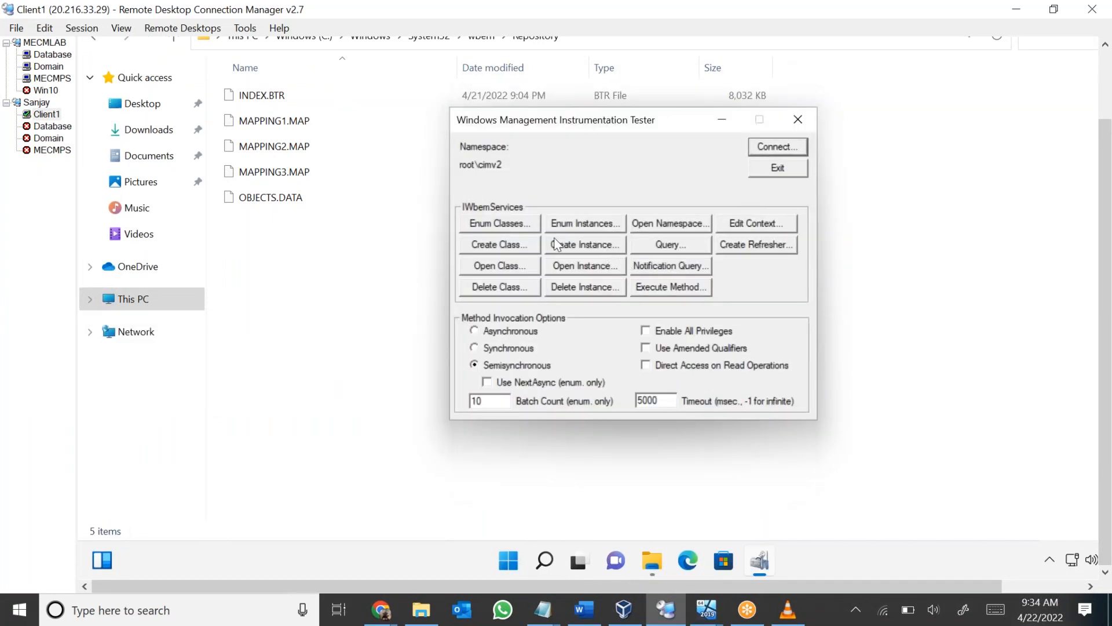
Open a new WQL query and enter "selct * From Win32_Process".
click(664, 243)
text(selct * From Win32_Process)
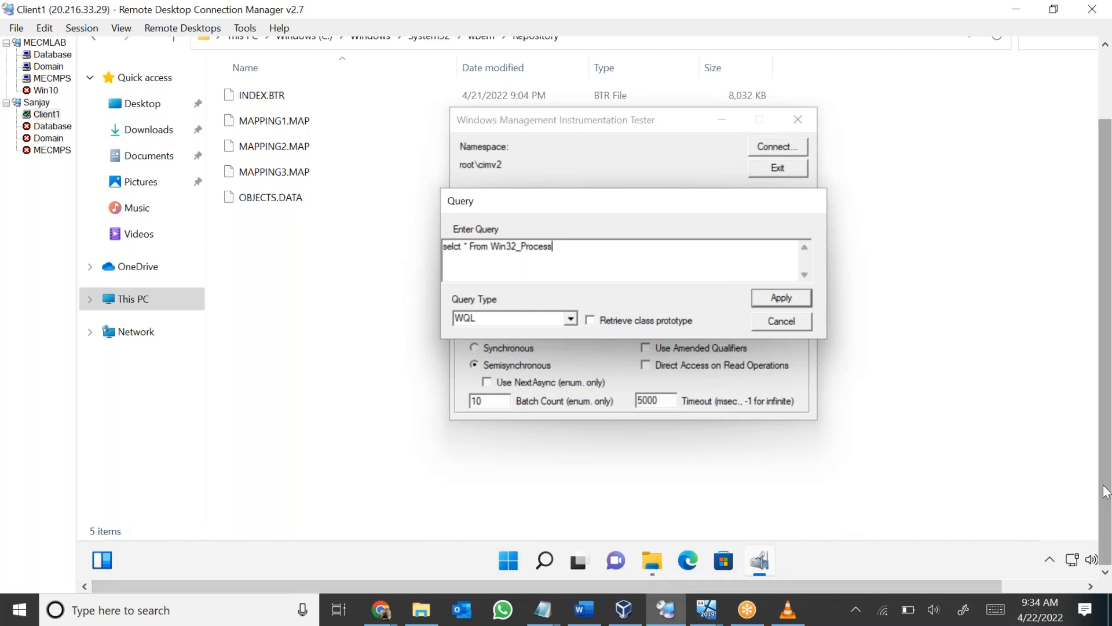
right_click(910, 555)
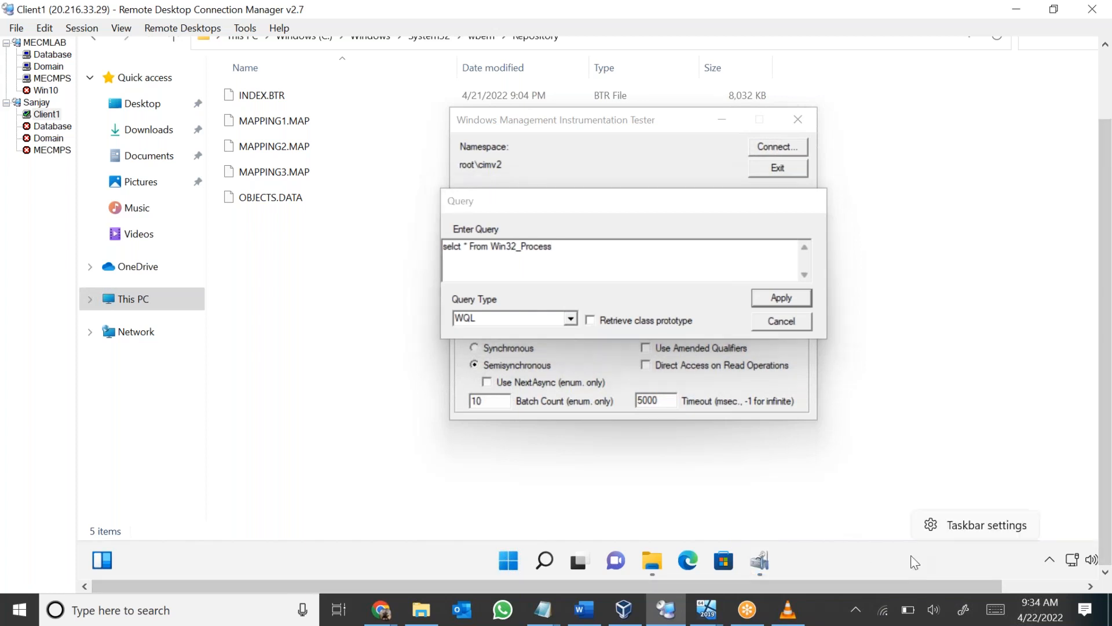
click(957, 534)
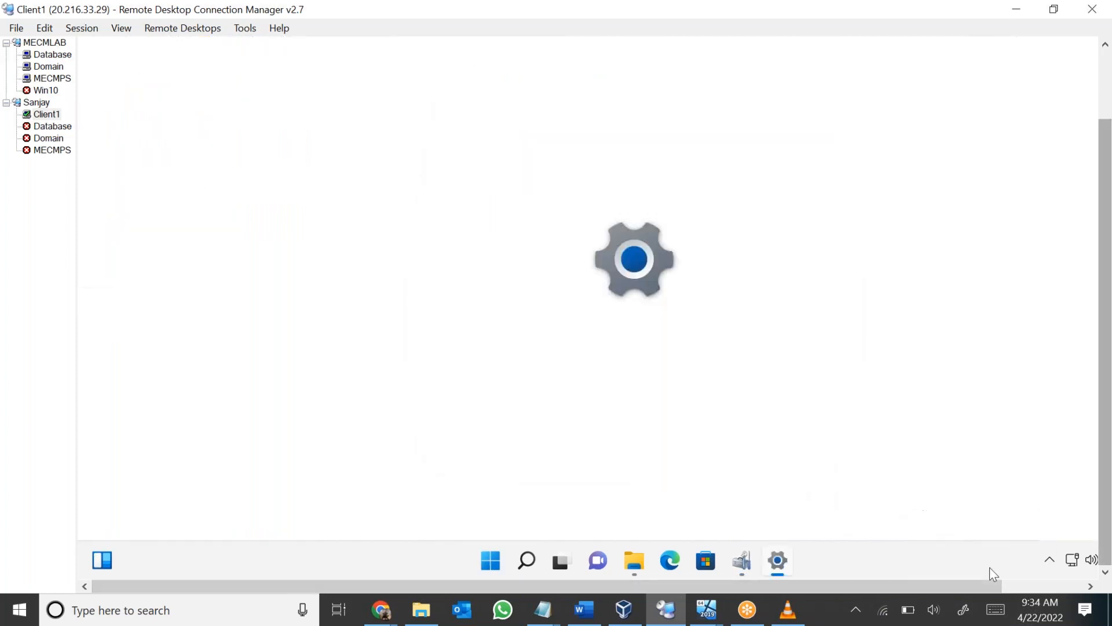
right_click(779, 560)
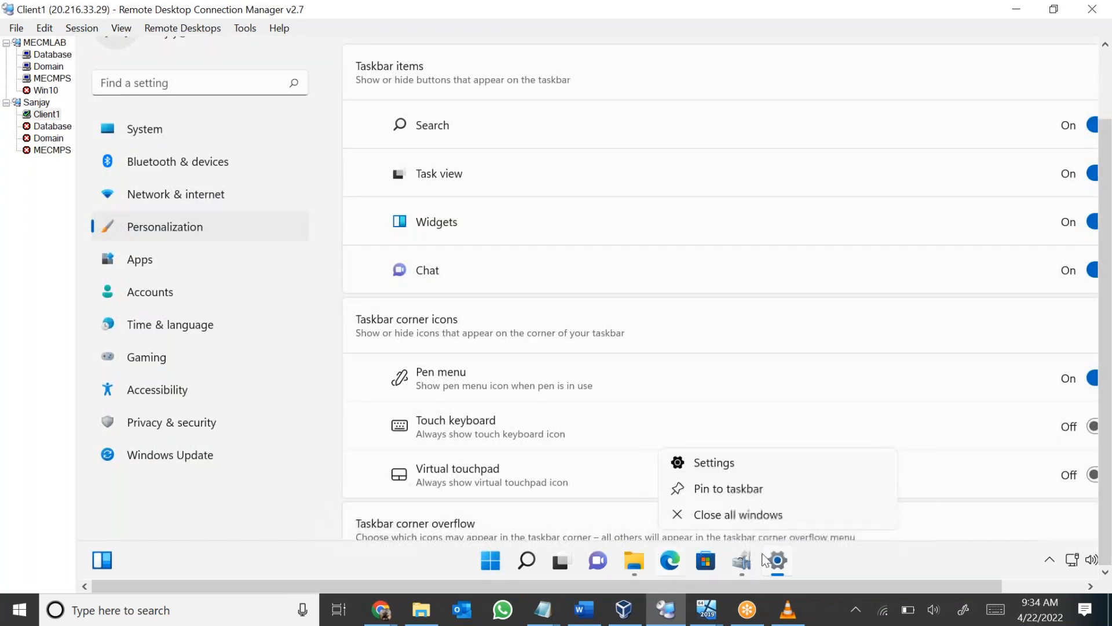
click(730, 515)
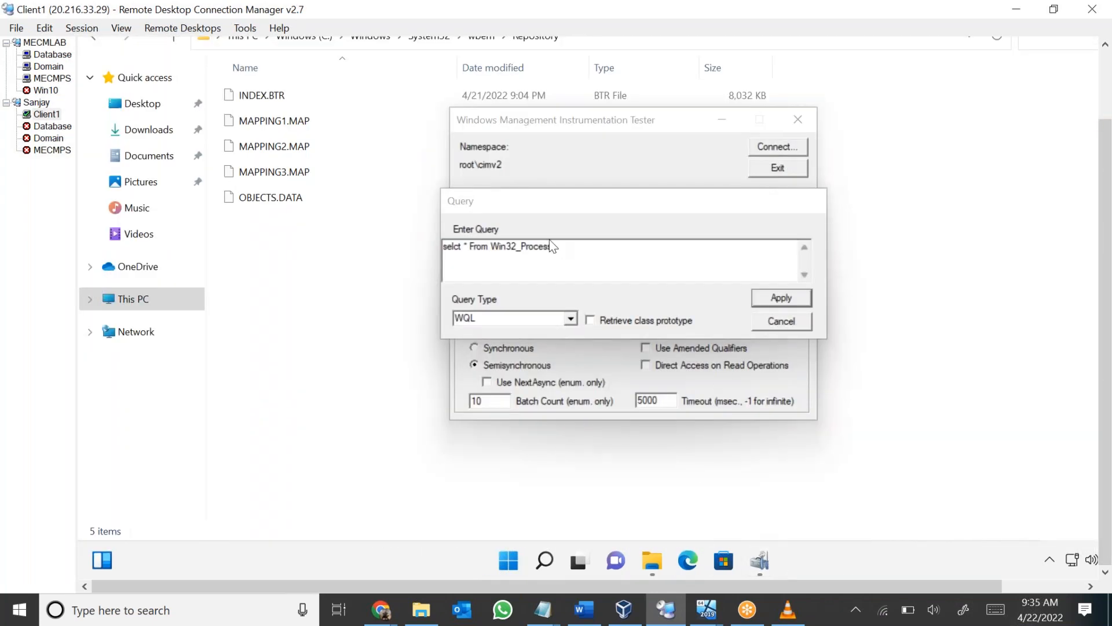
Try to run the entered Win32_Process query, dismiss the error, and cancel the reopened query entry.
drag(553, 247, 443, 247)
click(784, 298)
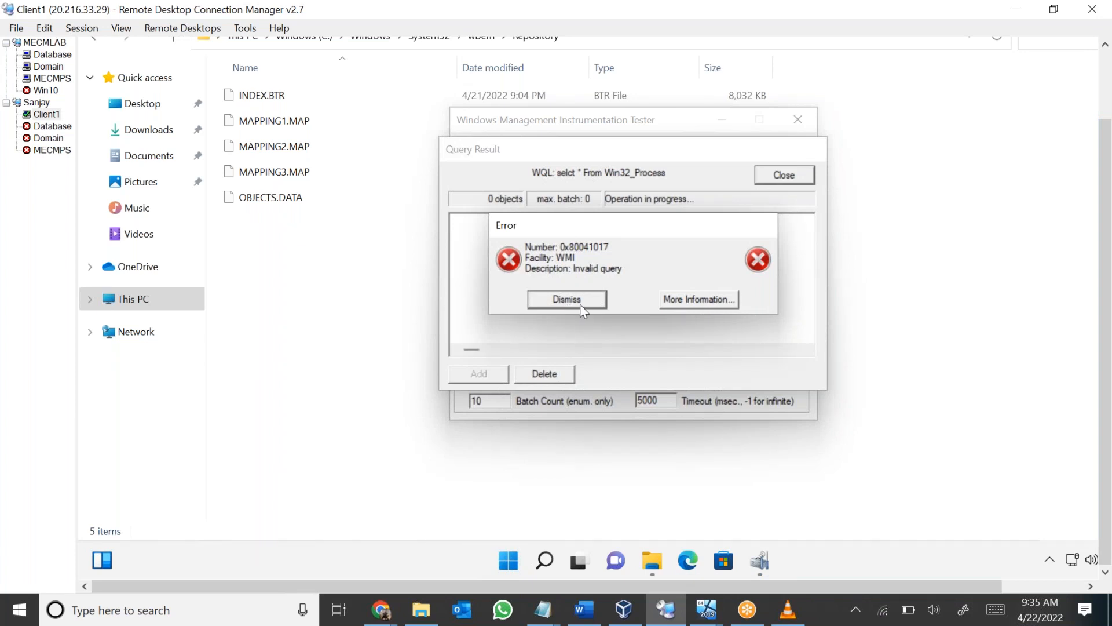
click(581, 302)
click(665, 246)
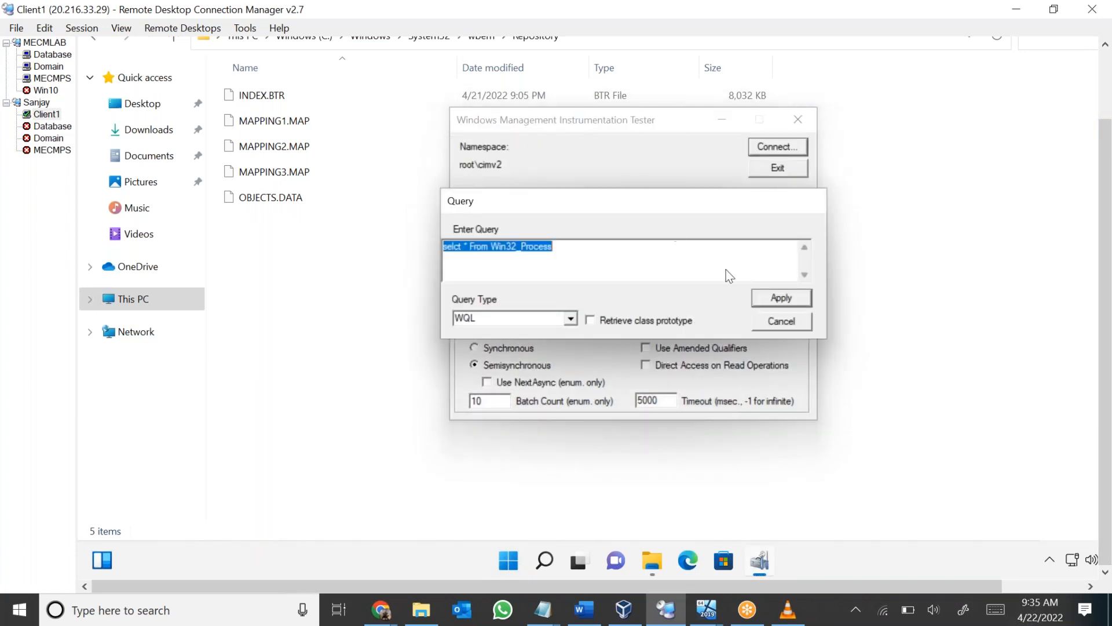
click(781, 323)
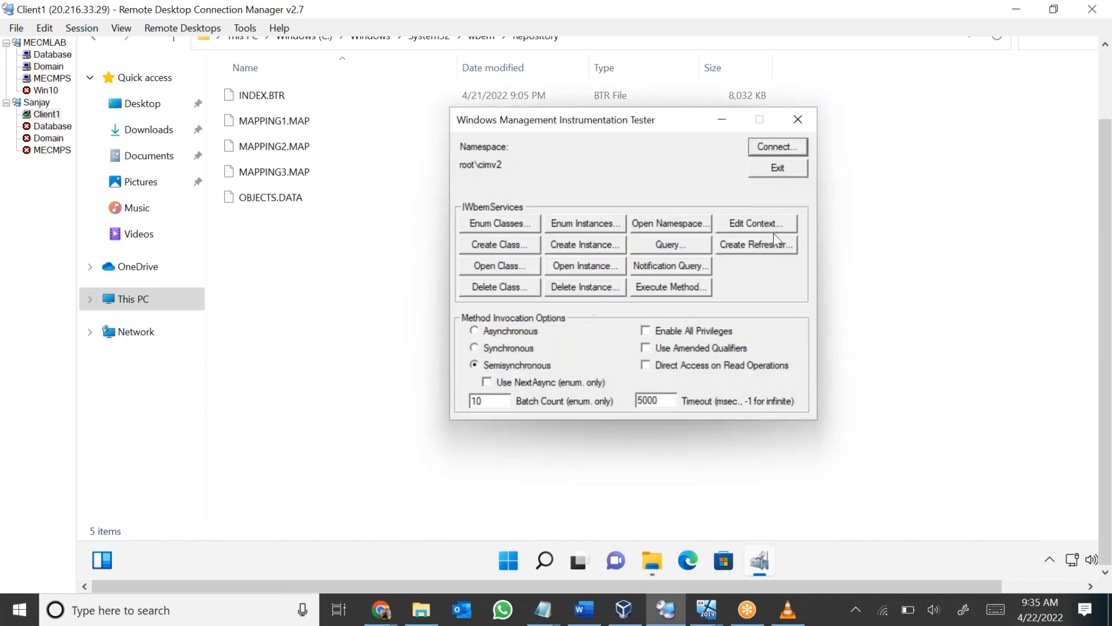
Reconnect to root\cimv2, reopen the query entry, and move the remote session window to check the video's sample queries.
click(783, 146)
click(735, 148)
click(671, 248)
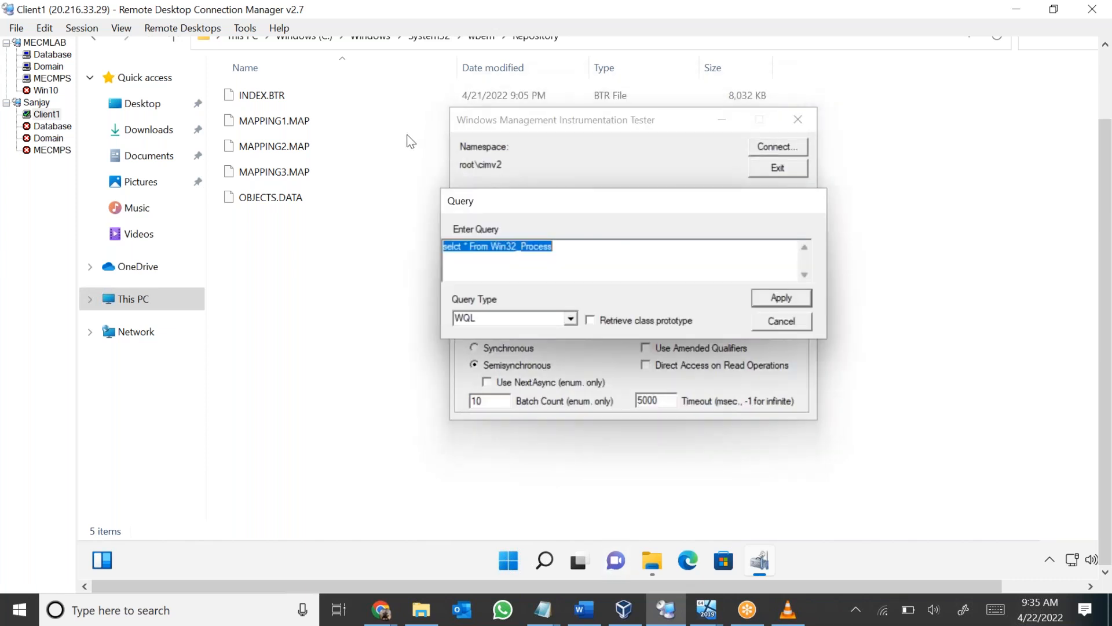
drag(275, 12, 452, 491)
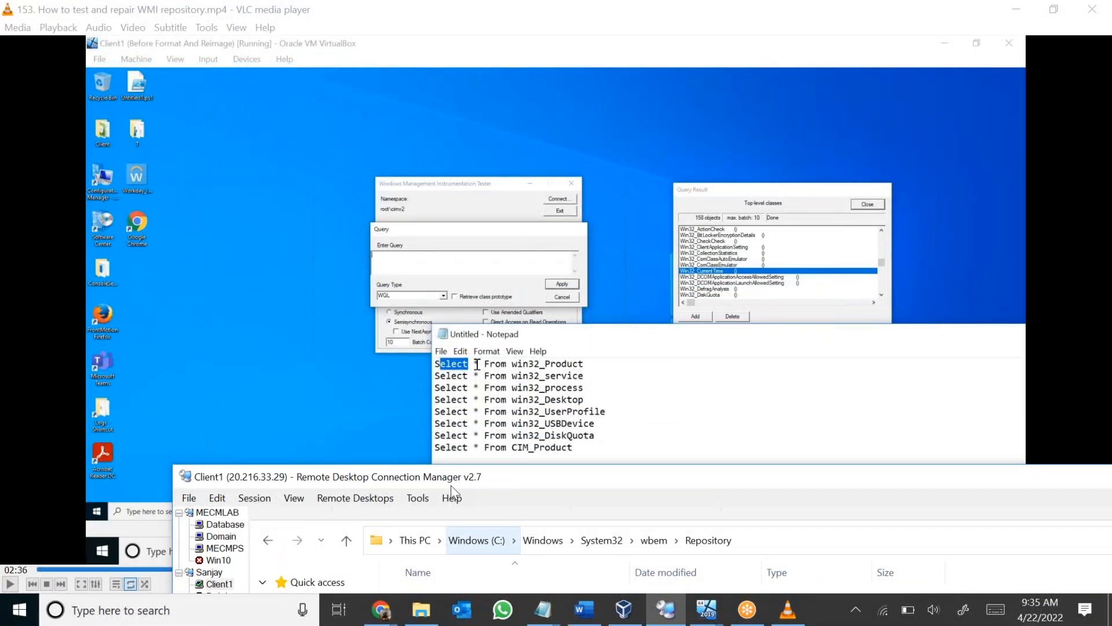
drag(452, 491, 358, 42)
Correct the misspelled keyword so the query reads "select * From Win32_Process" and run it.
click(532, 310)
text(ec)
click(675, 318)
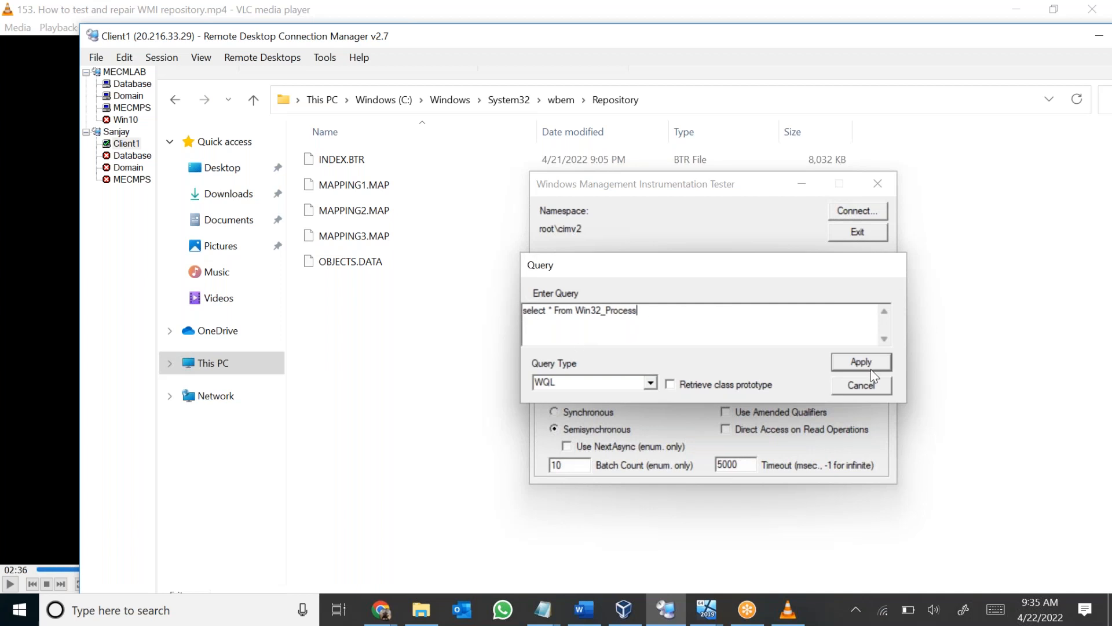
click(871, 369)
Review the listed processes in the Win32_Process query result and close the result.
click(590, 356)
scroll(591, 368, down, 10)
scroll(591, 369, down, 3)
scroll(592, 370, down, 2)
scroll(597, 374, up, 15)
click(864, 239)
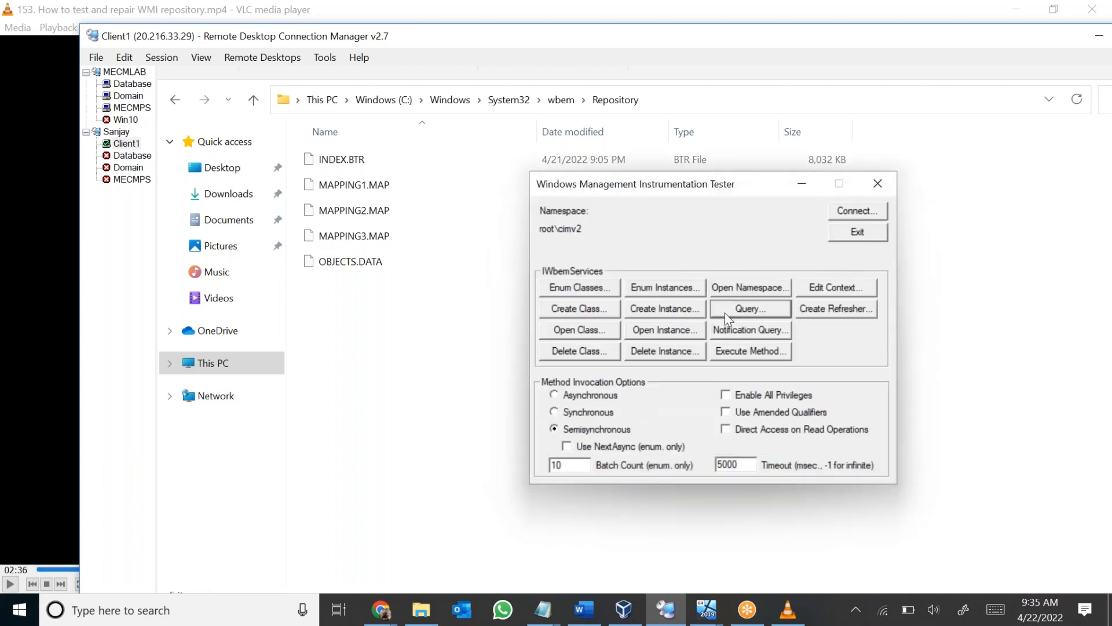
Open the query entry again, change the class to Win32_service and run "select * From Win32_service".
click(766, 311)
click(639, 313)
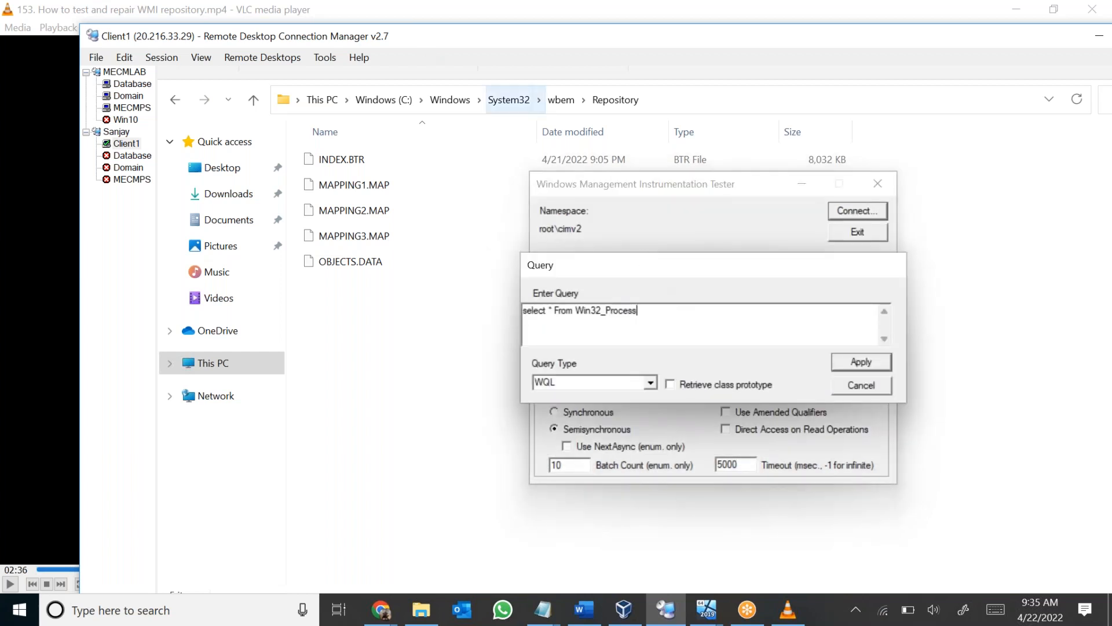
drag(390, 44, 400, 105)
drag(600, 336, 674, 336)
text(servi)
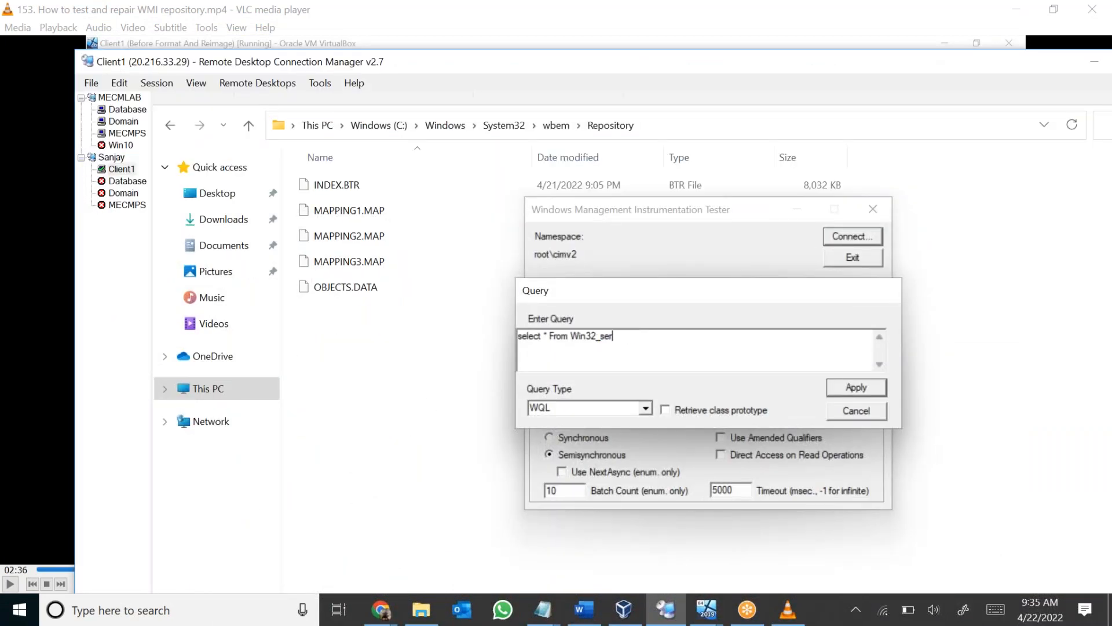
click(866, 395)
Review the services in the Win32_service query result, maximize the remote session window, and close the result and the WMI tester.
scroll(643, 385, down, 10)
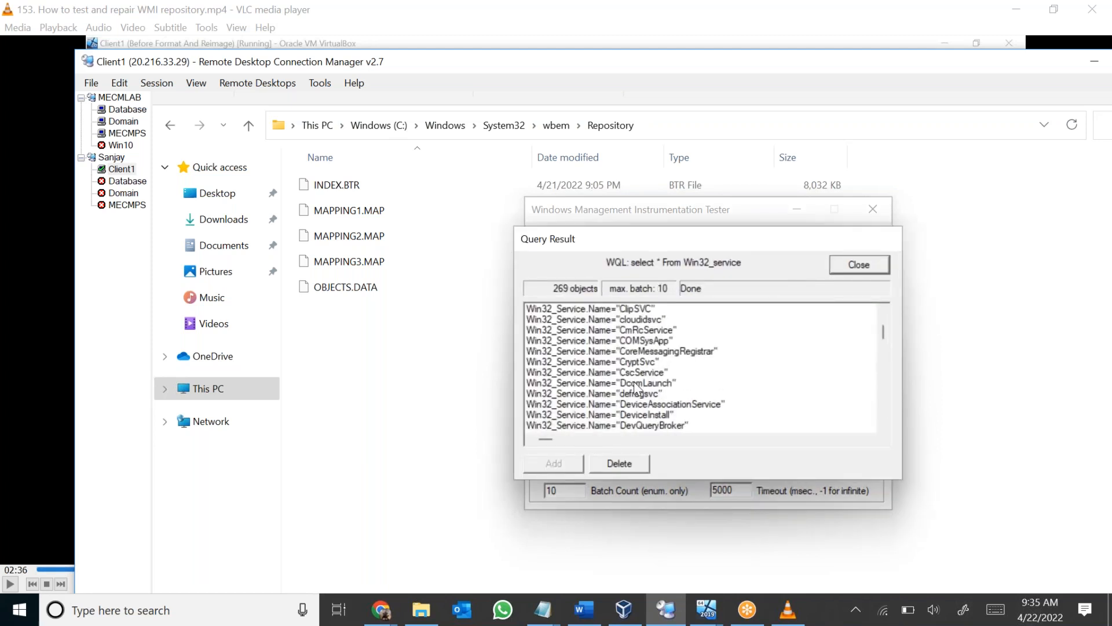
scroll(647, 399, down, 20)
click(648, 404)
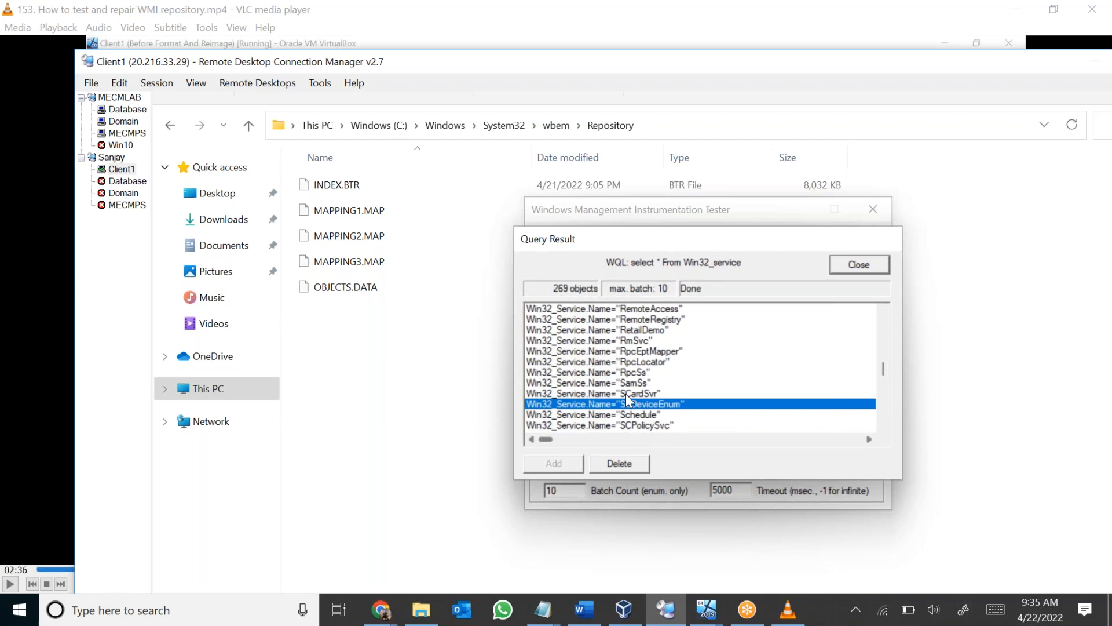
scroll(657, 392, down, 3)
scroll(657, 392, down, 15)
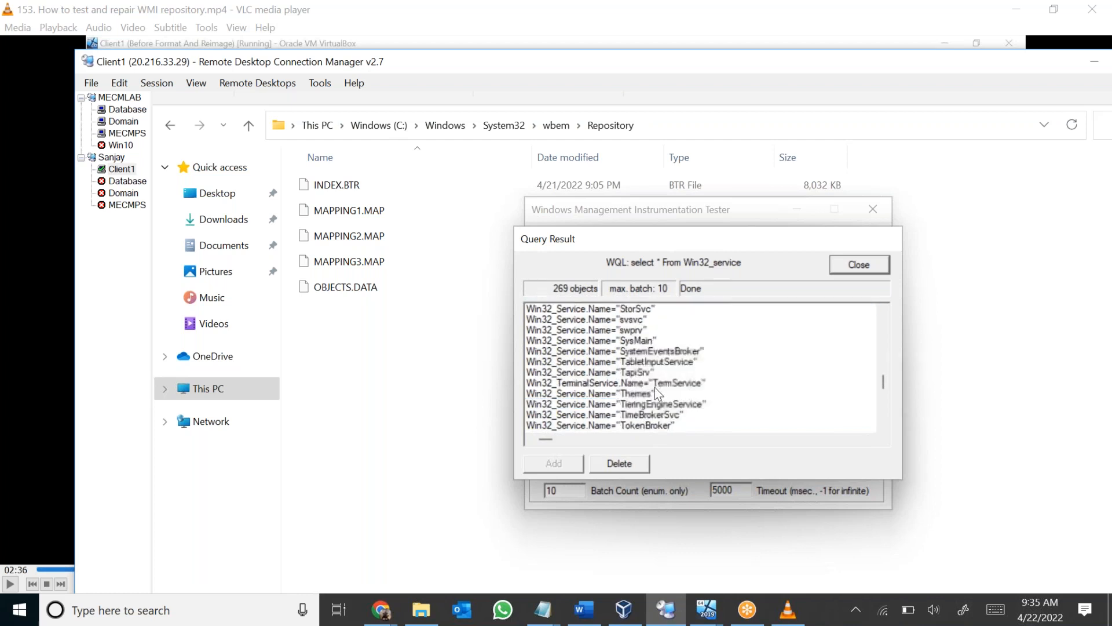
double_click(714, 64)
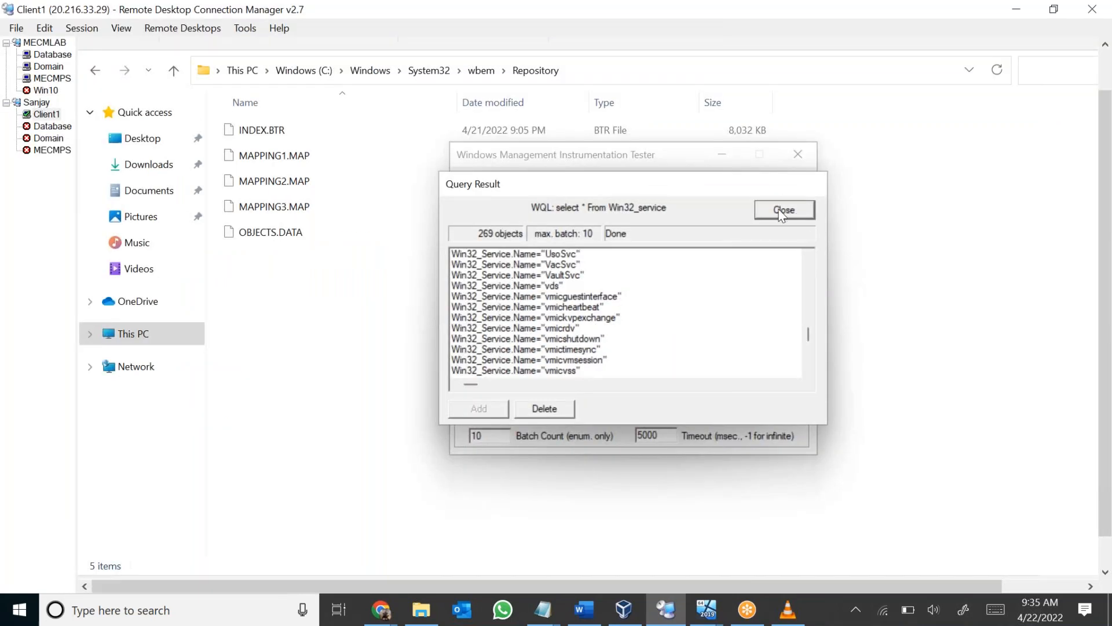
click(783, 211)
click(798, 154)
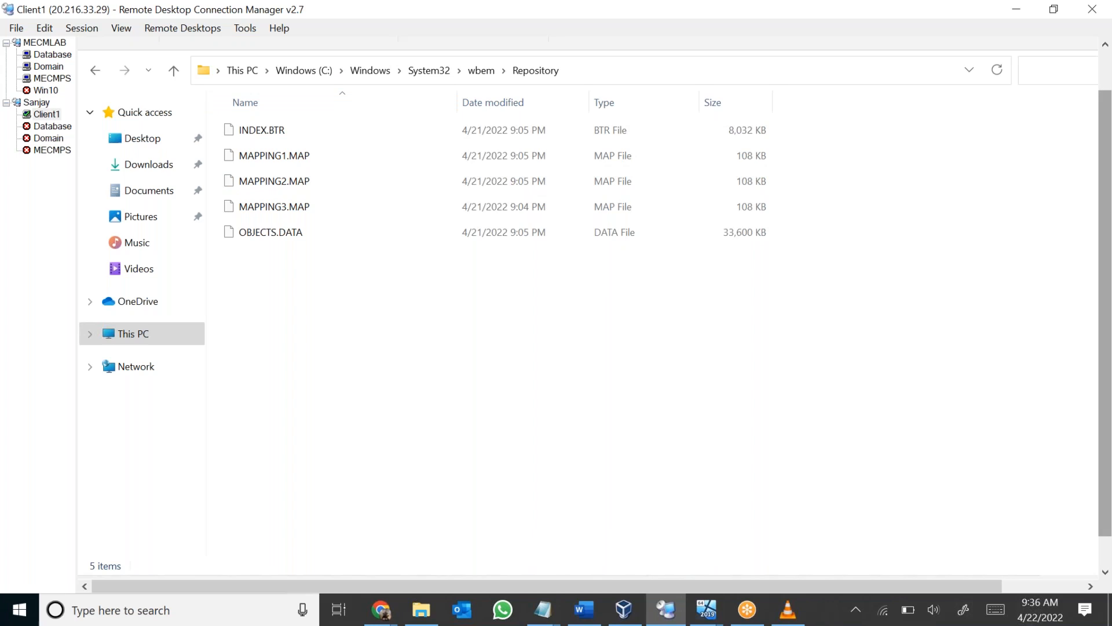
Launch the Services console on Client1 by running services.msc.
scroll(1107, 181, up, 1)
scroll(1106, 174, down, 2)
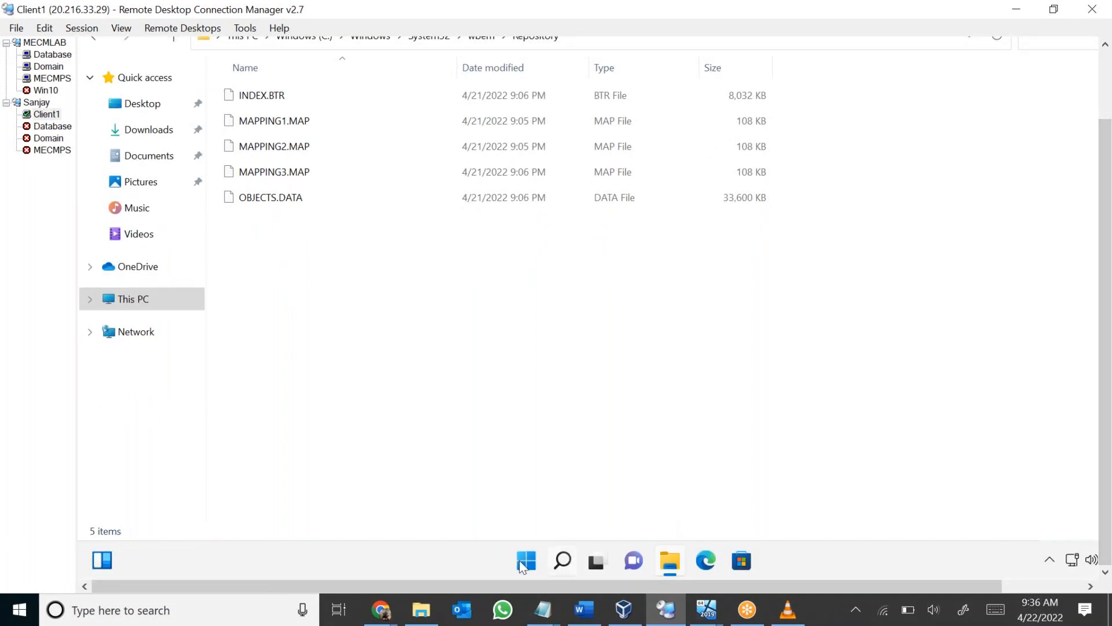
right_click(526, 561)
click(523, 474)
text(services.msc)
key(Return)
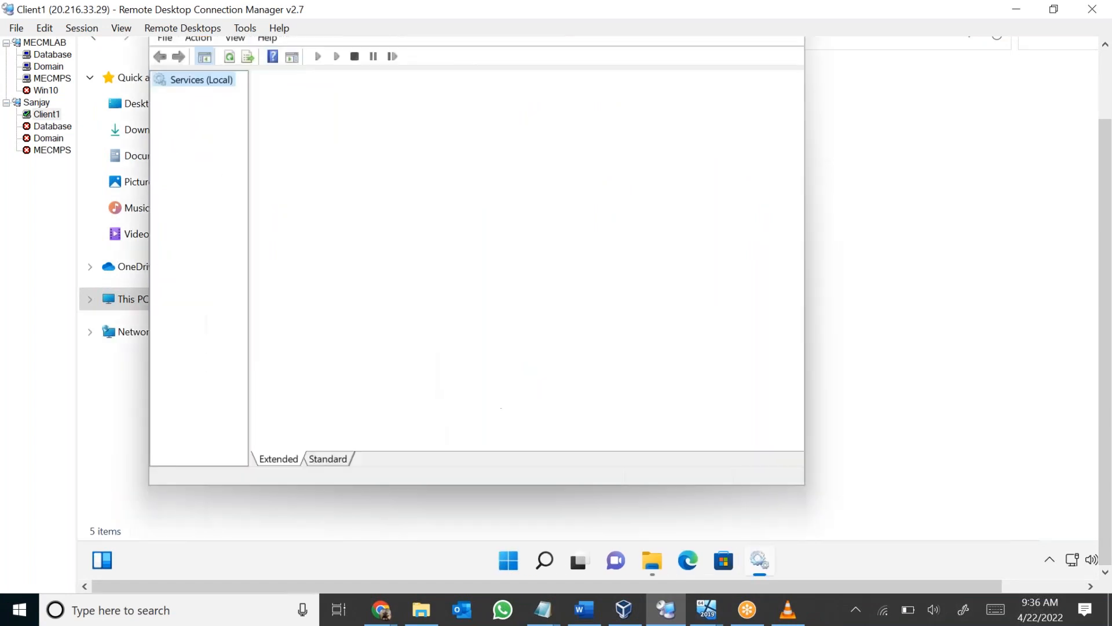
Find the Windows Management Instrumentation service in the services list and pause it.
click(502, 247)
text(win)
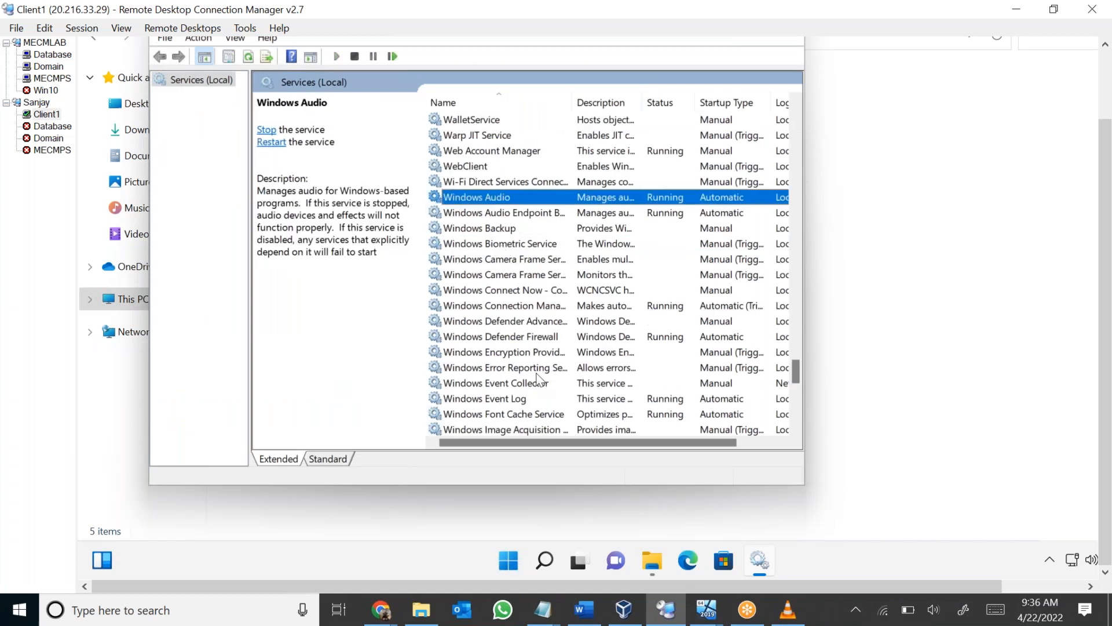
scroll(516, 396, down, 1)
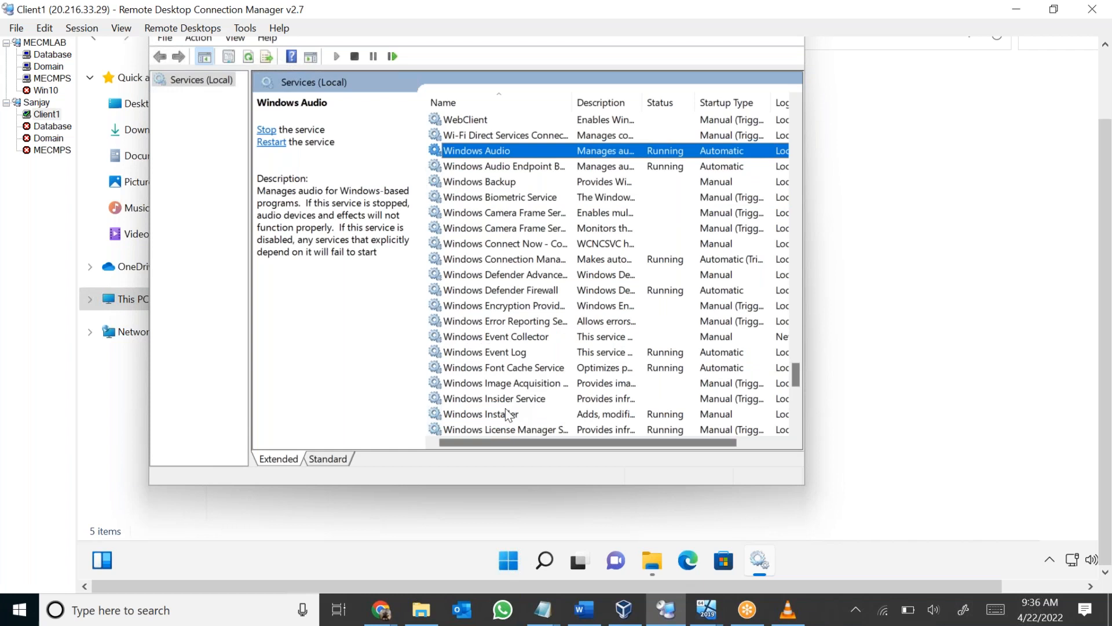
scroll(505, 407, down, 1)
click(537, 413)
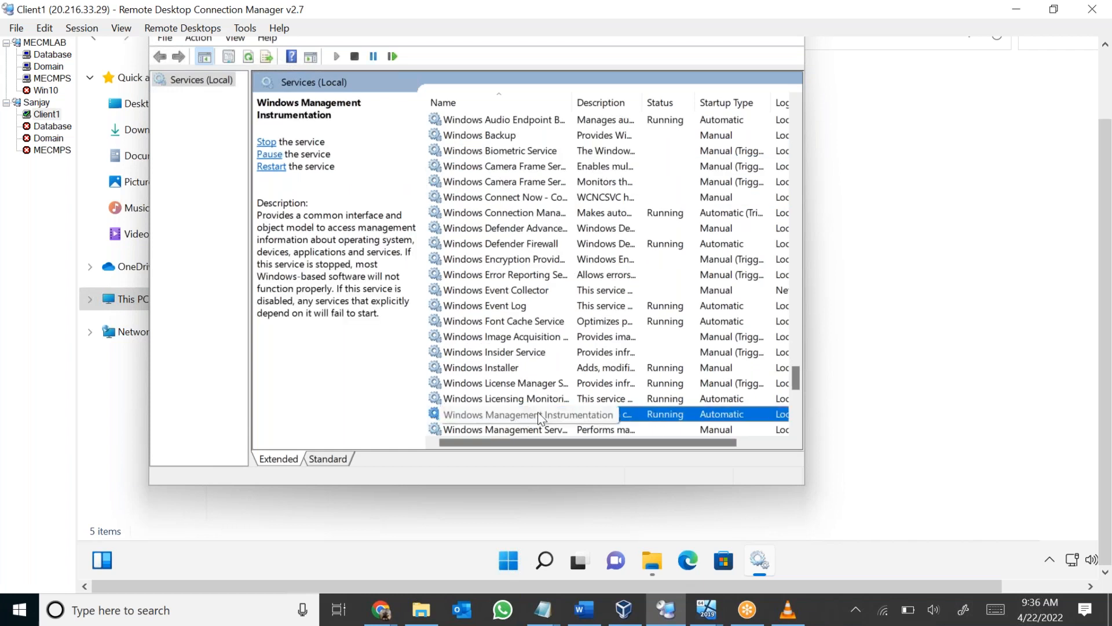
click(273, 155)
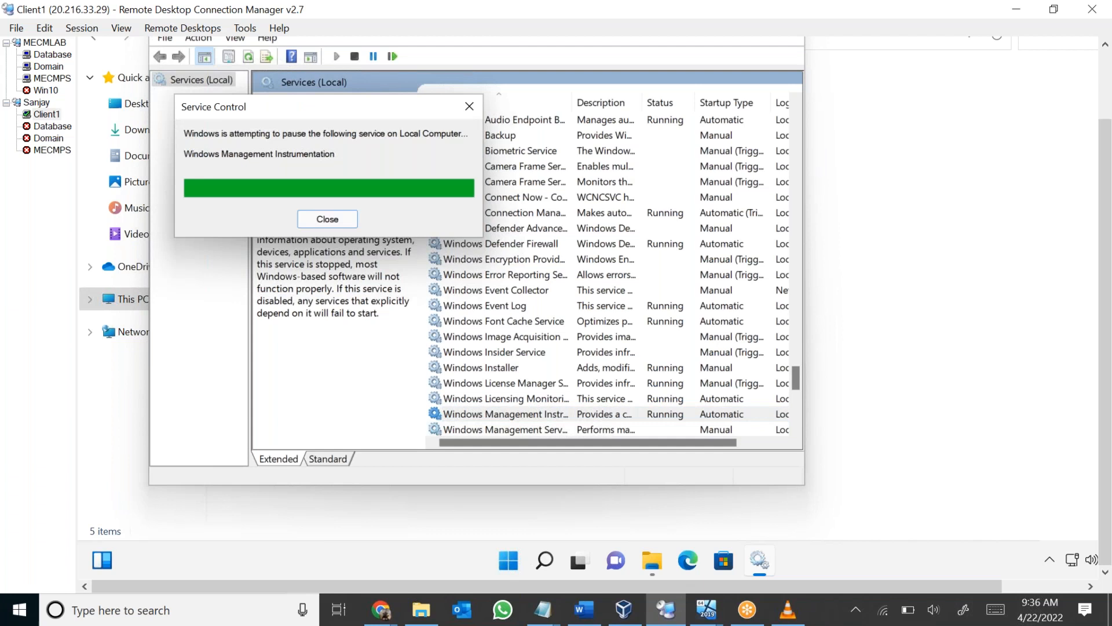
Return to the wbem folder in System32 and permanently delete its Repository folder.
click(941, 297)
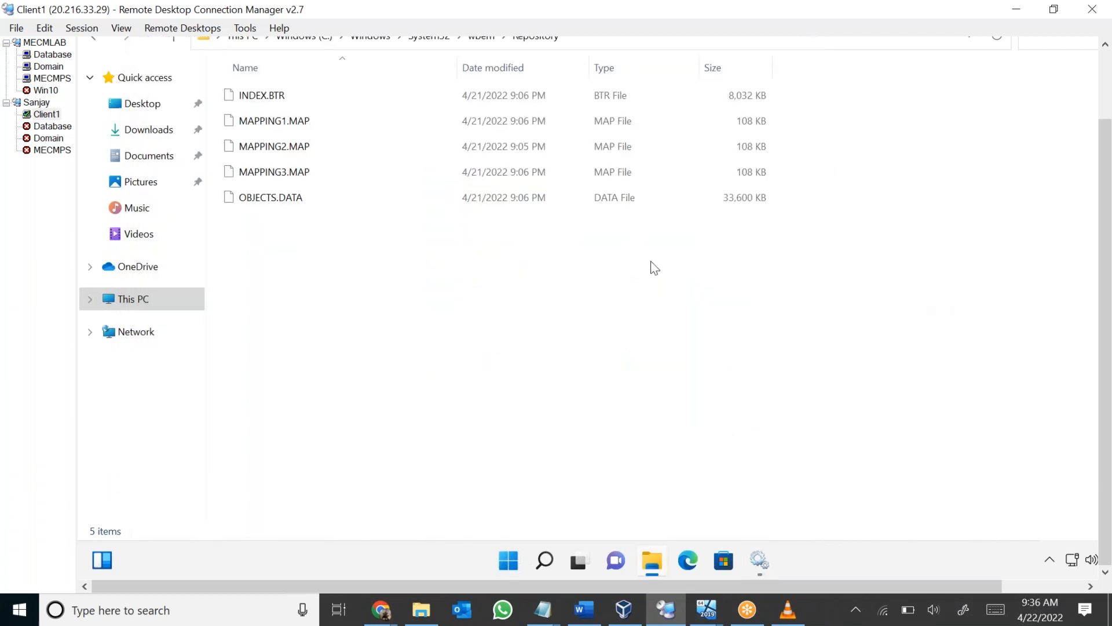
drag(1105, 279, 1103, 200)
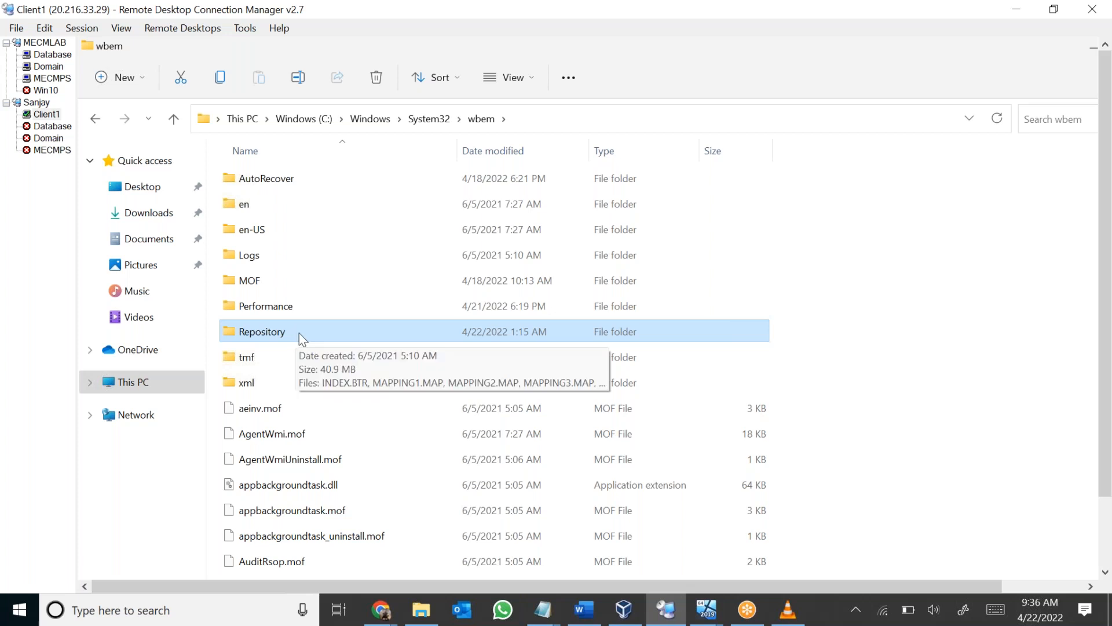
key(shift+Delete)
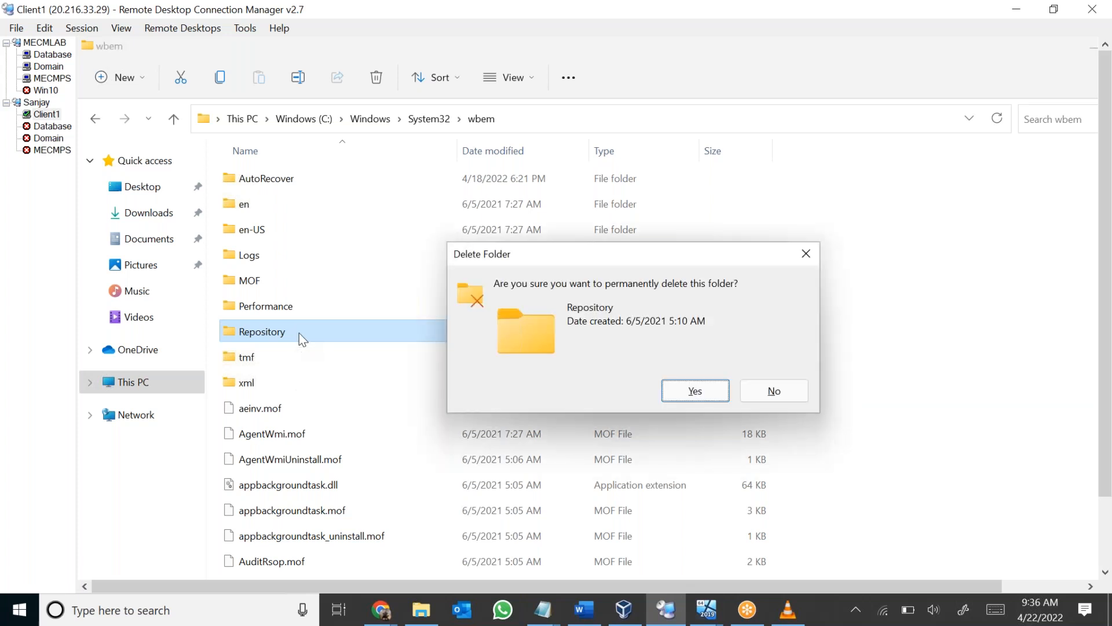
key(Return)
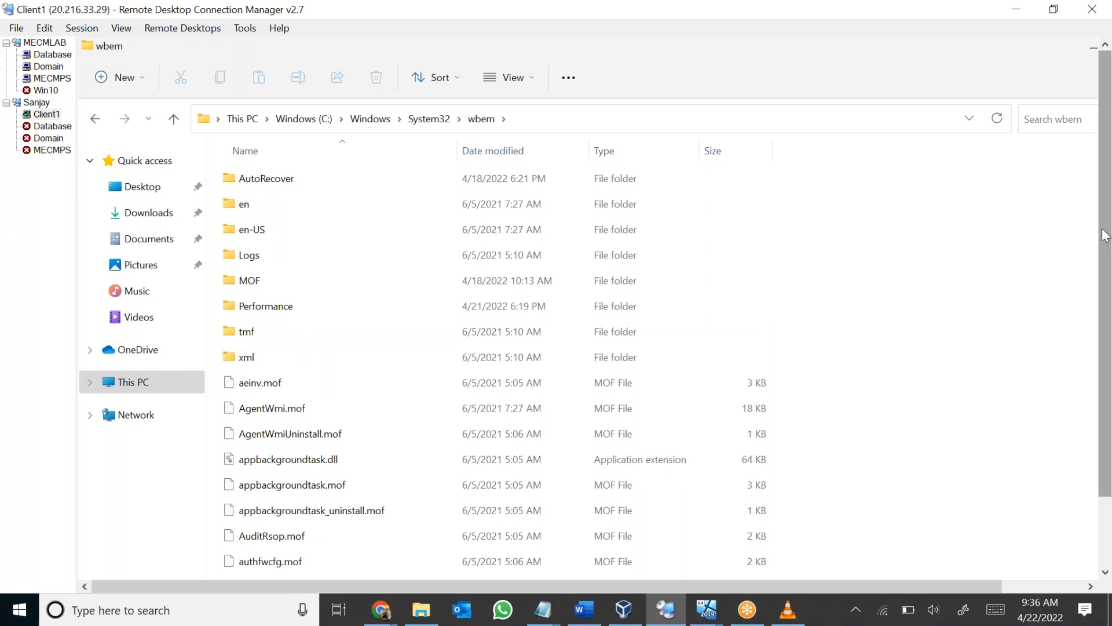
Return to the Services console on Client1 and resume the paused Windows Management Instrumentation service.
drag(1106, 235, 1105, 303)
click(759, 562)
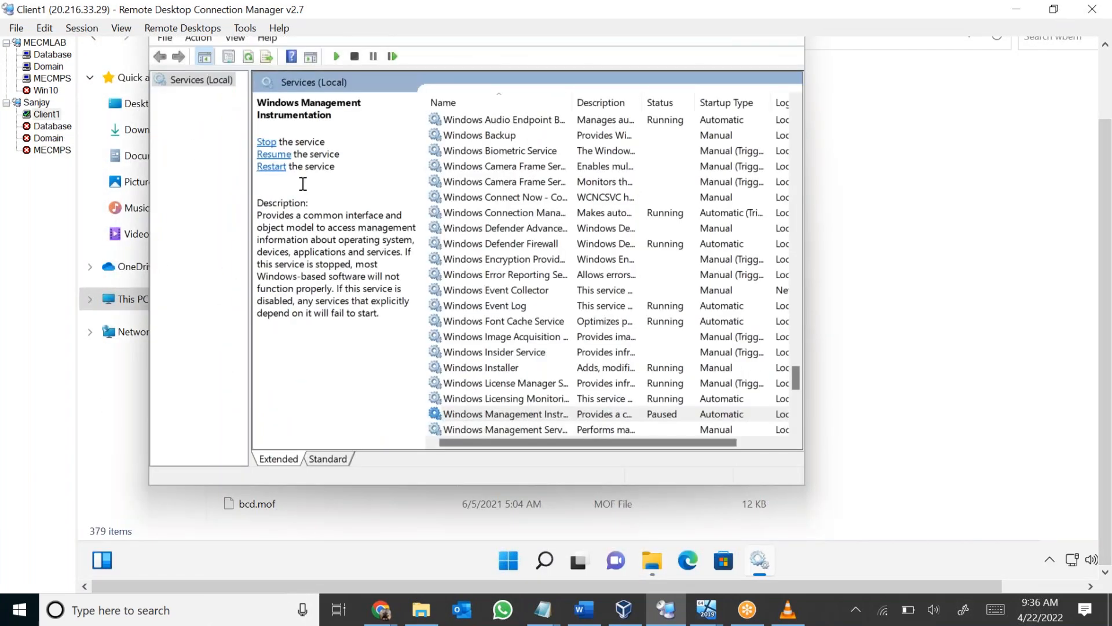
click(273, 154)
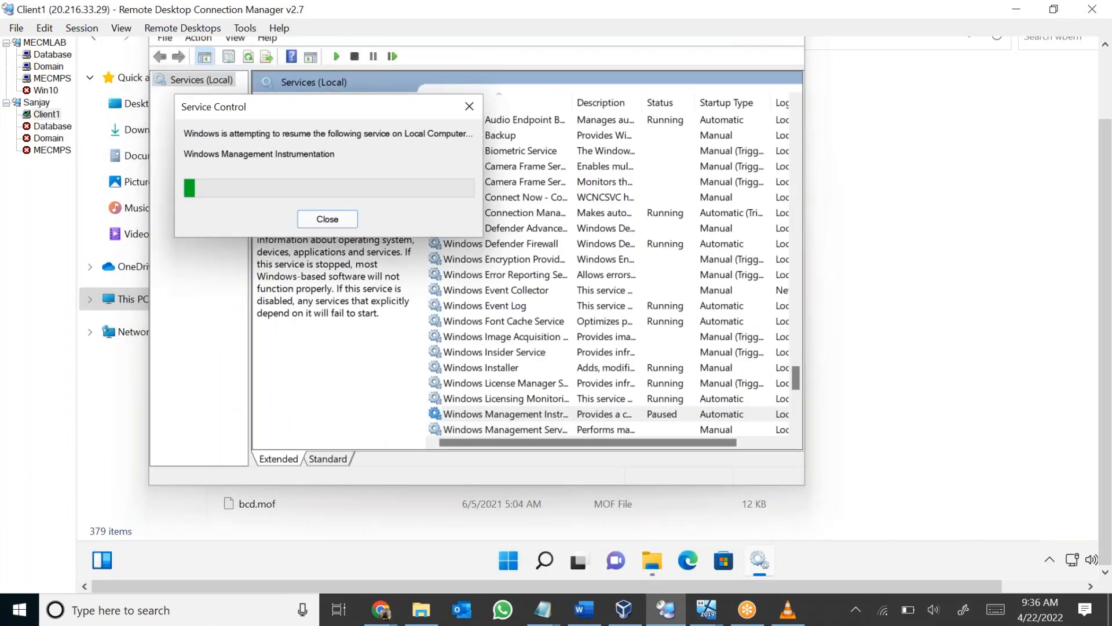
Switch back to the wbem folder in File Explorer and open its repository folder.
click(1037, 258)
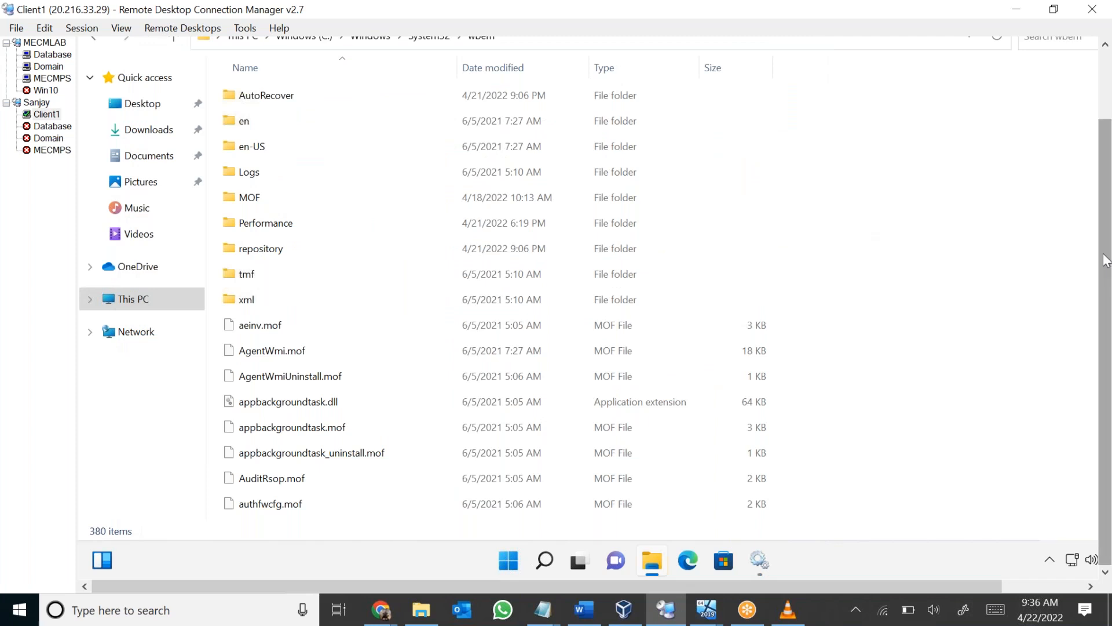
drag(1105, 255, 1105, 187)
double_click(288, 332)
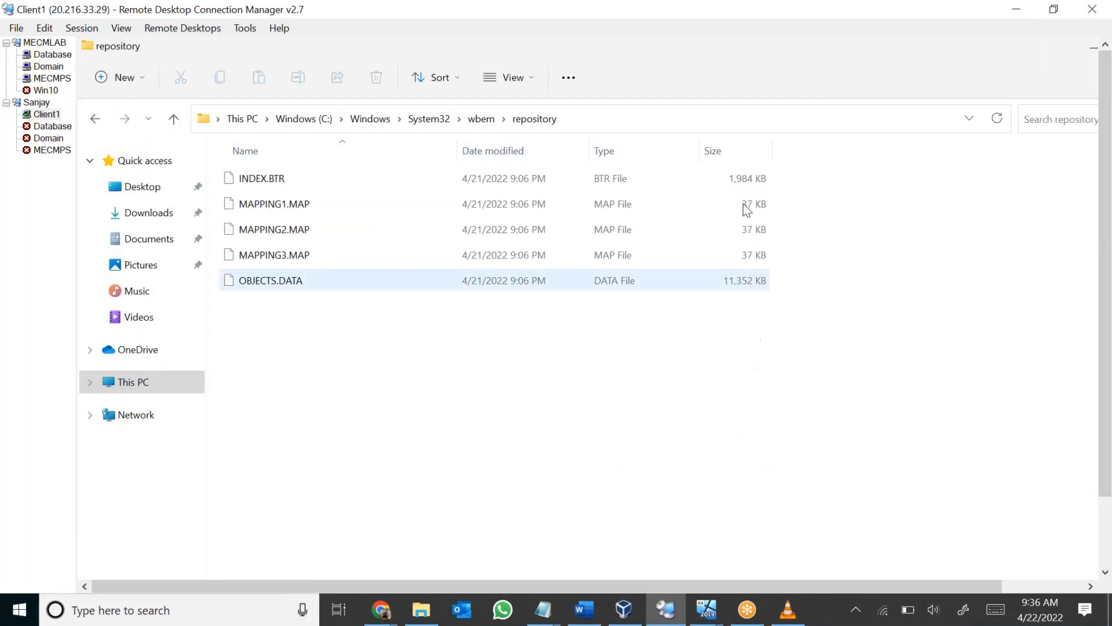
Examine how the sizes of the INDEX.BTR and OBJECTS.DATA files change while the WMI repository is rebuilt.
click(755, 174)
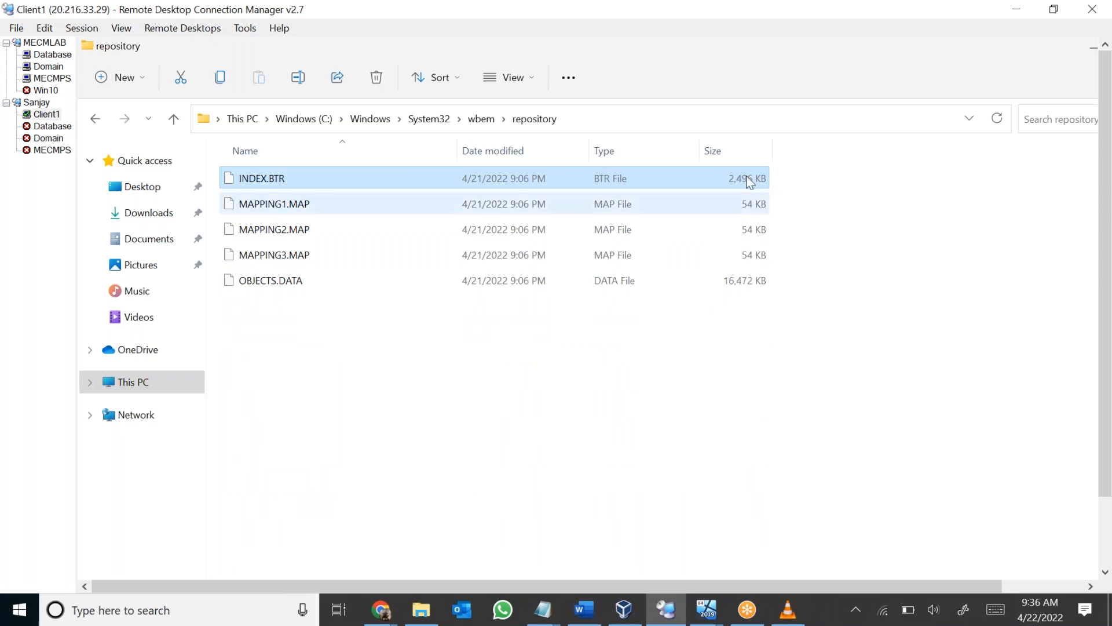
click(757, 288)
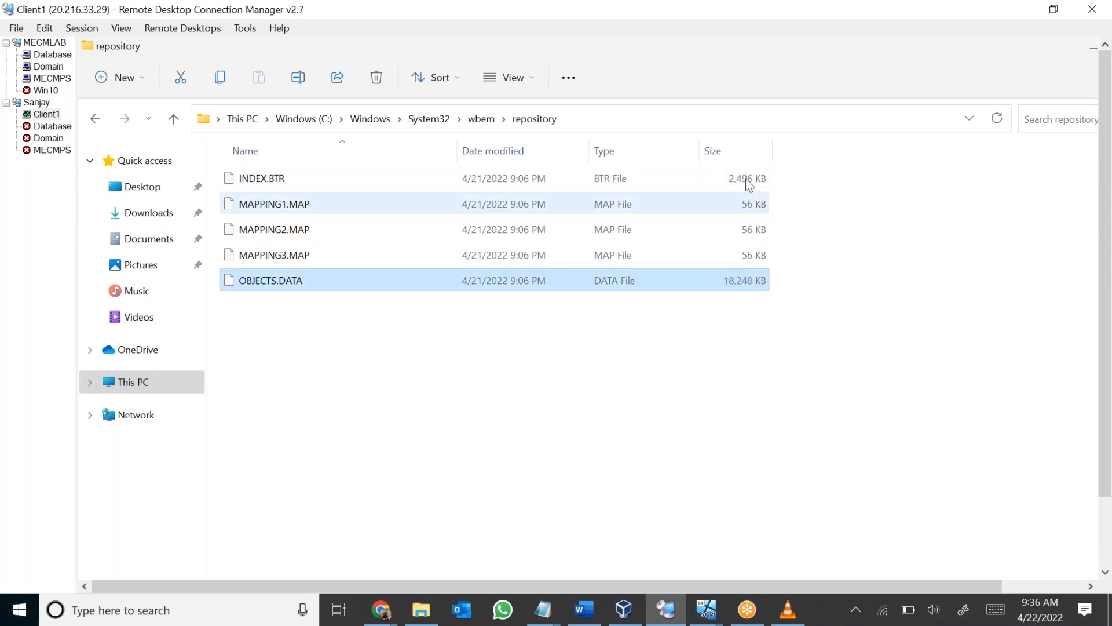
click(750, 180)
click(739, 282)
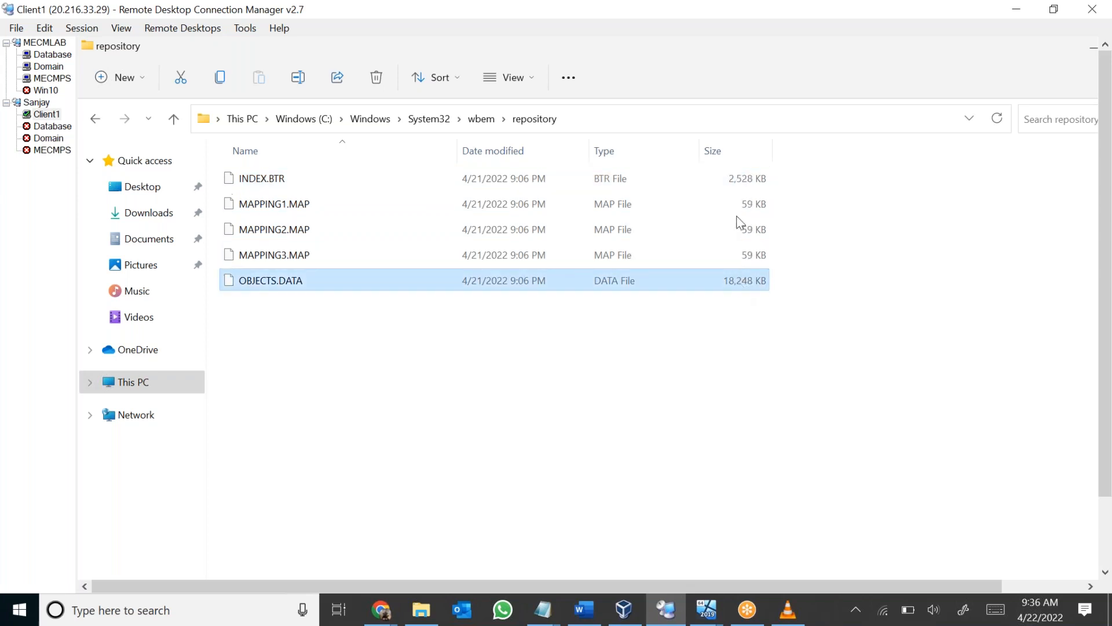
click(742, 182)
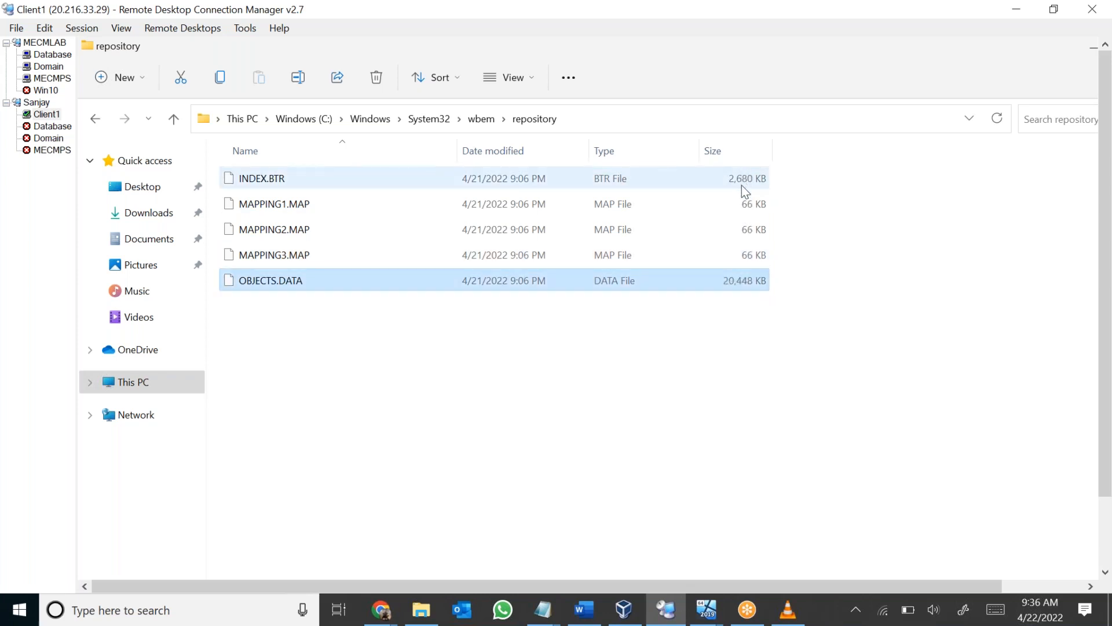
click(741, 185)
click(741, 277)
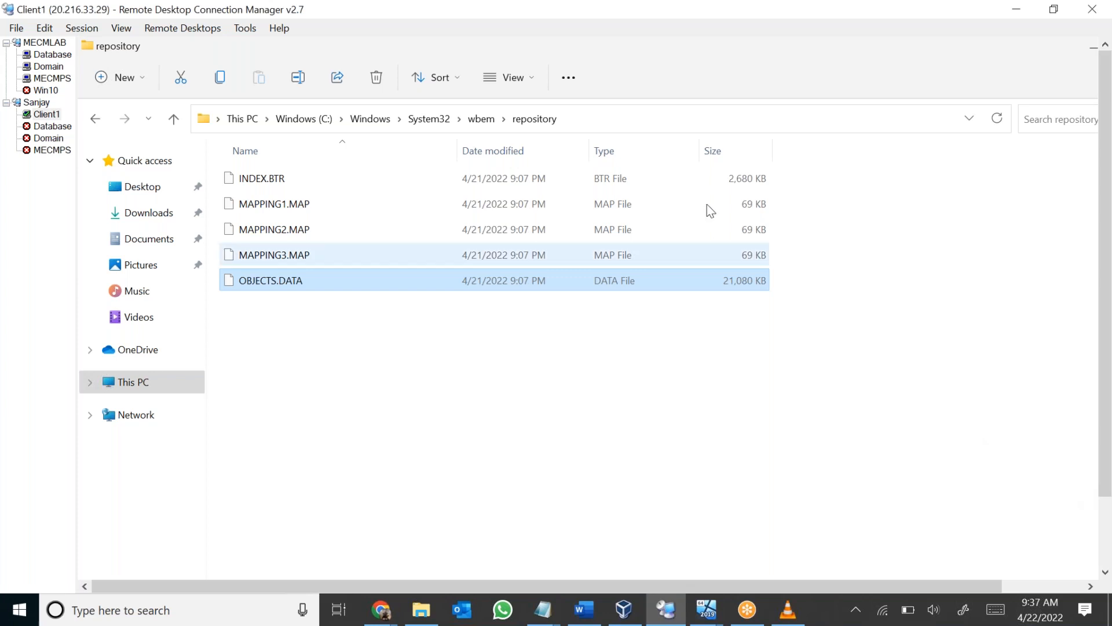
click(716, 181)
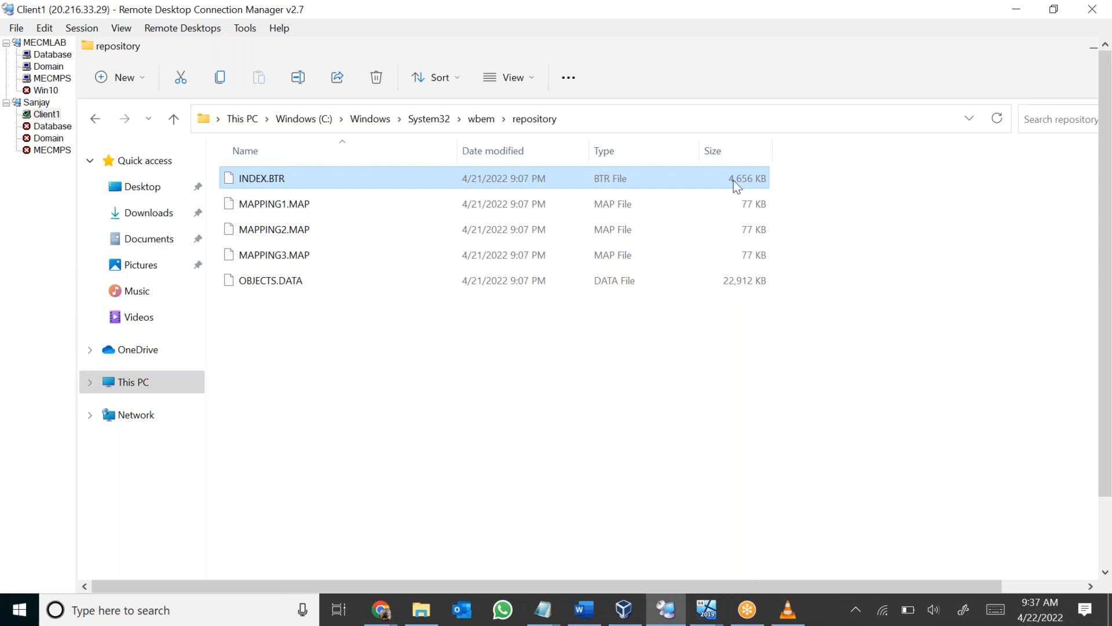
click(821, 35)
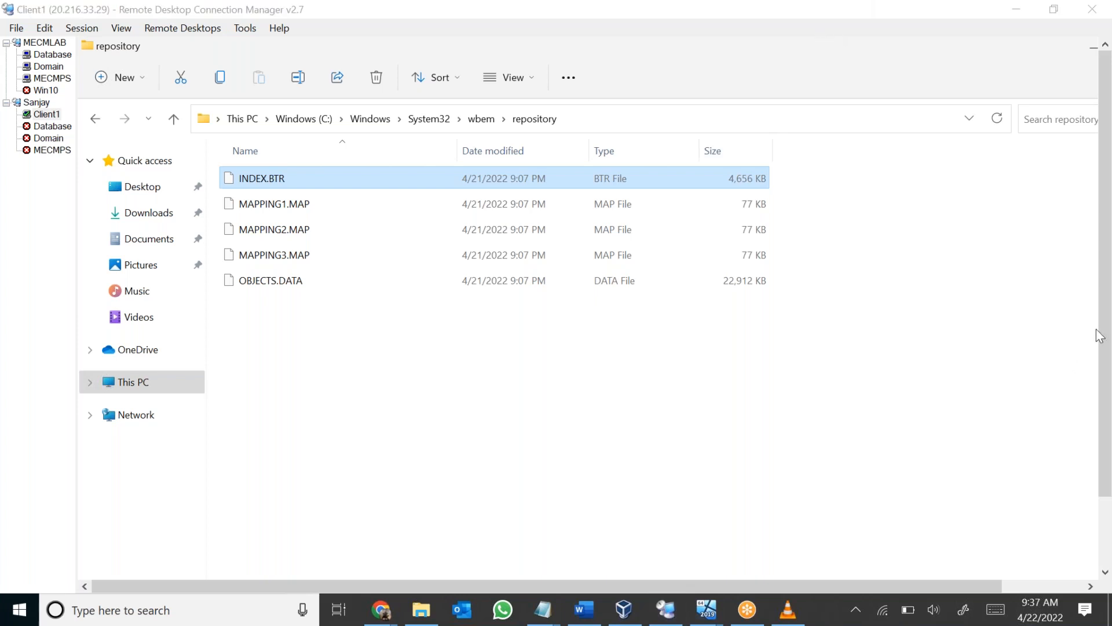
drag(1105, 325, 1111, 224)
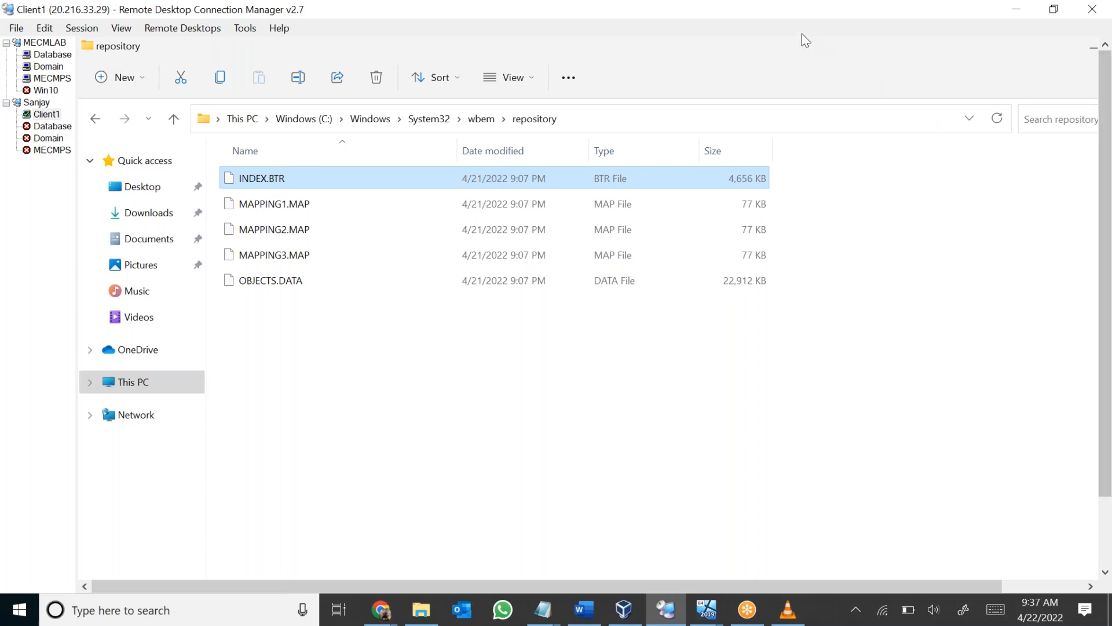
click(965, 259)
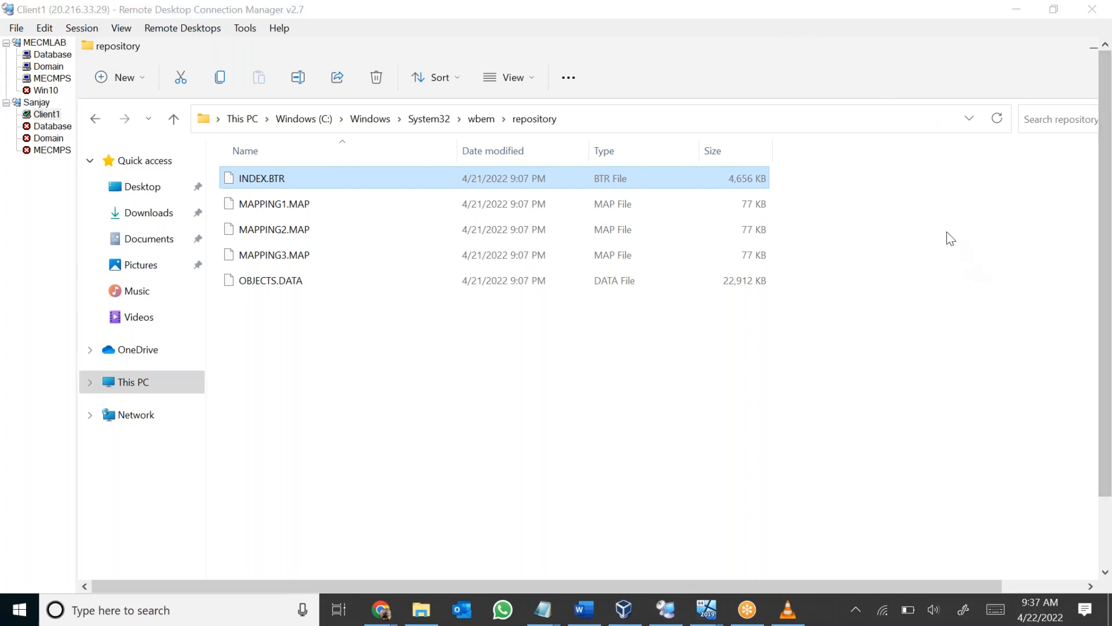